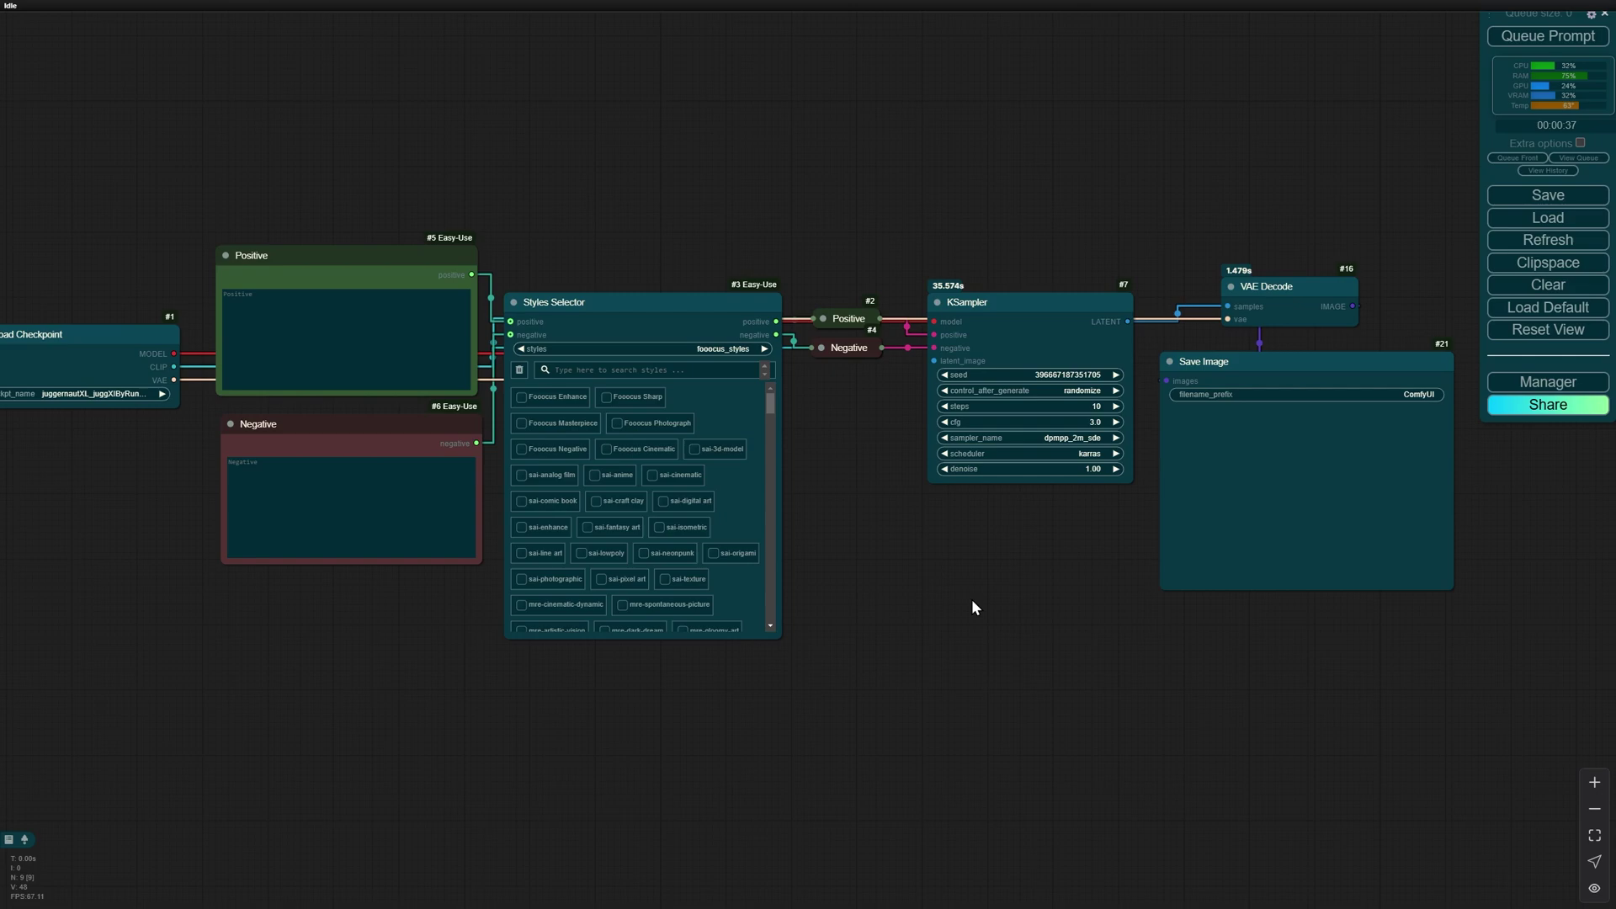
scroll(981, 649, "down", 1)
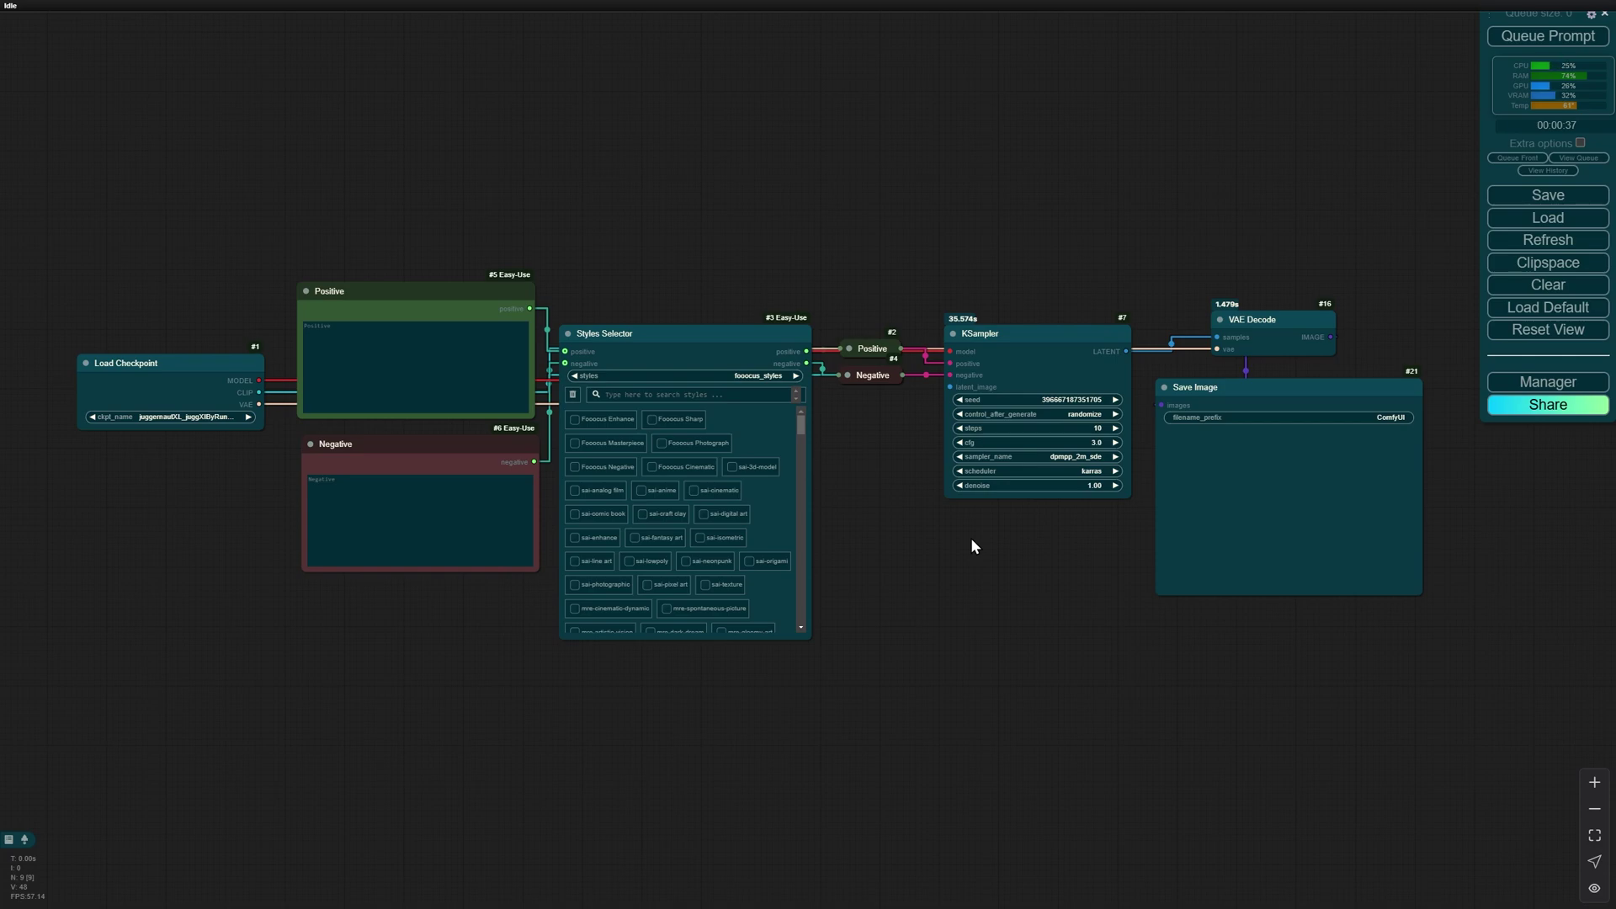
Add a Load Image node and encode it with the checkpoint VAE into KSampler's latent_image.
double_click(859, 581)
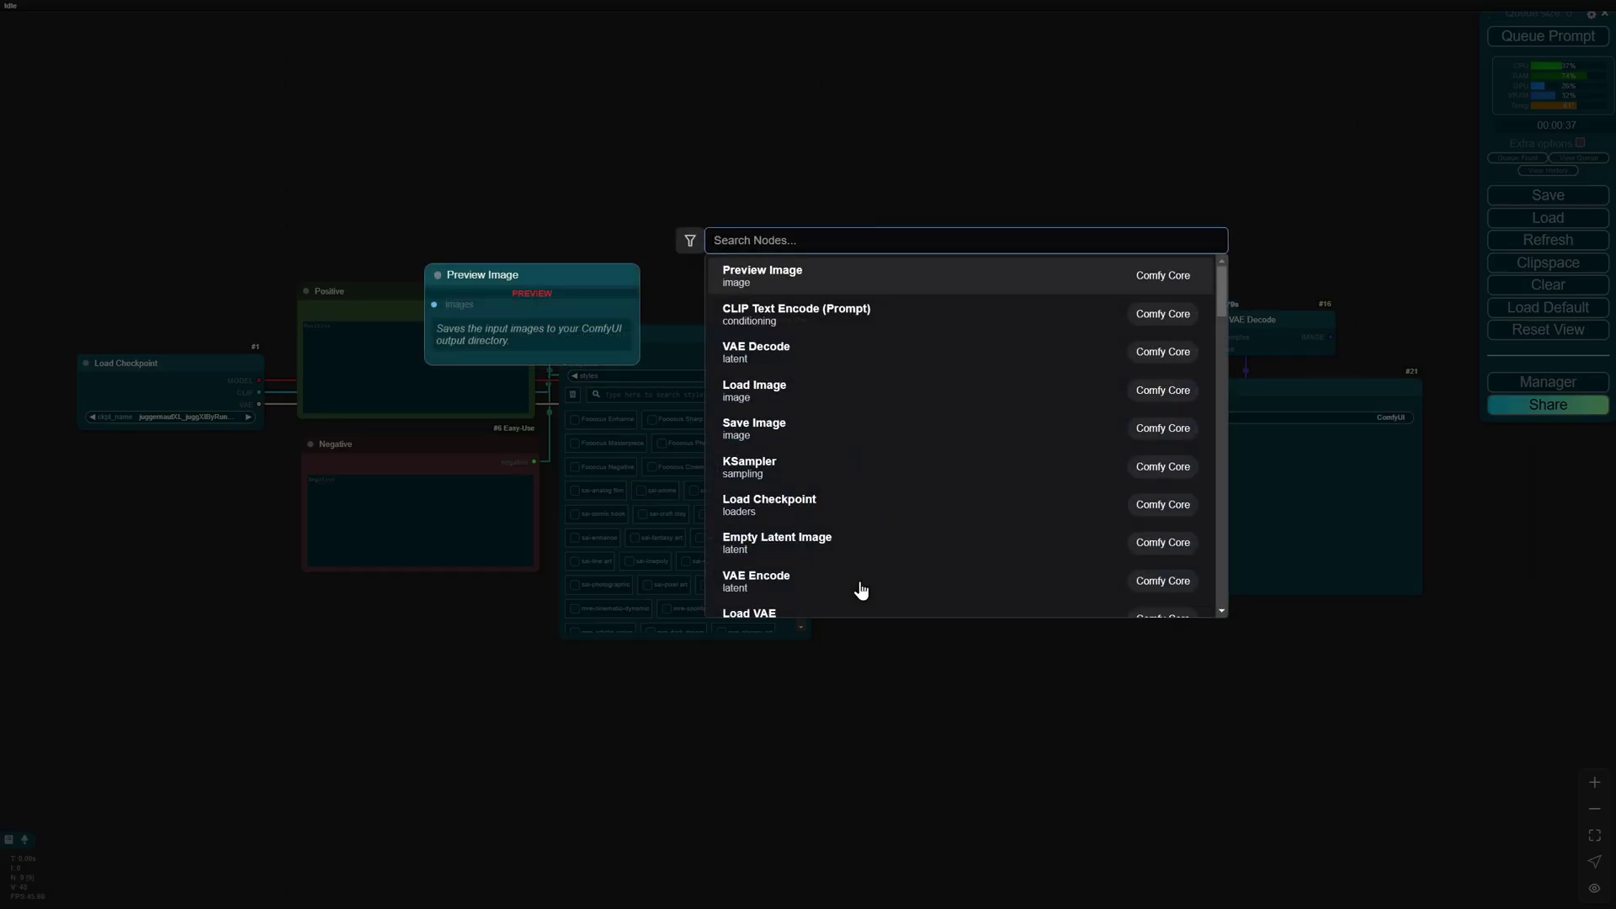
type("load im")
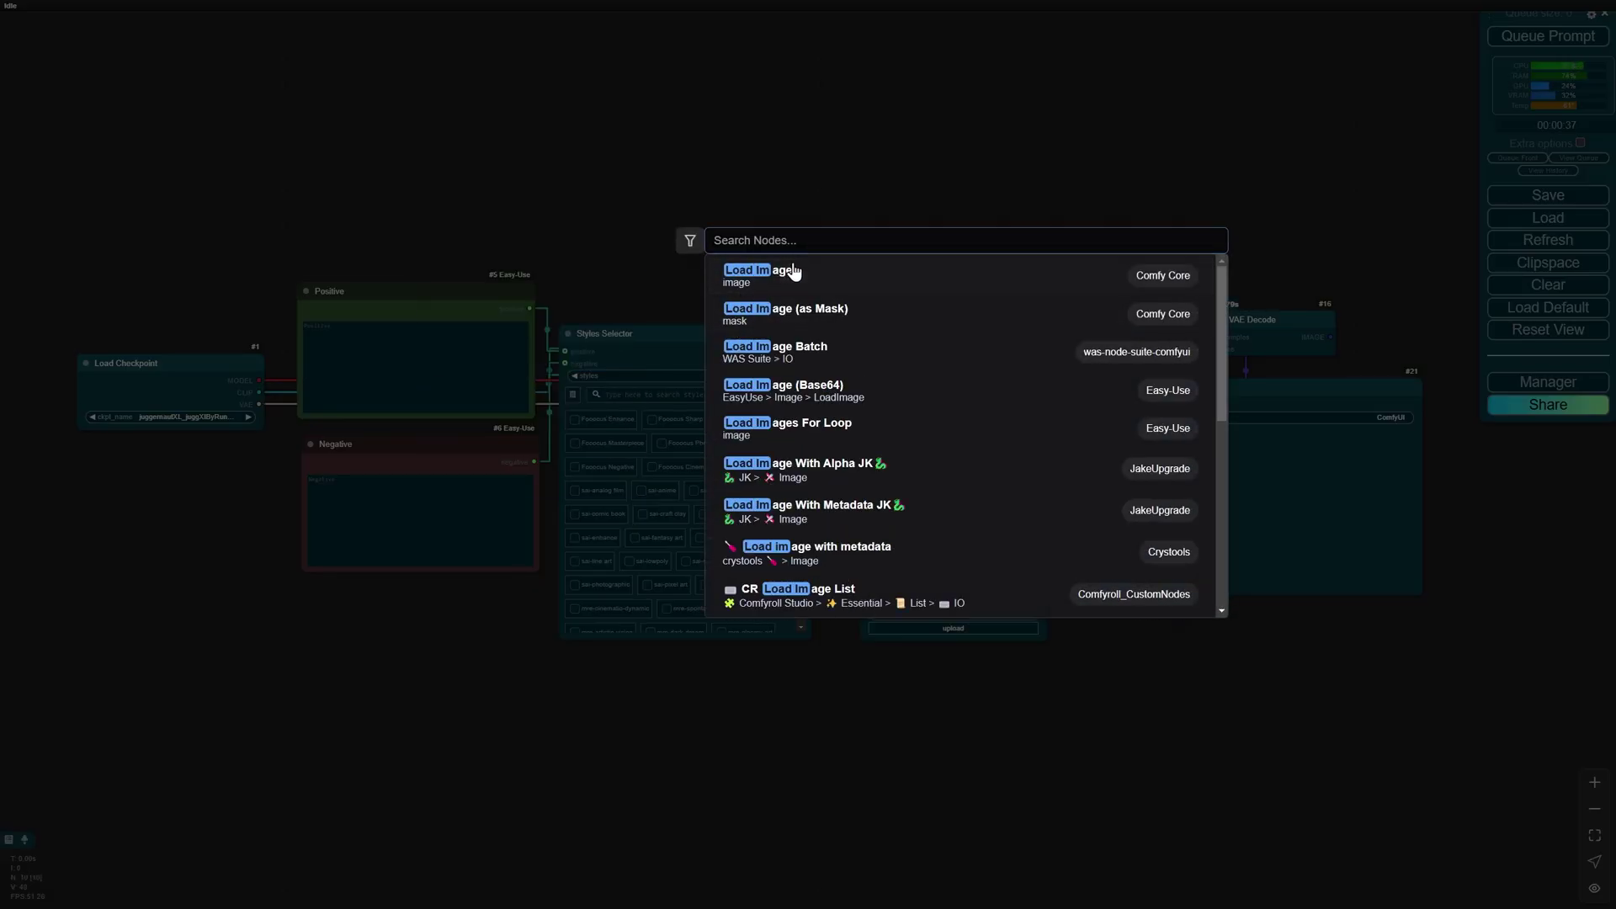
left_click(793, 271)
left_click_drag(1006, 592, 1049, 616)
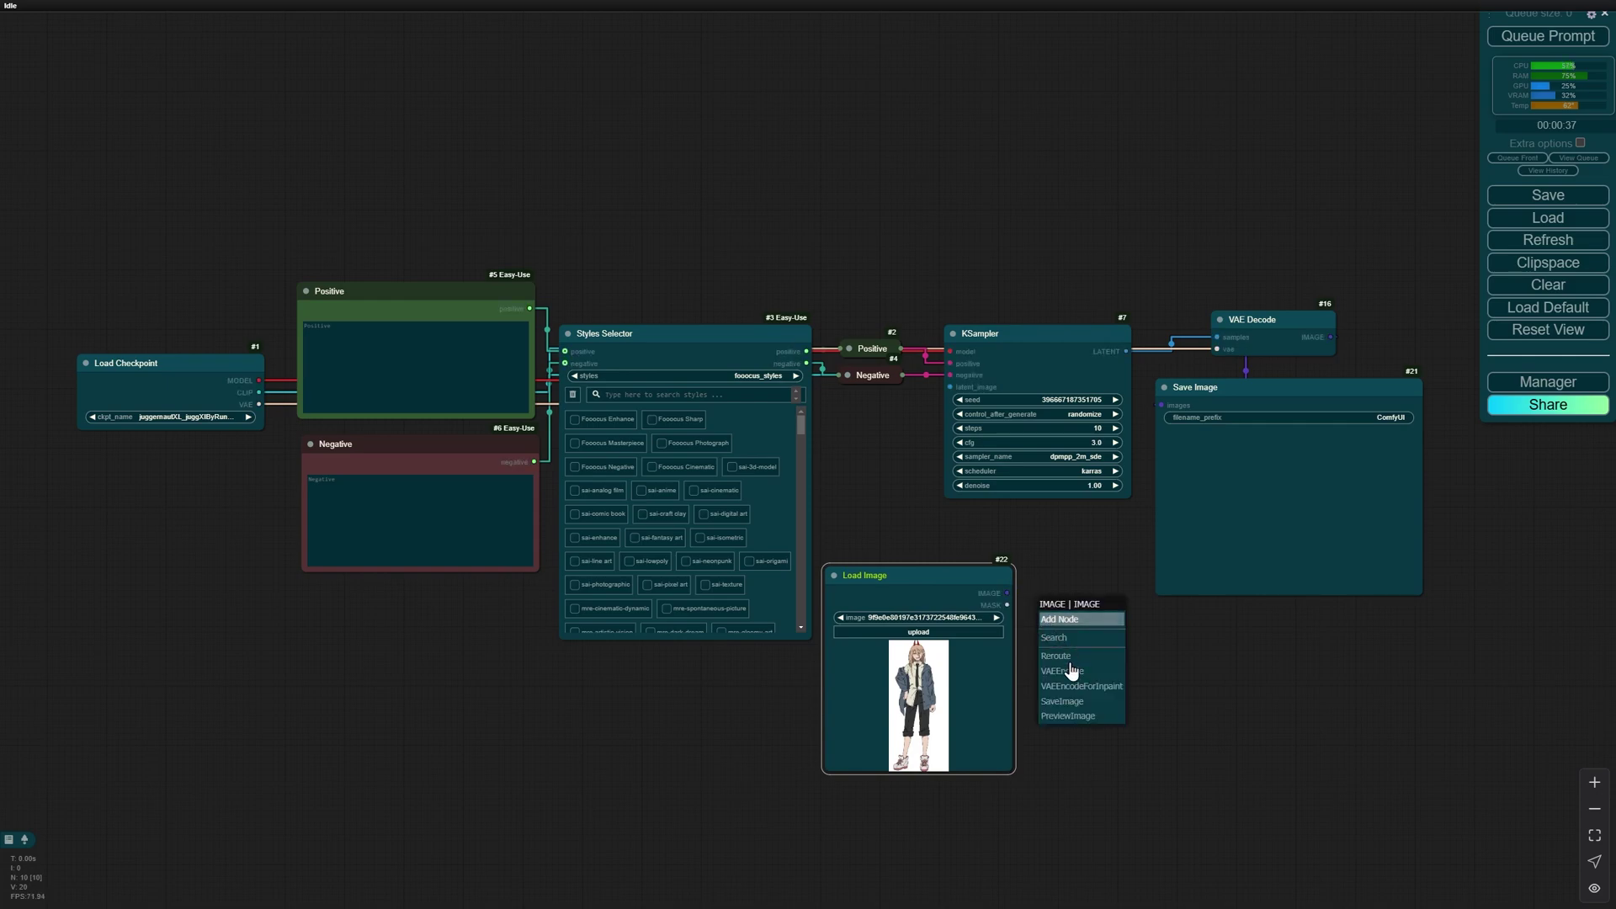
left_click(1071, 671)
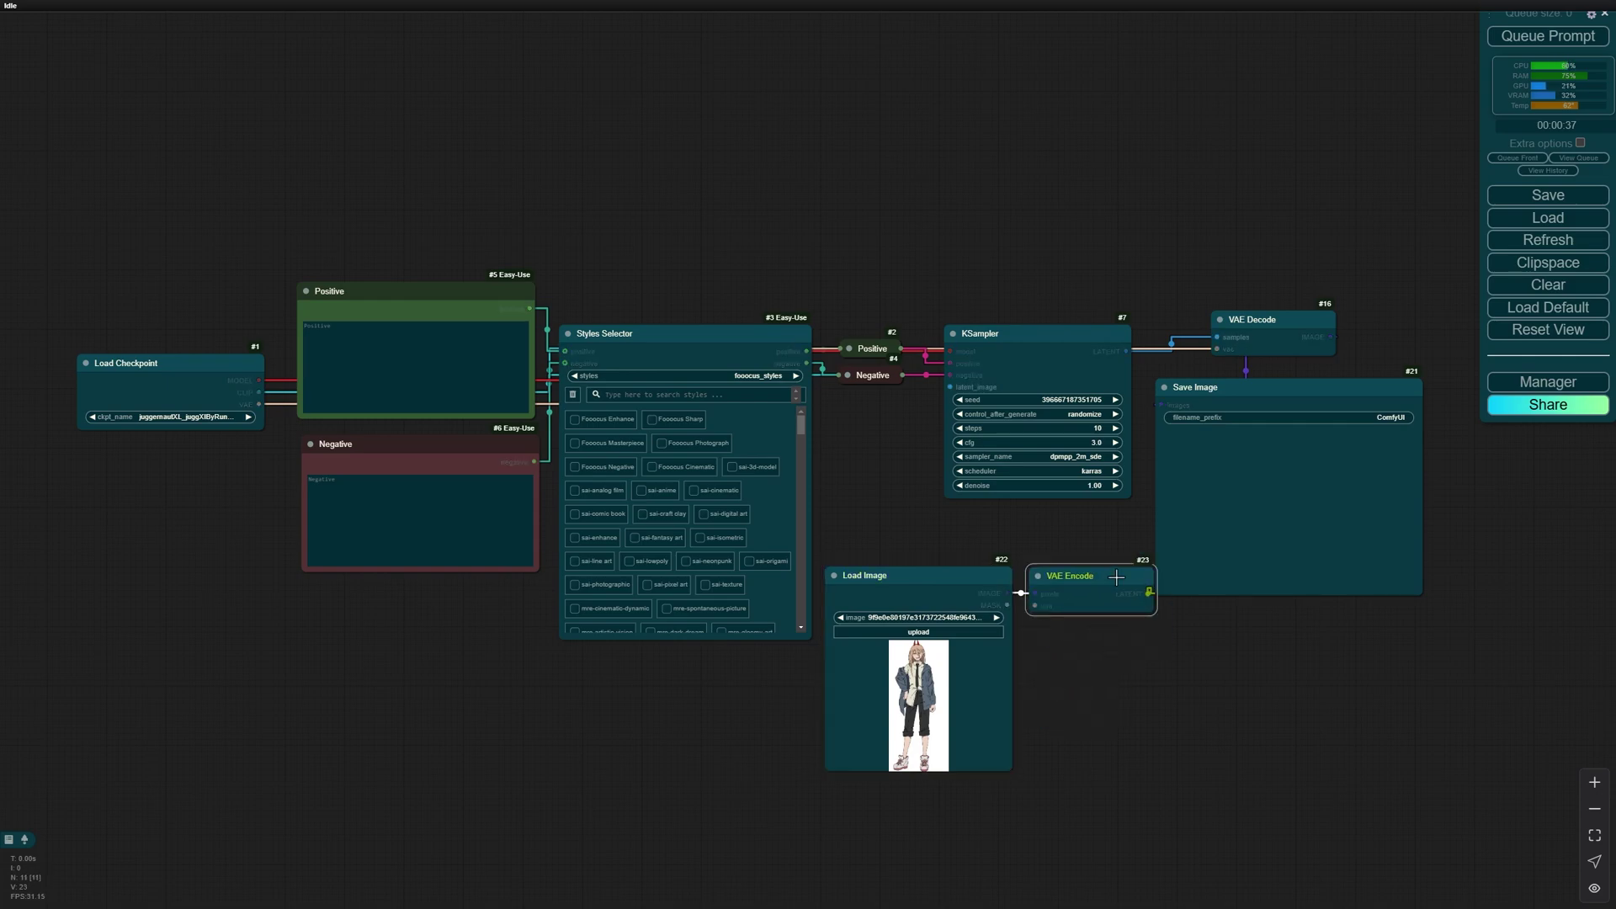
left_click_drag(1116, 577, 955, 387)
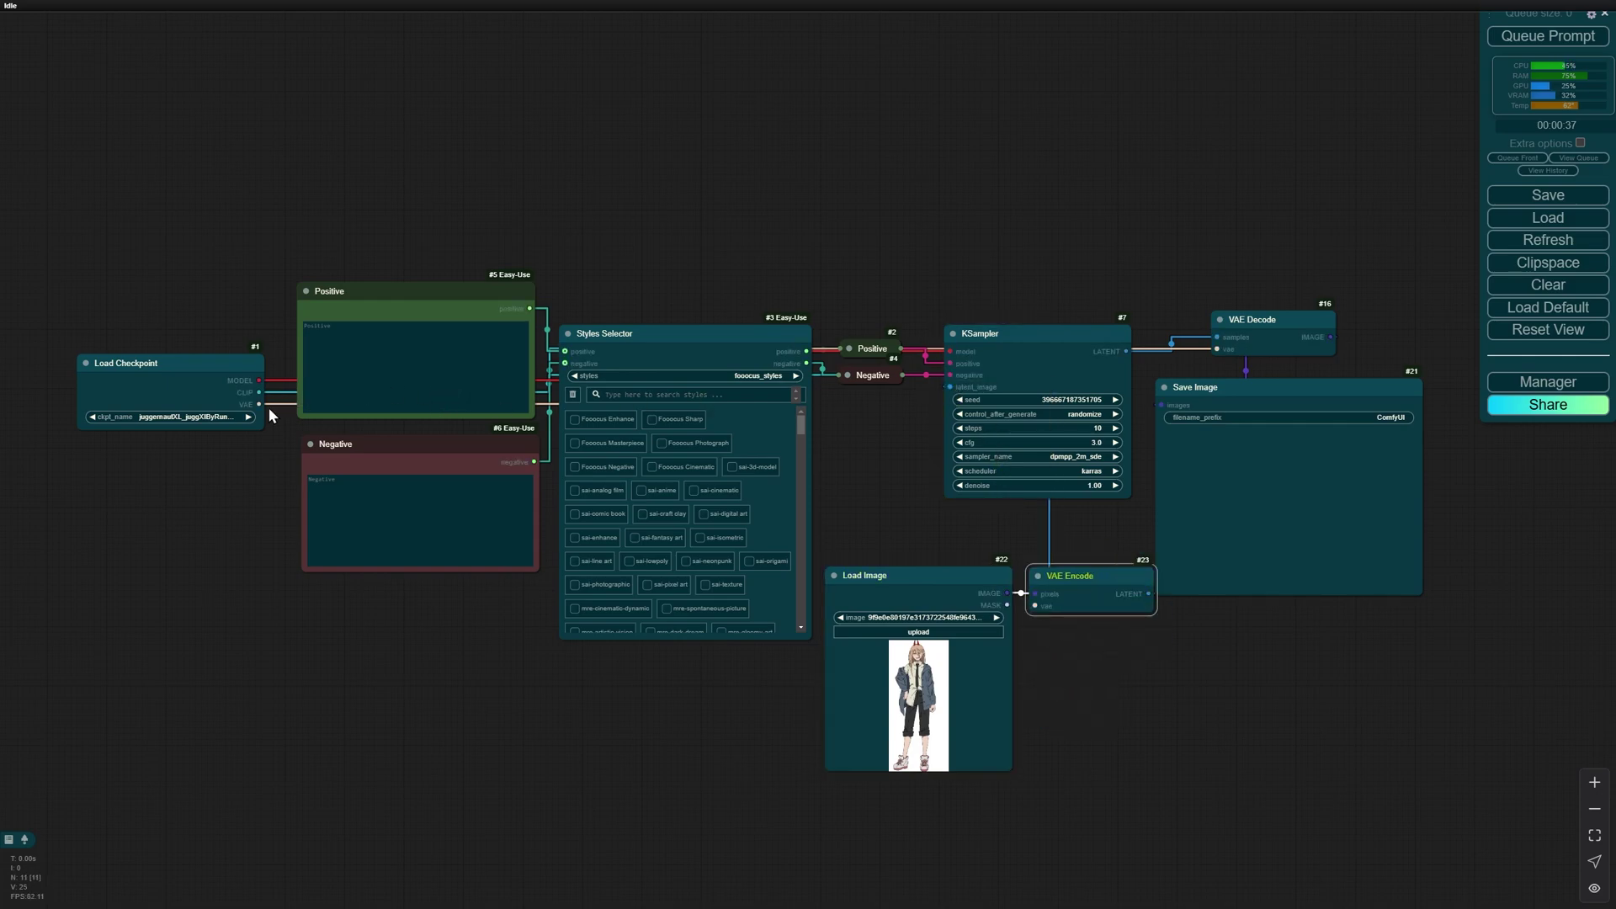
mouse_move(259, 405)
left_mouse_down()
mouse_move(1036, 606)
mouse_move(1032, 659)
left_mouse_up()
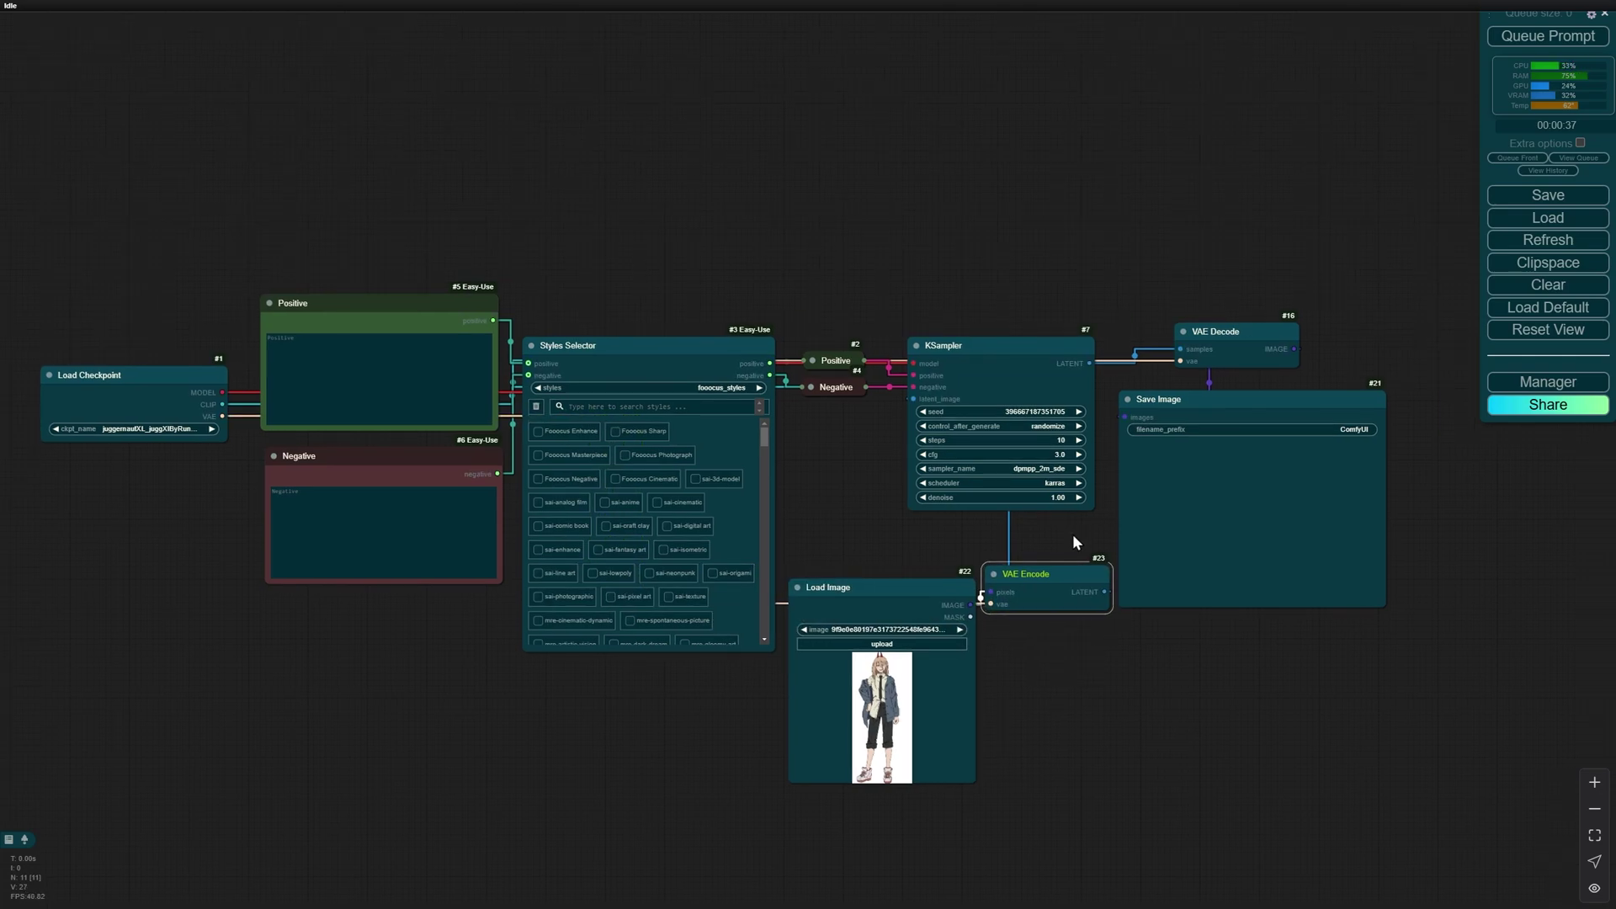
scroll(1072, 535, "up", 3)
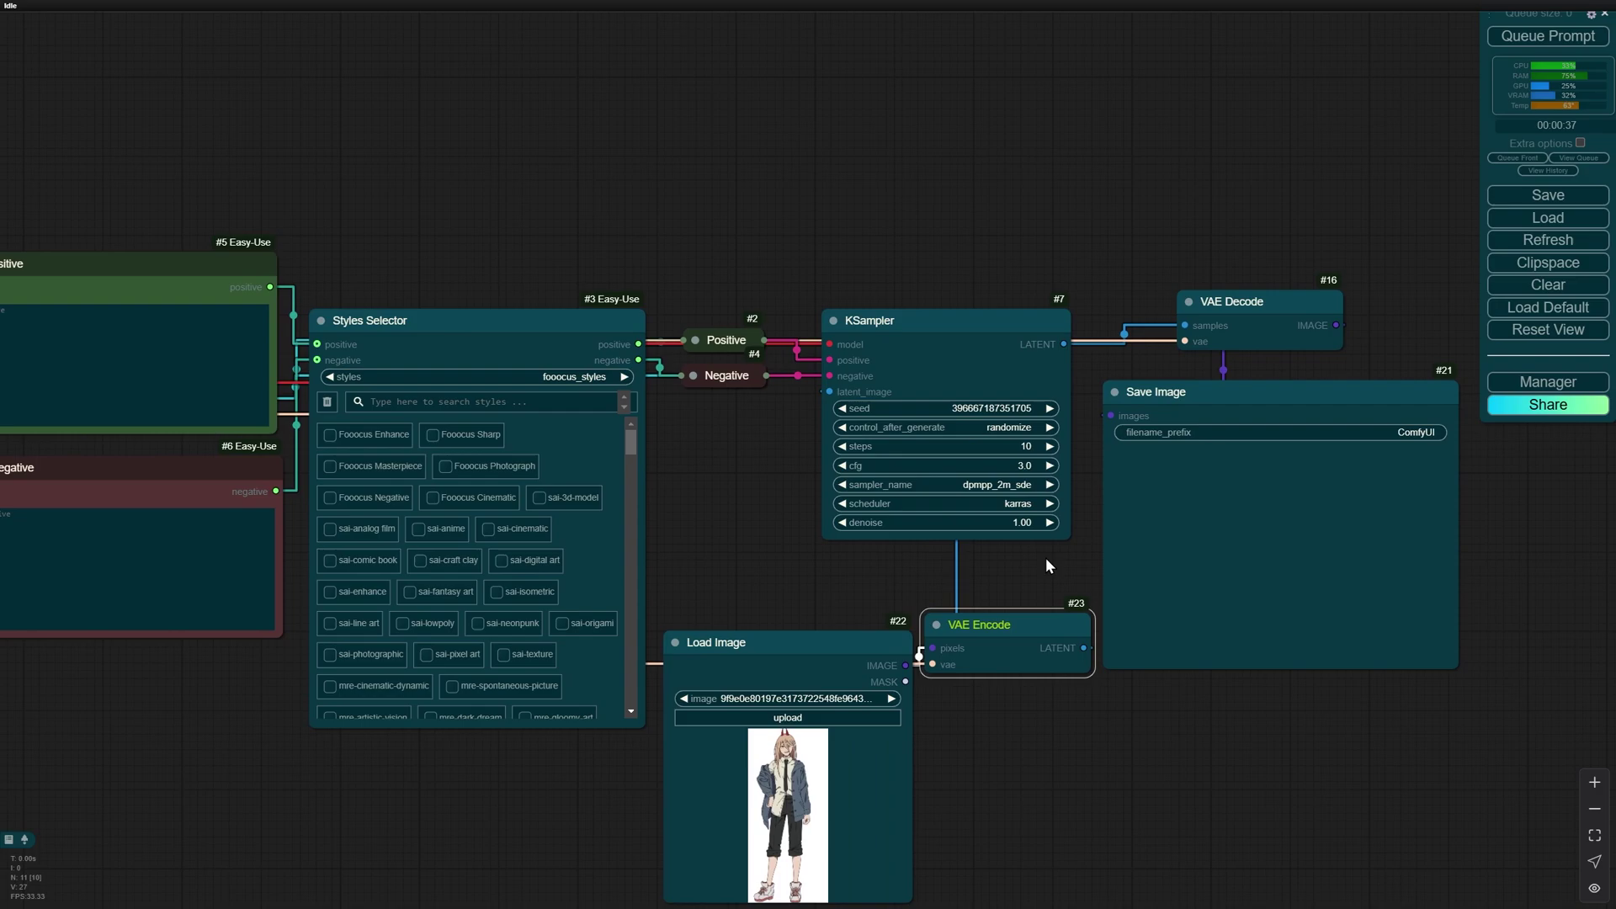
Give the KSampler 20 steps, cfg 5.0 and the sgm_uniform scheduler.
left_click(1029, 447)
type("20")
key("Return")
left_click(1029, 465)
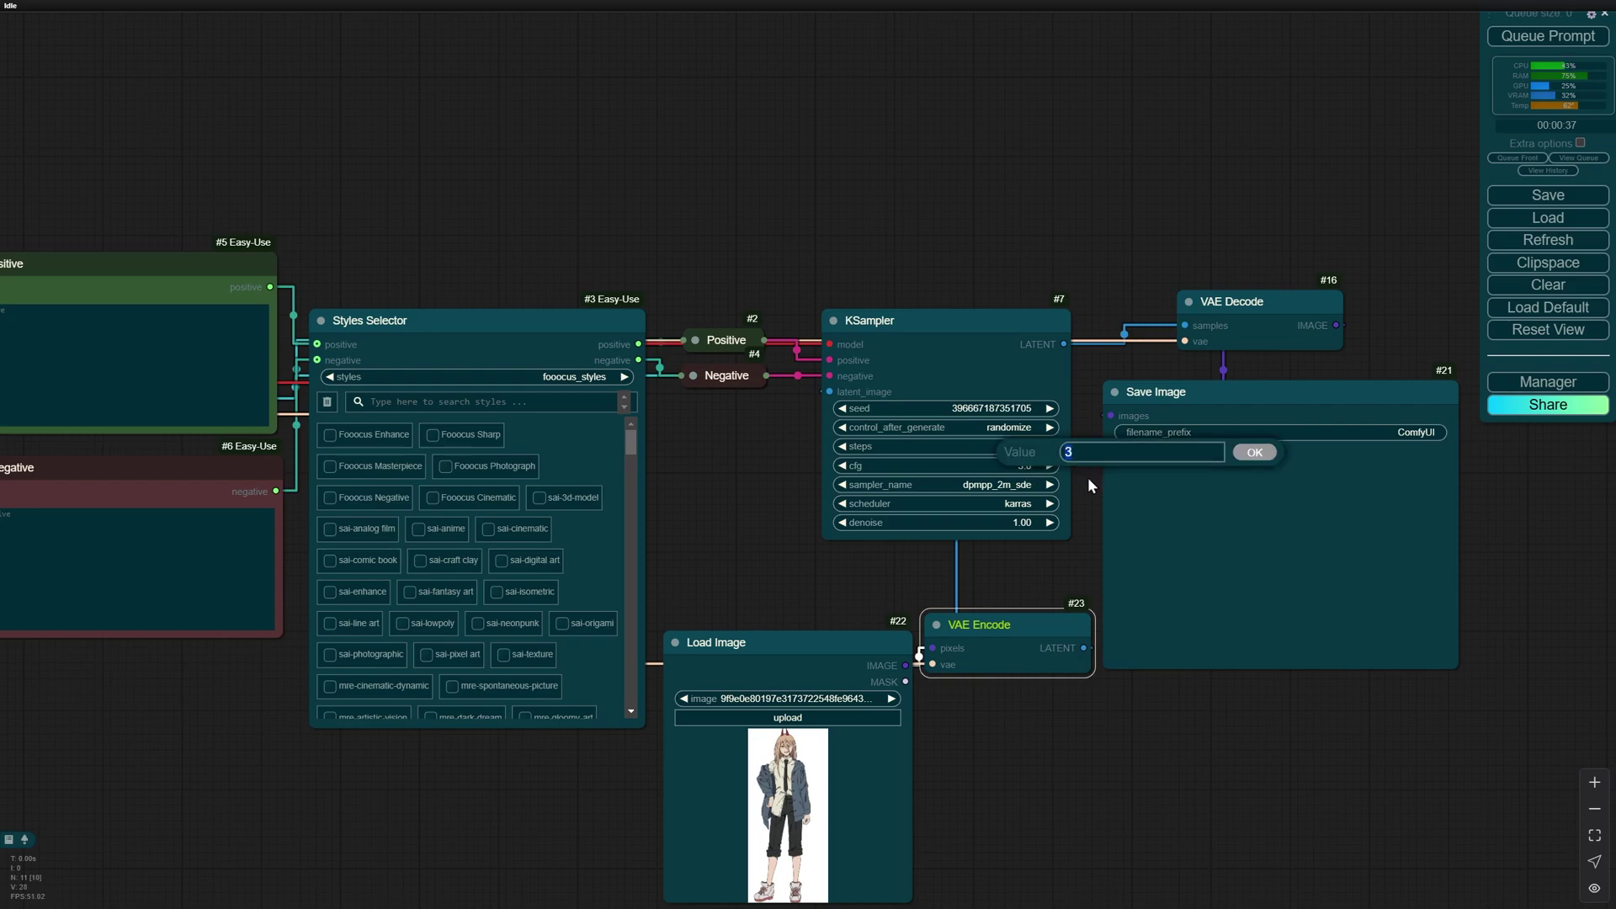
type("5")
key("Return")
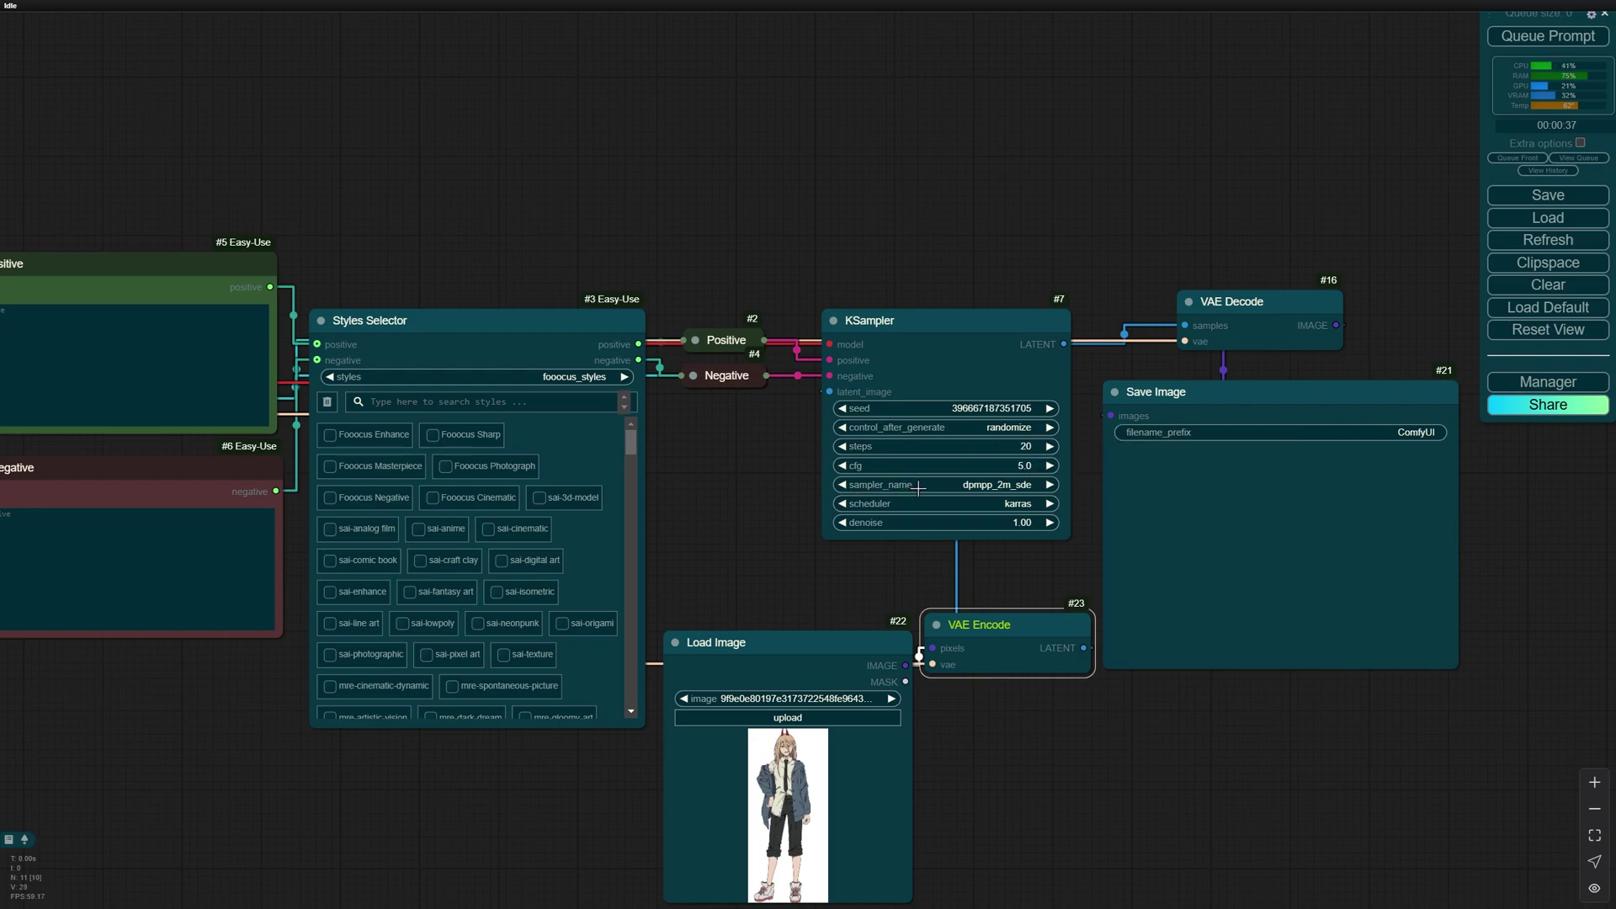
left_click(1020, 504)
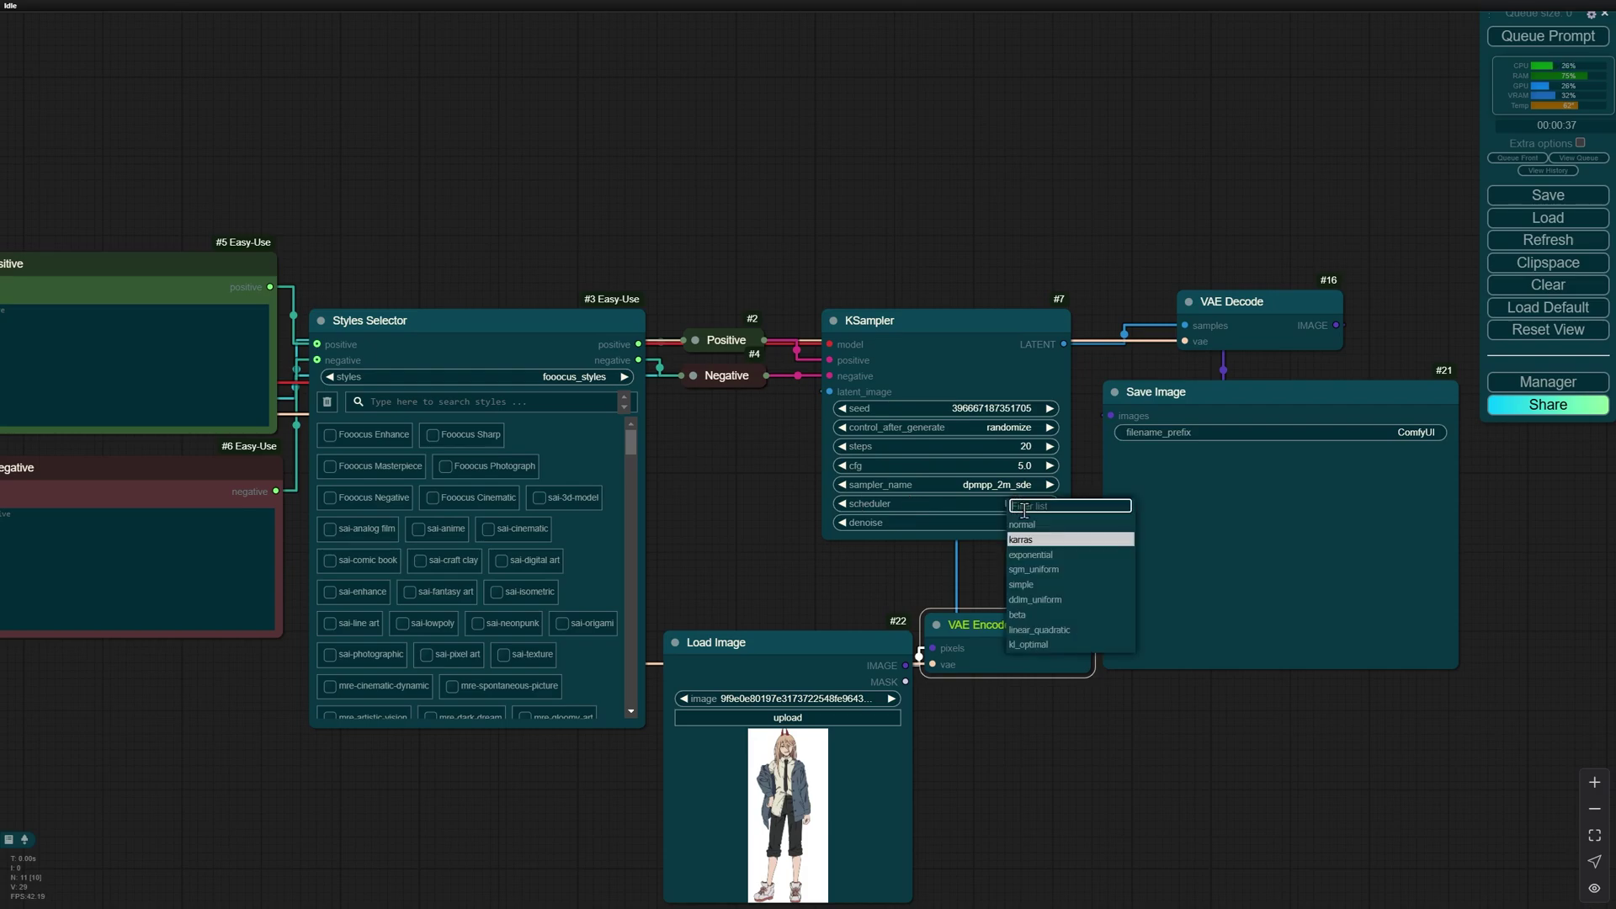
left_click(1029, 570)
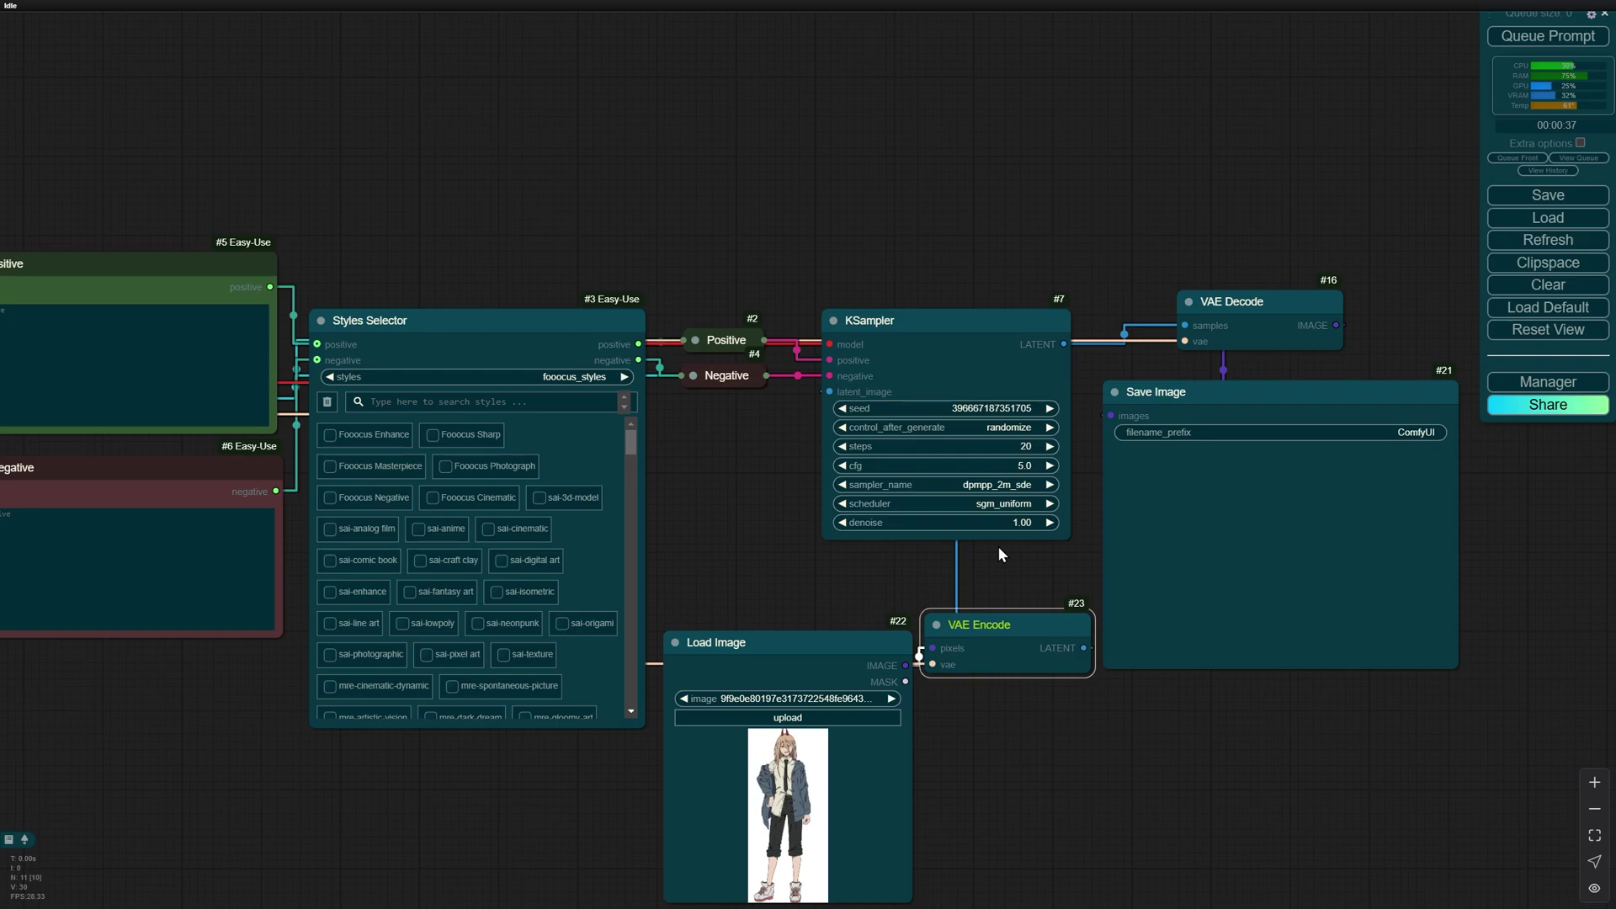
left_click_drag(948, 758, 940, 753)
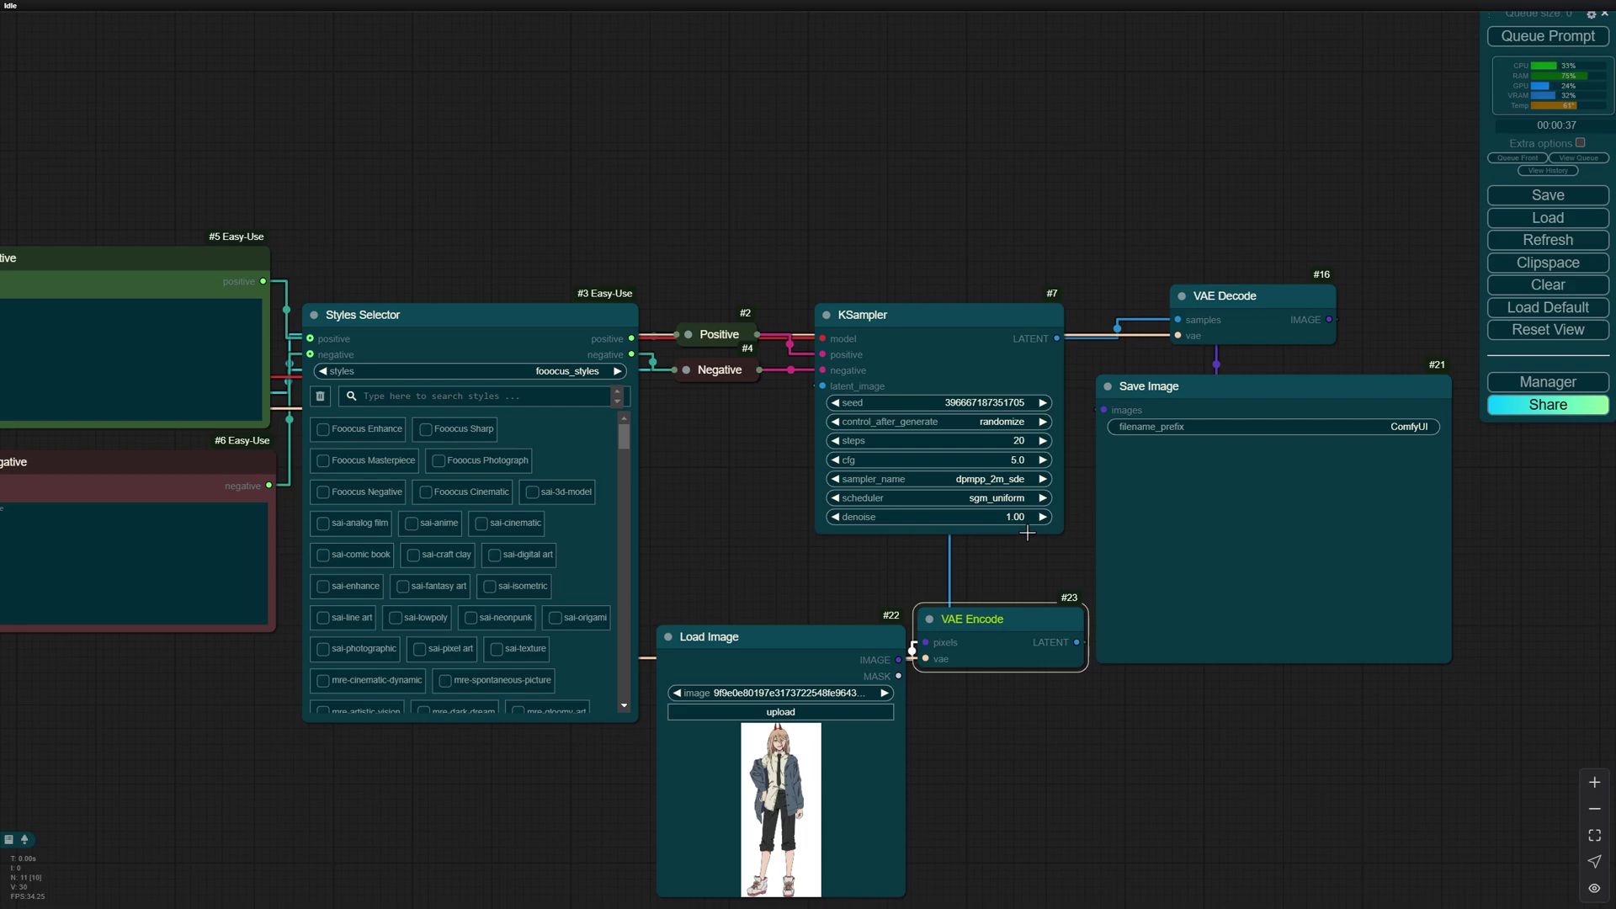
Set the KSampler denoise value to 0.60.
left_click(1010, 518)
left_click_drag(1031, 559, 1045, 545)
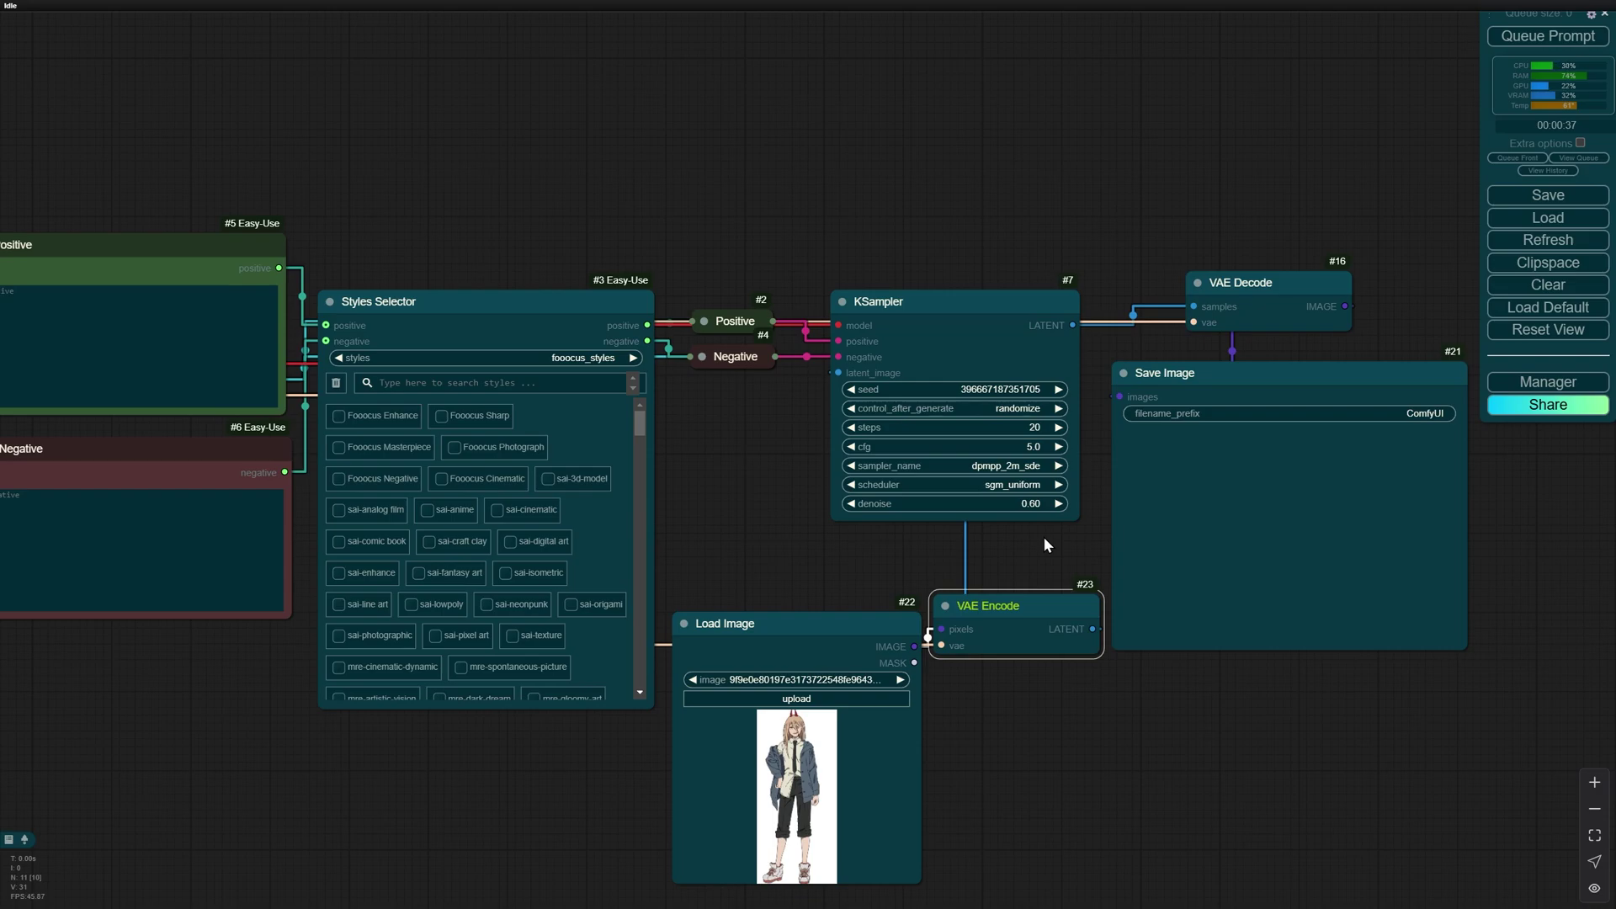
left_click_drag(1043, 545, 1203, 548)
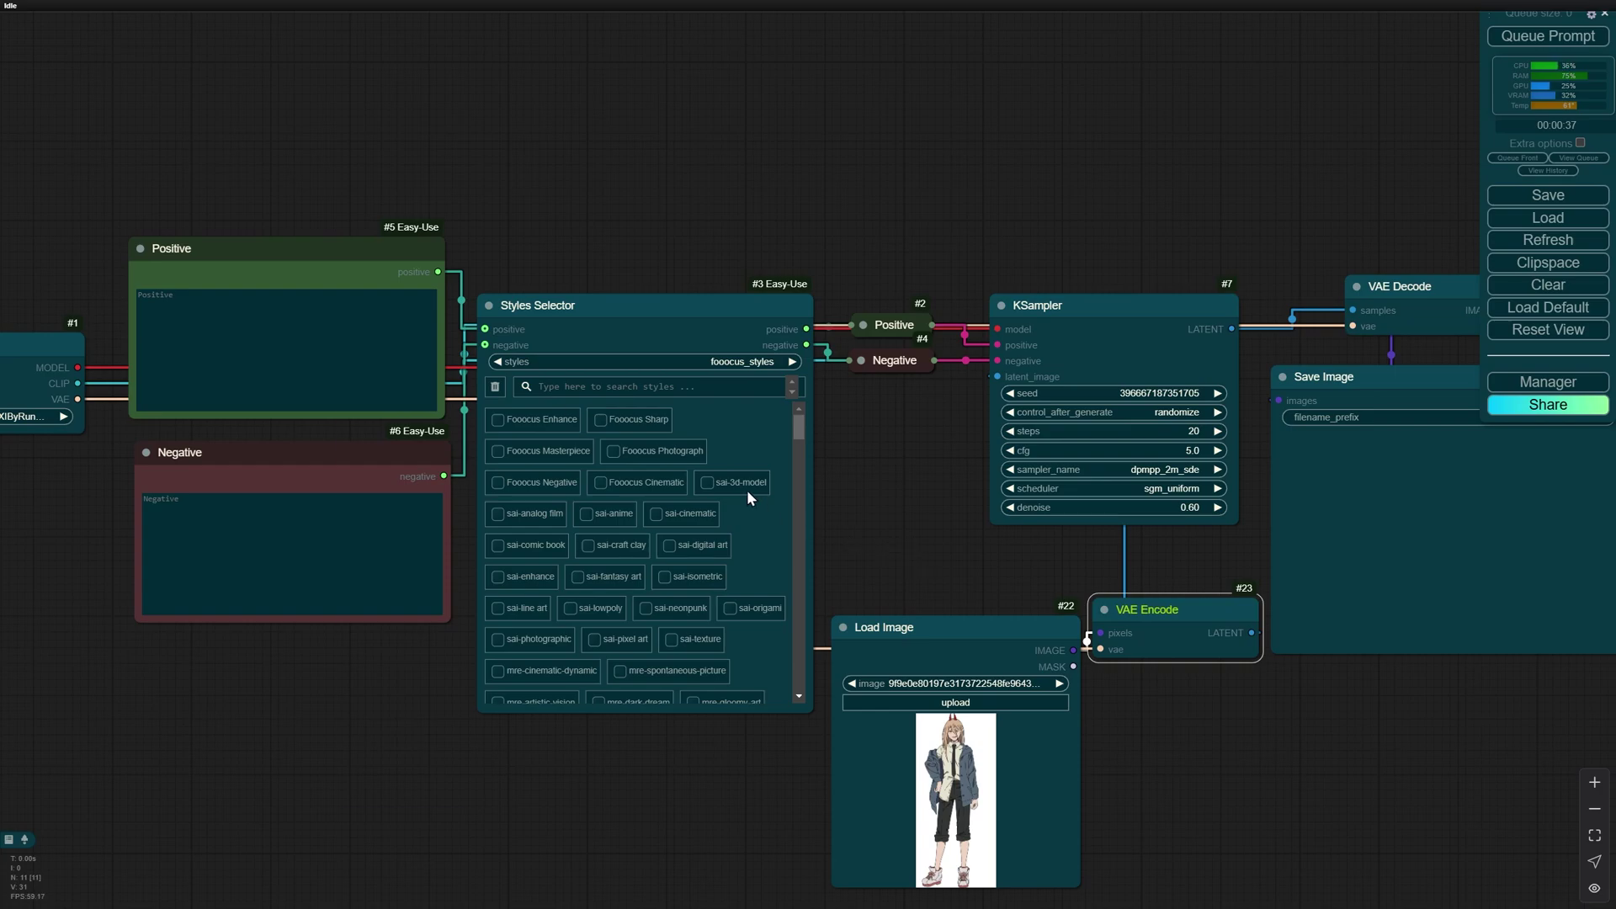
Tick the Fooocus Masterpiece, game-rpg fantasy game and Adorable 3D Character styles.
left_click(585, 388)
type("fanta")
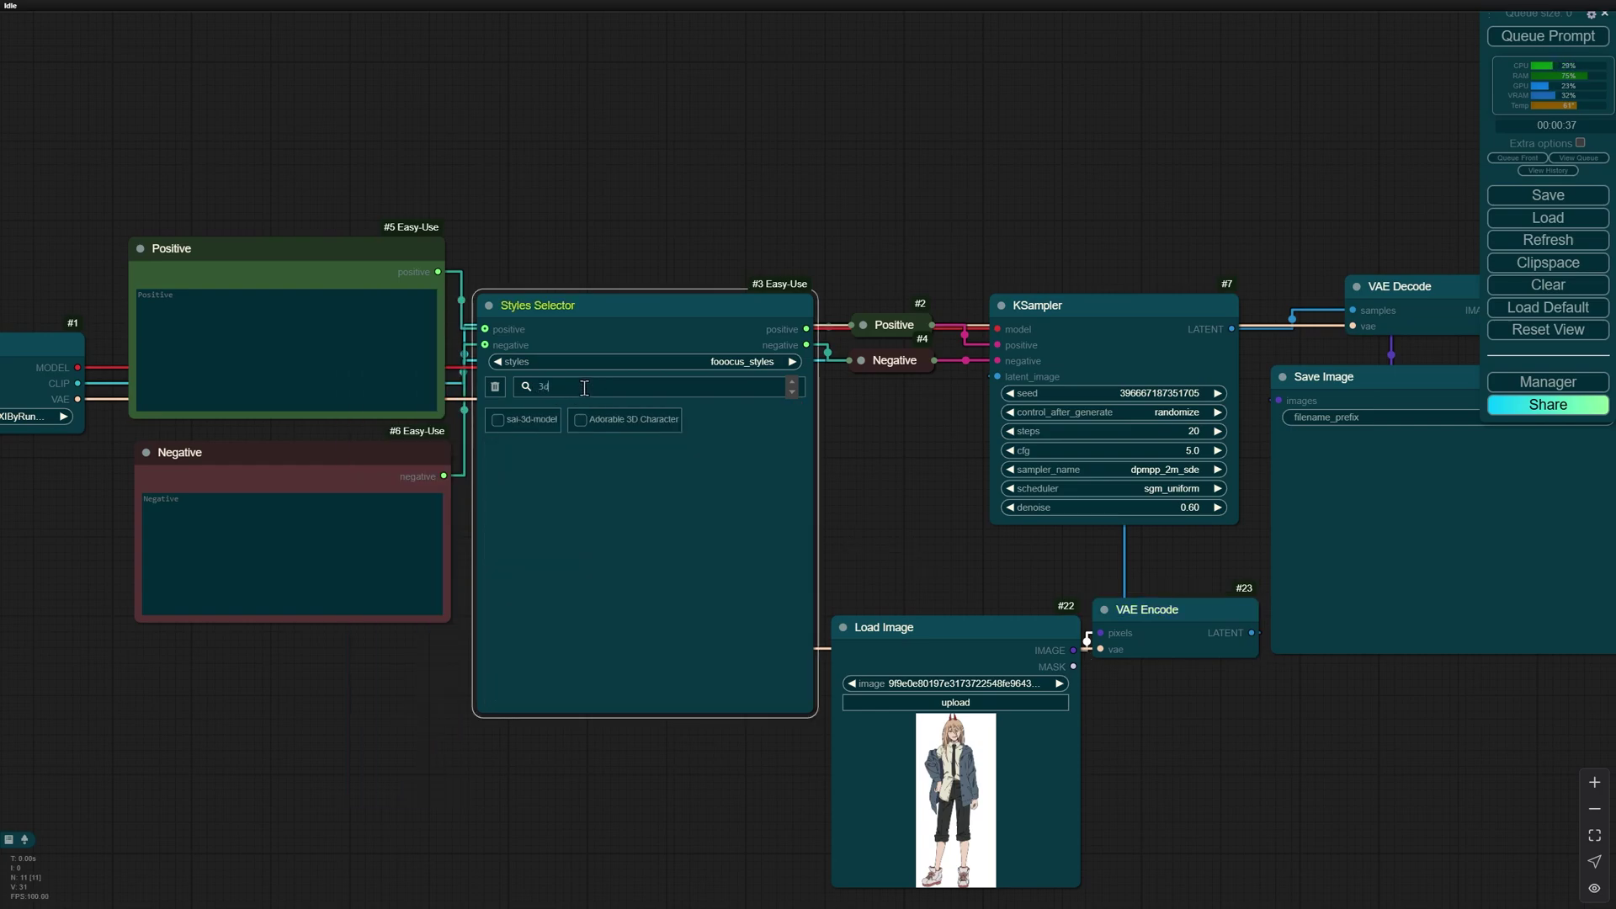
key("BackSpace")
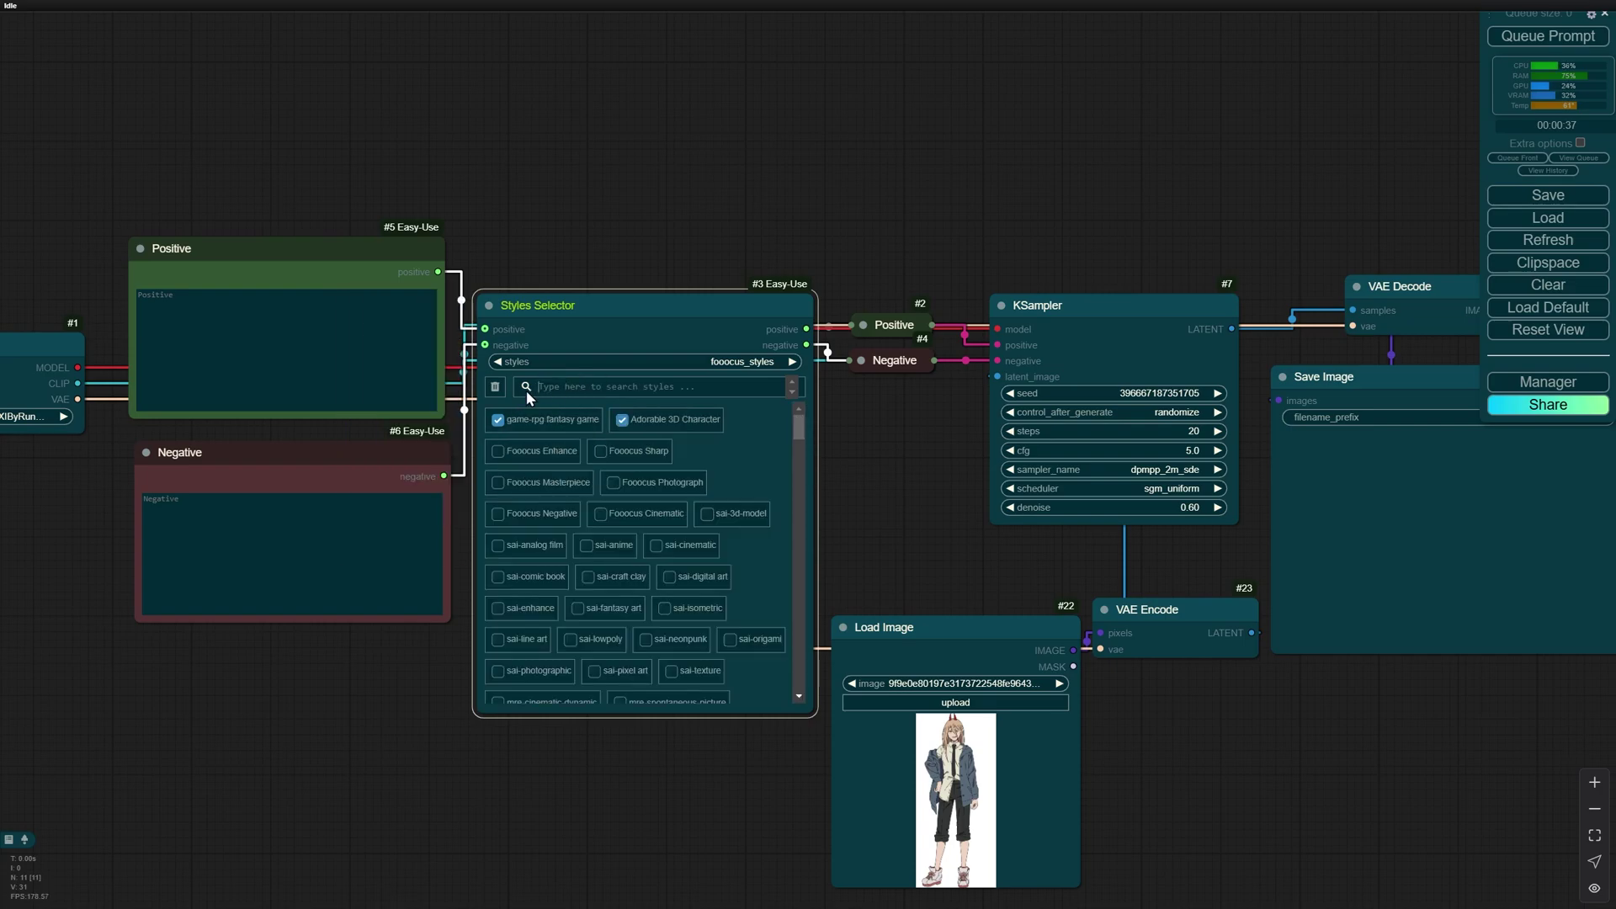
left_click(547, 482)
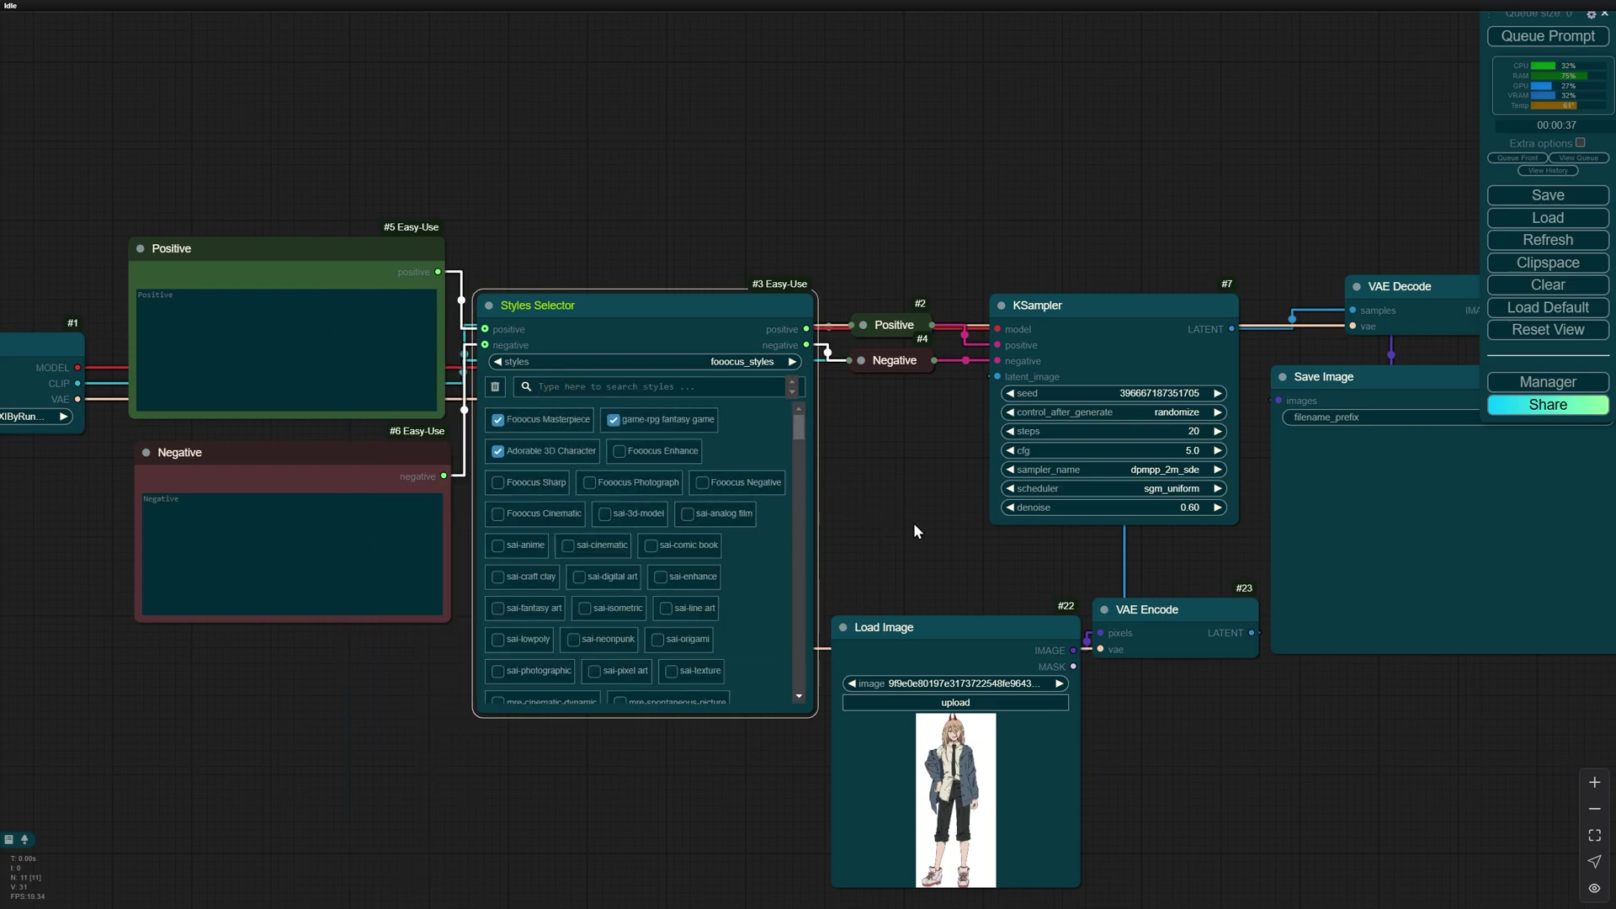
Queue the prompt to generate an image.
left_click_drag(914, 523, 581, 481)
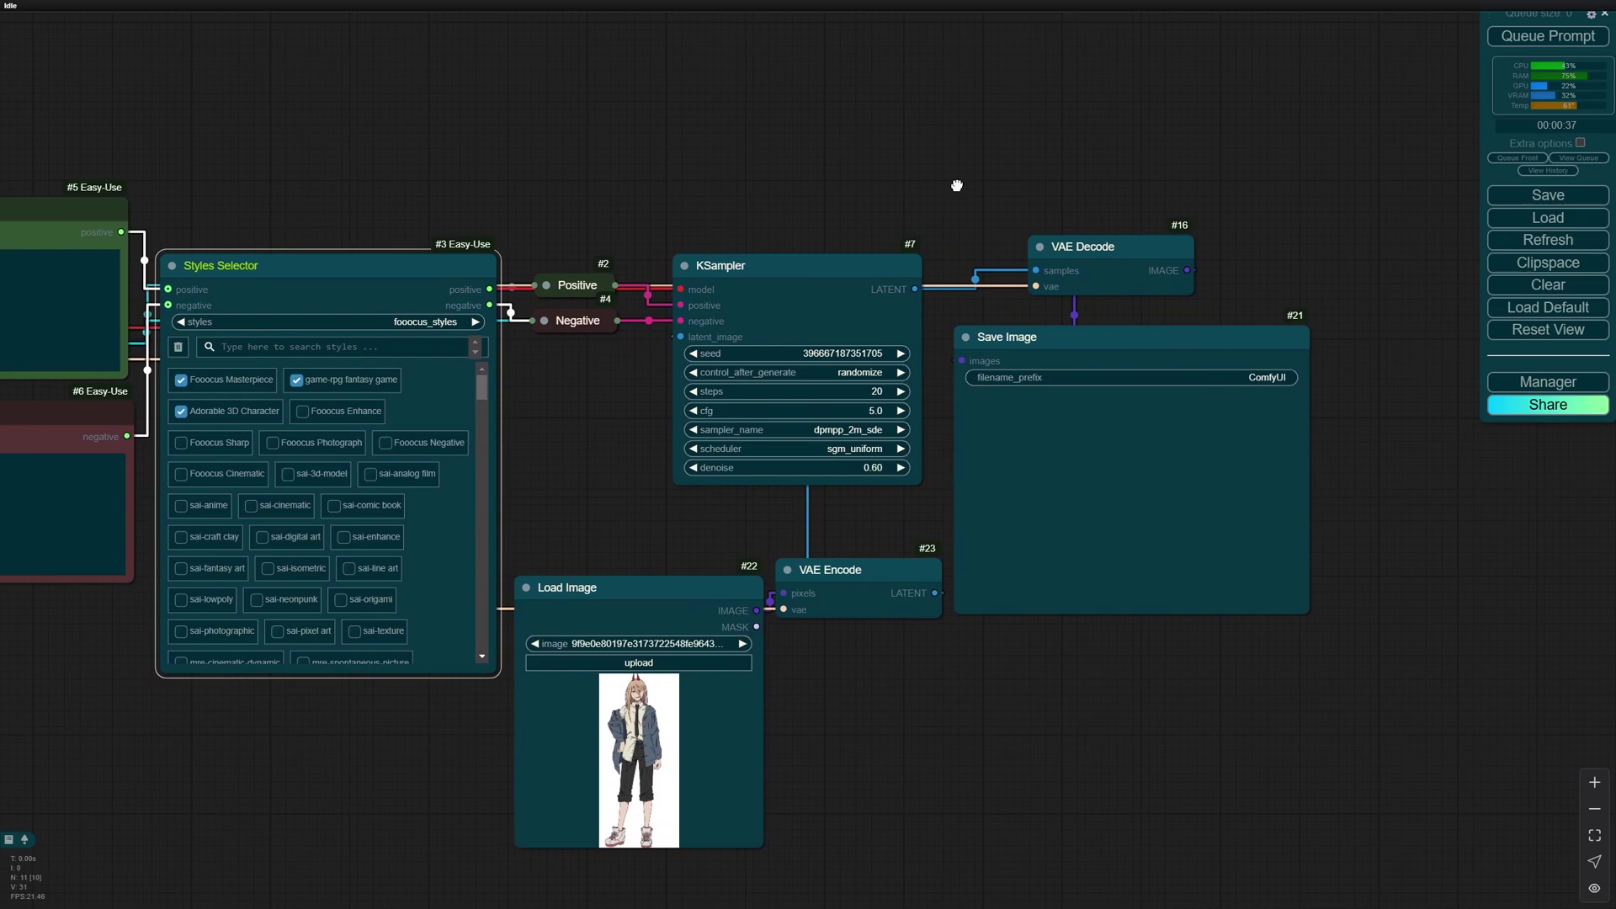
left_click_drag(957, 181, 1012, 190)
left_click(1504, 36)
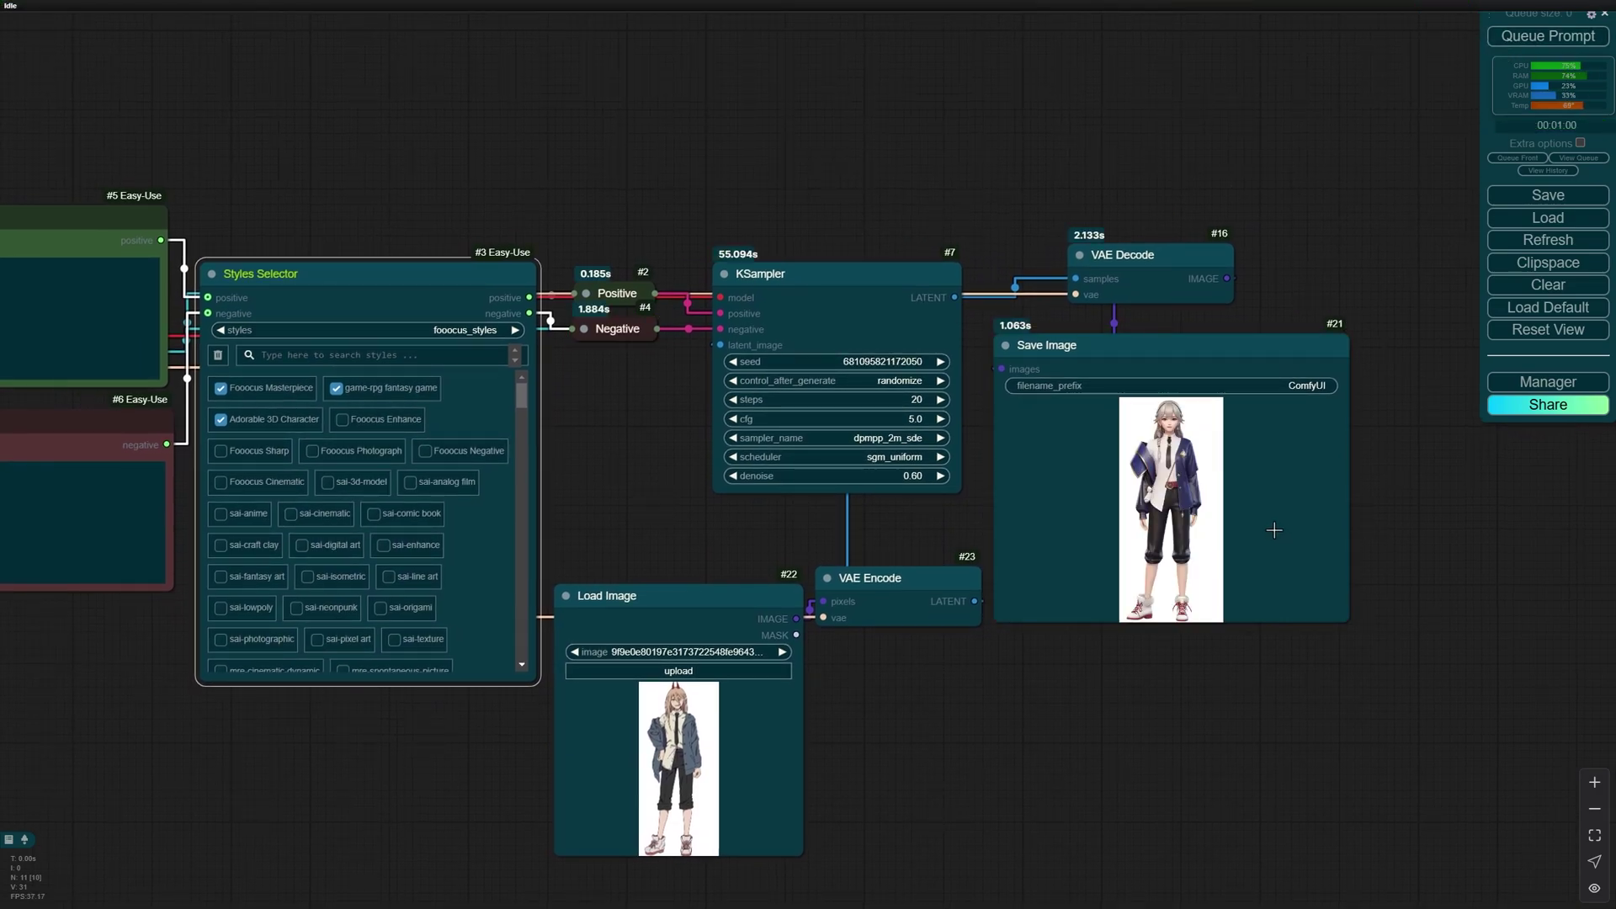
scroll(1149, 670, "up", 3)
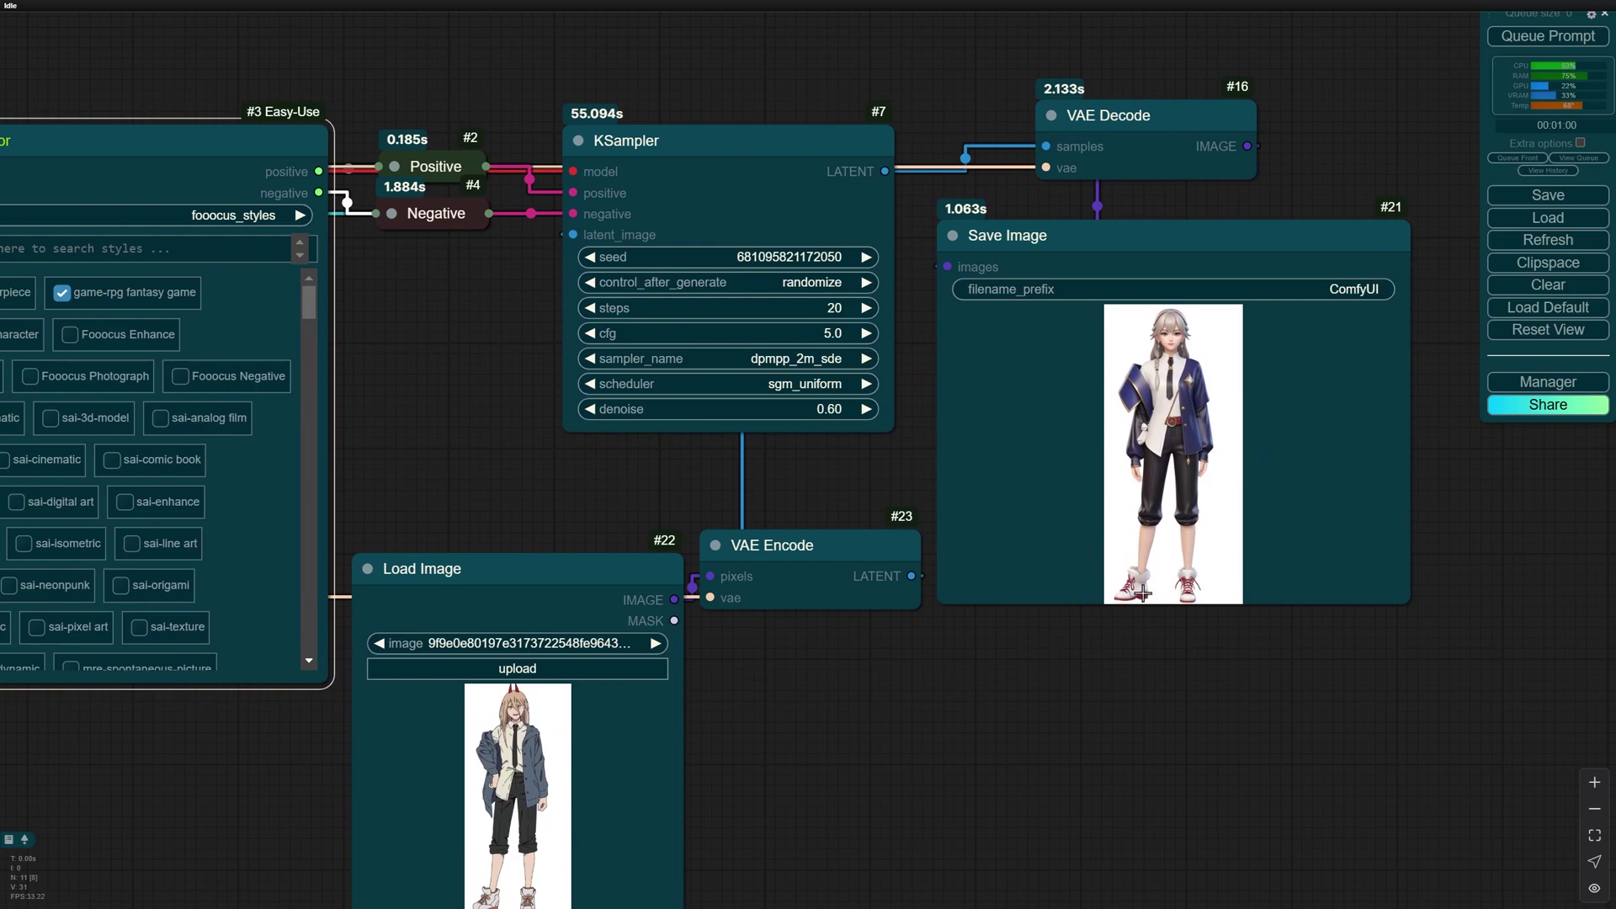
scroll(909, 685, "down", 1)
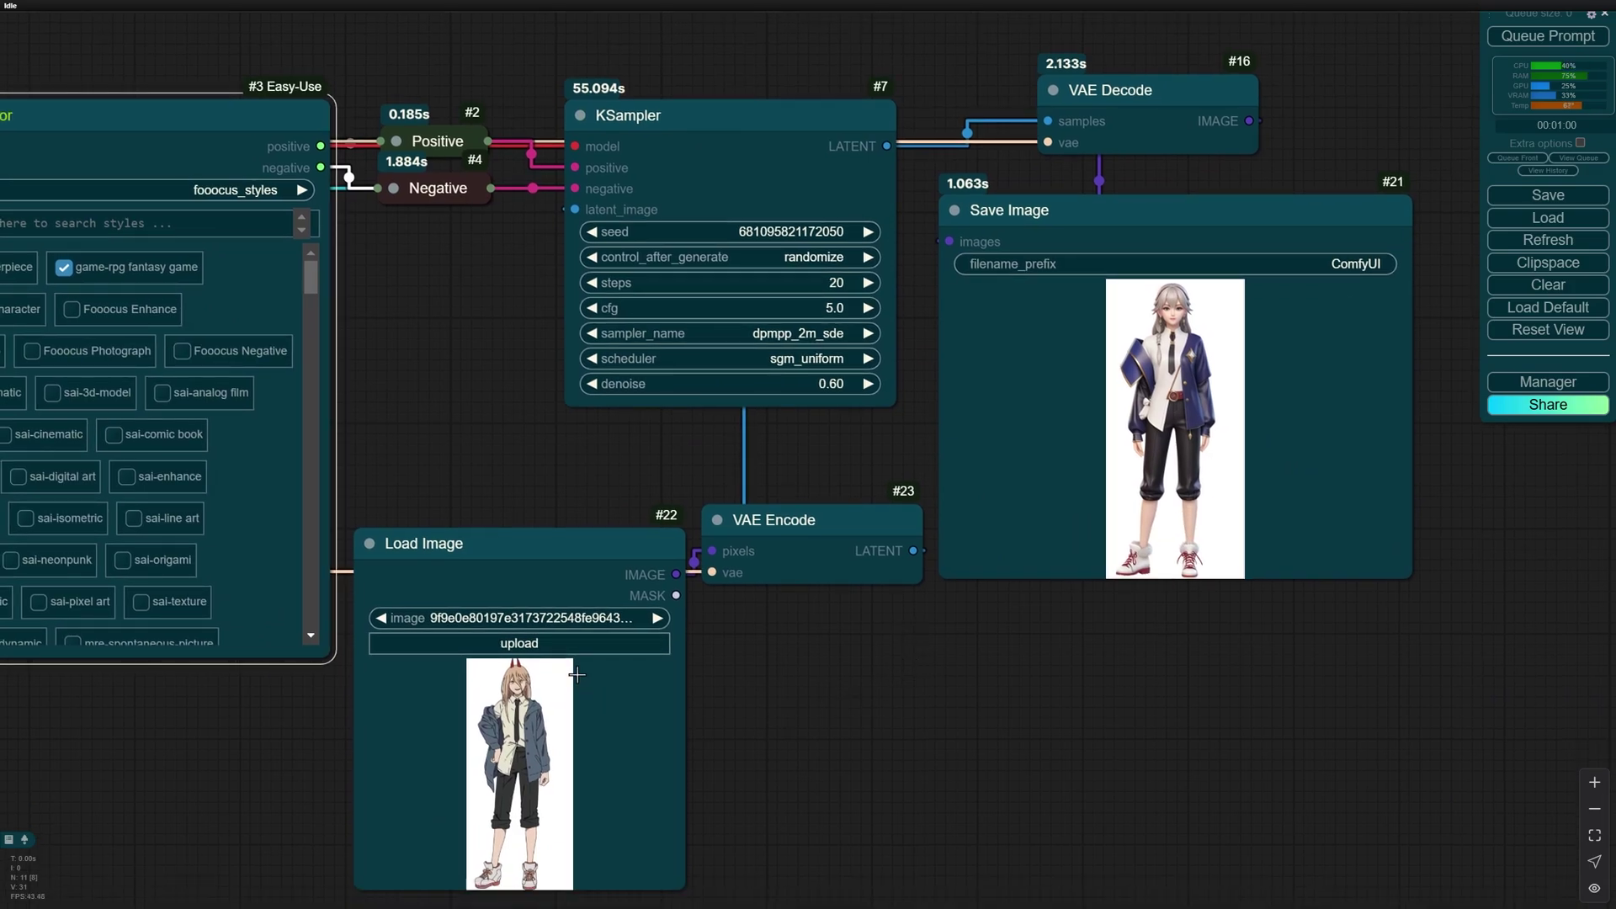
Set the KSampler cfg to 3.0 and pan across the graph to inspect the new render.
left_click(834, 307)
type("3")
key("Return")
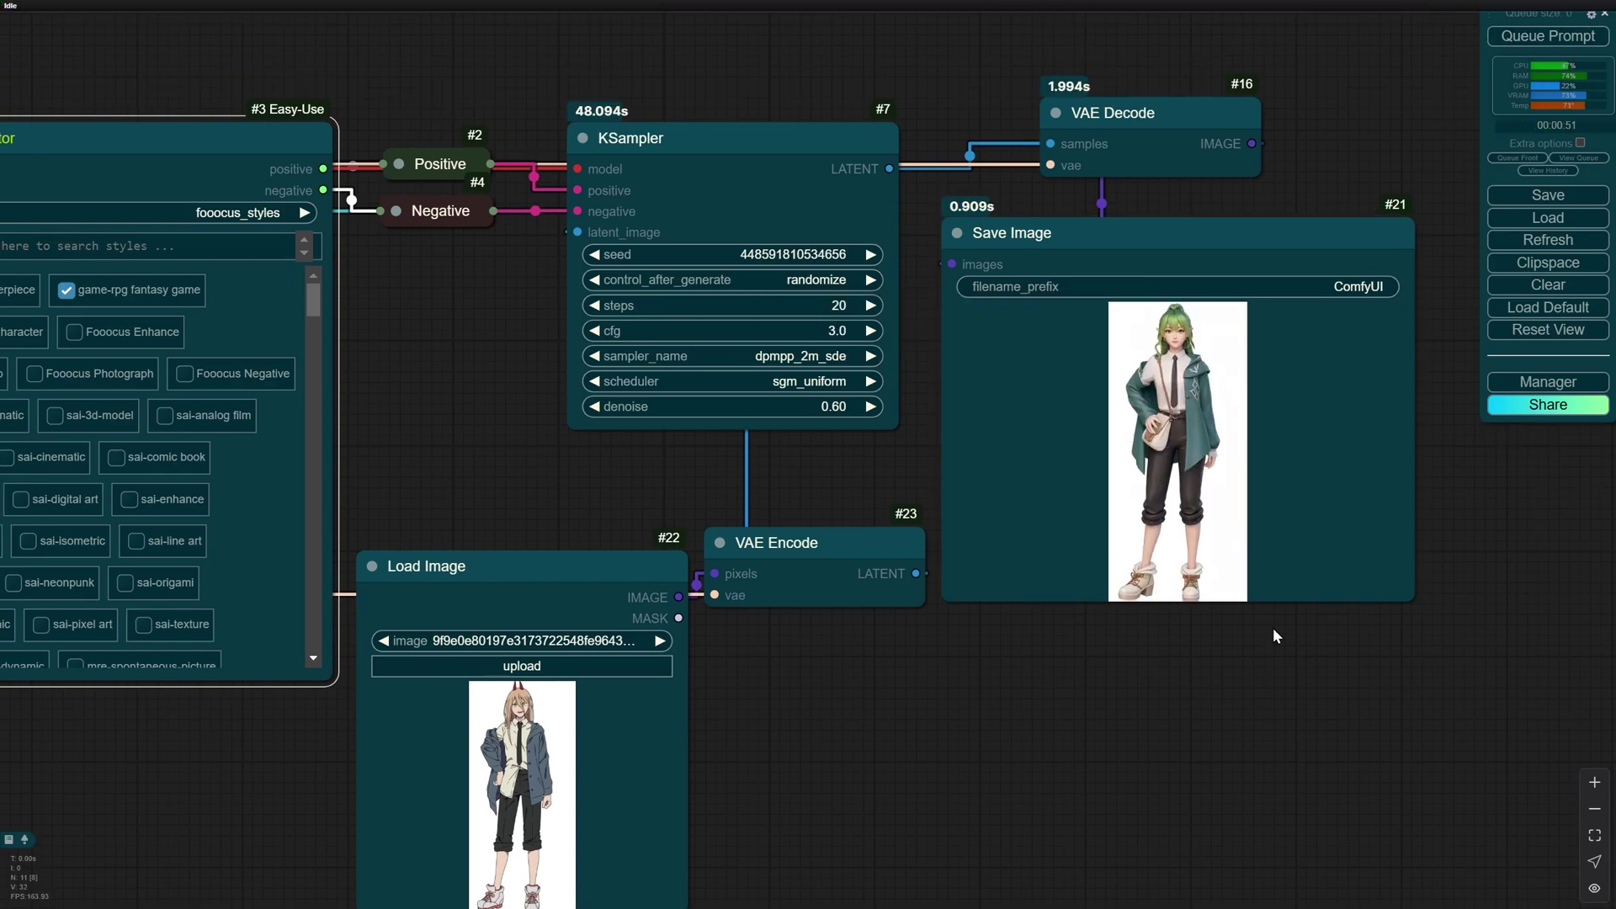
scroll(1158, 589, "down", 2)
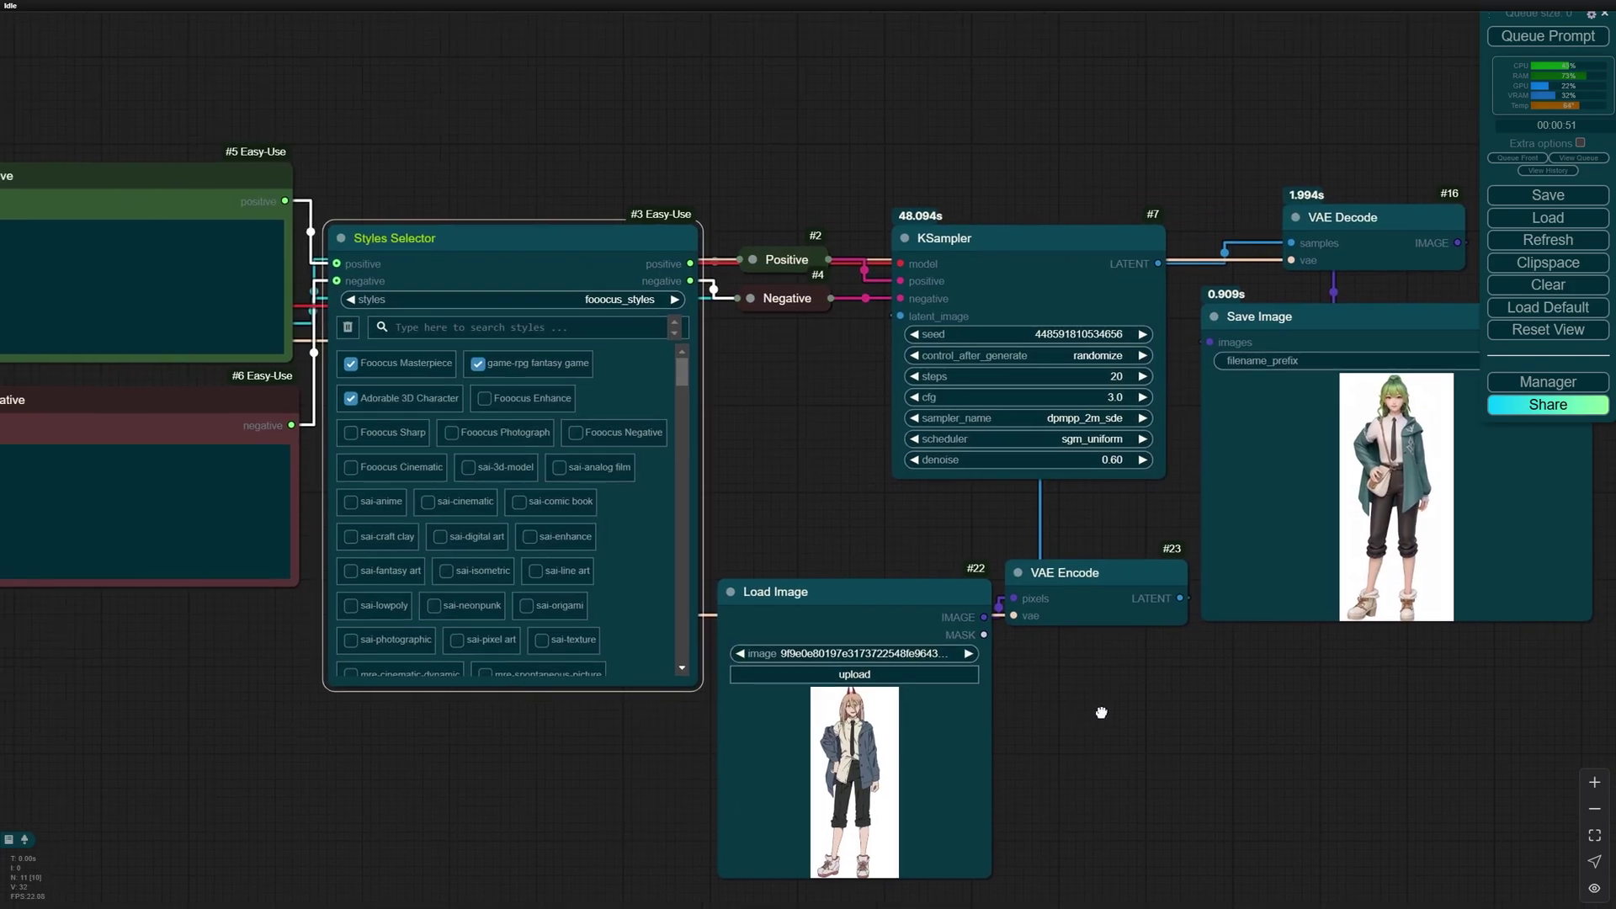
left_click_drag(748, 710, 1099, 712)
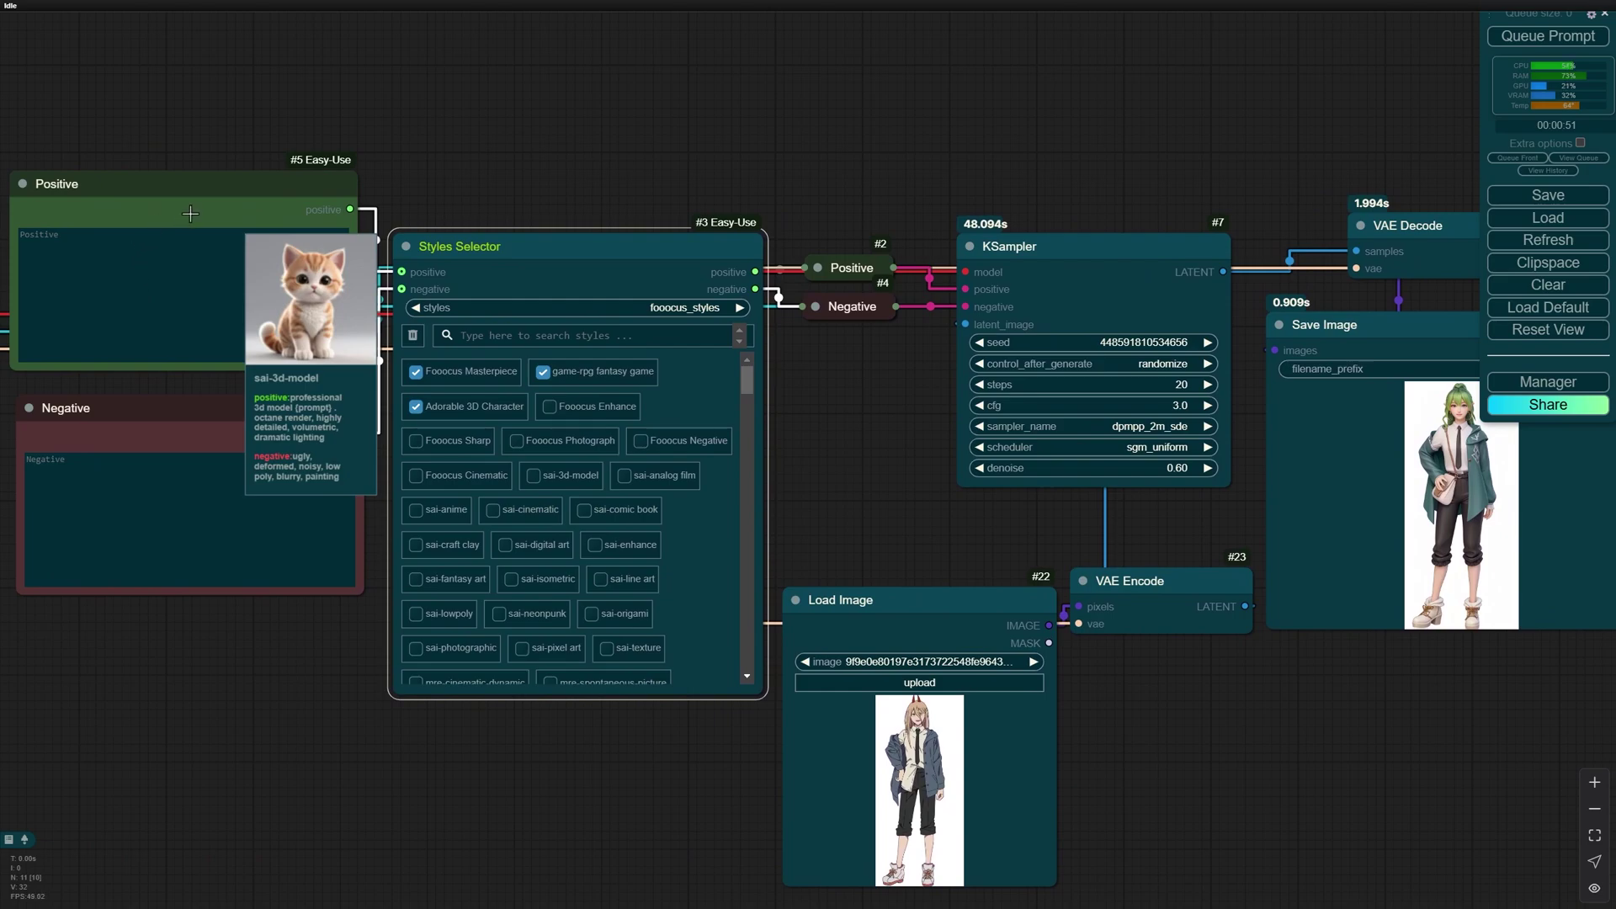
left_click_drag(553, 158, 383, 154)
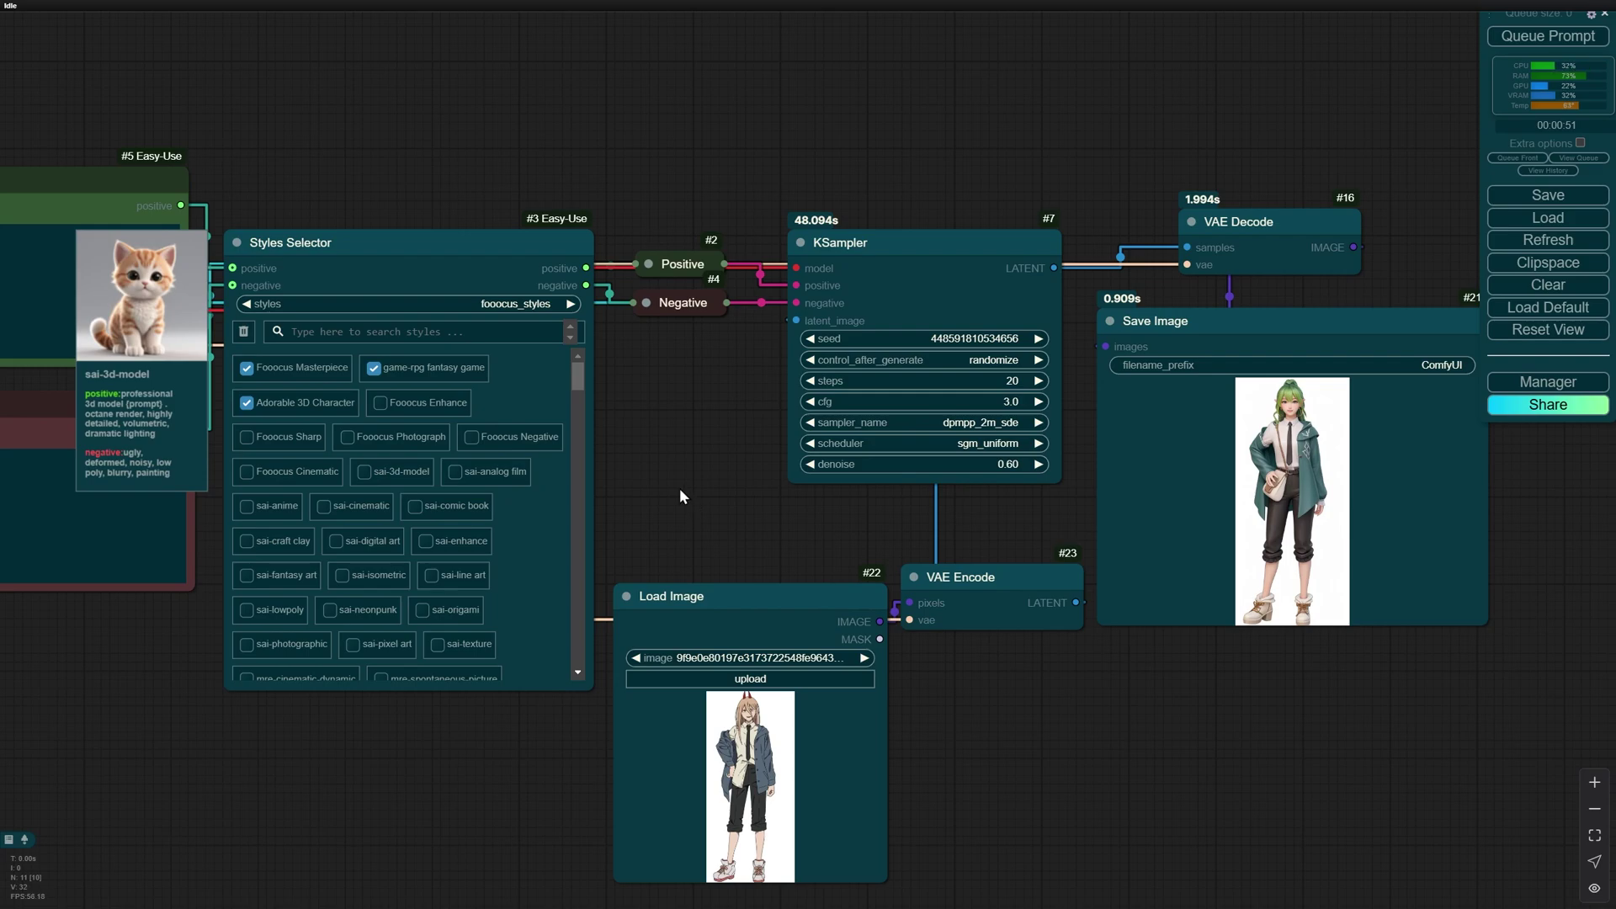
Re-queue the workflow so a randomized seed yields a different girl image.
key(".")
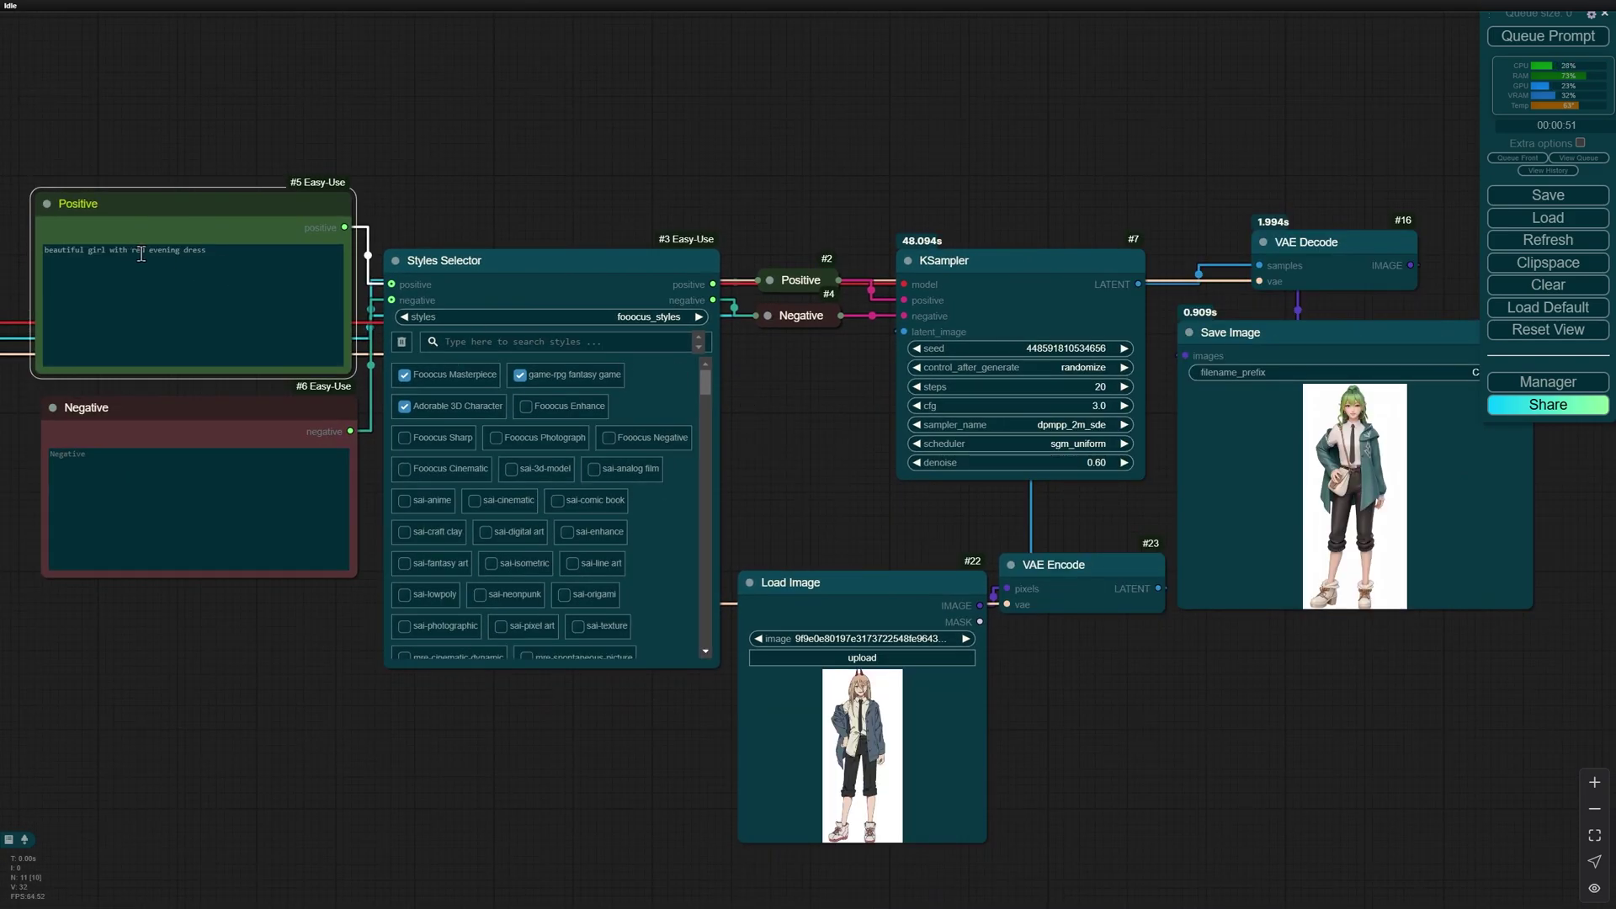
left_click_drag(801, 396, 579, 364)
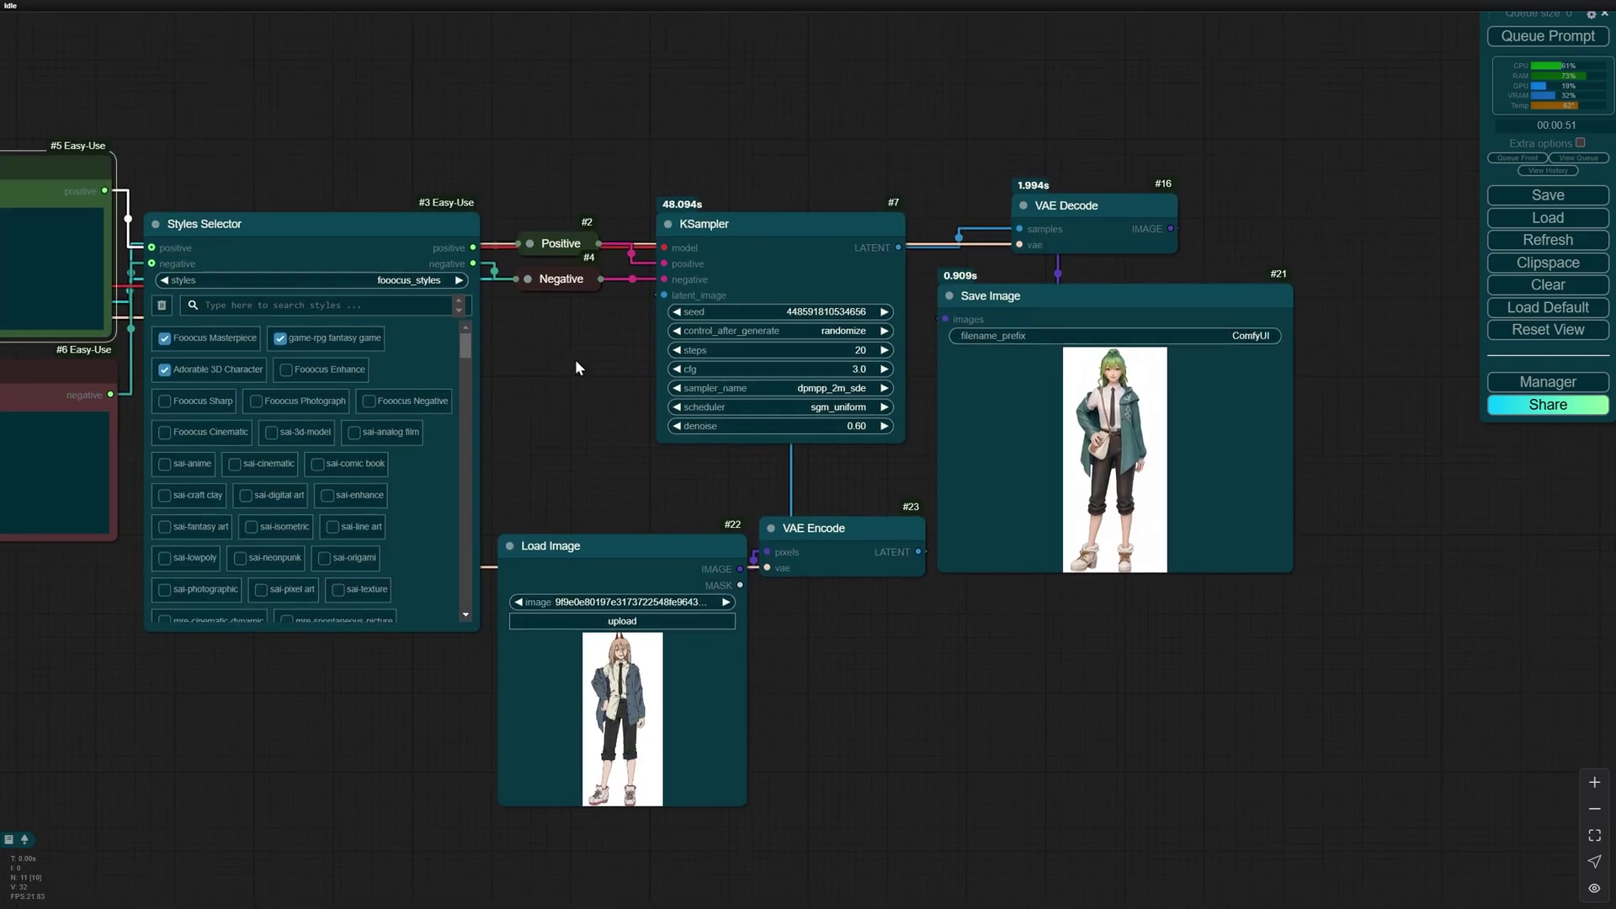
left_click(1525, 38)
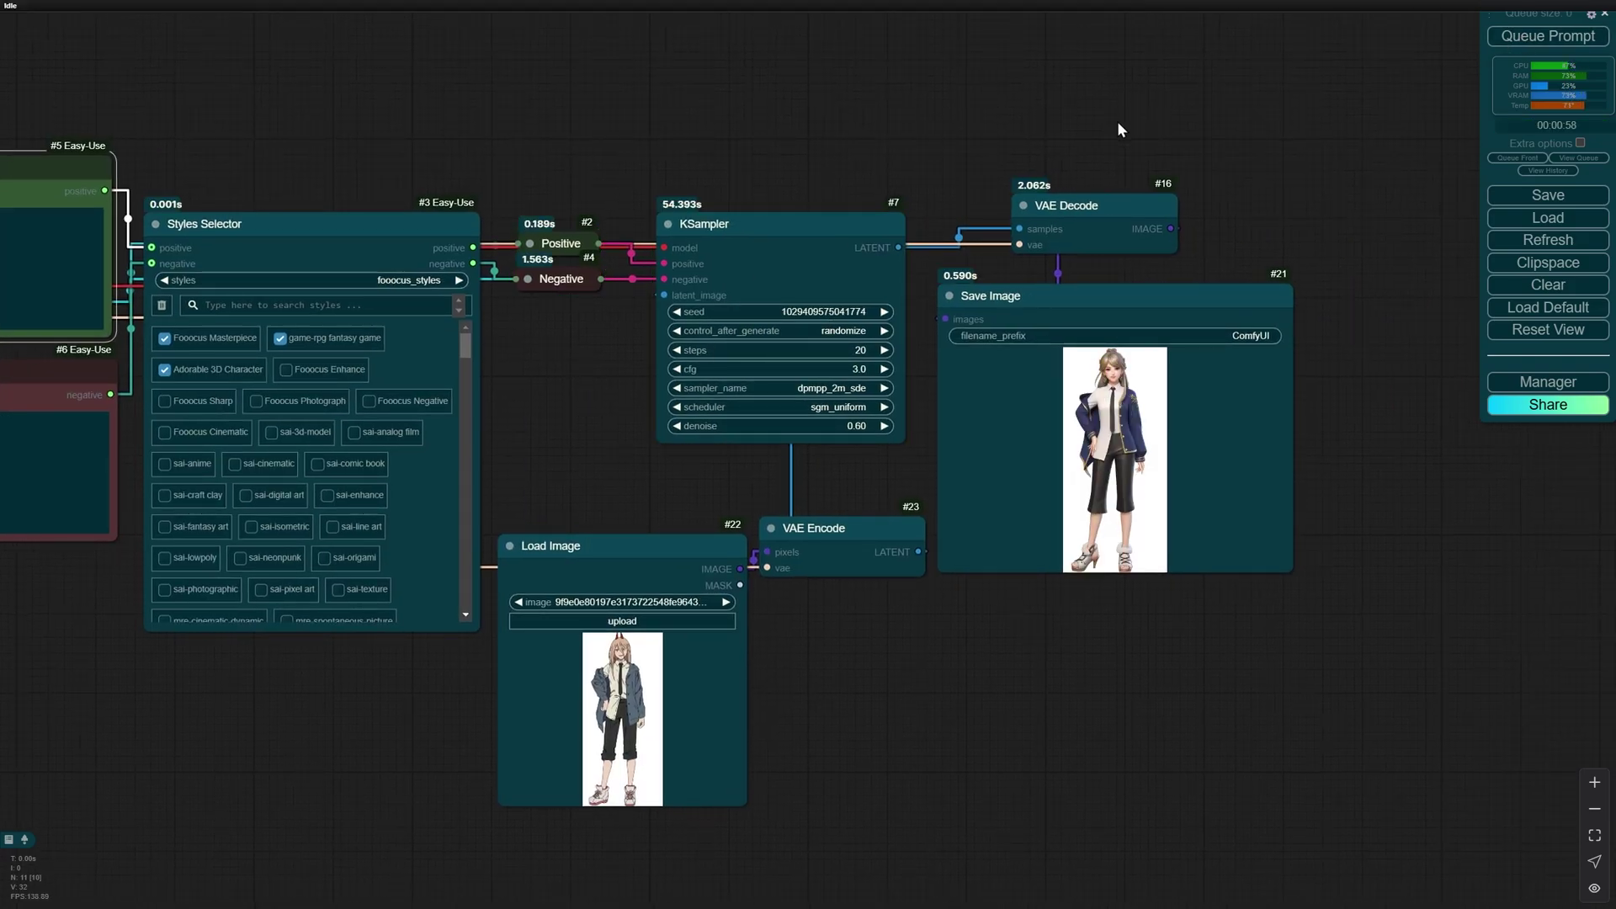
mouse_move(758, 157)
left_mouse_down()
mouse_move(904, 165)
mouse_move(778, 160)
left_mouse_up()
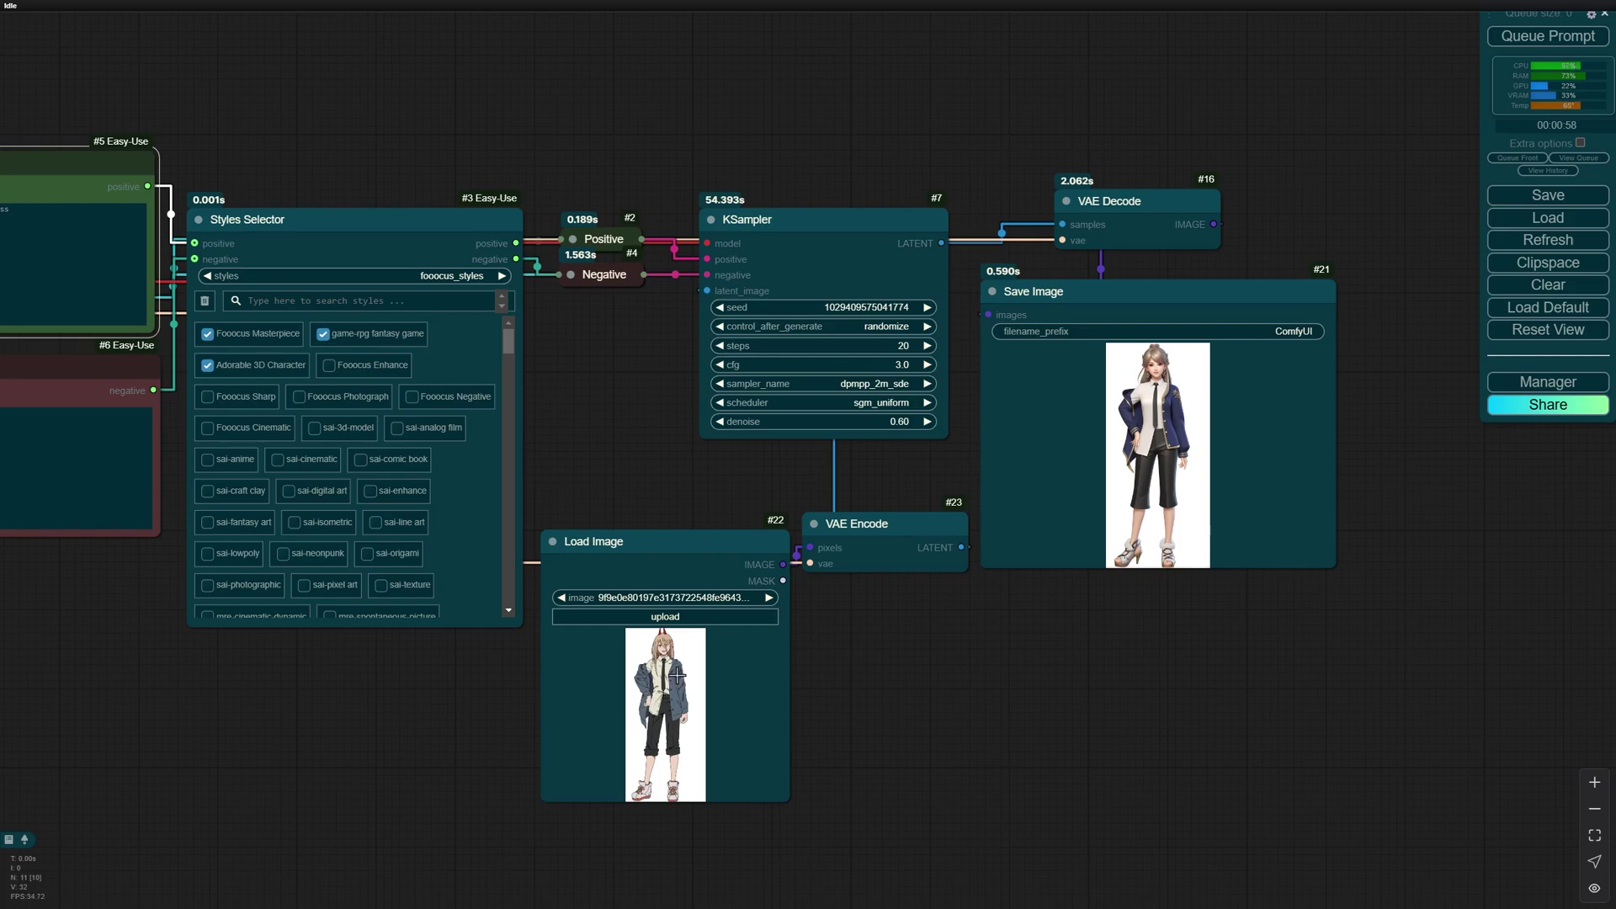
Set the KSampler denoise to 0.80 and queue a new generation with Ctrl+Enter.
left_click_drag(897, 422, 829, 427)
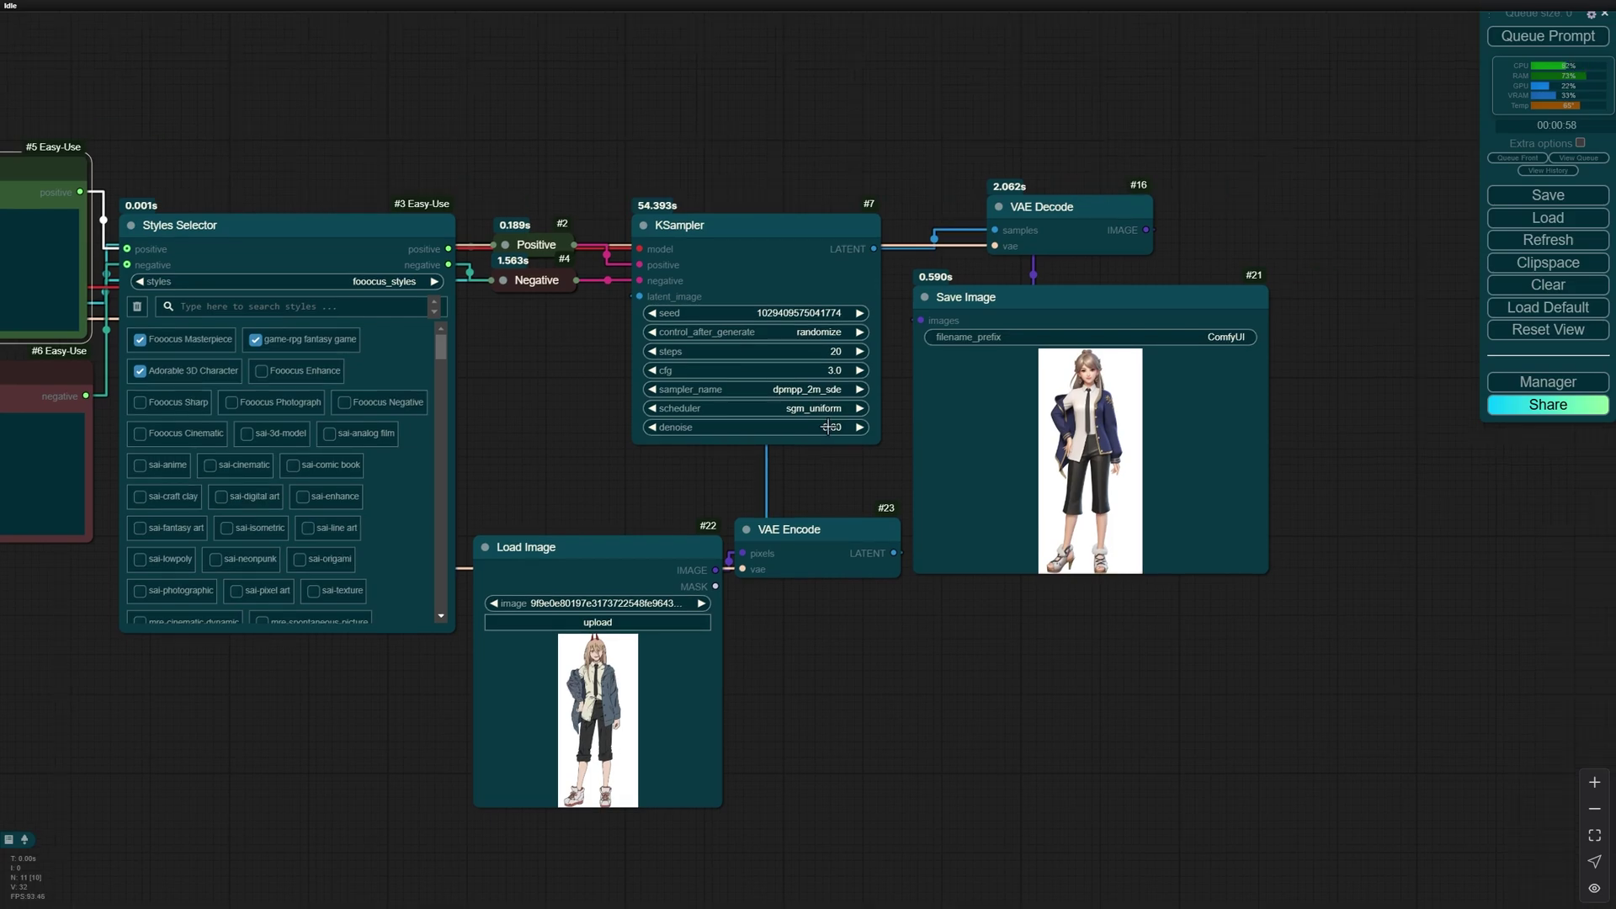
left_click(827, 428)
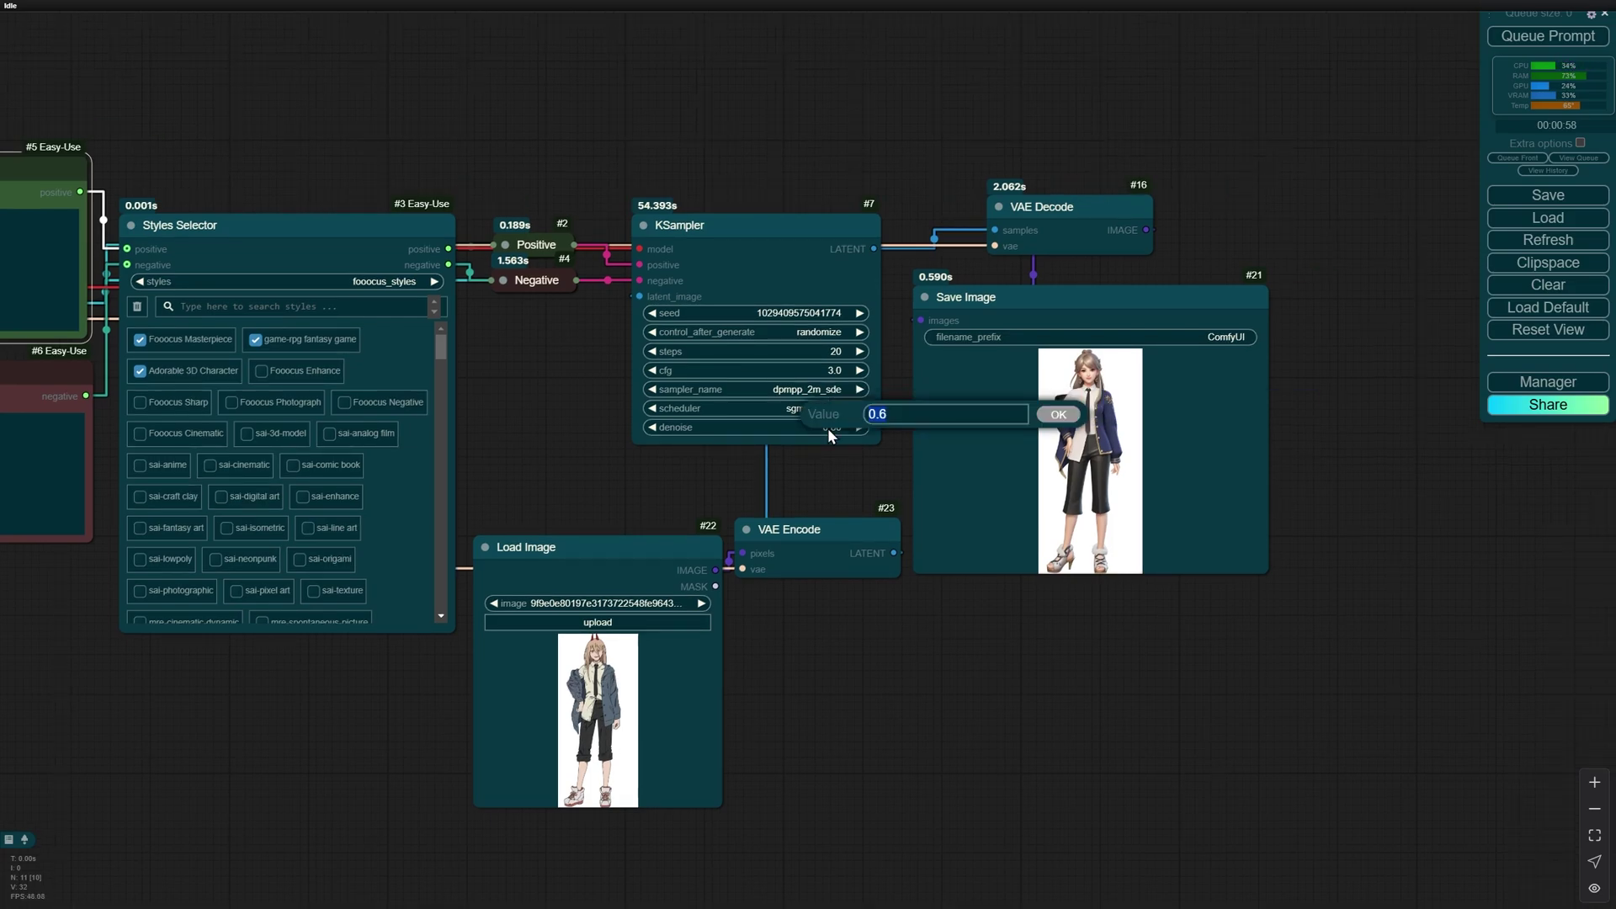
type("0.8")
key("Return")
key("ctrl+Return")
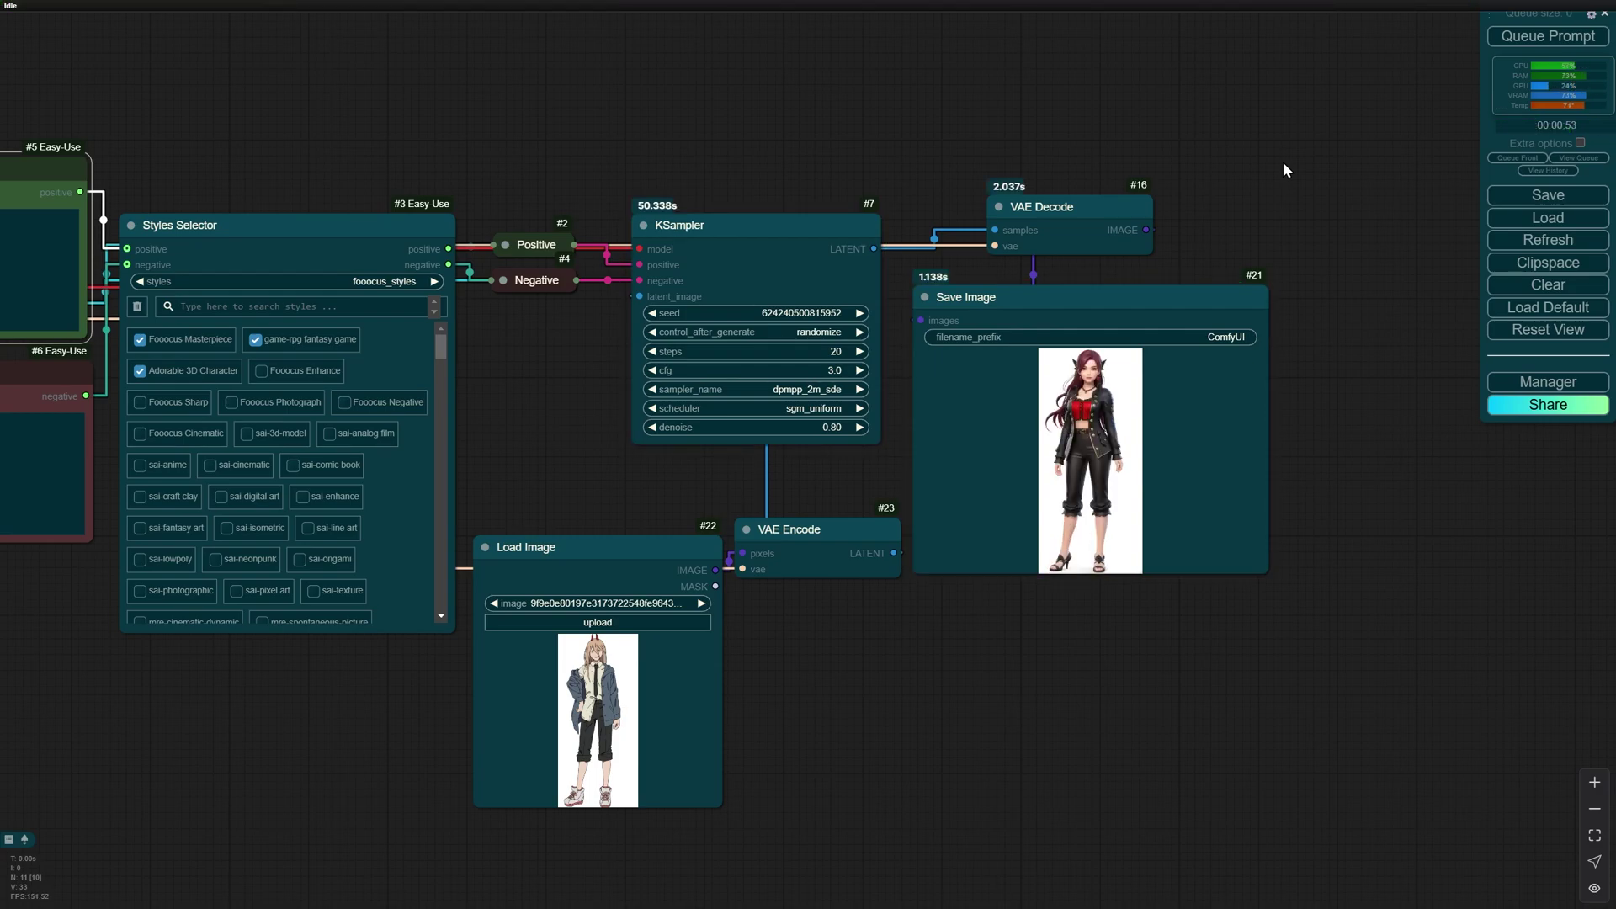
scroll(1149, 392, "up", 1)
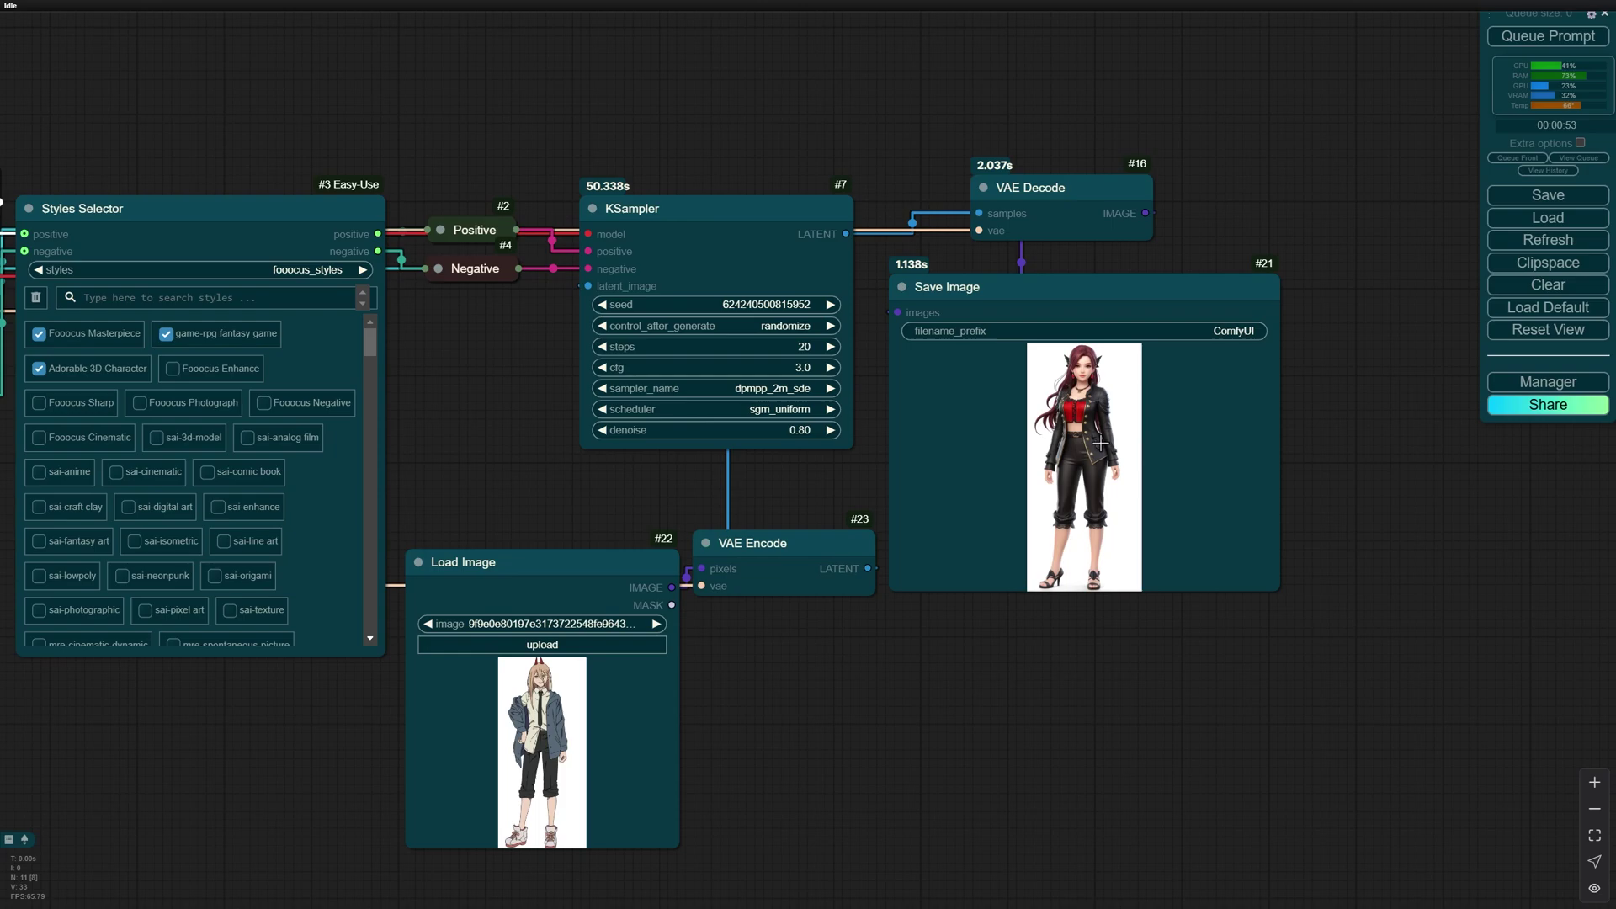
Reset denoise to 1.00 and add an Empty Latent Image node feeding the KSampler.
left_click(793, 431)
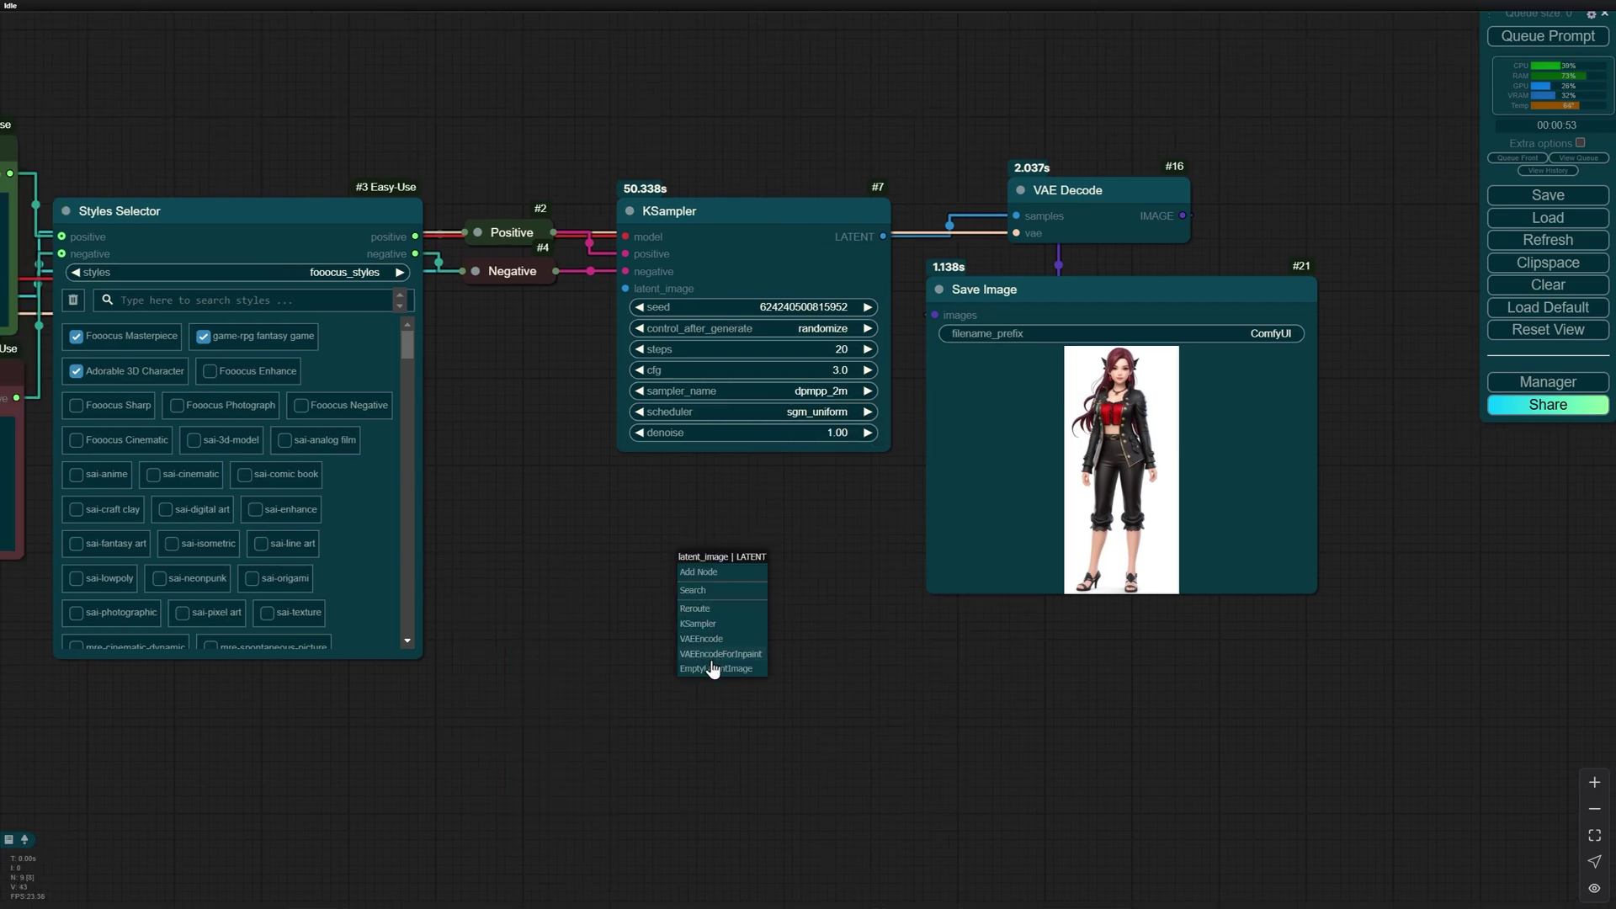
left_click(721, 669)
left_click_drag(766, 556, 695, 489)
Set the empty latent to width 832, height 1216 and batch size 4.
left_click(796, 535)
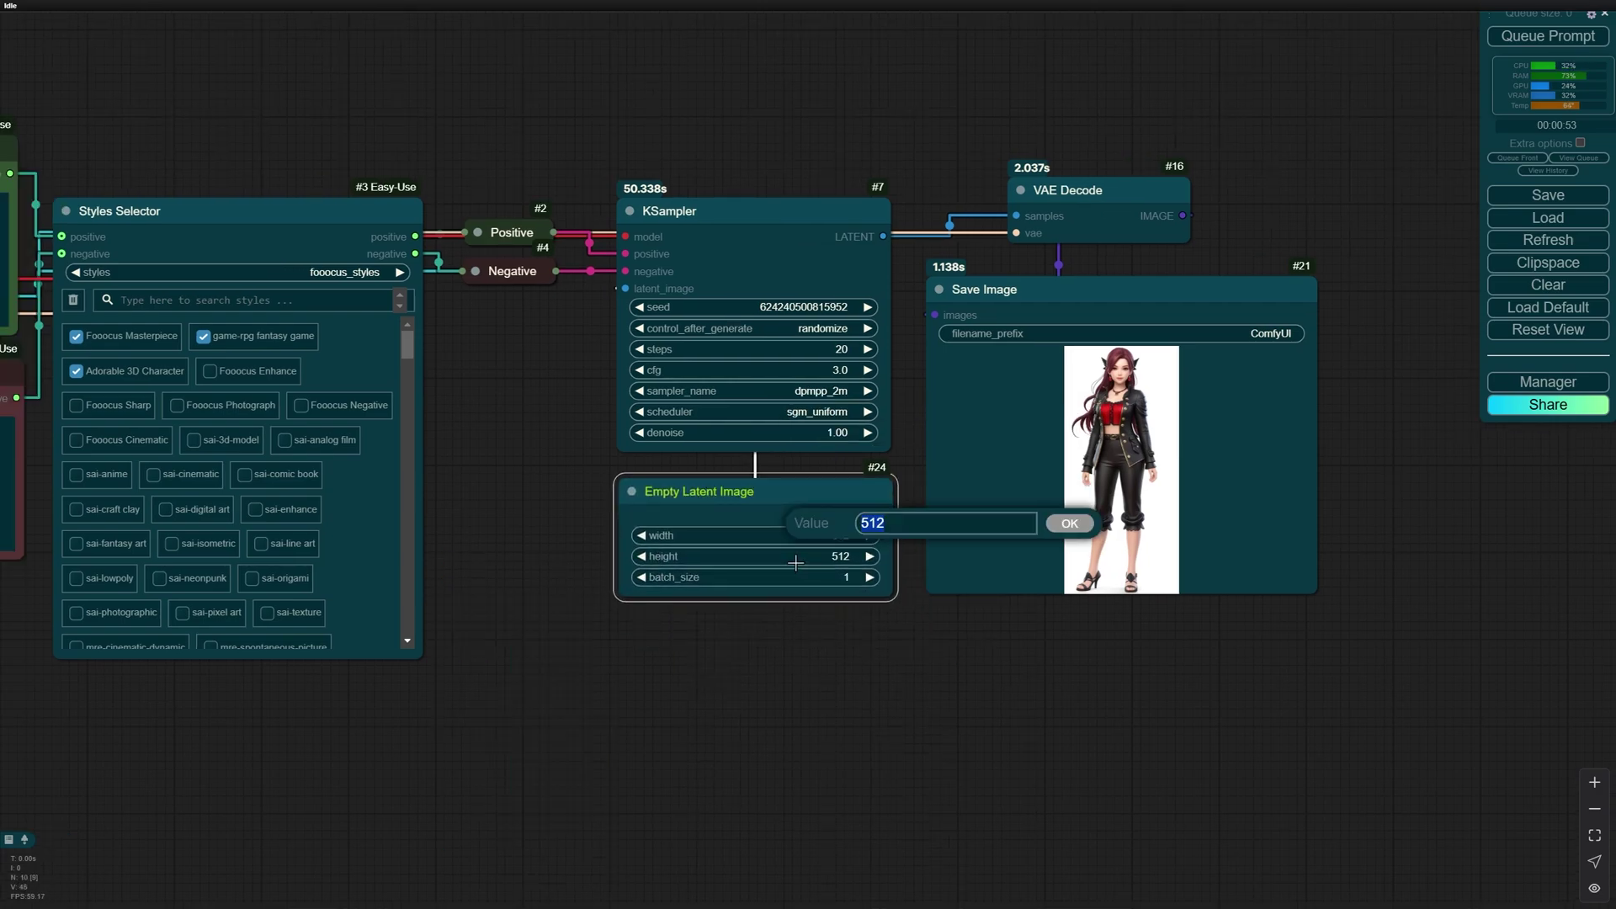
type("832")
key("Return")
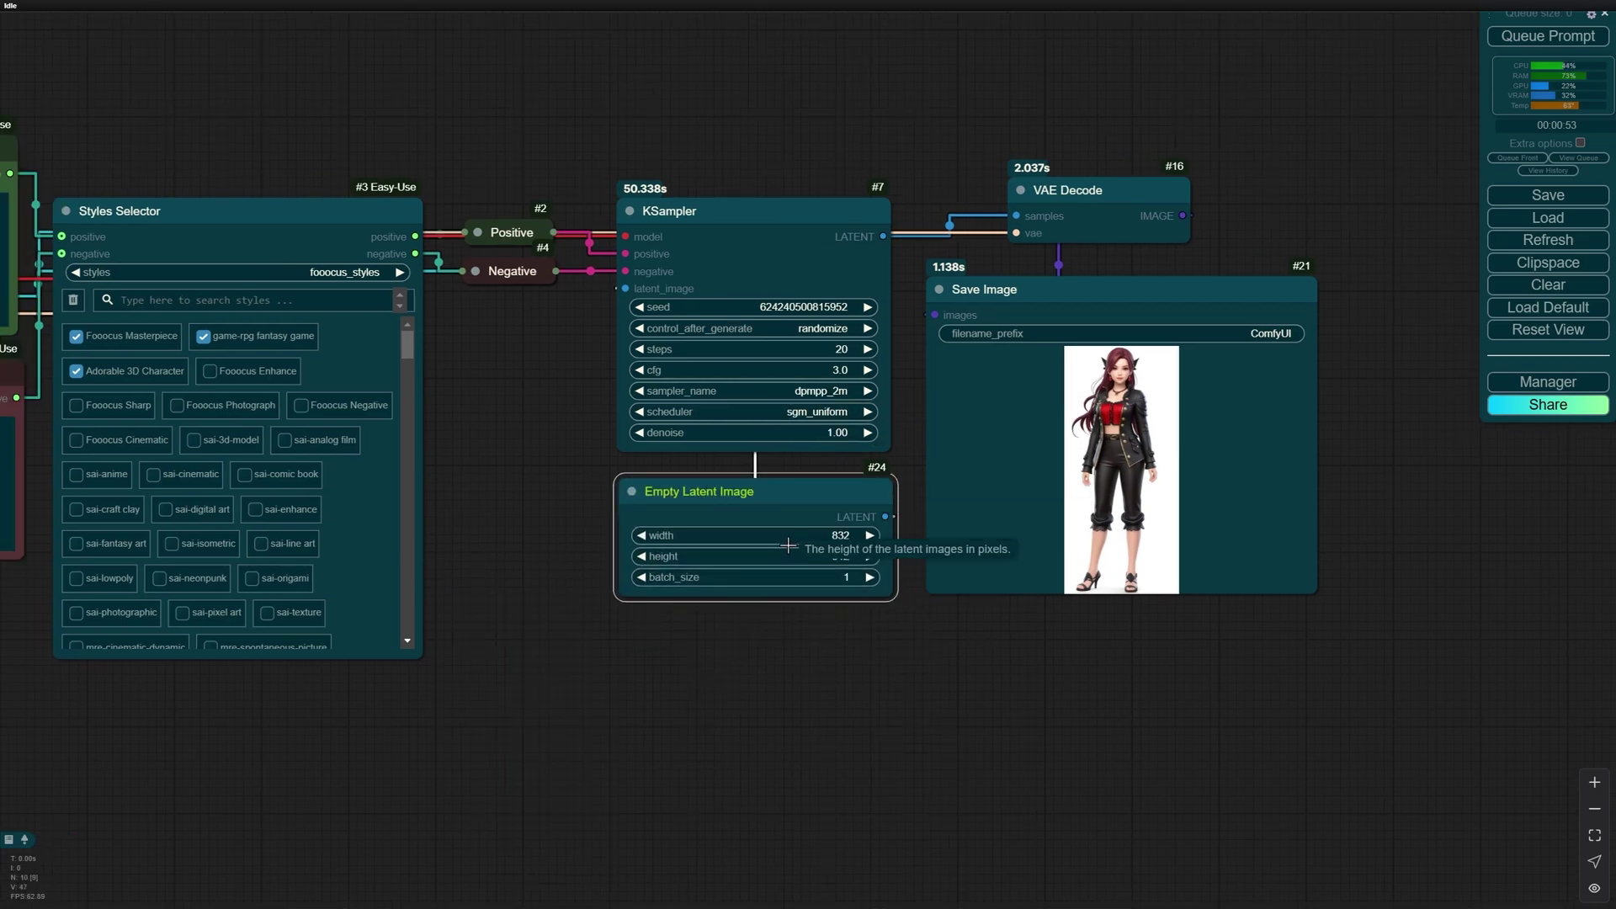
left_click(847, 555)
type("1216")
key("Return")
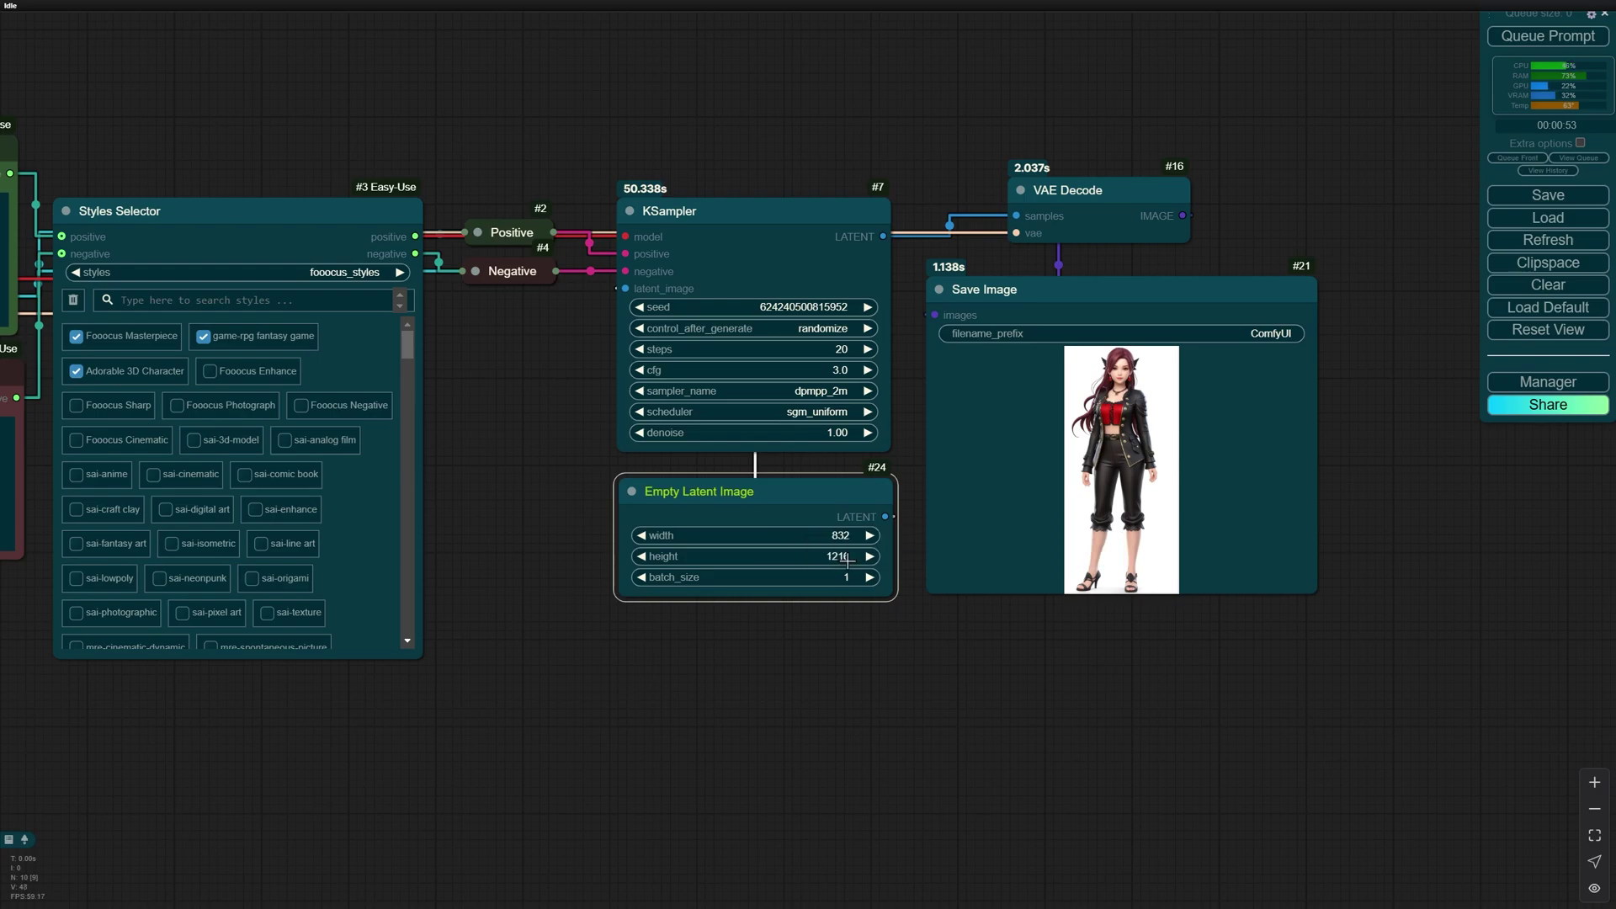
left_click_drag(811, 495, 812, 493)
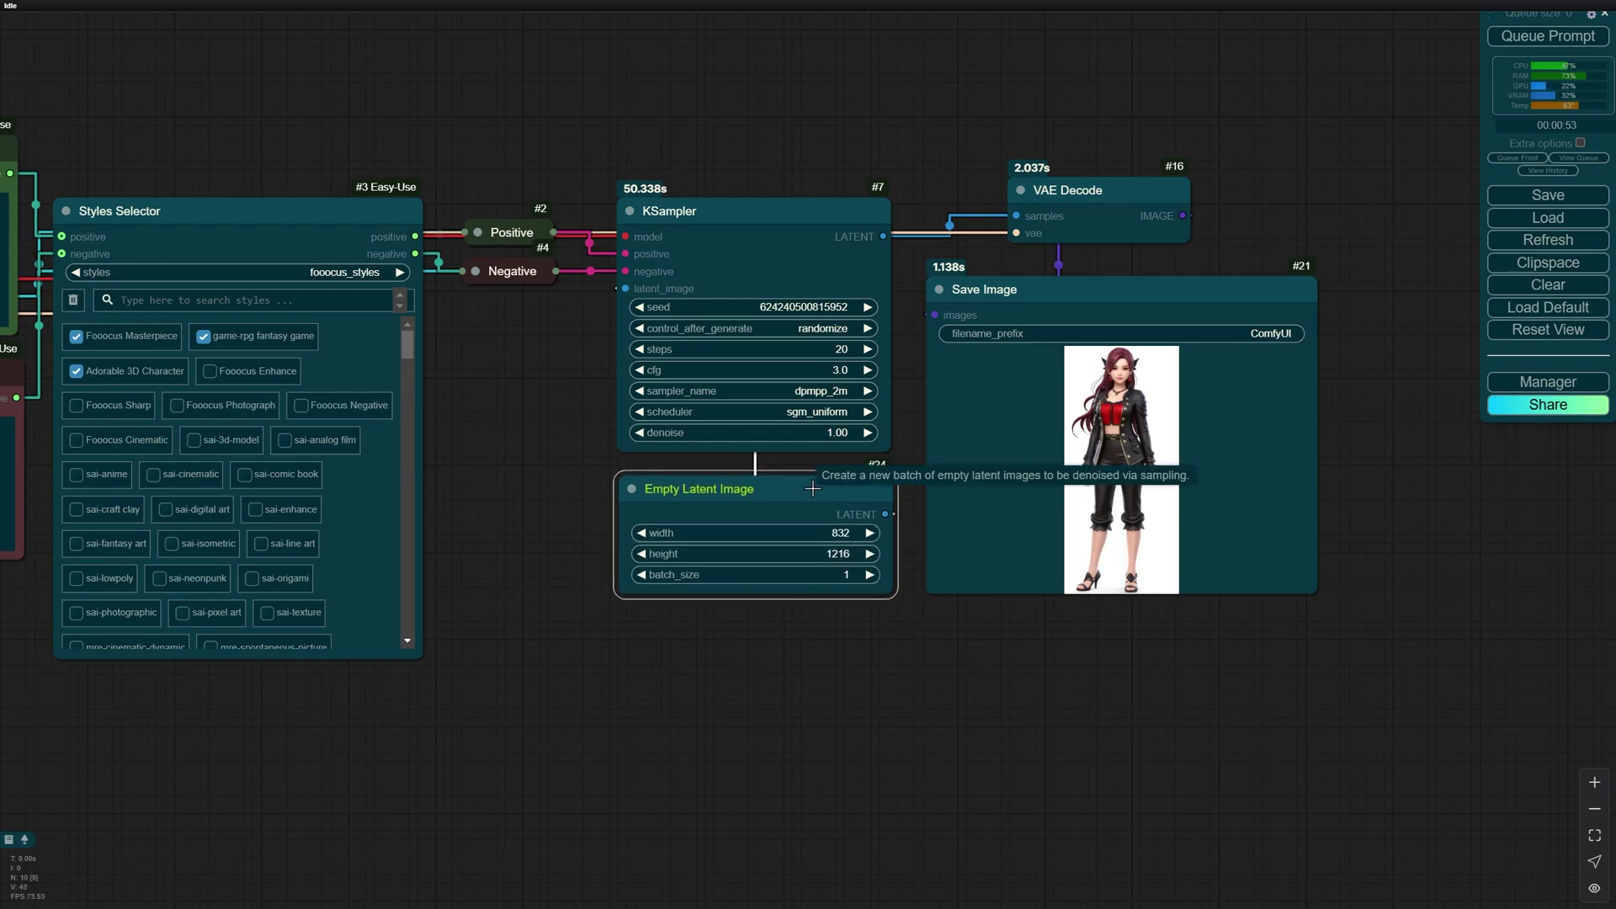
left_click_drag(831, 571, 835, 573)
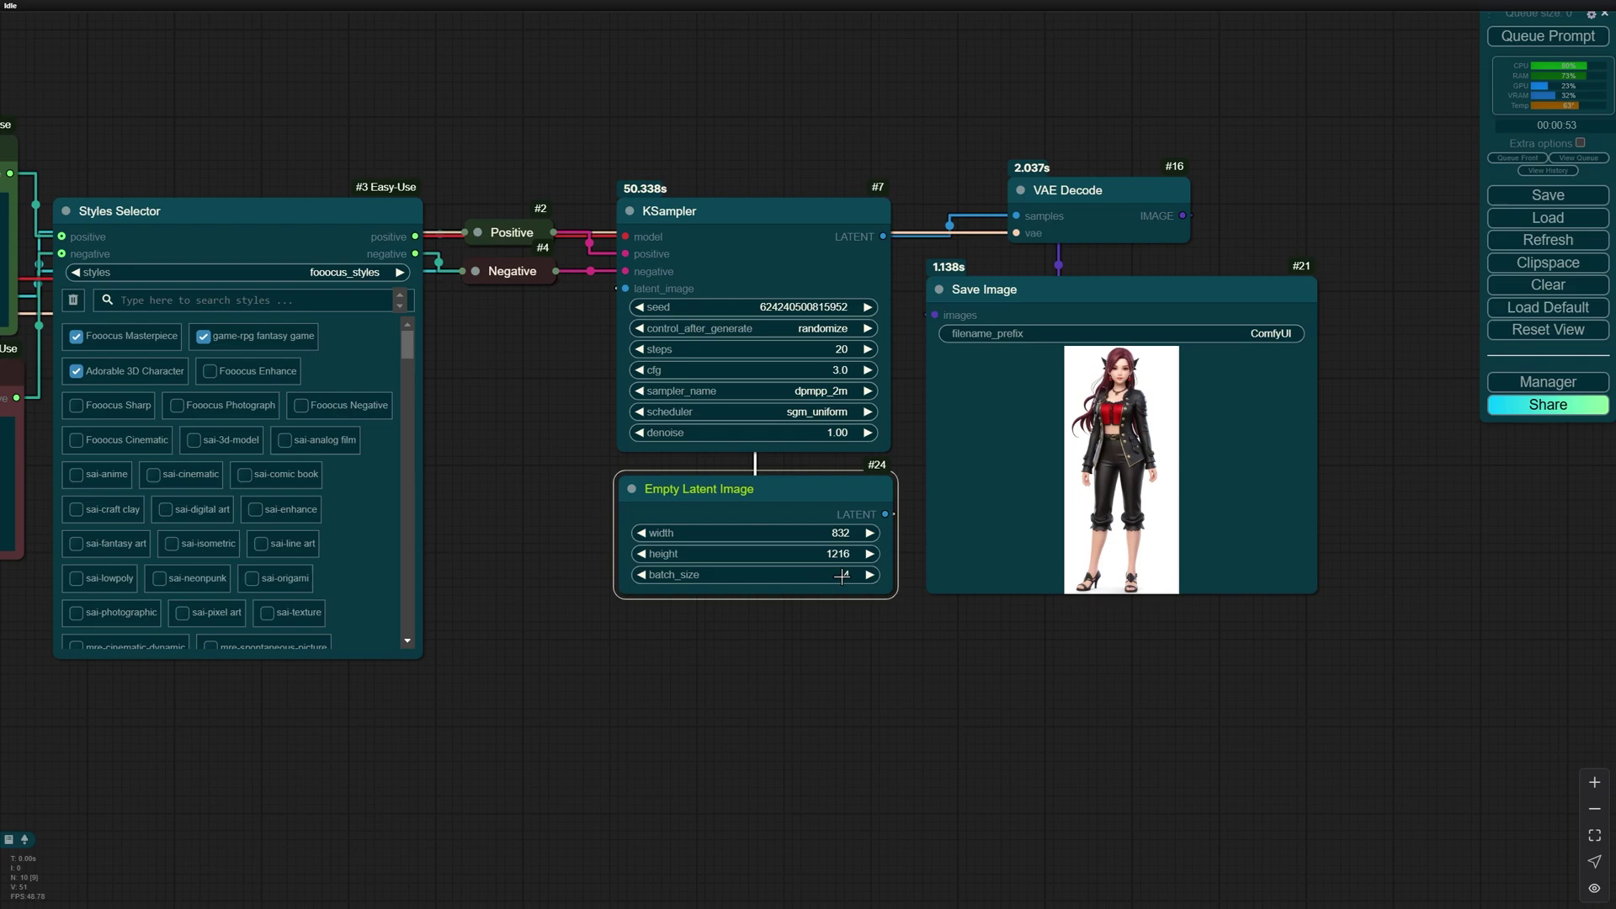
left_click_drag(681, 596, 907, 612)
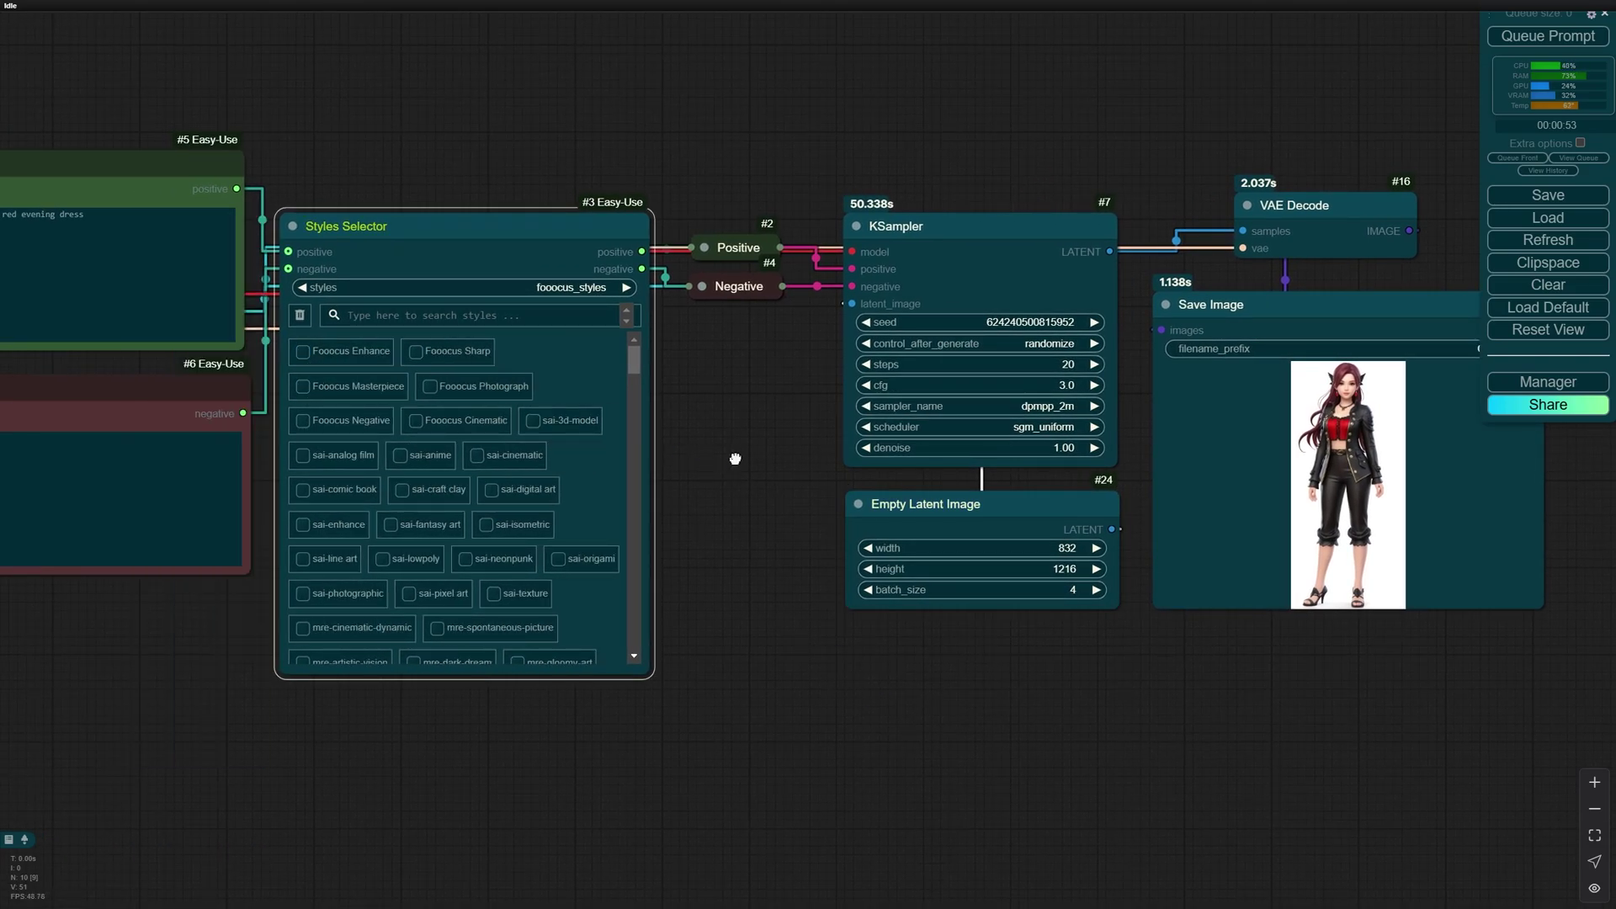
left_click_drag(733, 459, 771, 472)
scroll(640, 274, "down", 3)
left_click_drag(895, 240, 707, 249)
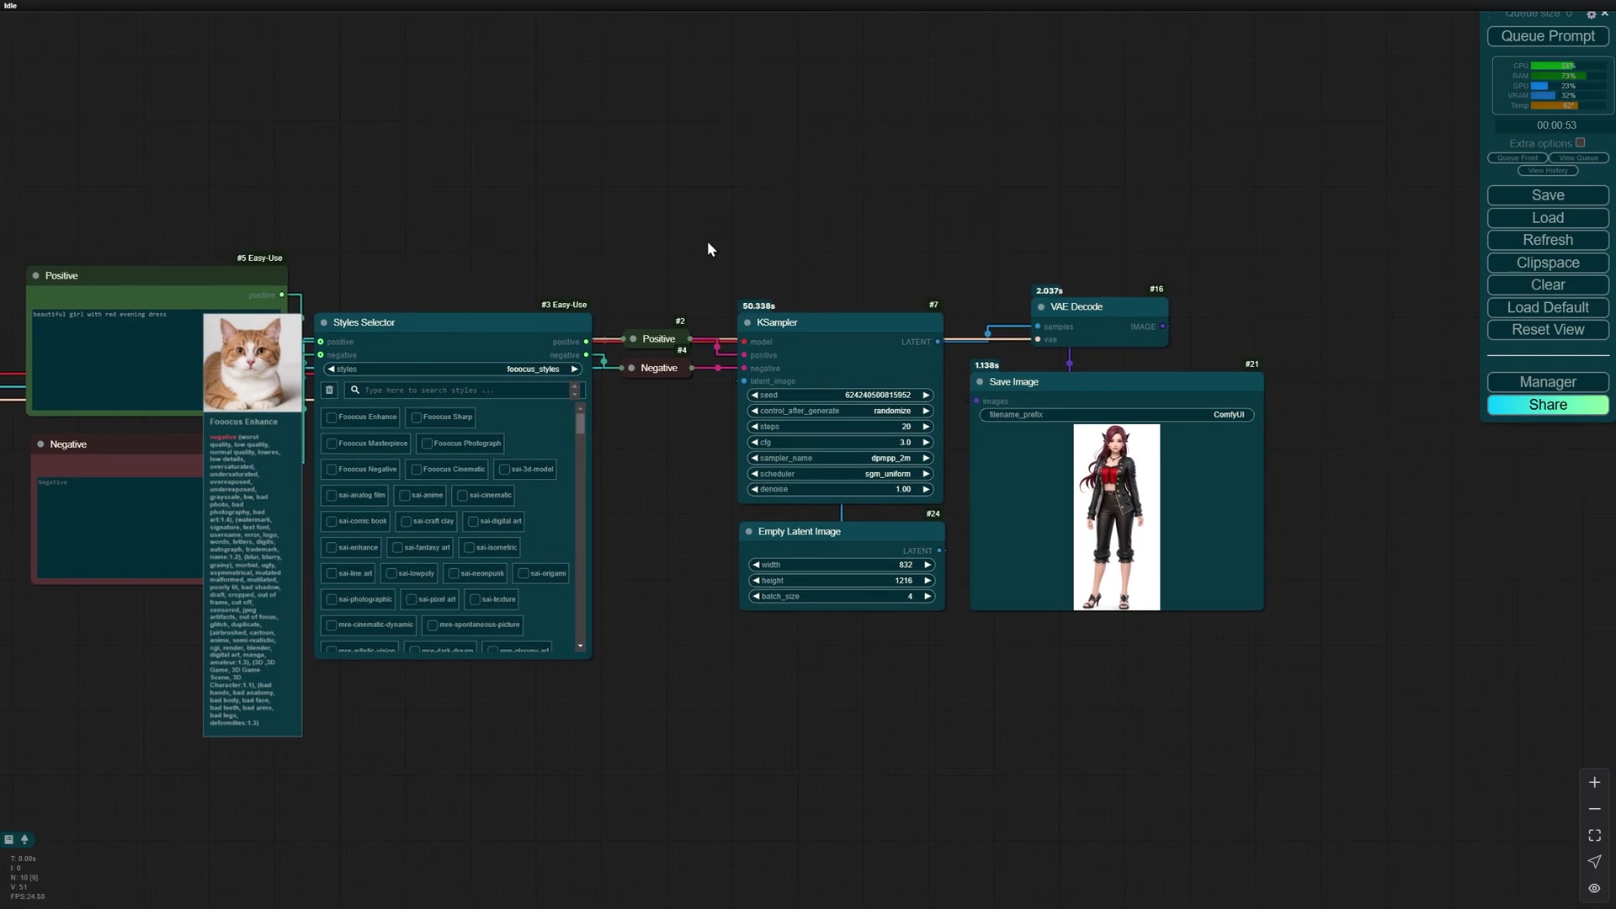
left_click(1546, 384)
left_click(807, 332)
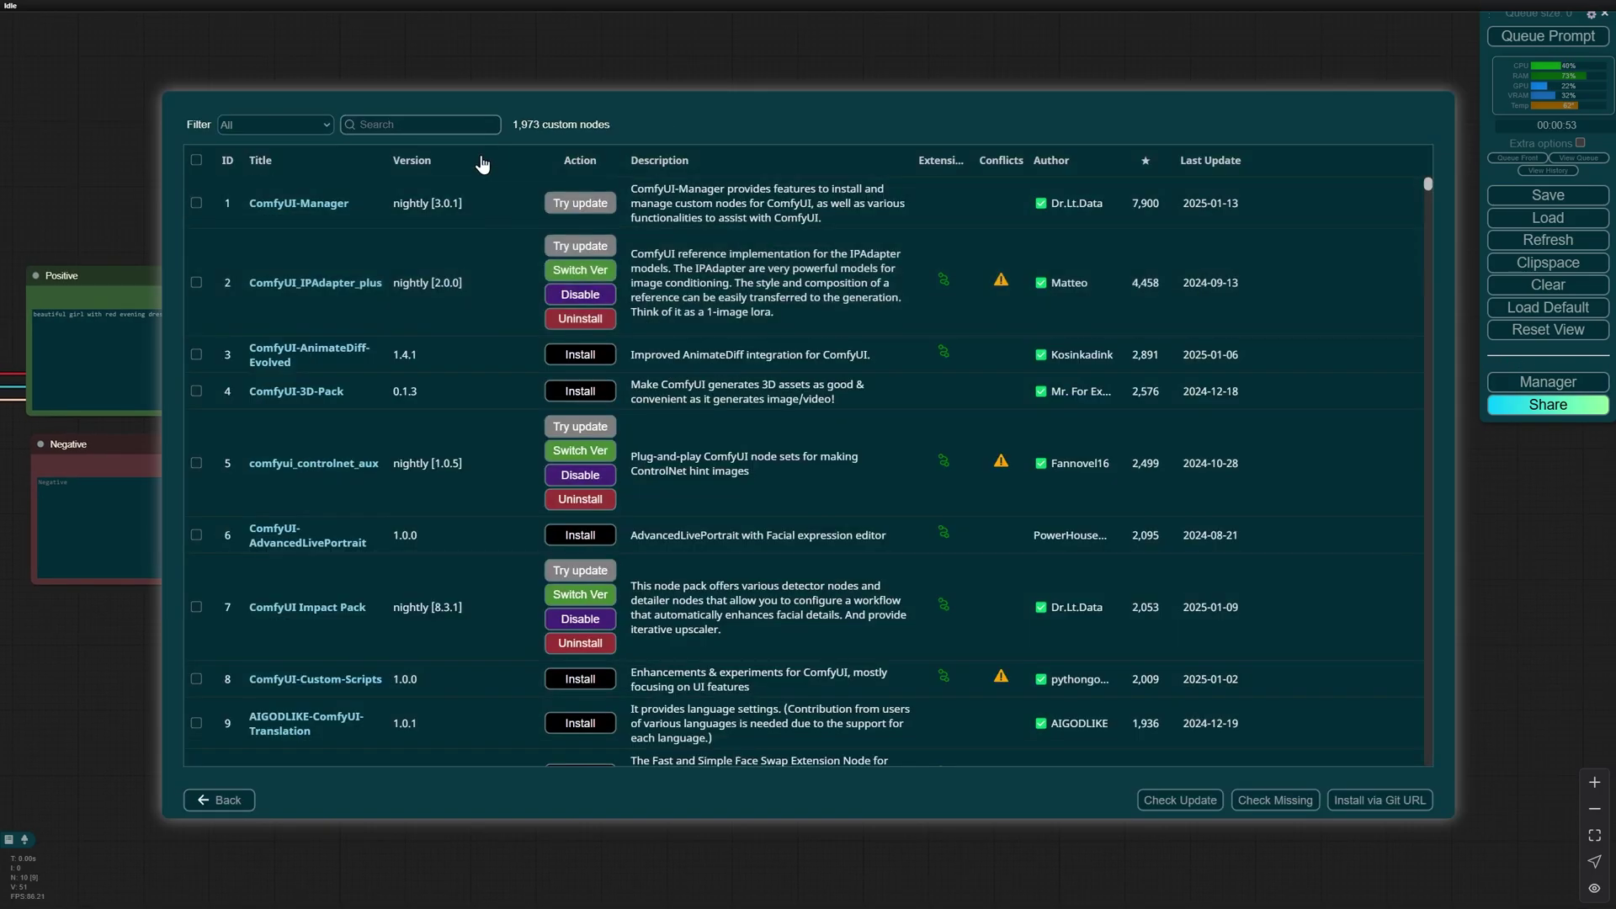
left_click(428, 123)
type("control")
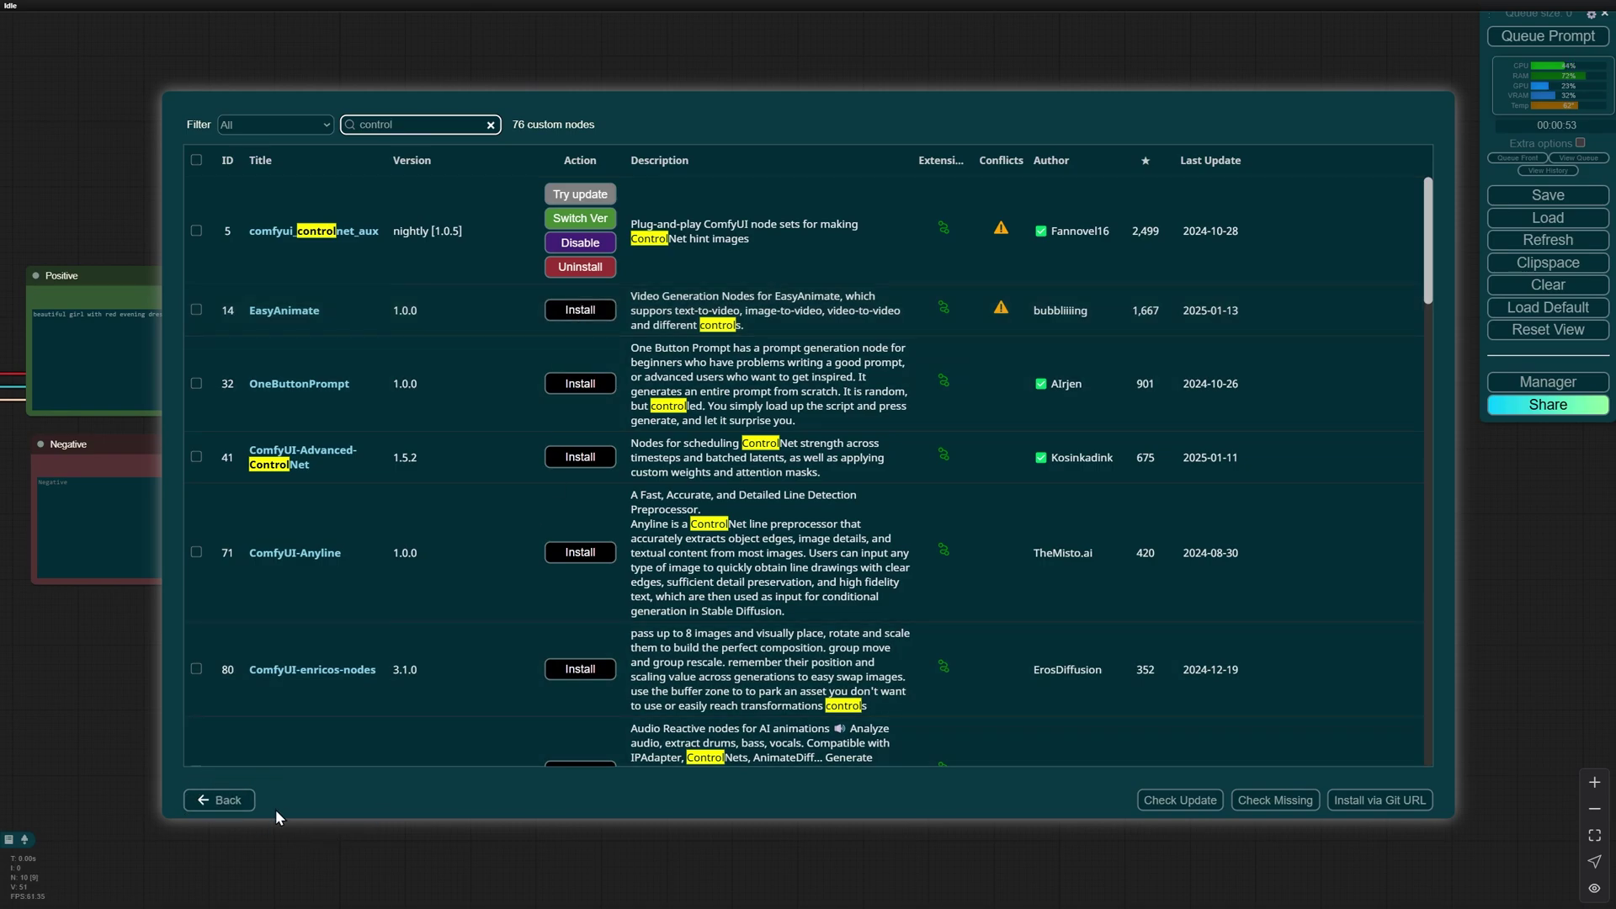
left_click(215, 797)
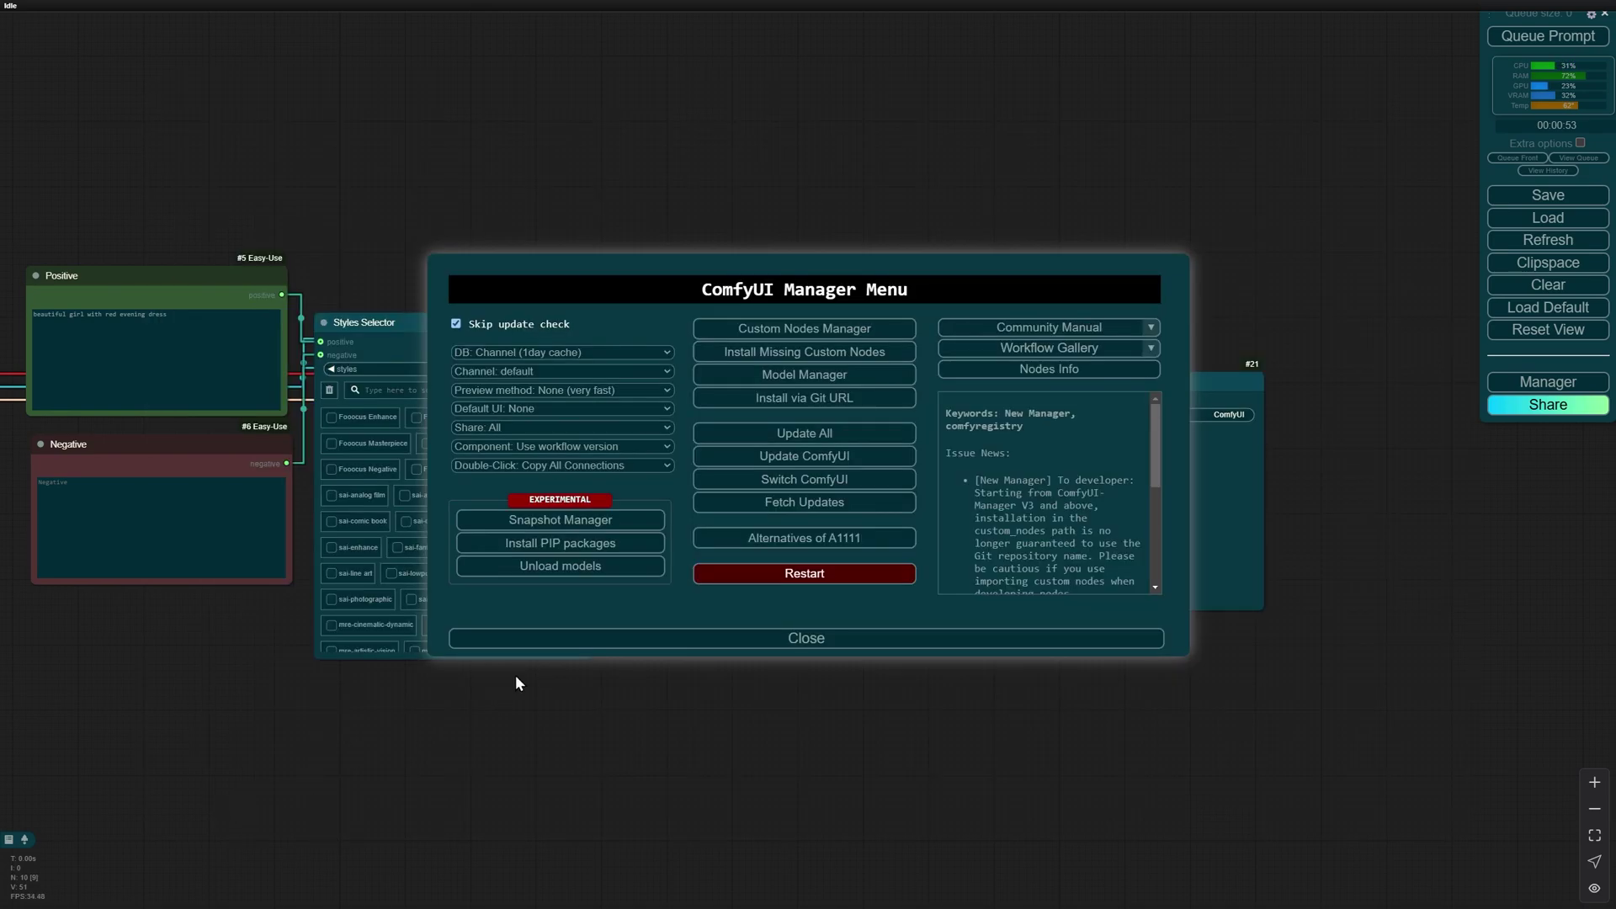
Leave the manager and open OpenPoseXL2.safetensors in the Hugging Face file listing.
left_click(581, 646)
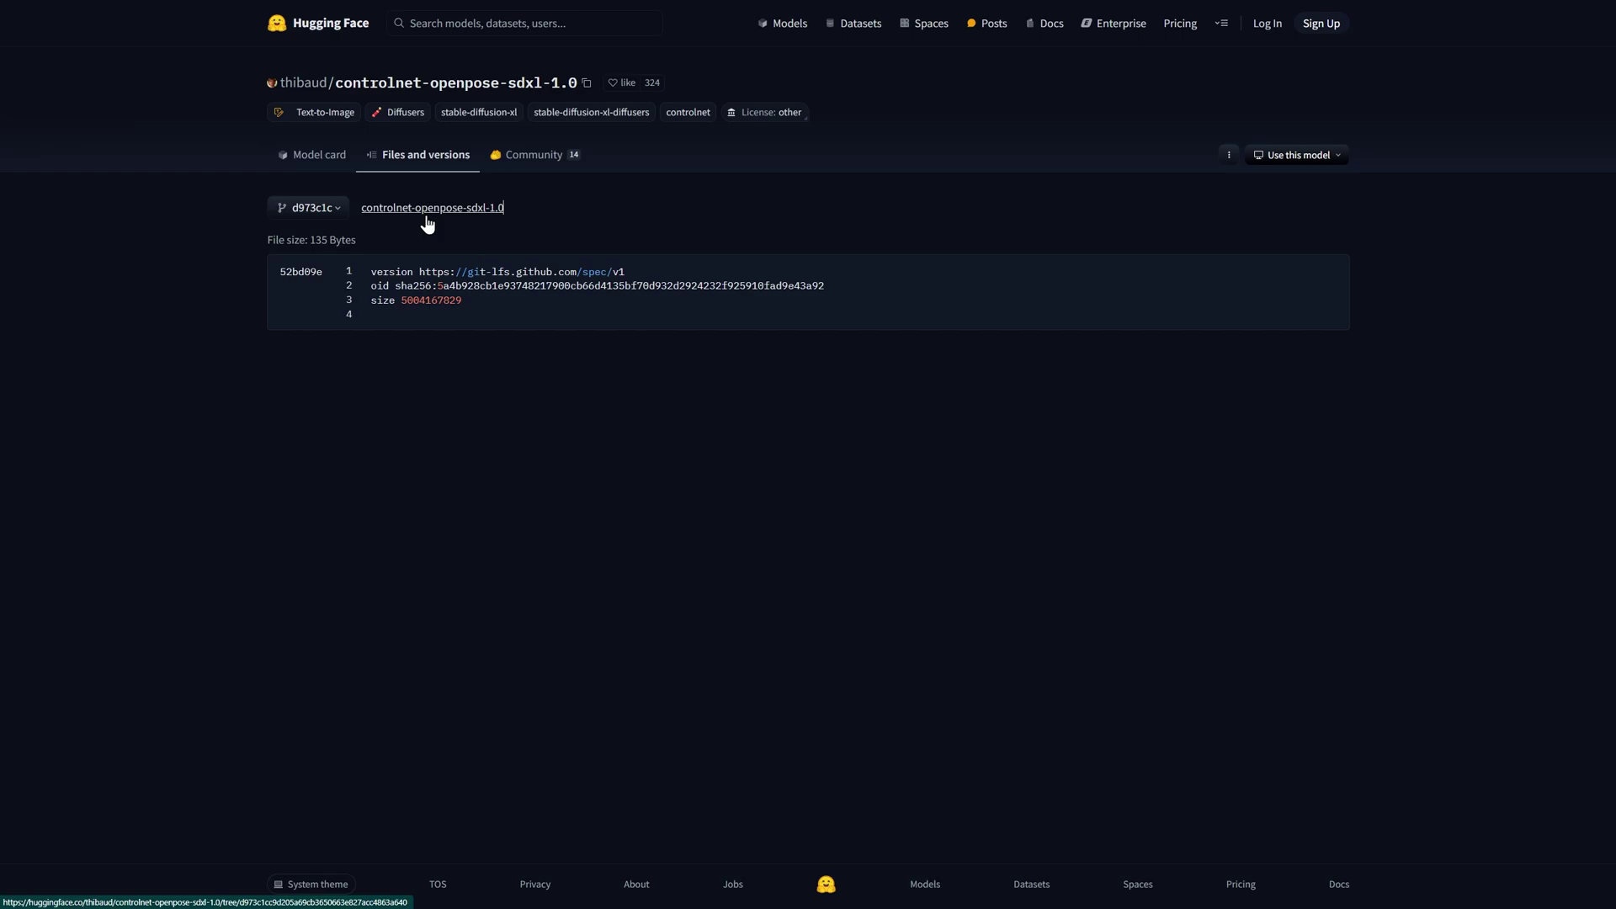
left_click(379, 157)
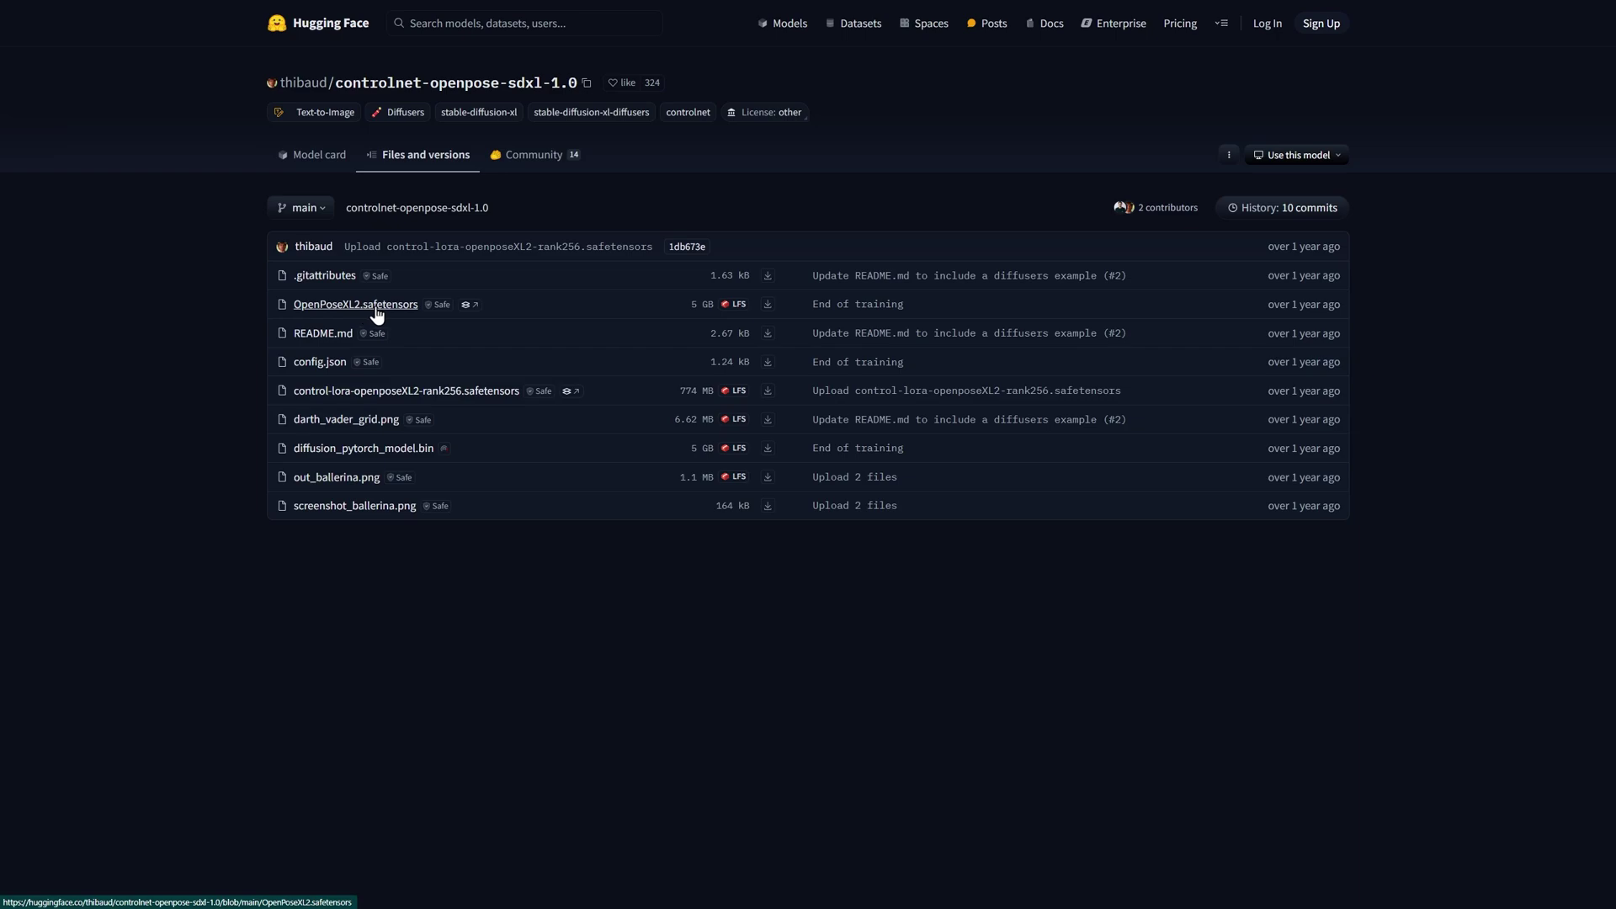
left_click(376, 307)
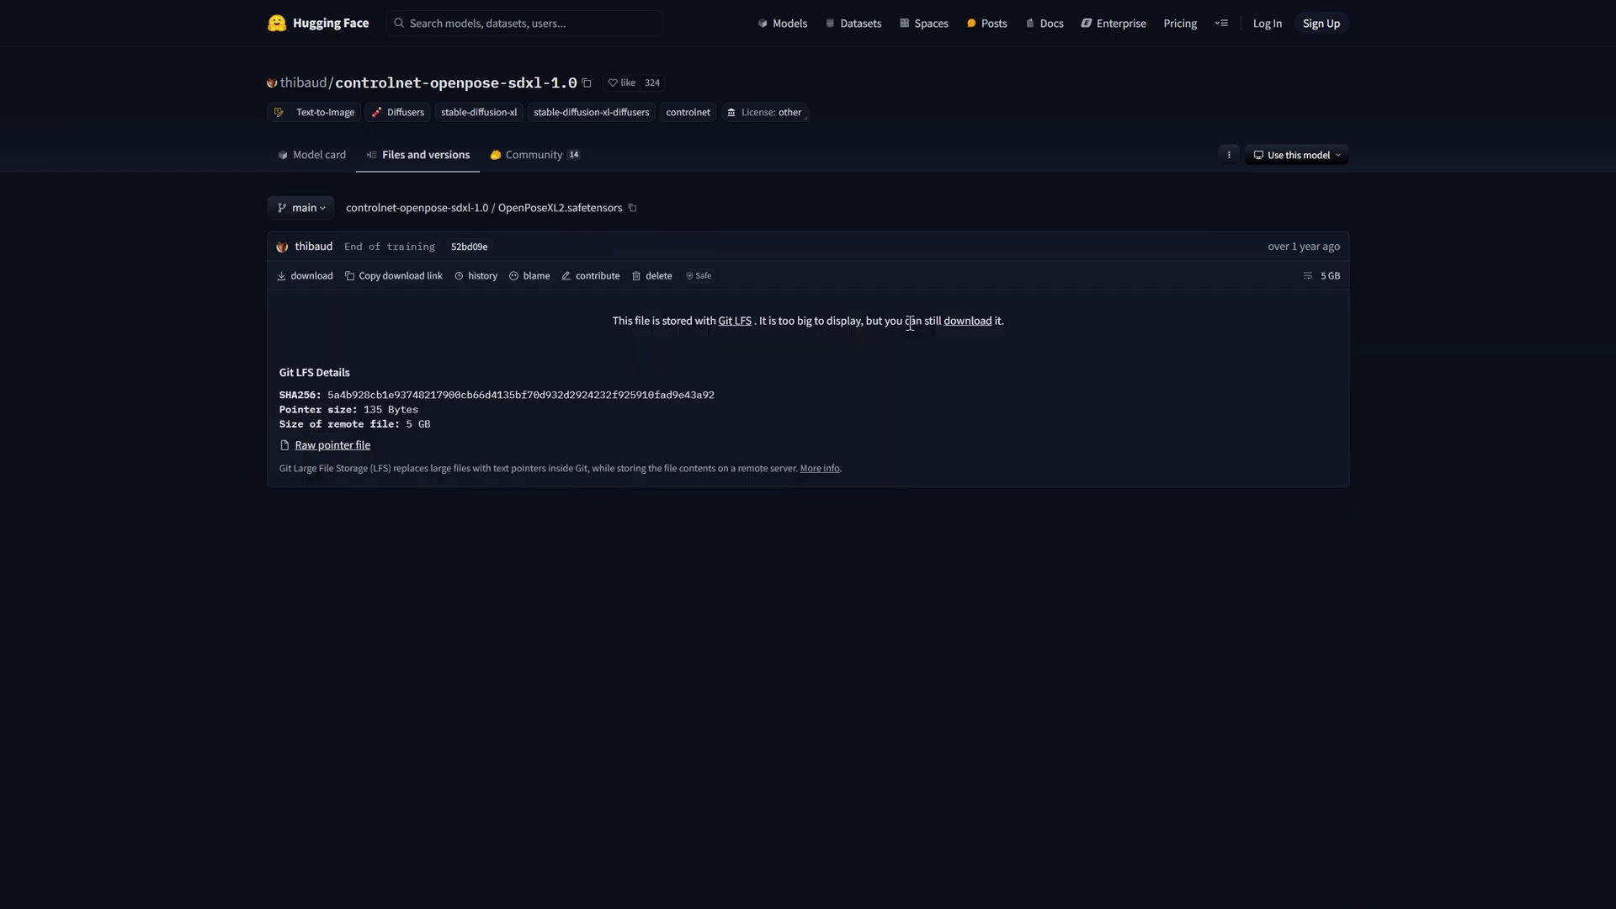
Save OpenPoseXL2.safetensors into the ComfyUI/models/controlnet folder.
right_click(963, 329)
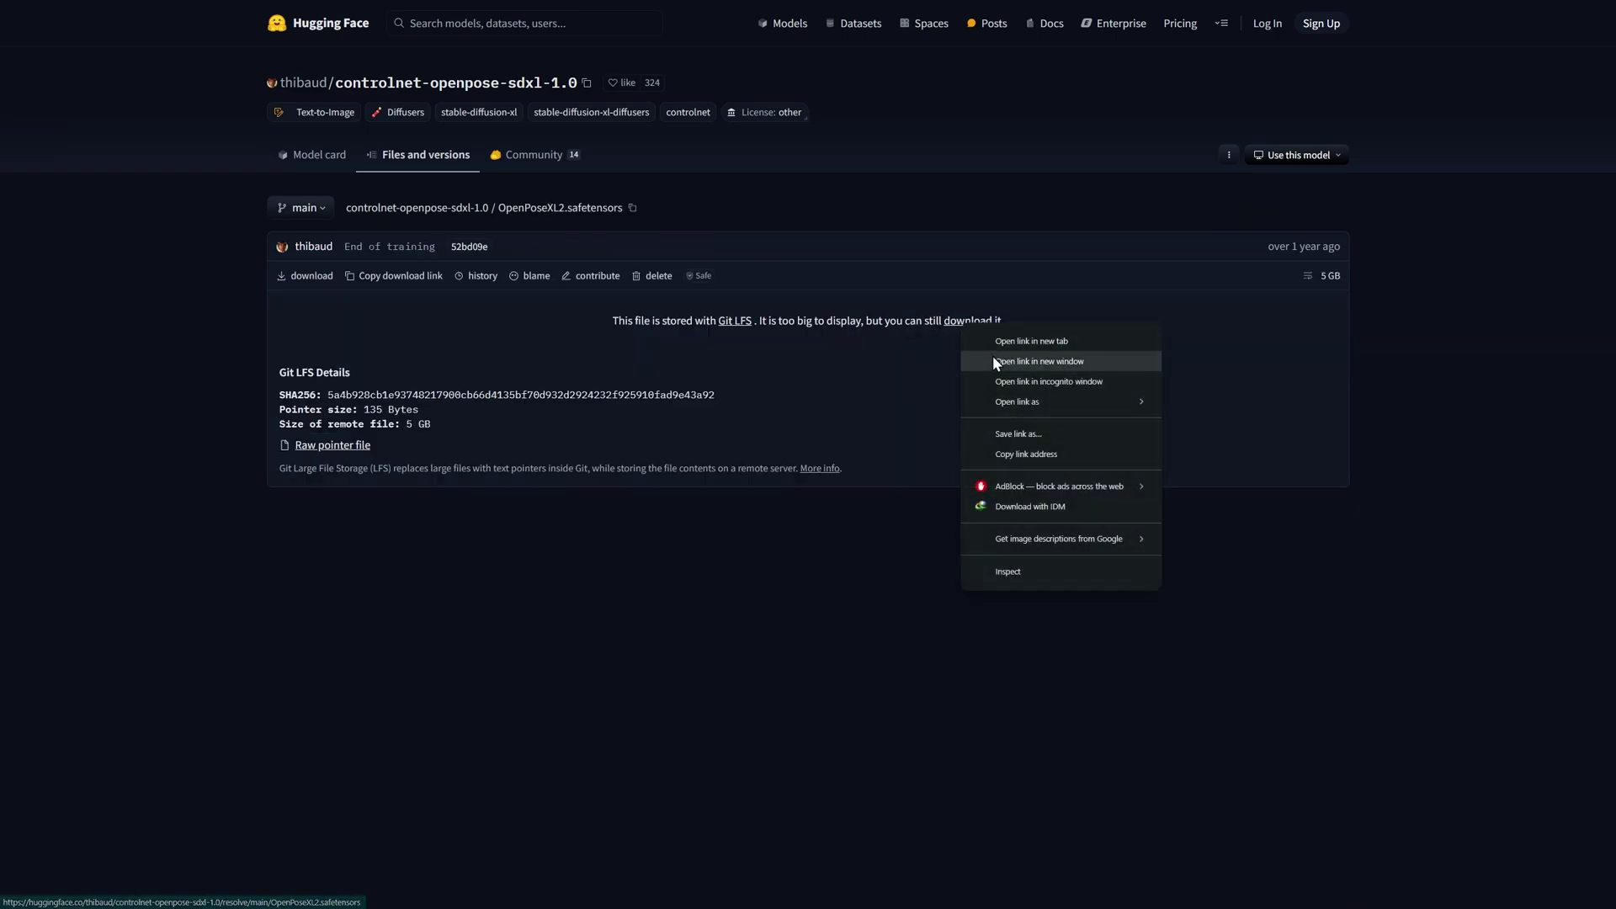
left_click(1014, 433)
double_click(91, 110)
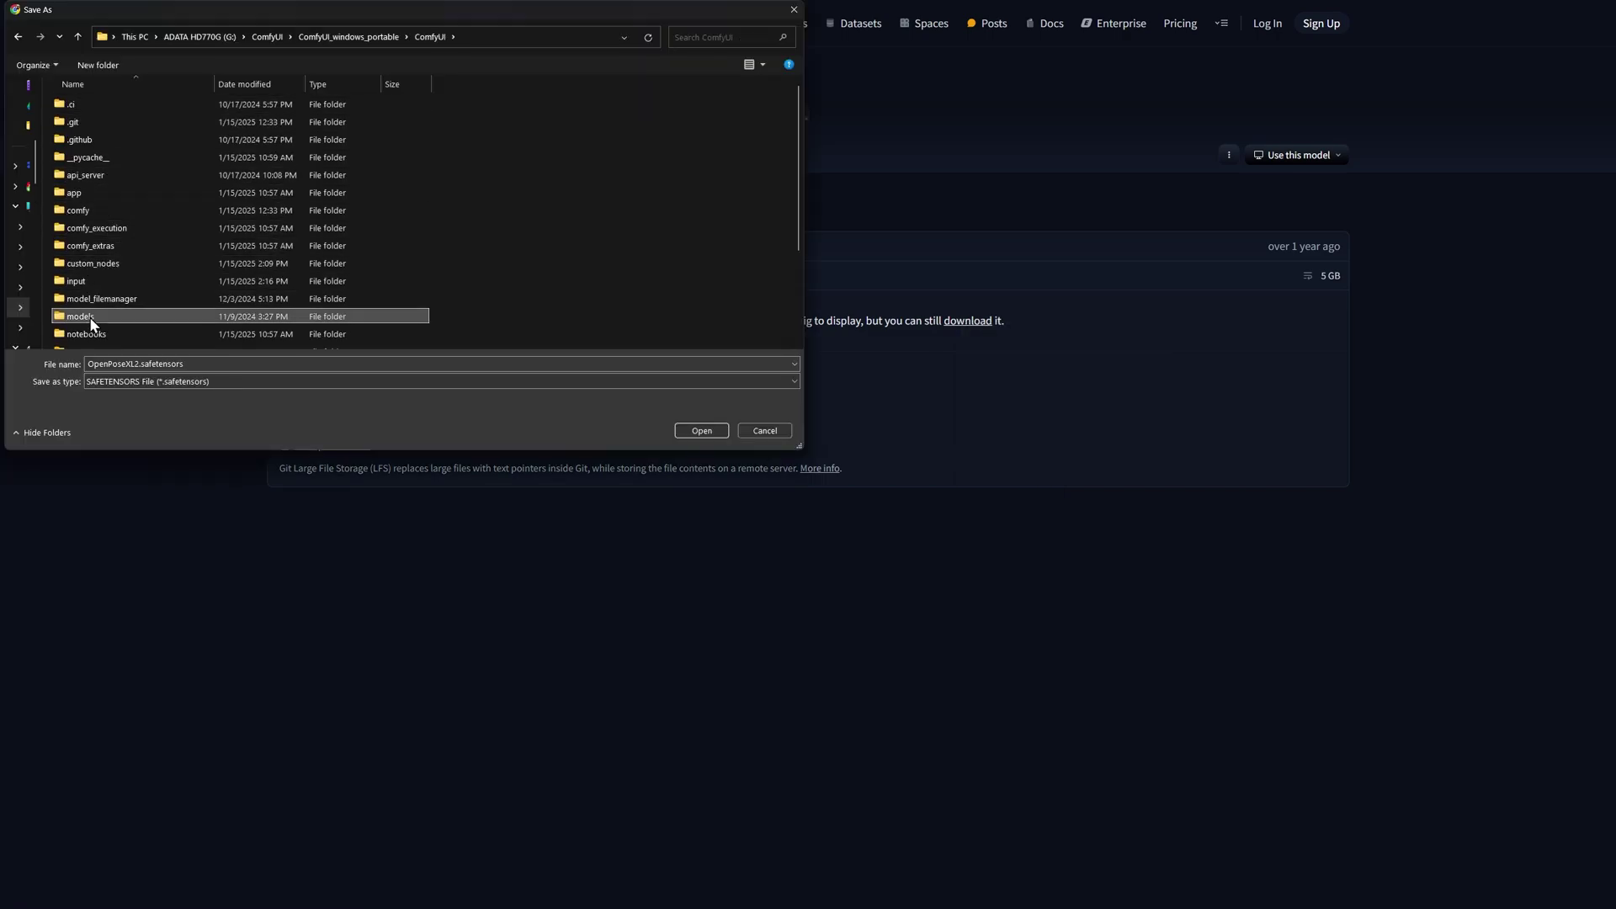
double_click(89, 316)
double_click(152, 194)
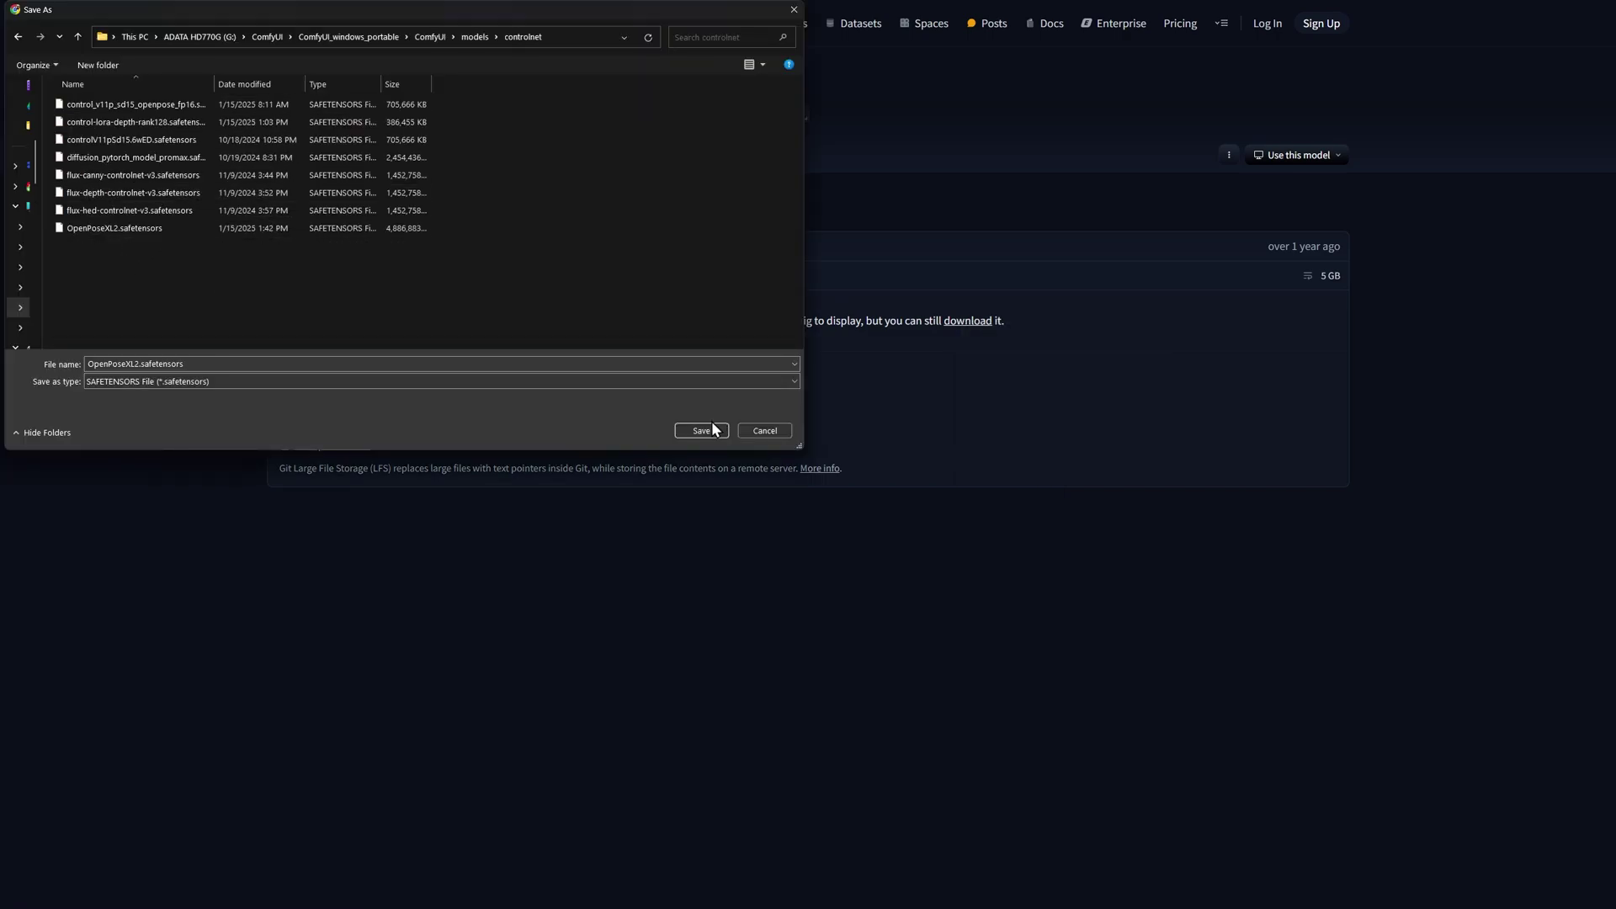
left_click(795, 10)
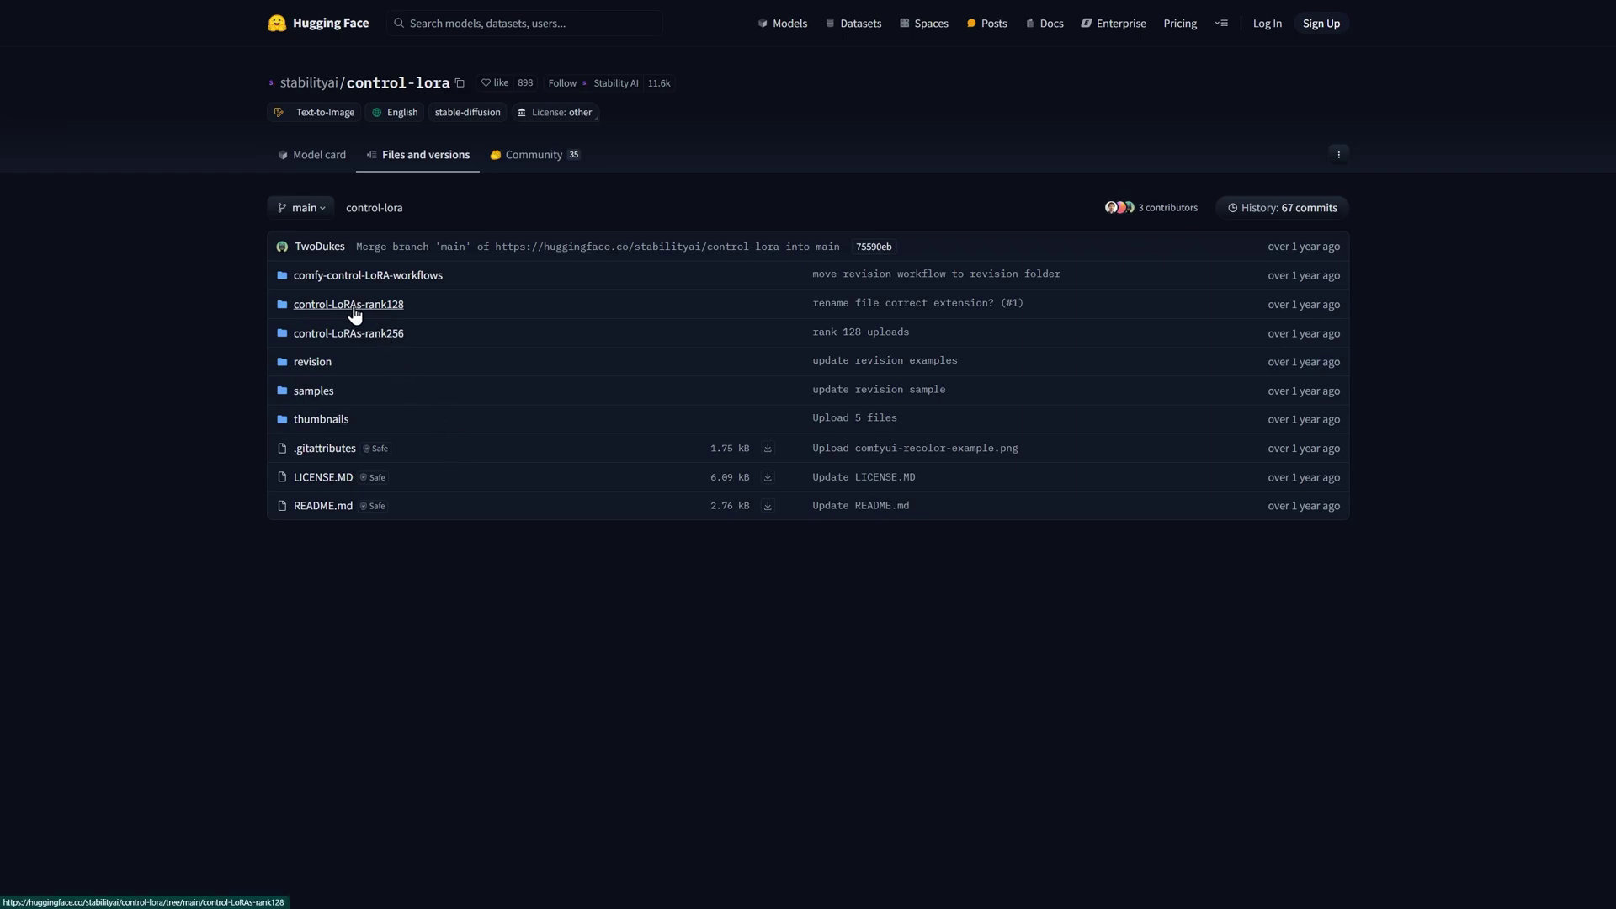
Save the canny rank128 control-LoRA into the controlnet folder.
left_click(385, 313)
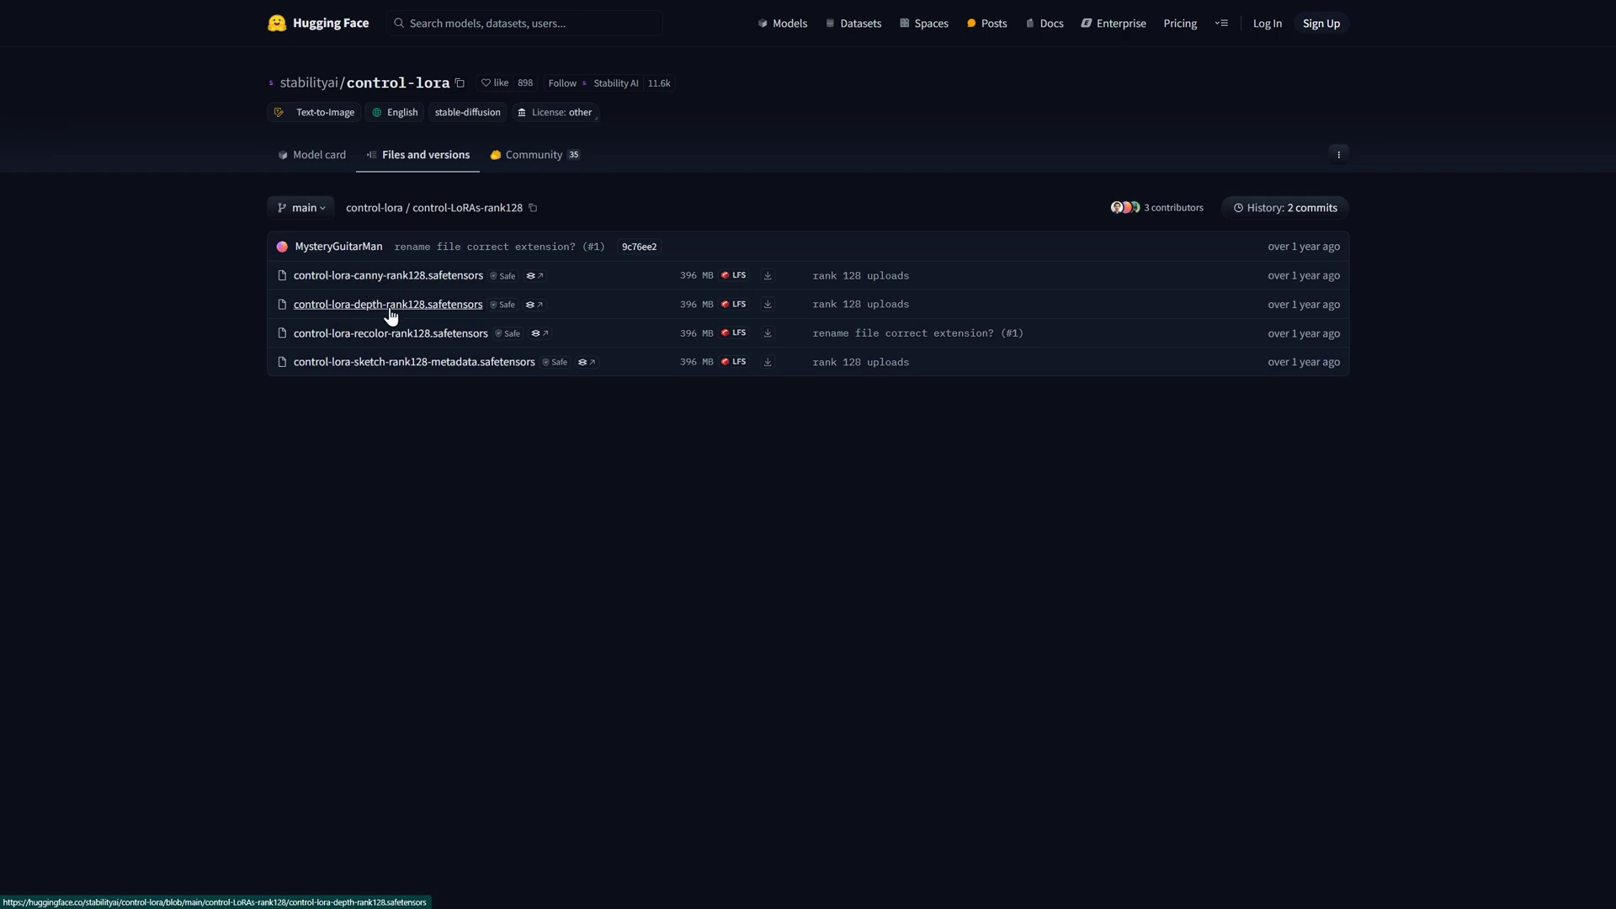
left_click(386, 277)
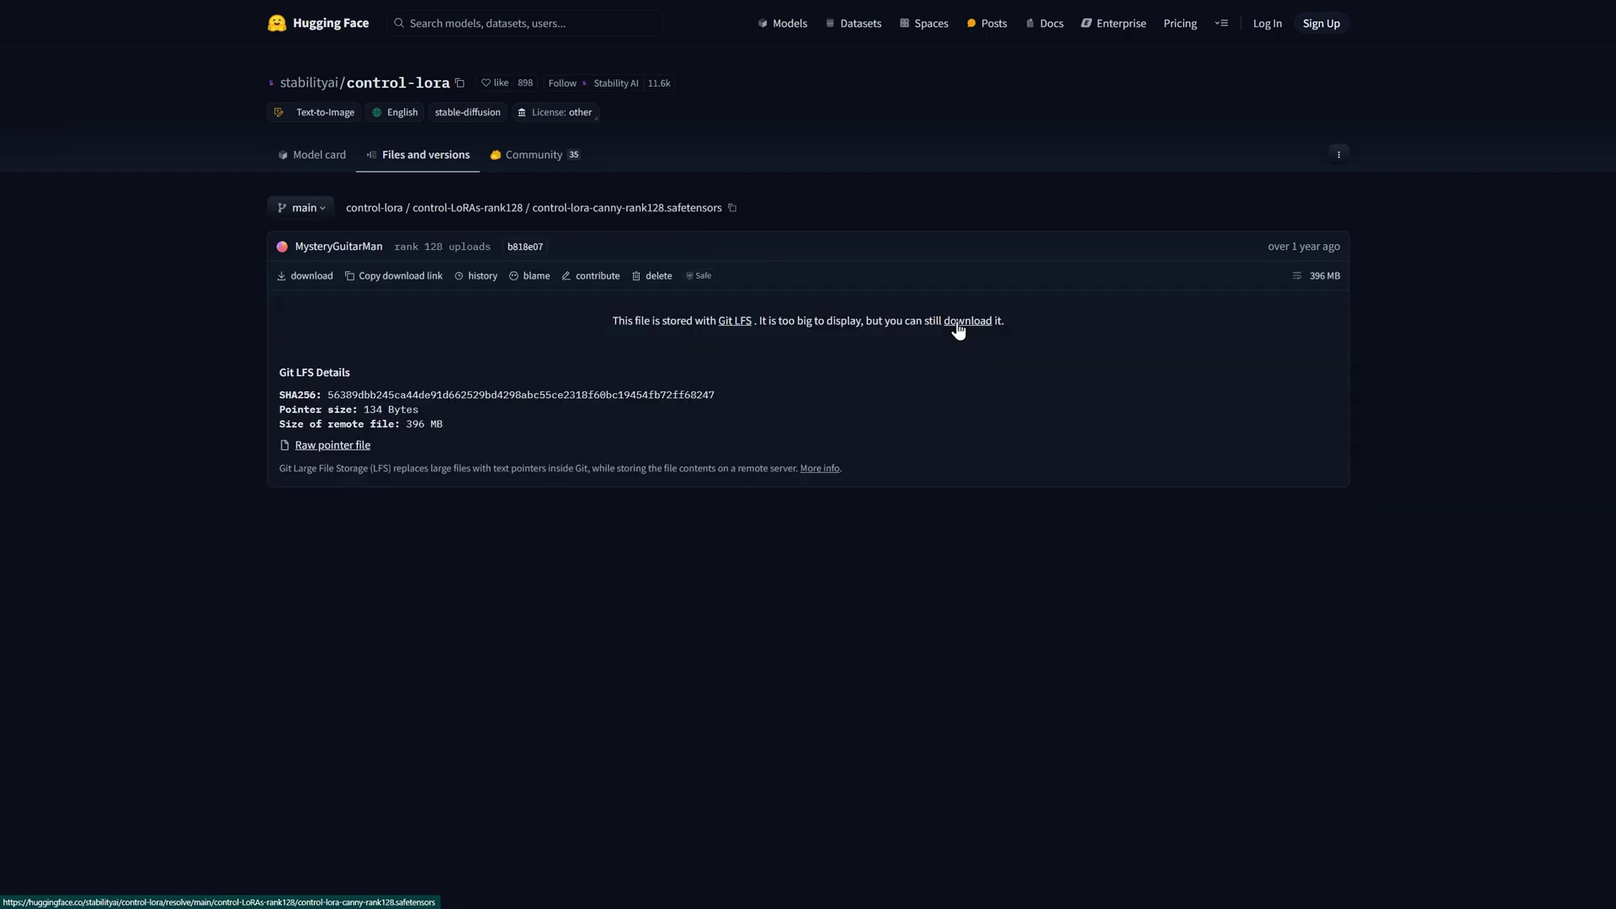
right_click(959, 321)
left_click(1014, 433)
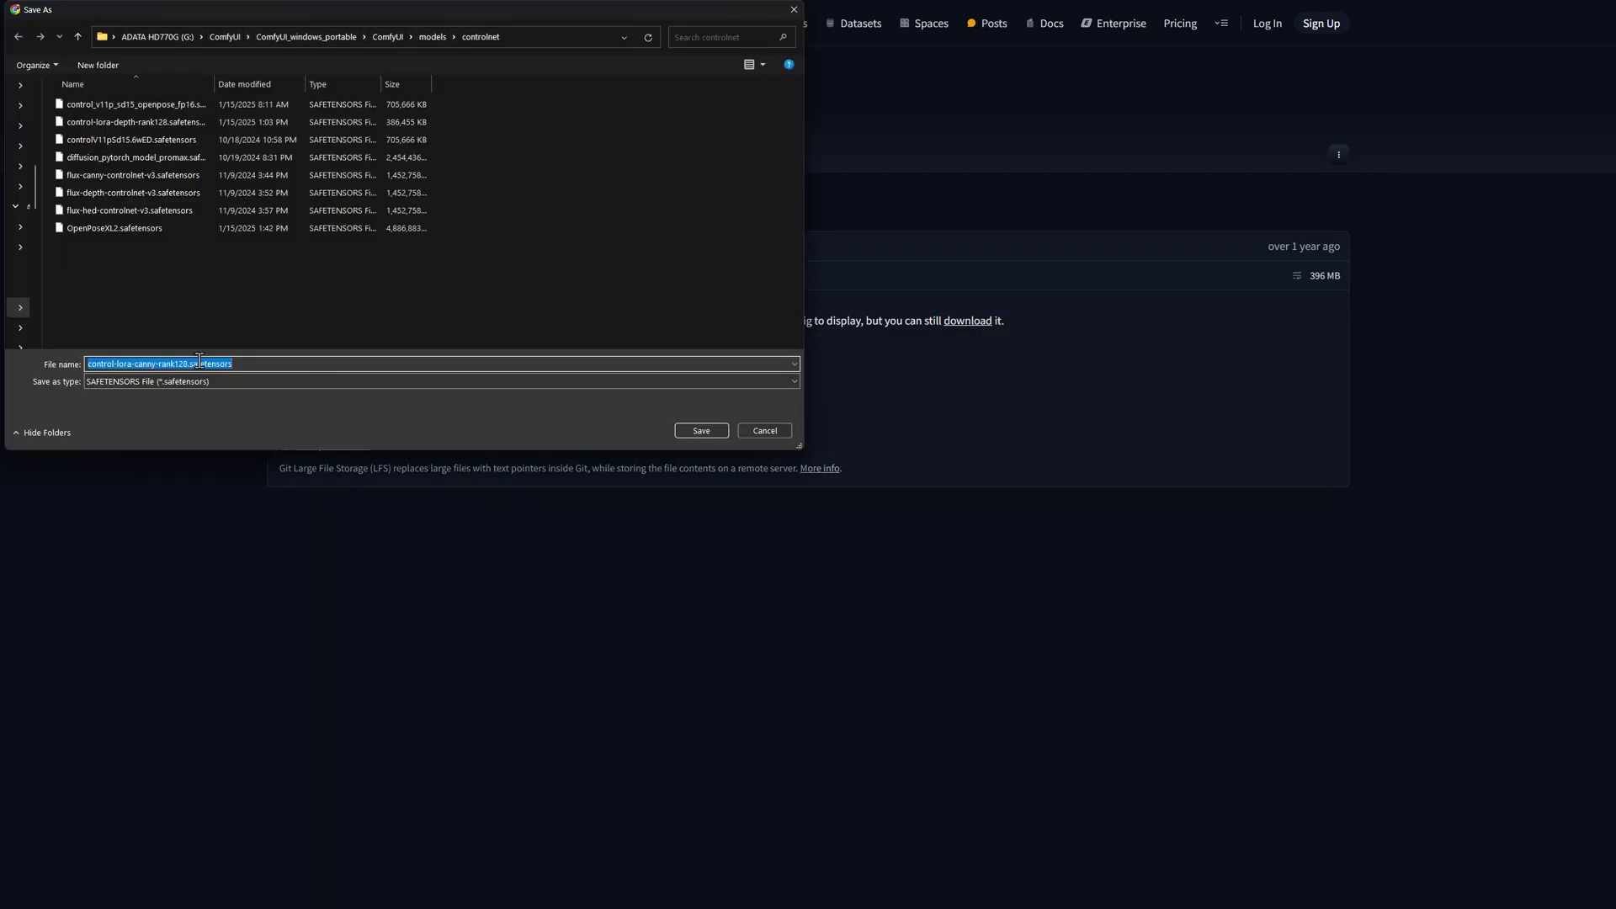
left_click(703, 431)
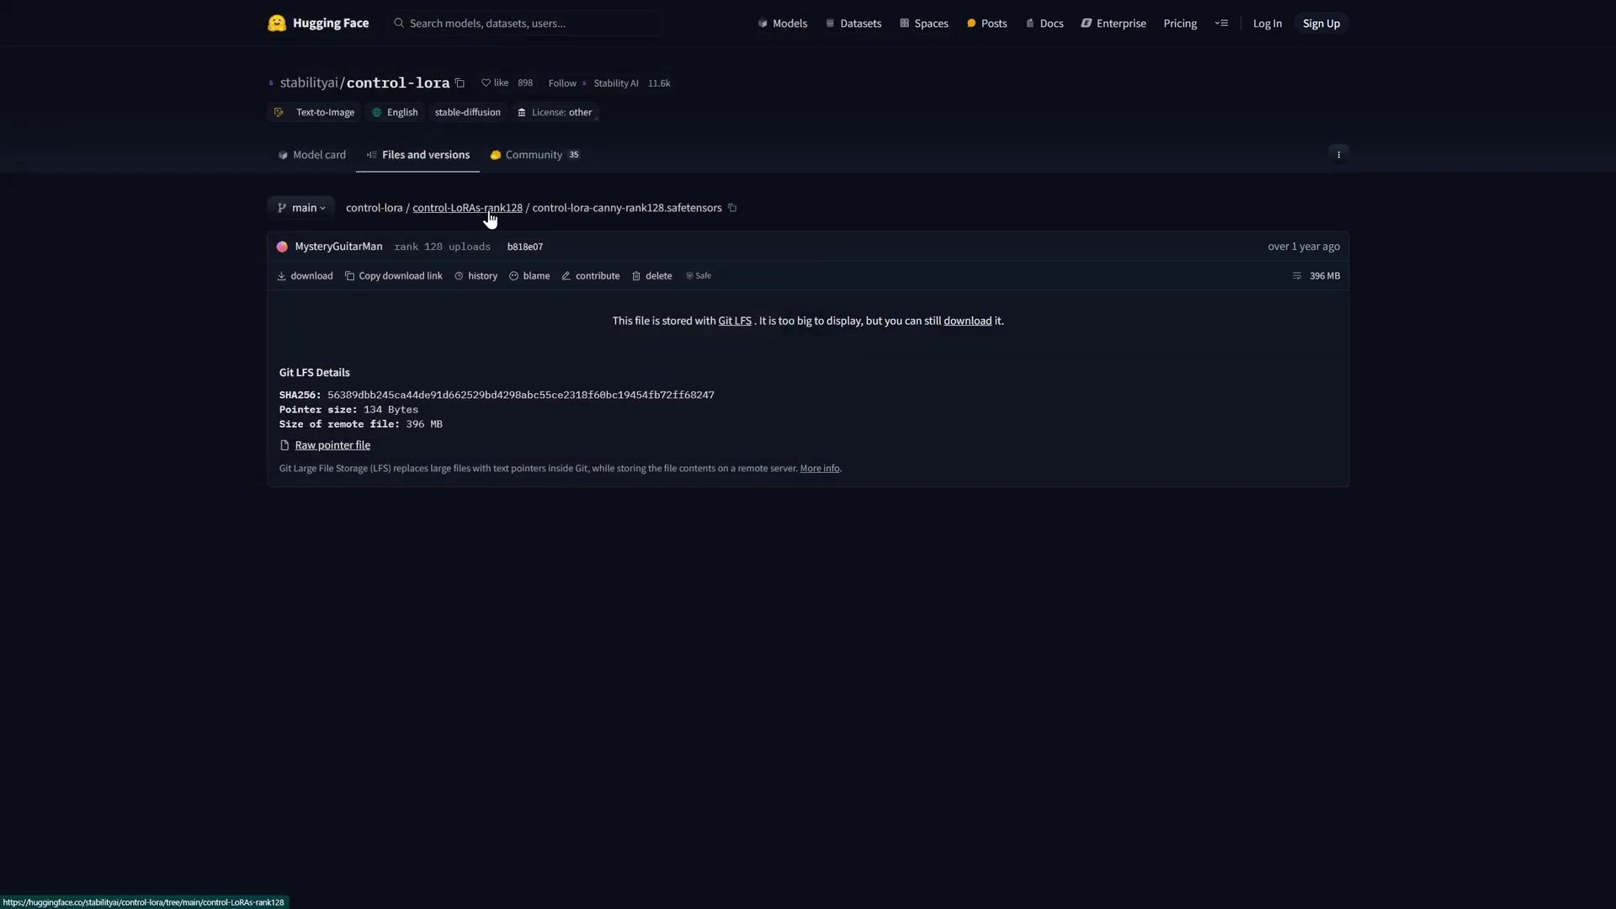
Open the control-lora-depth-rank128.safetensors page and cancel its save dialog.
left_click(489, 215)
left_click(366, 309)
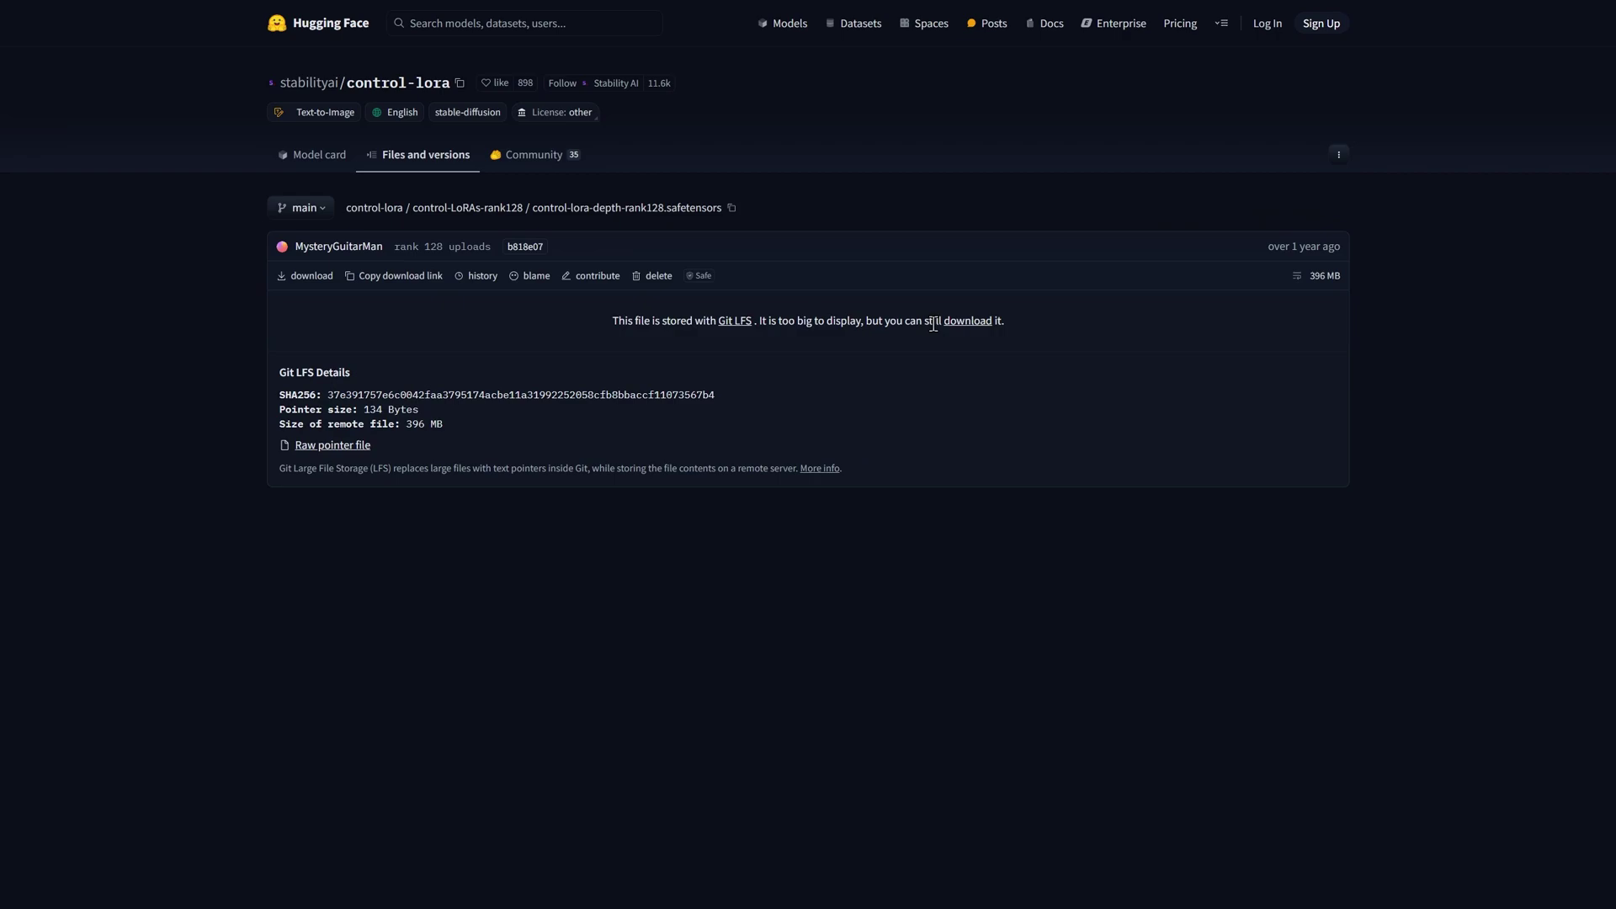
right_click(962, 326)
left_click(1010, 431)
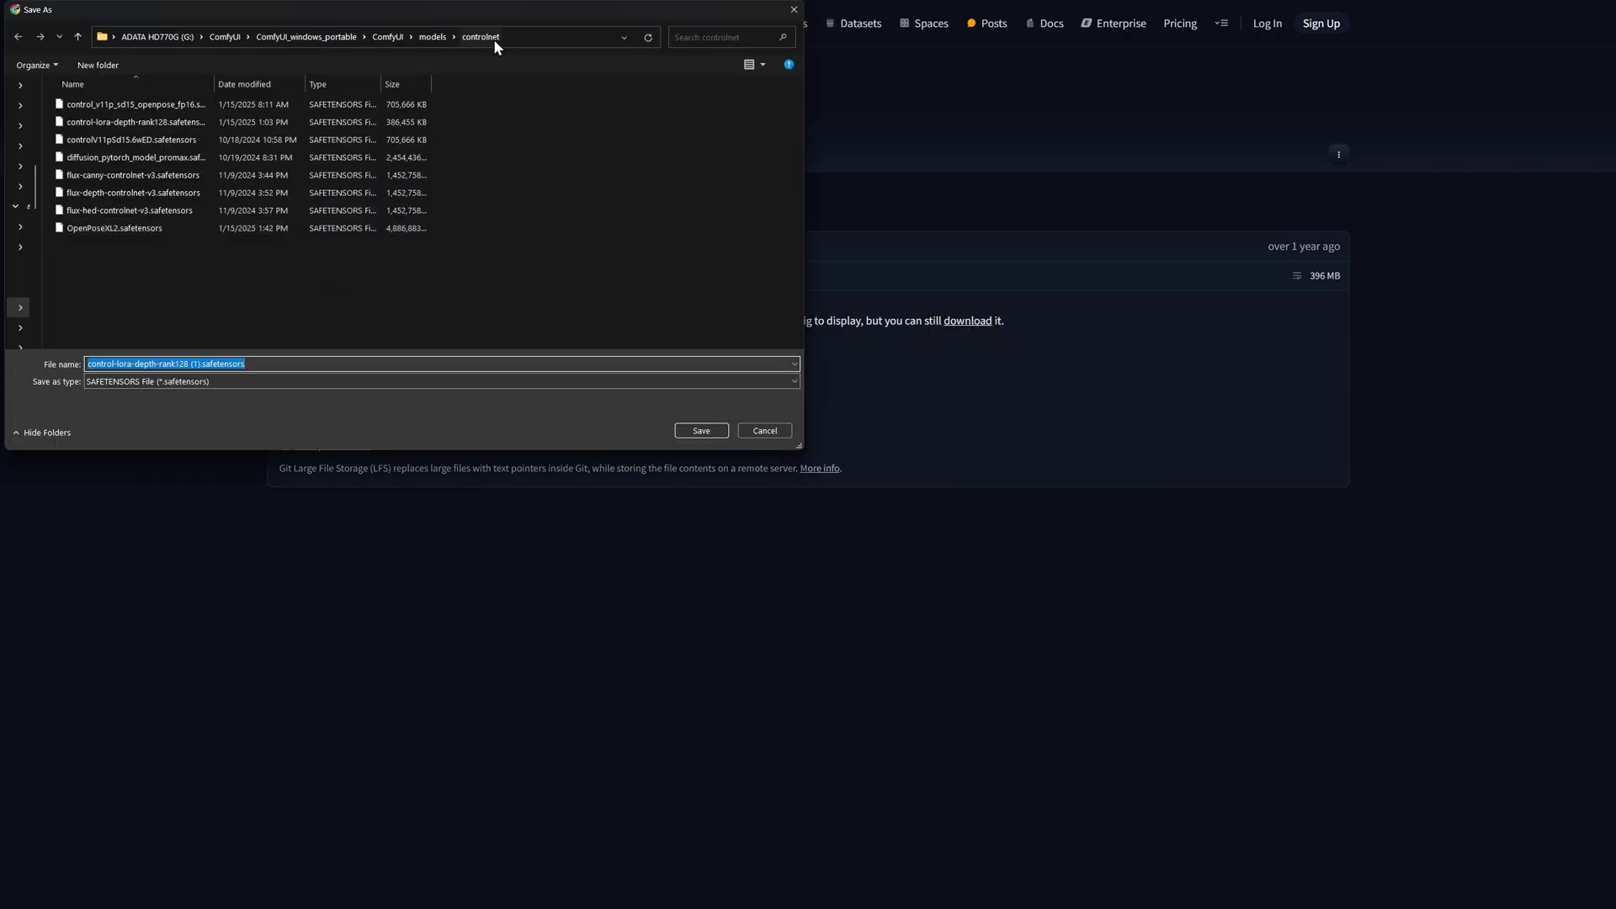
left_click(767, 431)
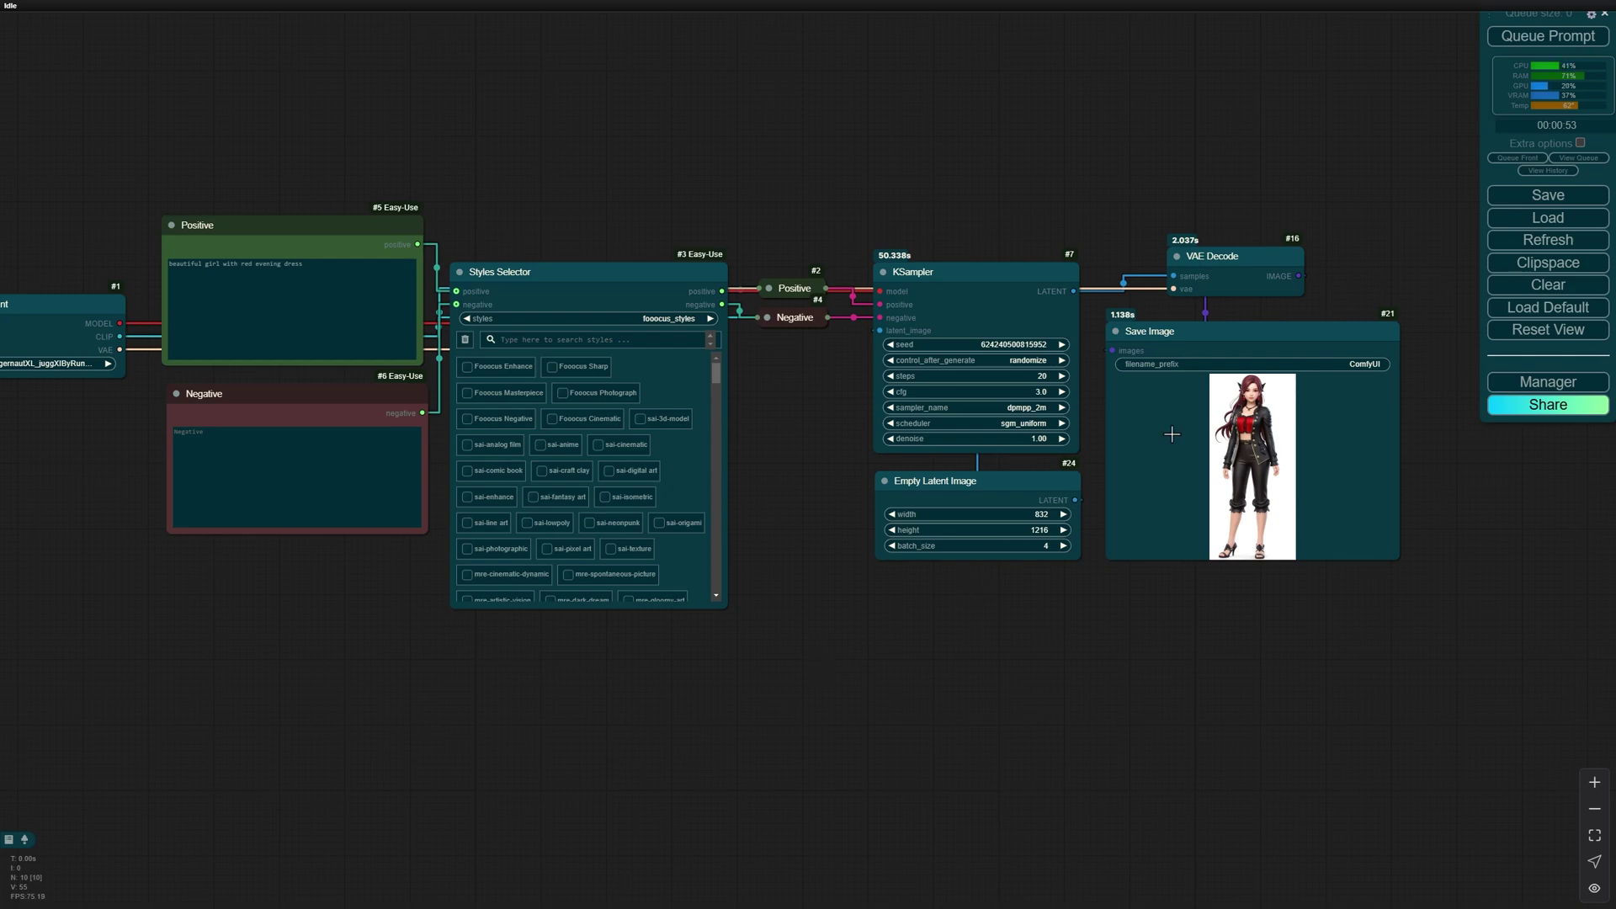
Refresh the model lists and add Load ControlNet Model and Apply ControlNet nodes.
left_click(1516, 246)
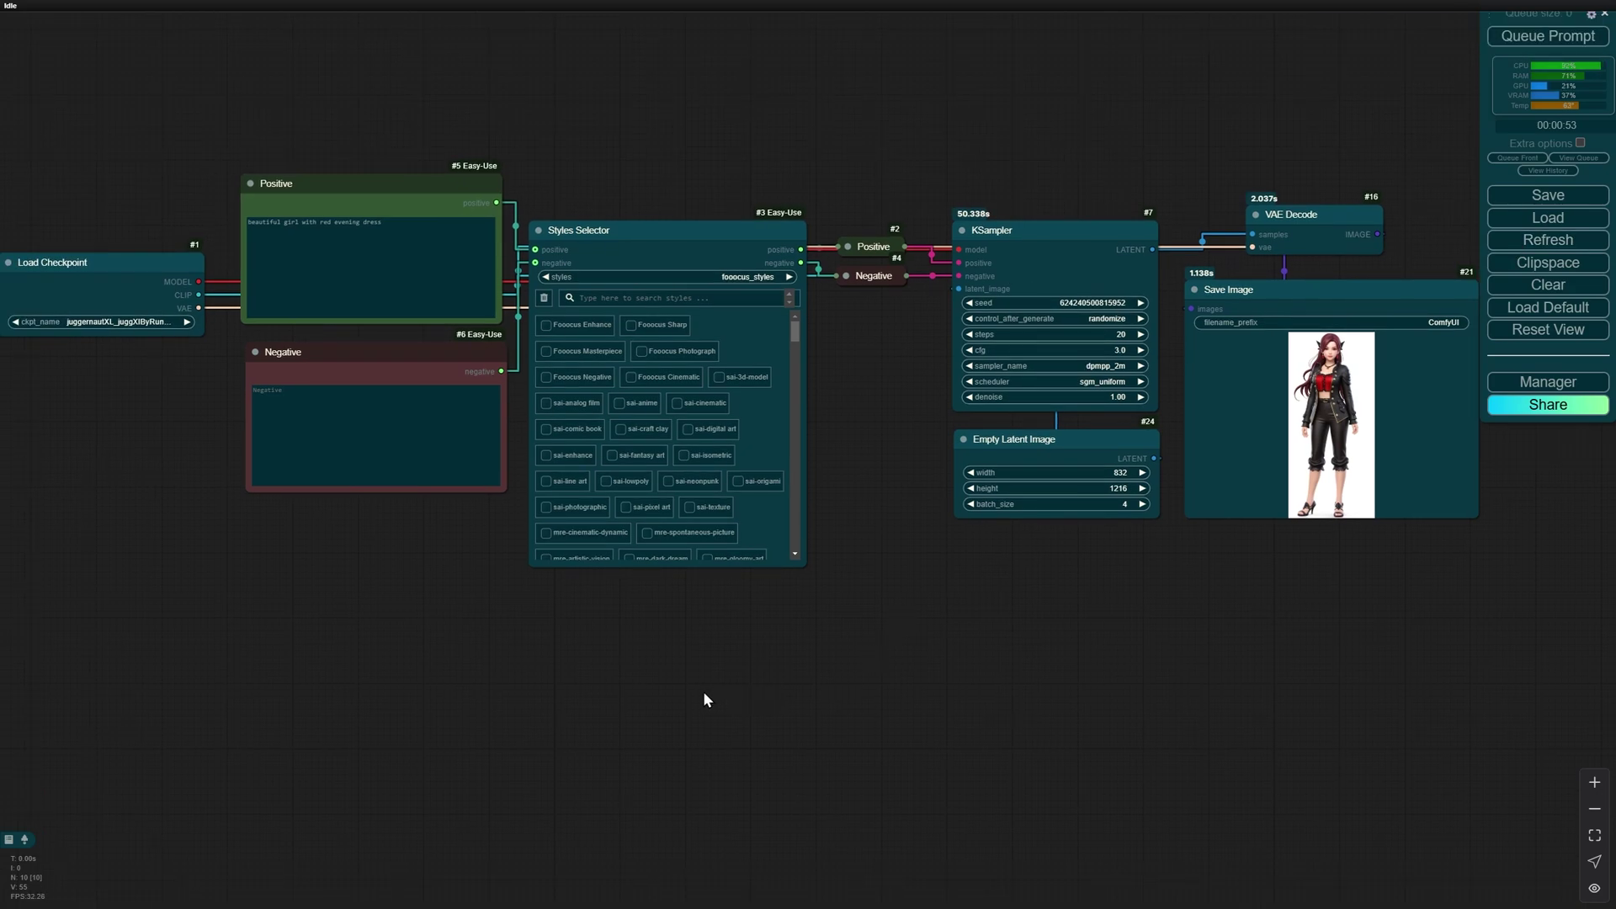
double_click(653, 685)
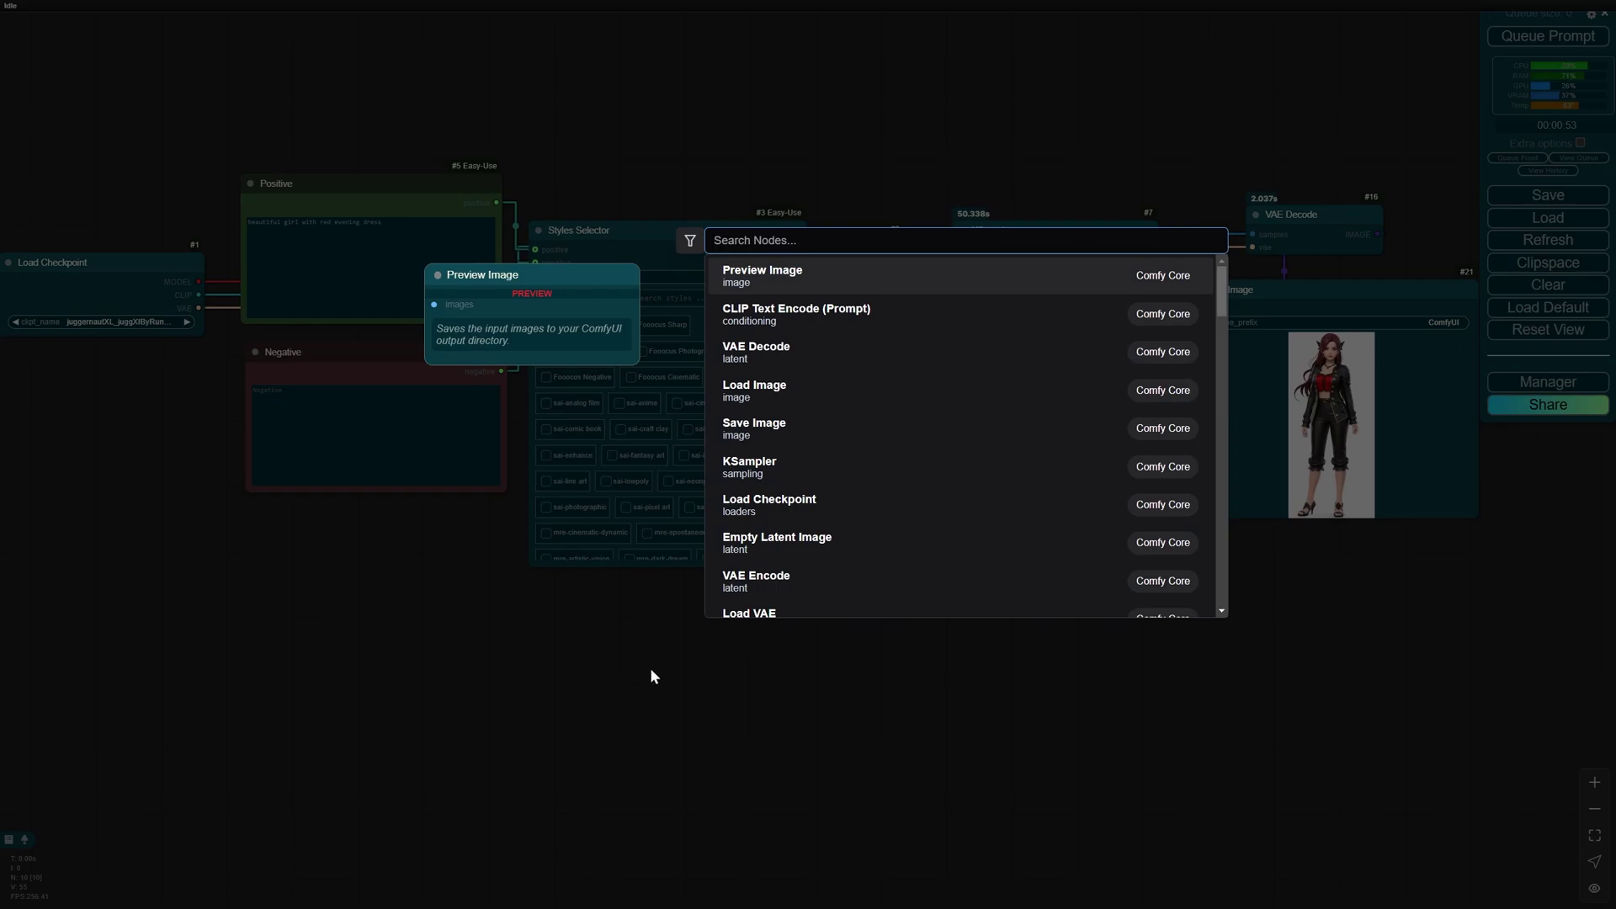
type("contro")
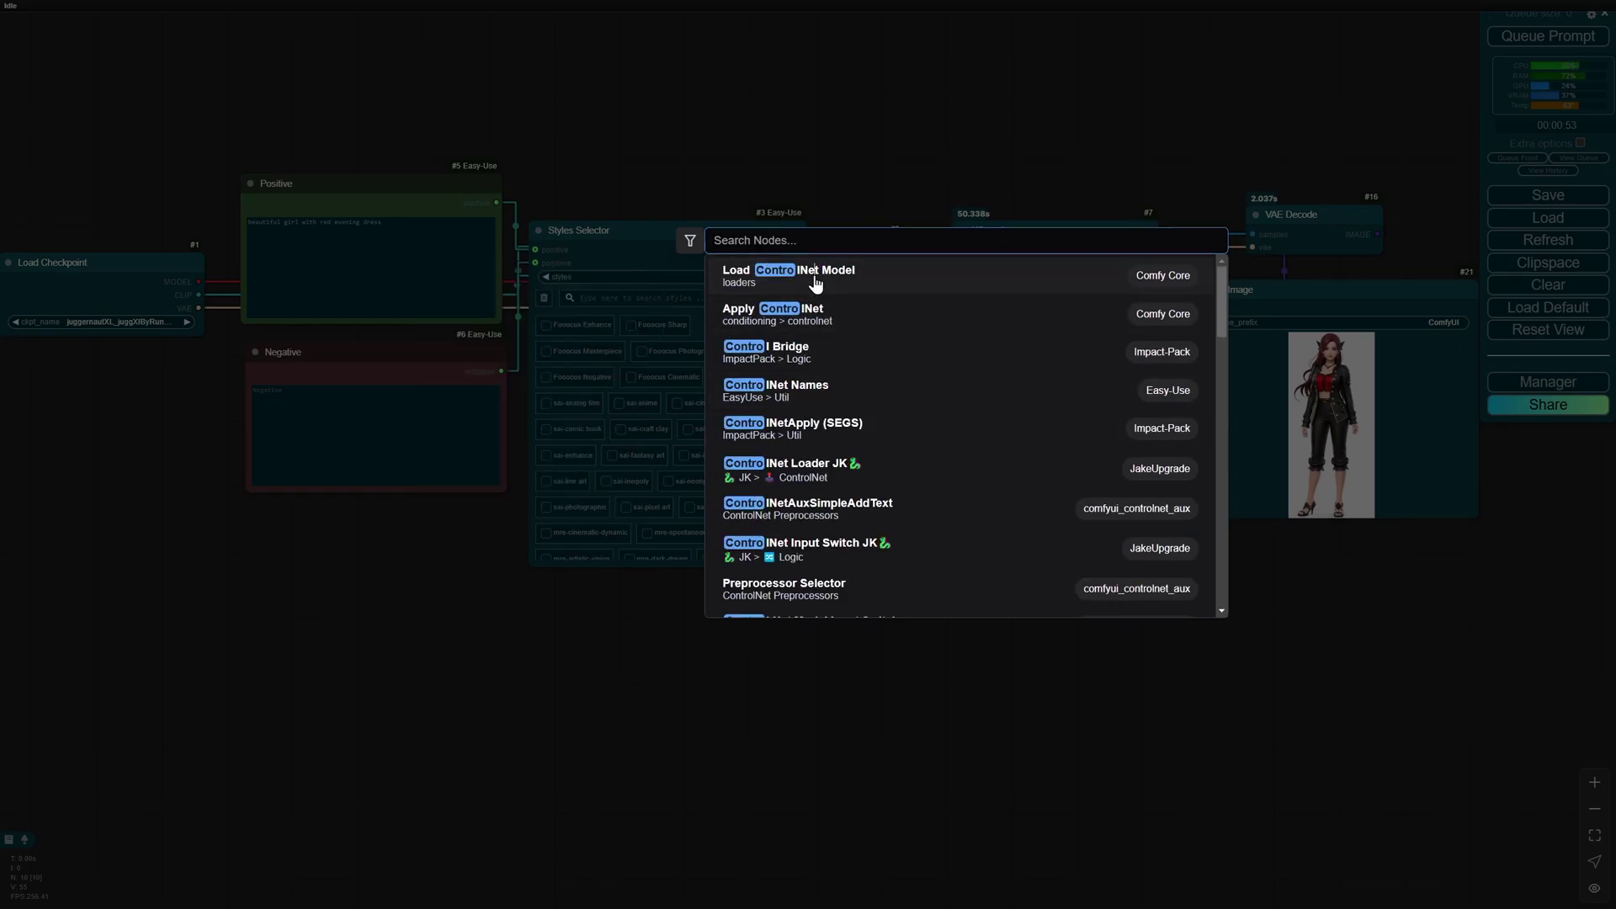
left_click(815, 284)
double_click(895, 673)
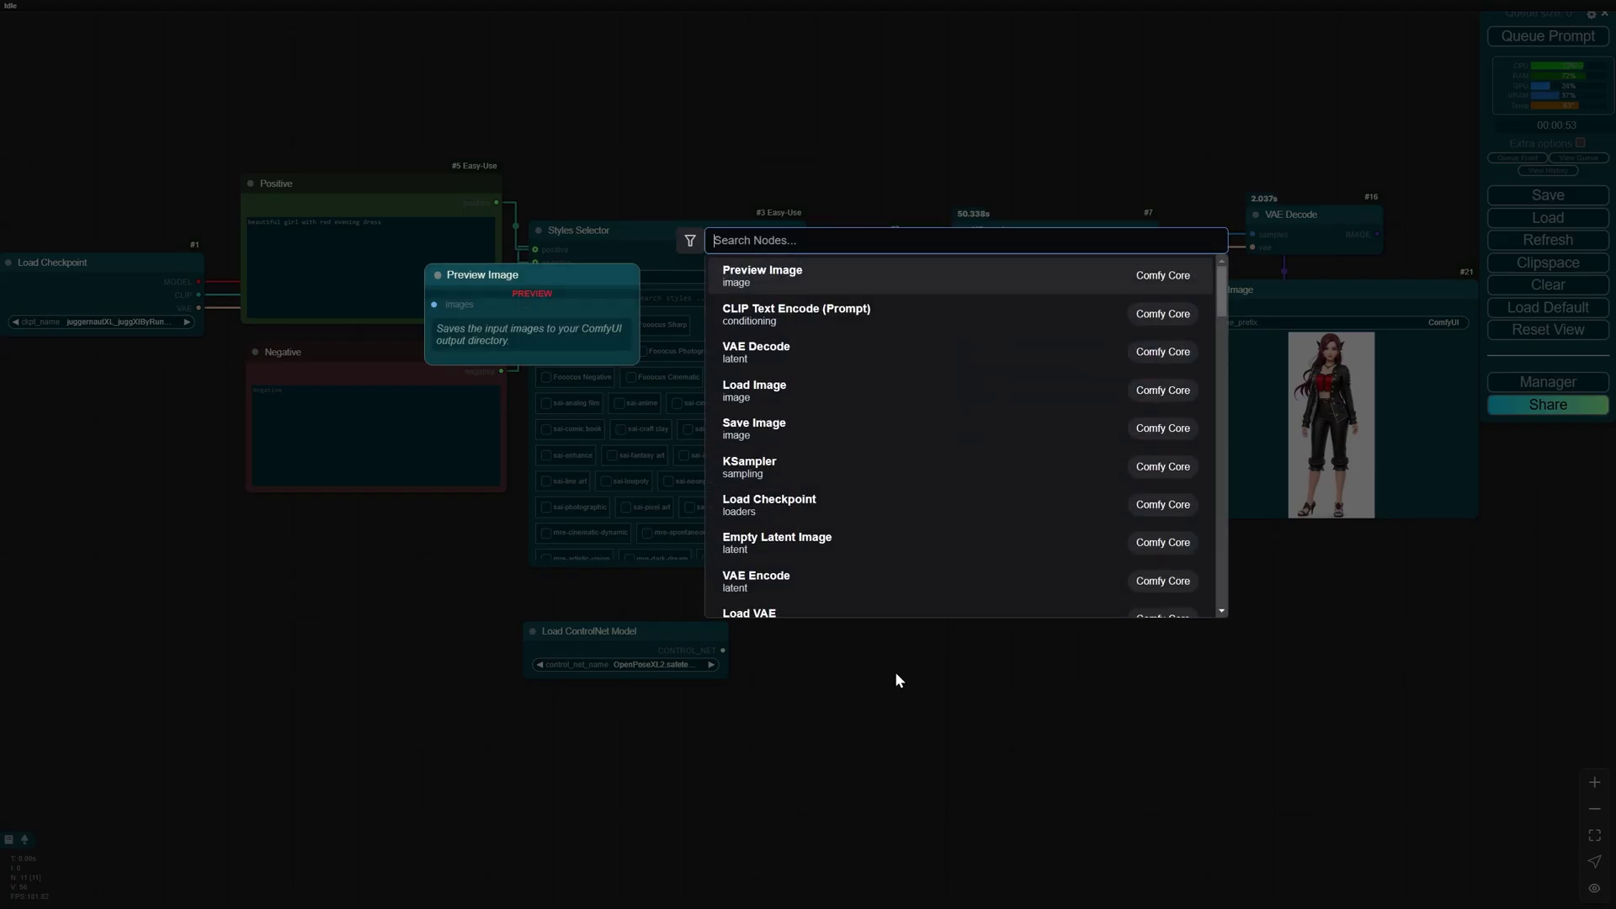
type("appl")
key("Return")
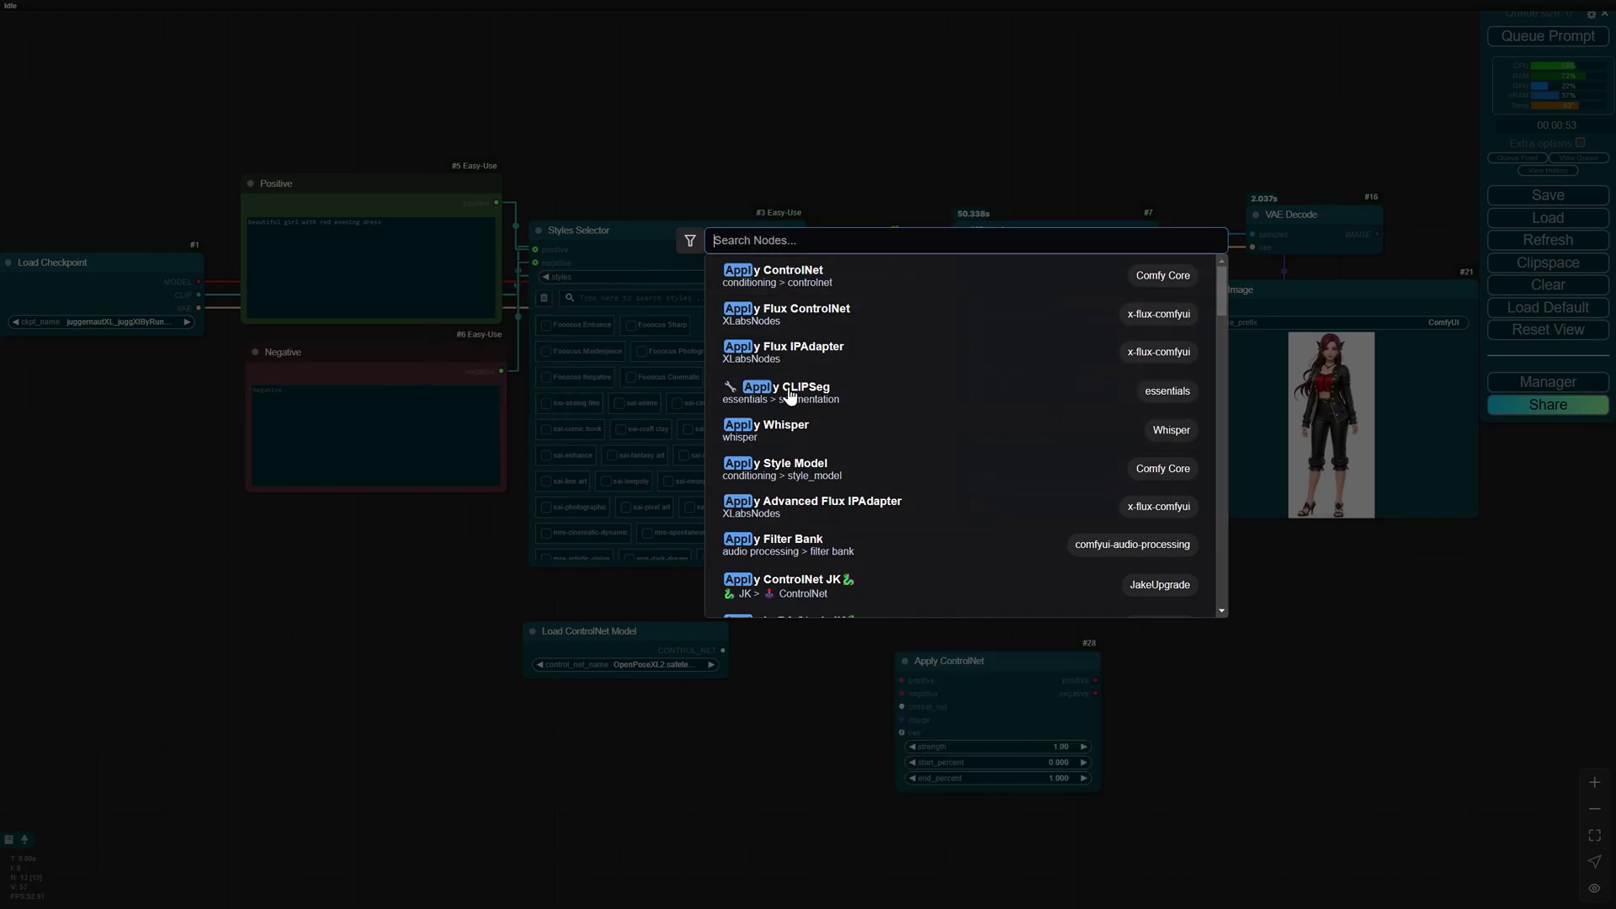
key("Escape")
Add an AIO Aux Preprocessor node and arrange it with Apply ControlNet beside the loader.
left_click_drag(959, 661, 804, 636)
double_click(1060, 644)
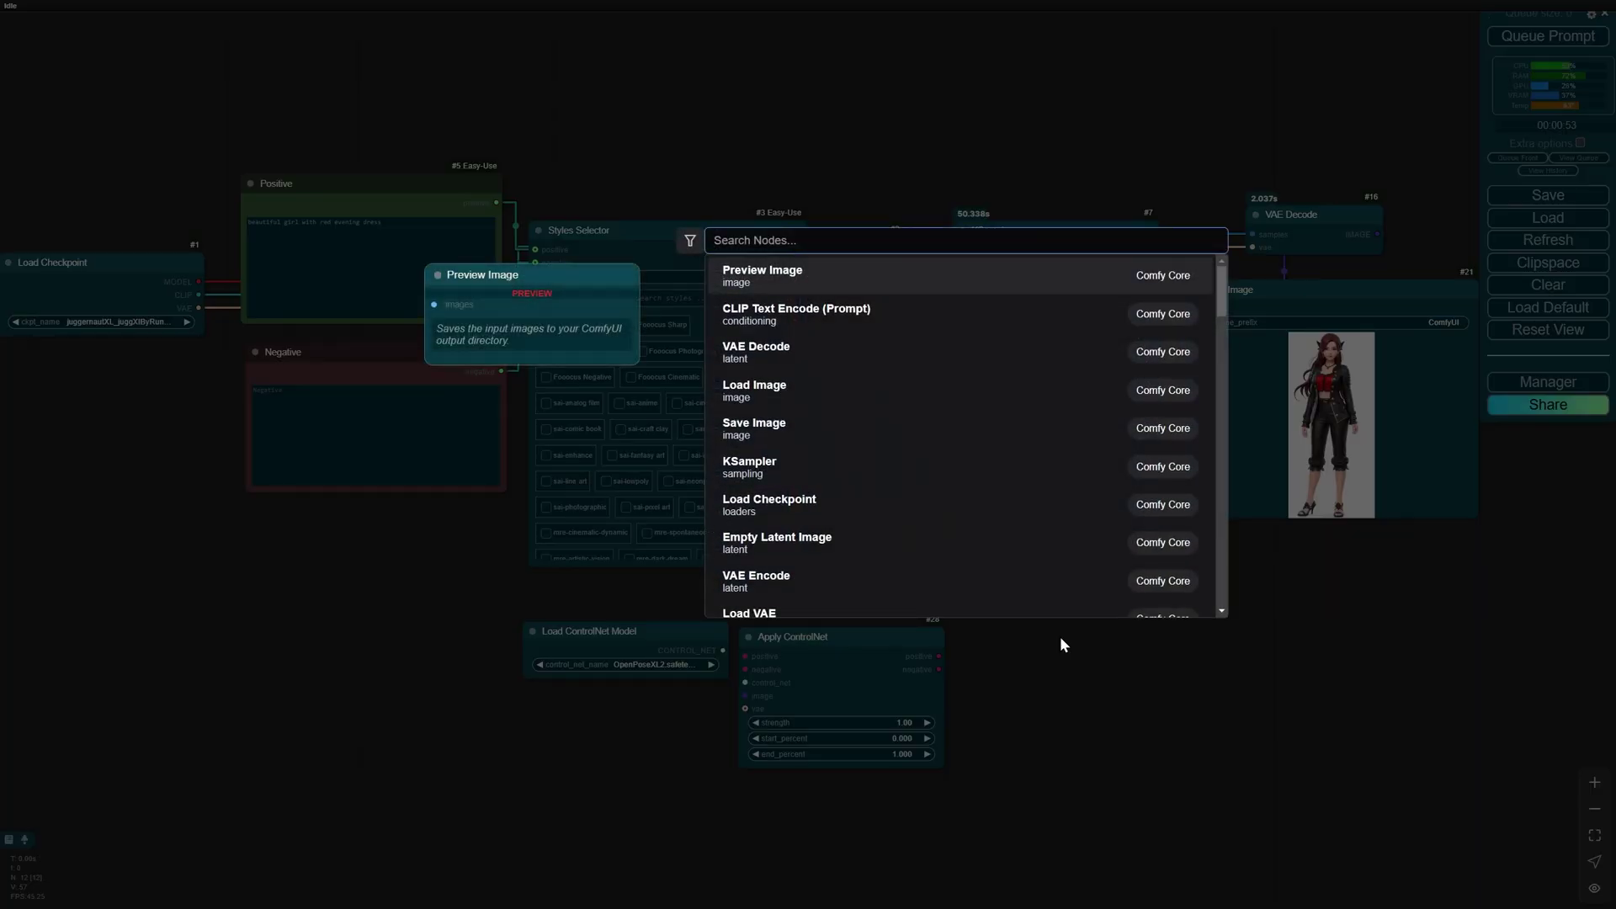
type("aio")
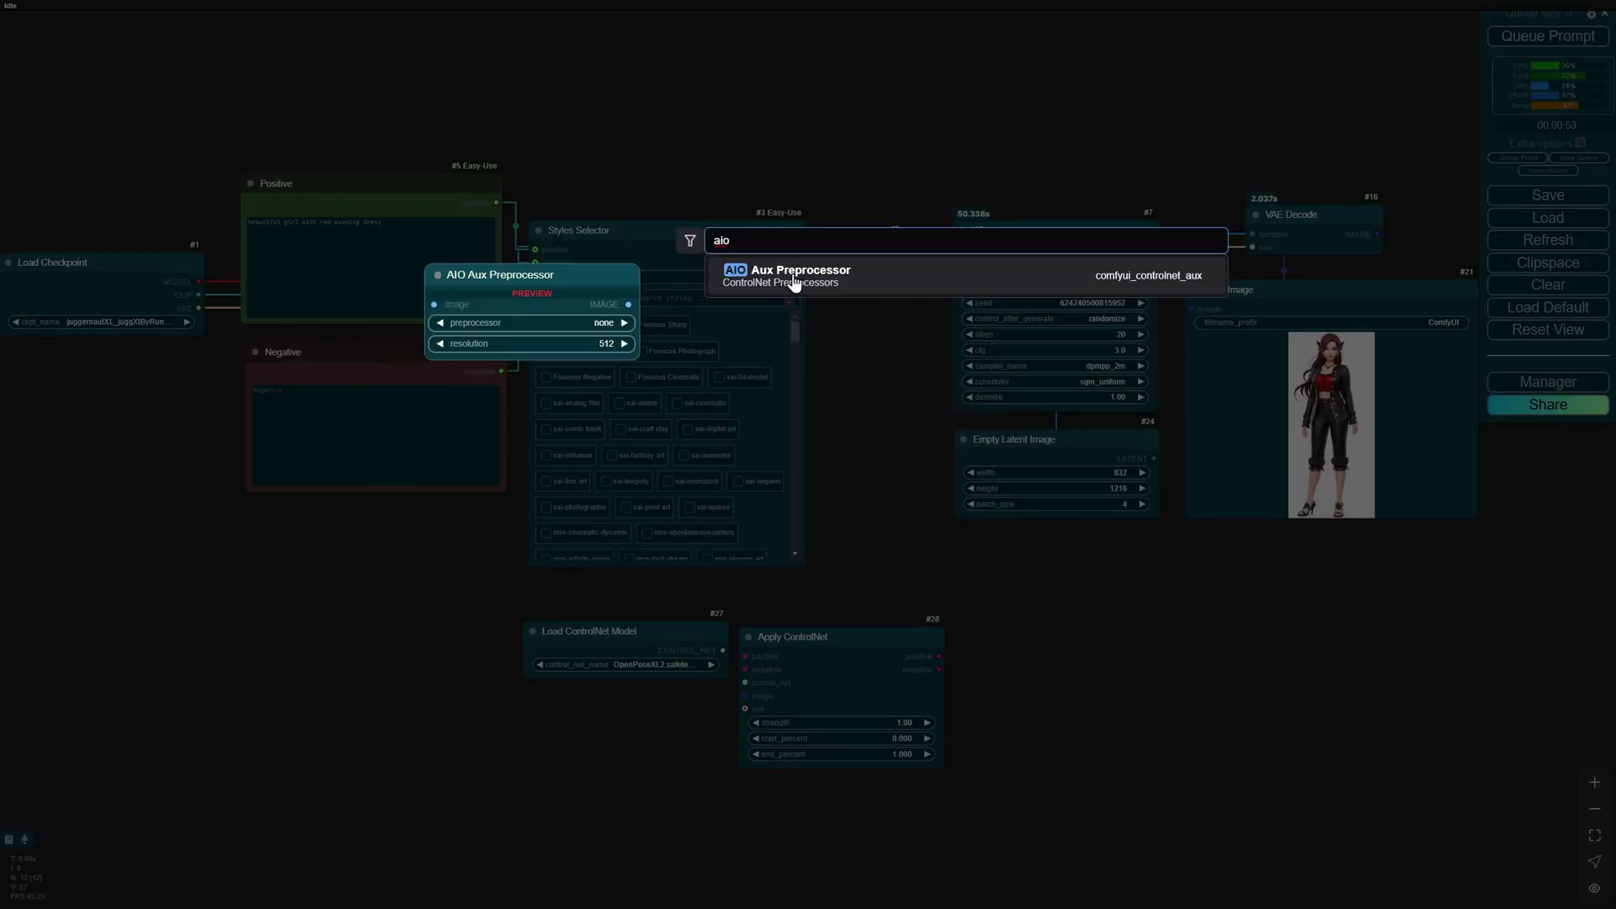
key("Return")
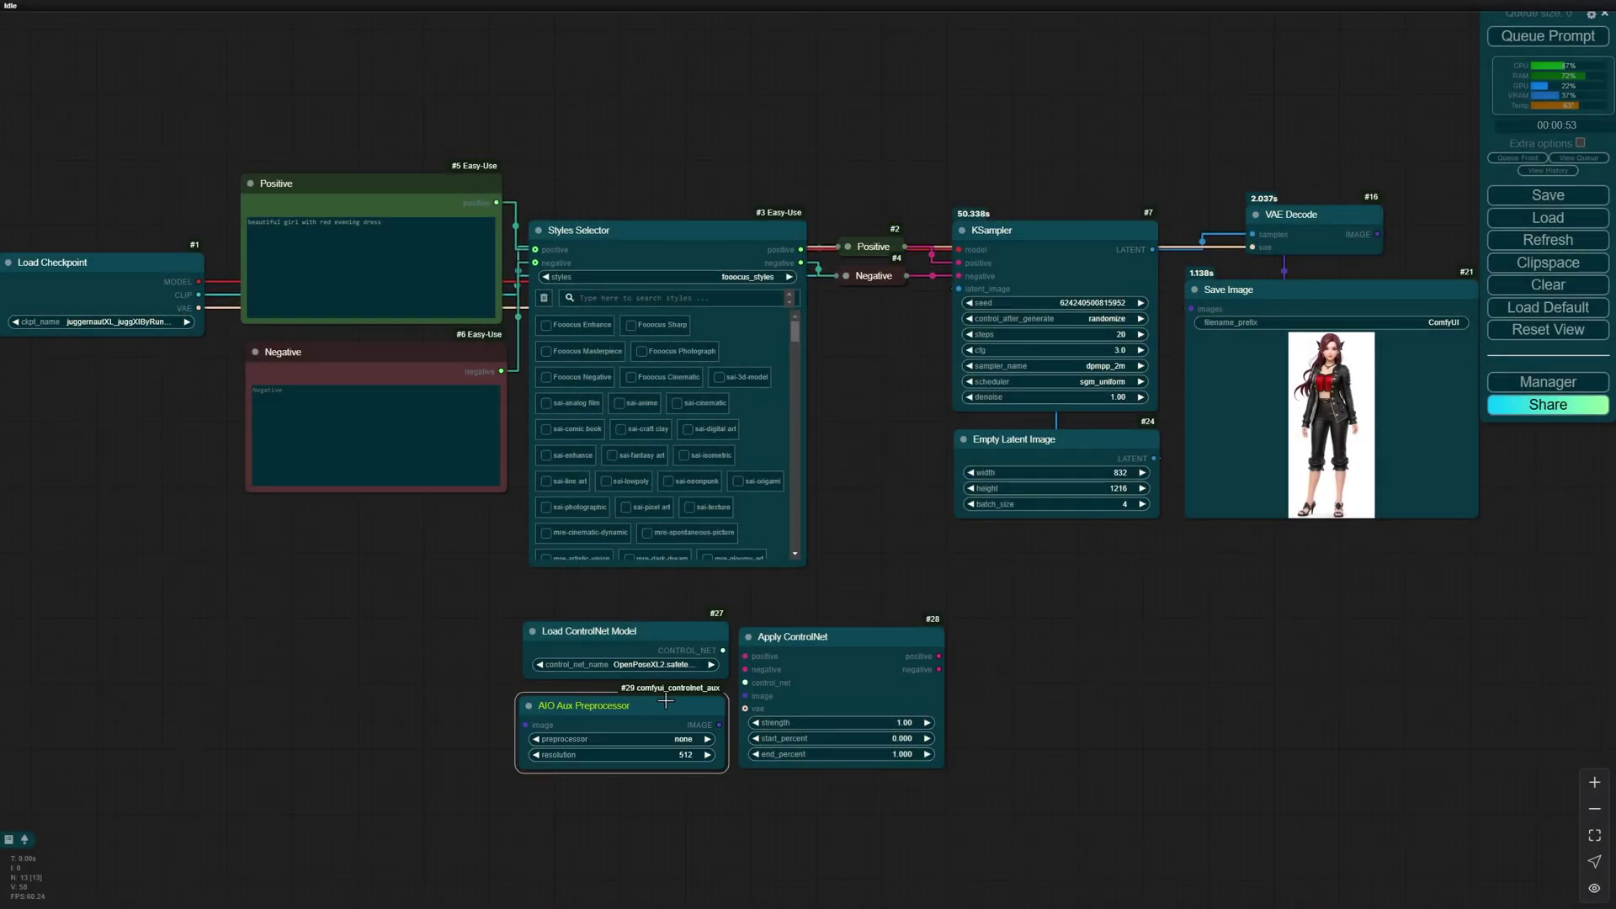
left_click_drag(670, 693, 676, 688)
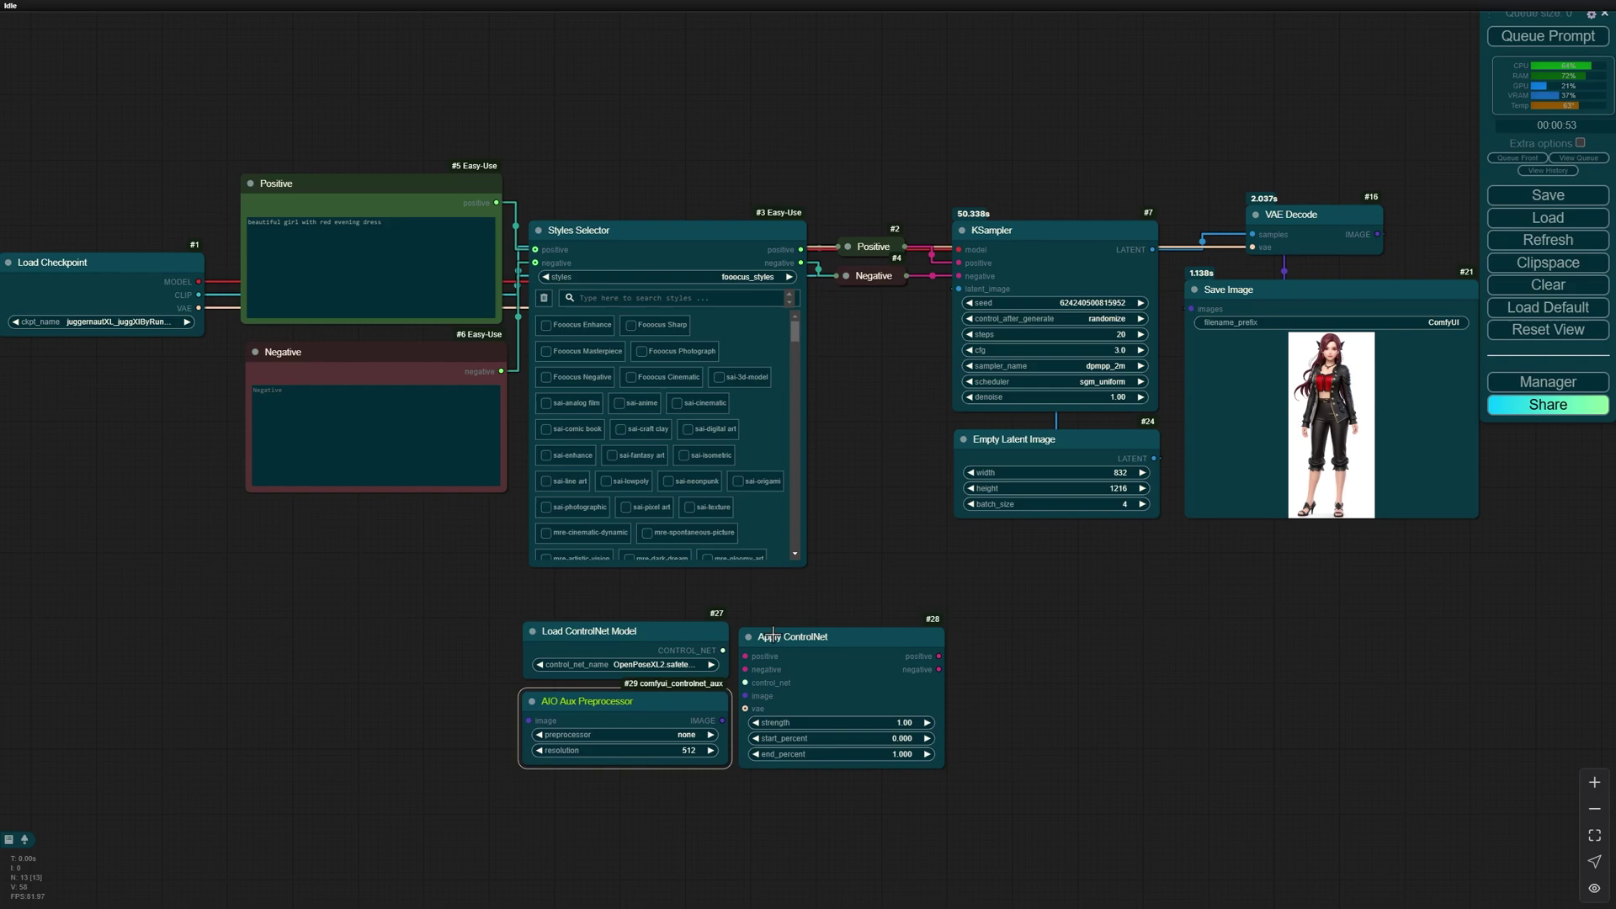
left_click_drag(779, 638, 775, 635)
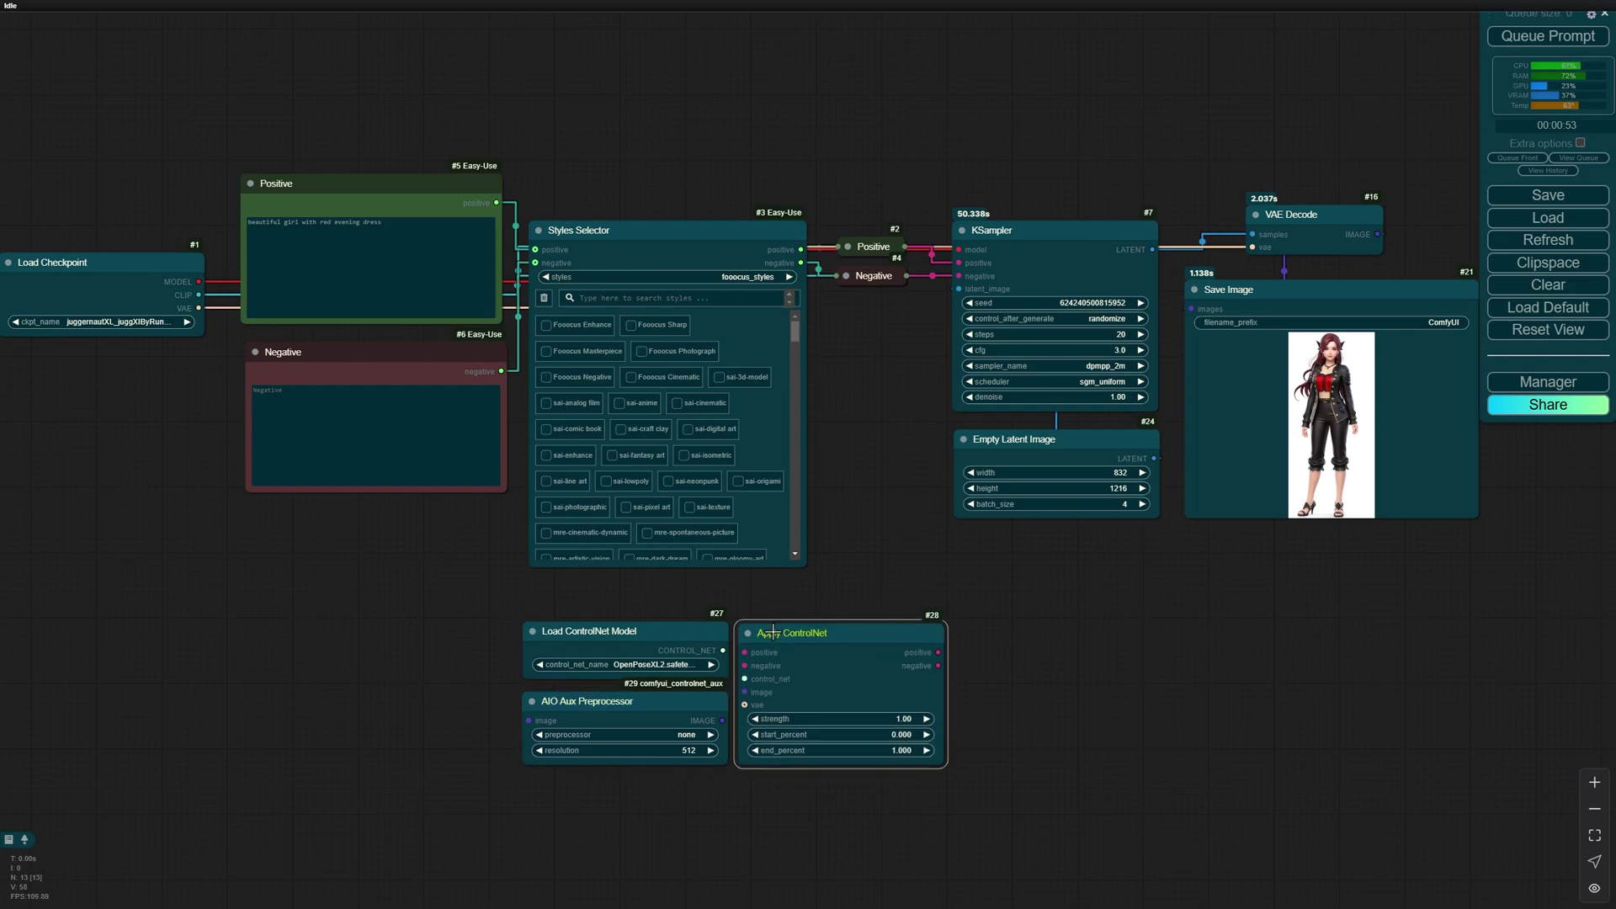
Add a Load Image node with the pose reference, routed through the preprocessor into Apply ControlNet.
double_click(342, 646)
type("load ima")
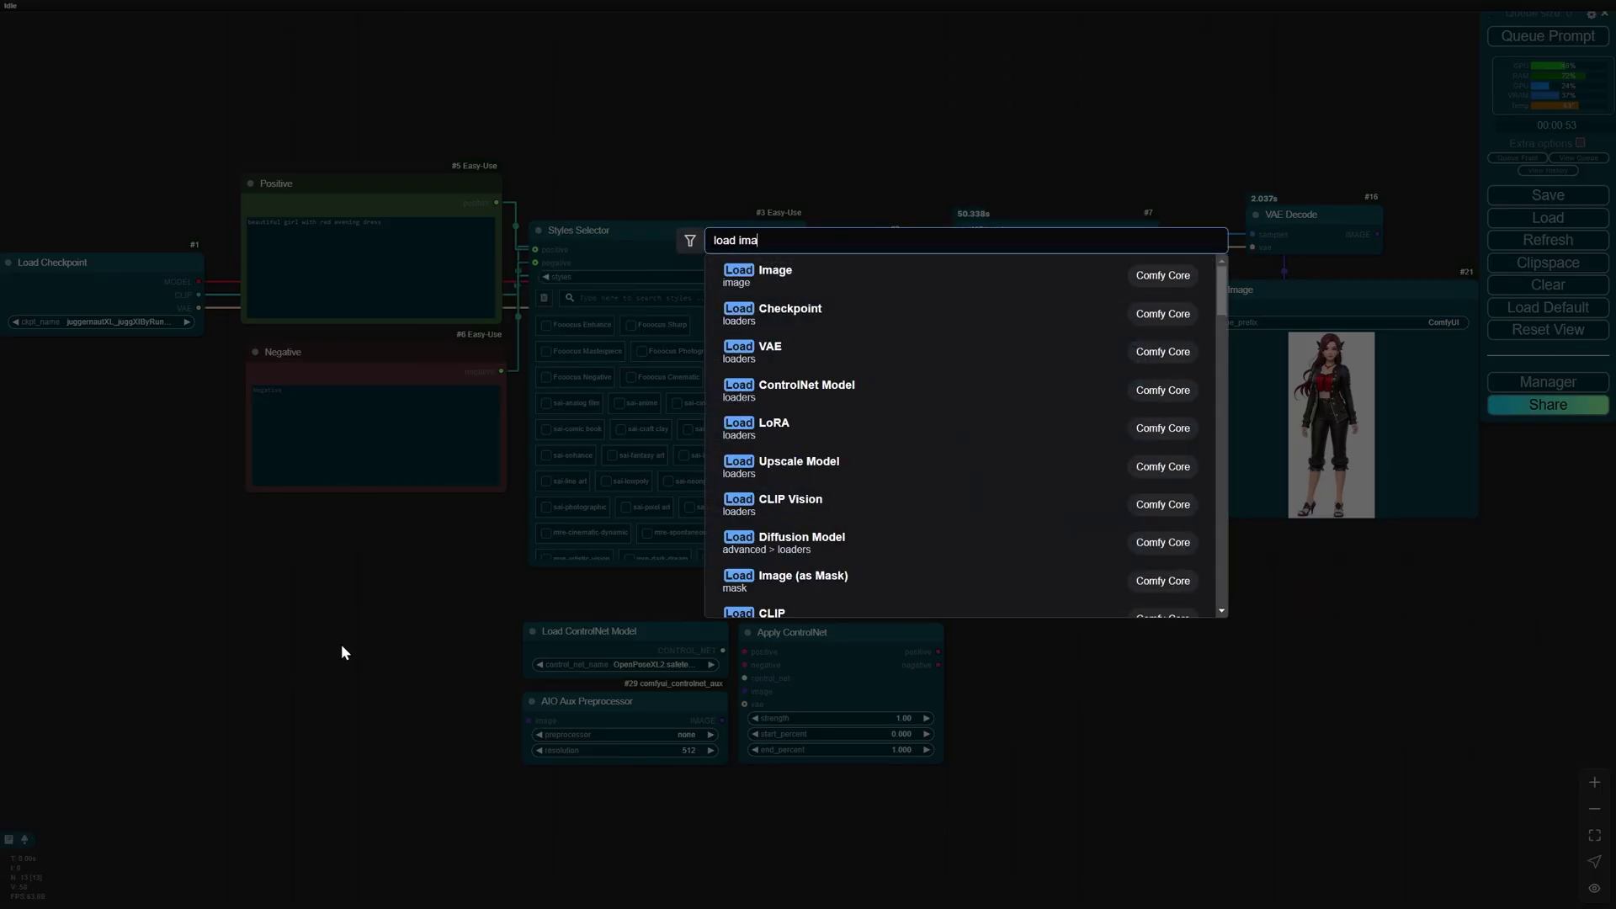
type("ge")
left_click(822, 278)
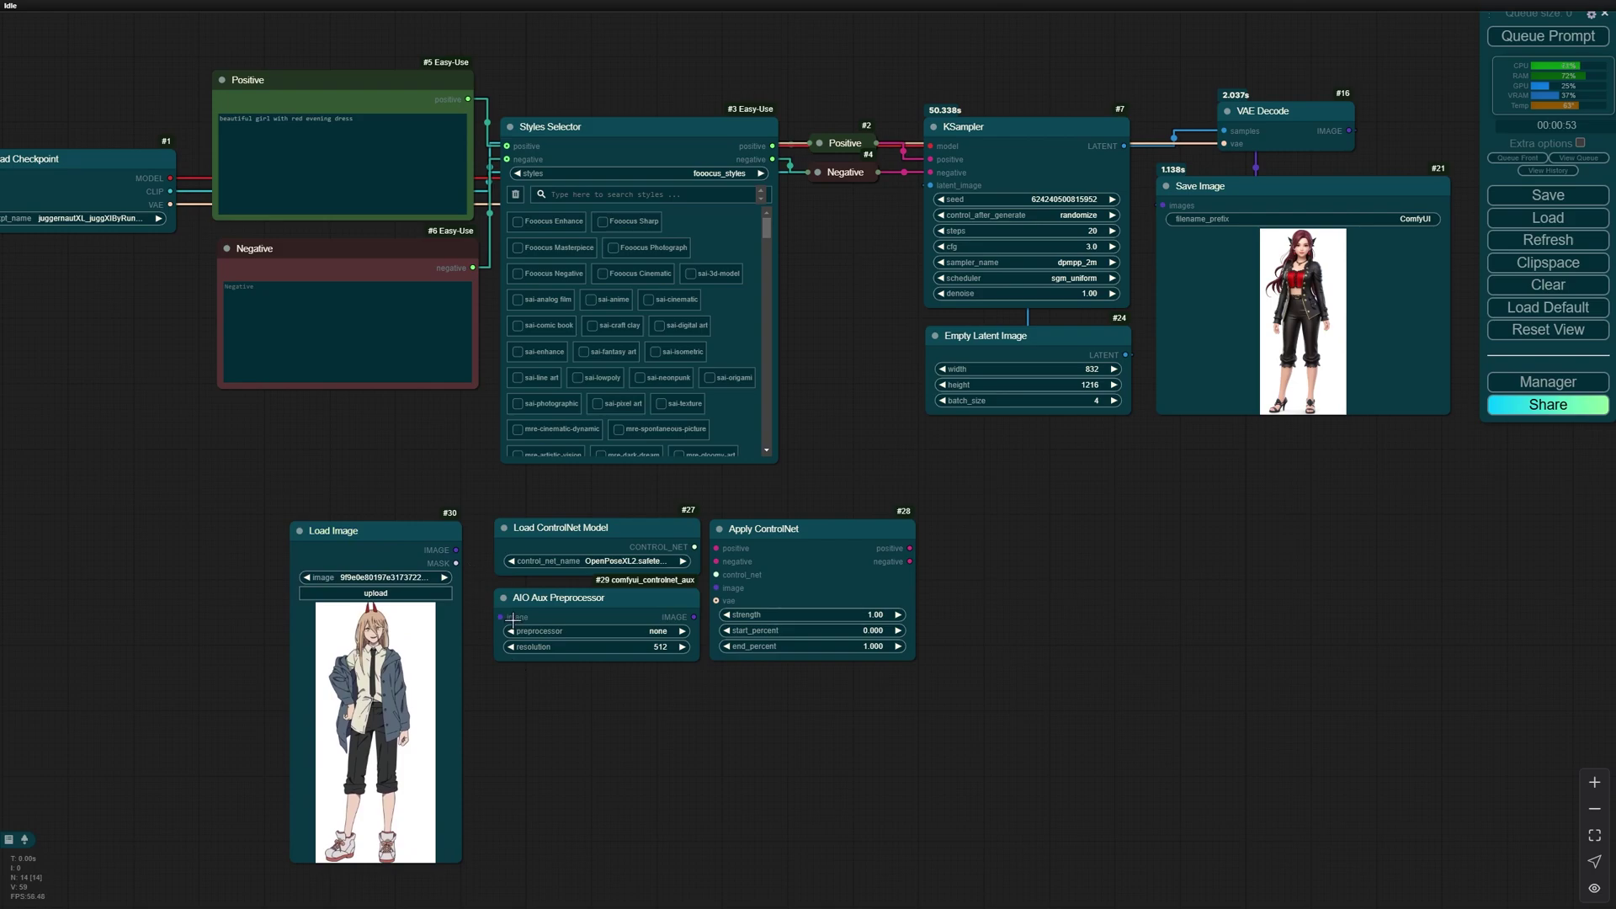
left_click_drag(457, 551, 501, 616)
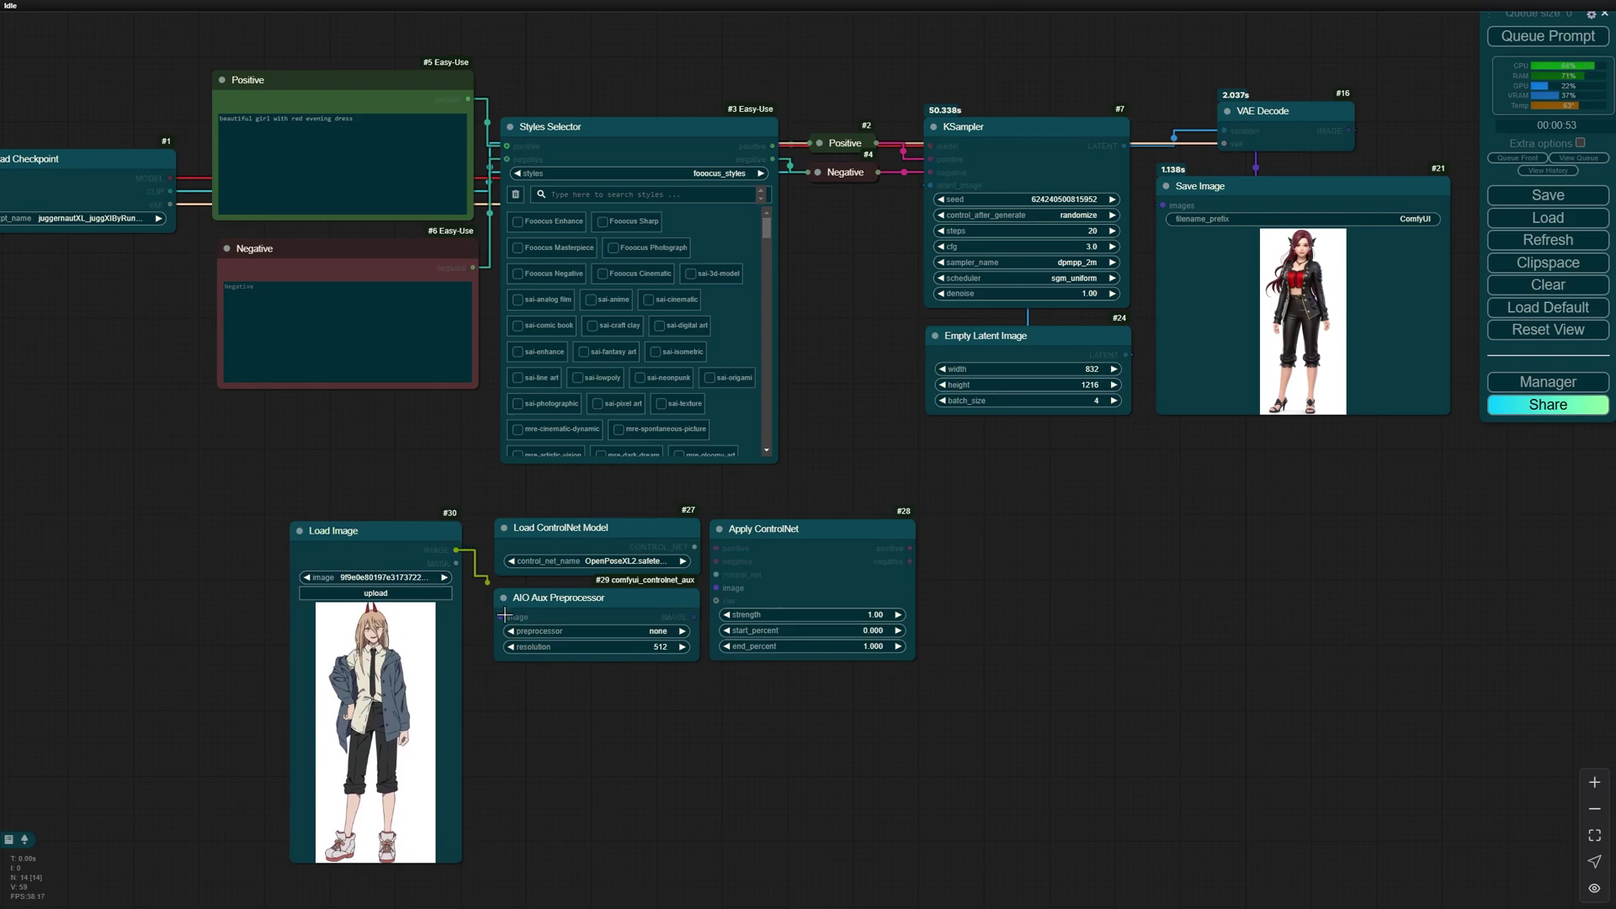
left_click_drag(691, 617, 717, 574)
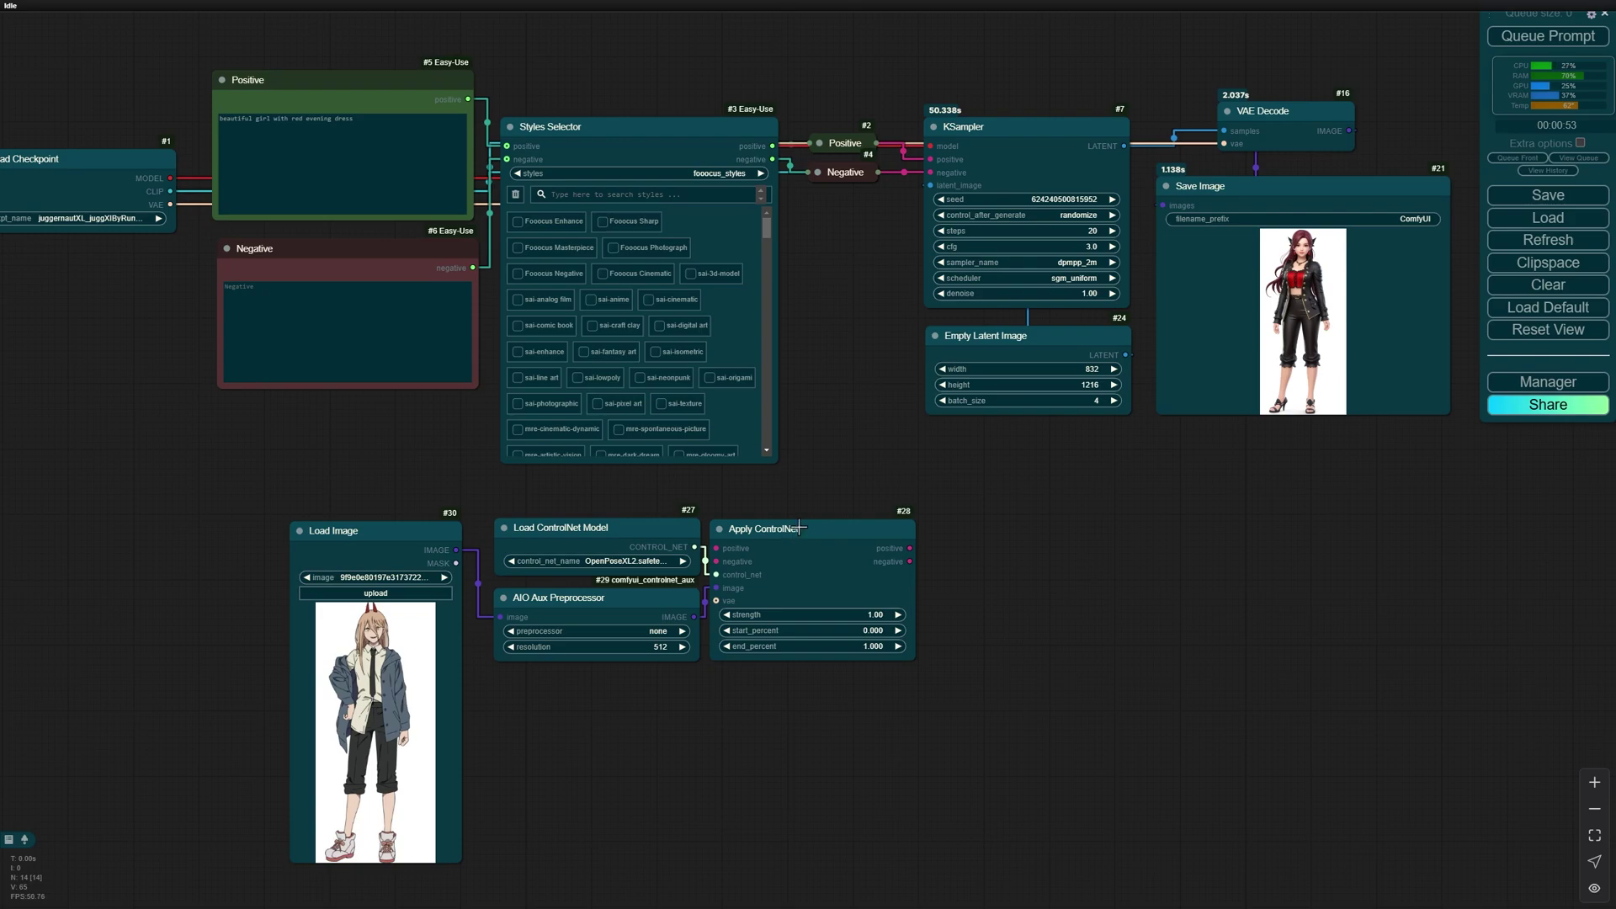
scroll(800, 251, "down", 2)
scroll(850, 146, "down", 1)
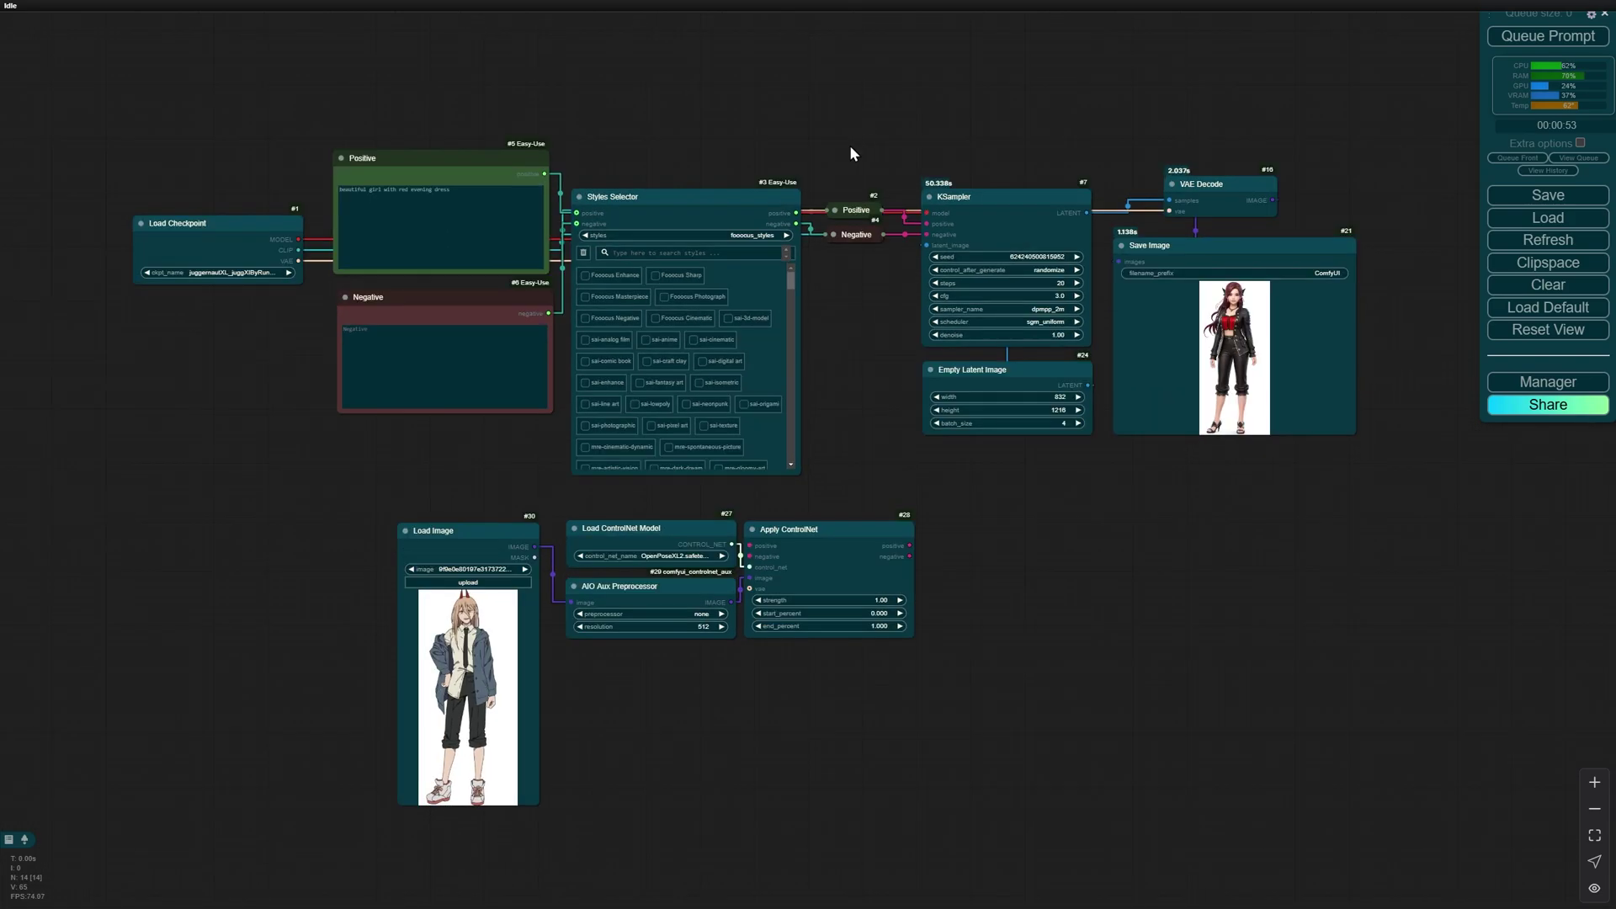
Shift the checkpoint, prompt and styles nodes left, with Apply ControlNet before the KSampler.
left_click_drag(855, 116, 210, 423)
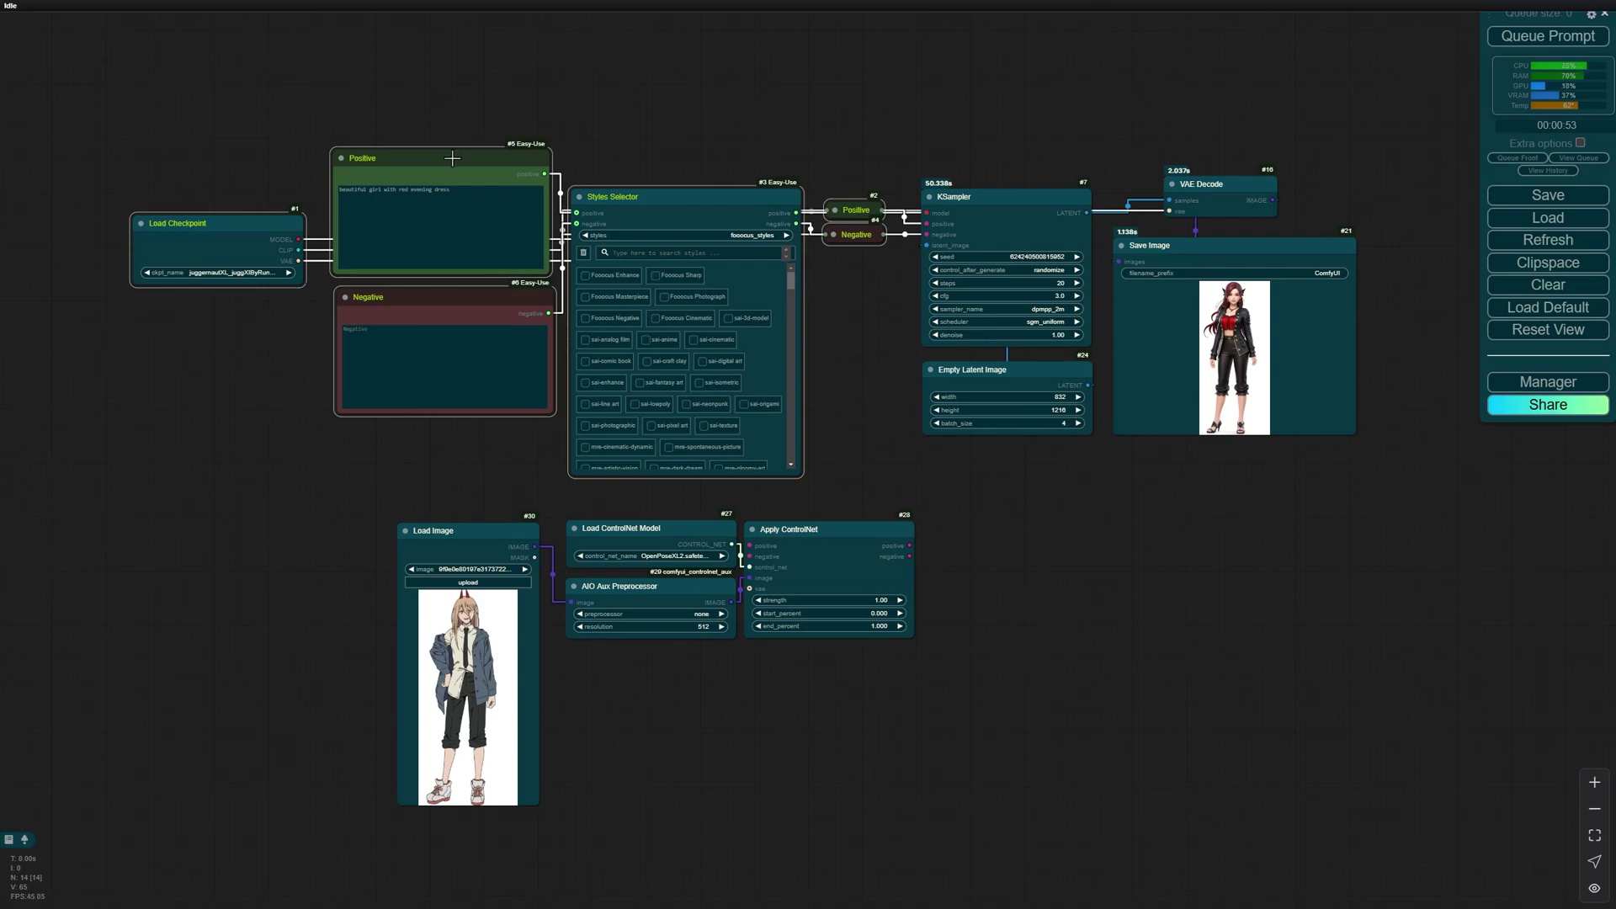
left_click_drag(452, 158, 295, 156)
left_click_drag(810, 529, 813, 177)
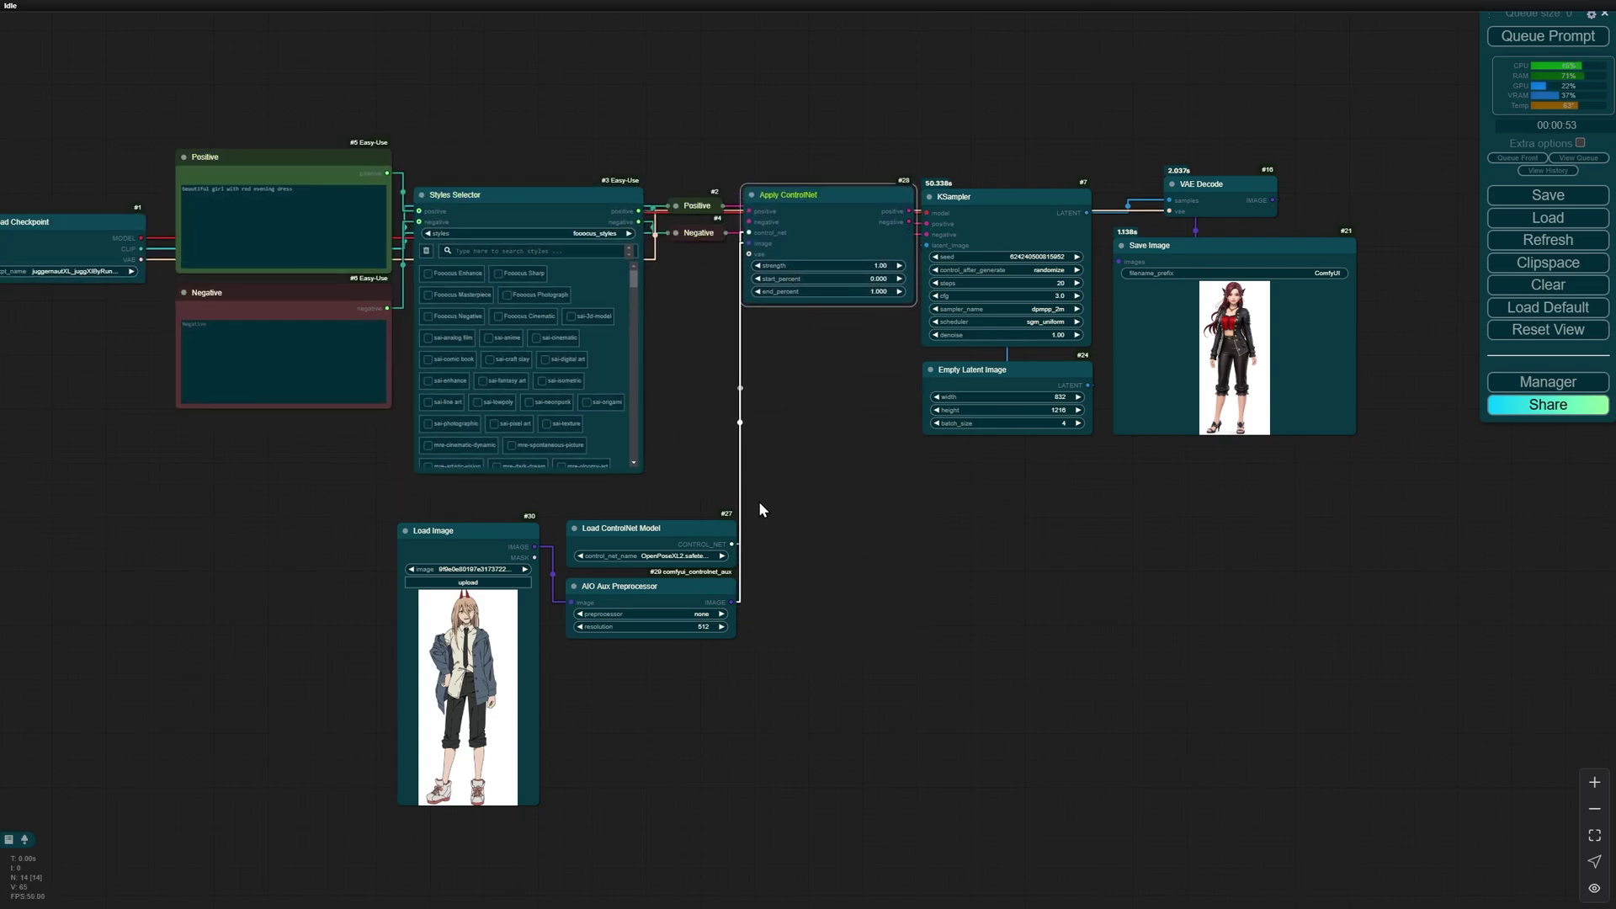
Duplicate the ControlNet loader, preprocessor and Apply ControlNet as a second set.
left_click(630, 535)
left_click(673, 588, "shift")
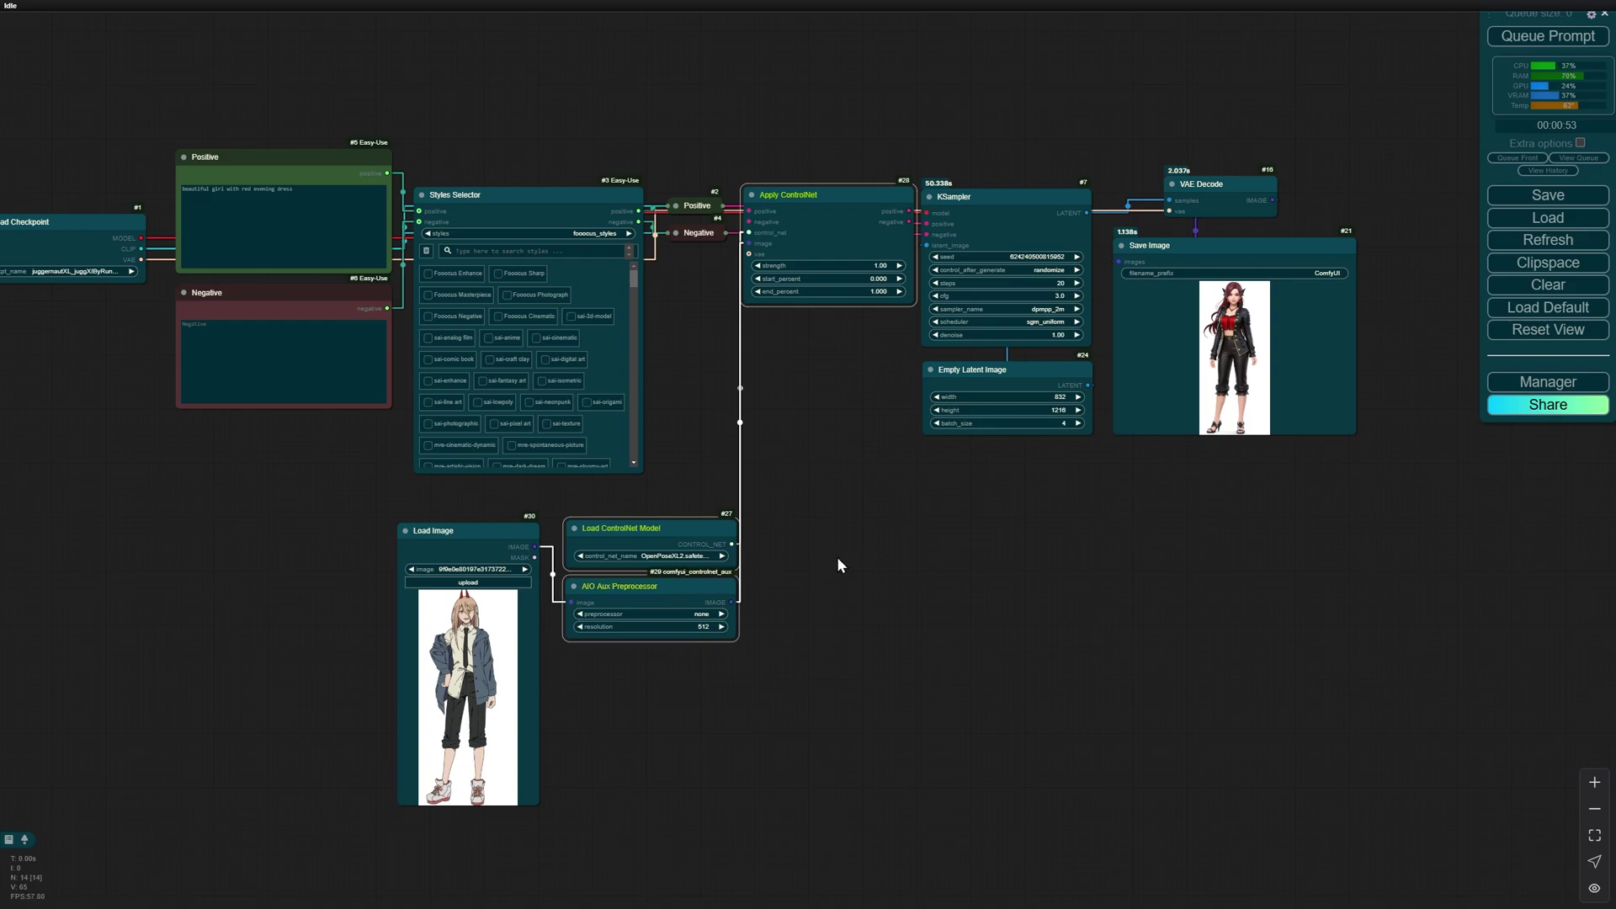
key("ctrl+v")
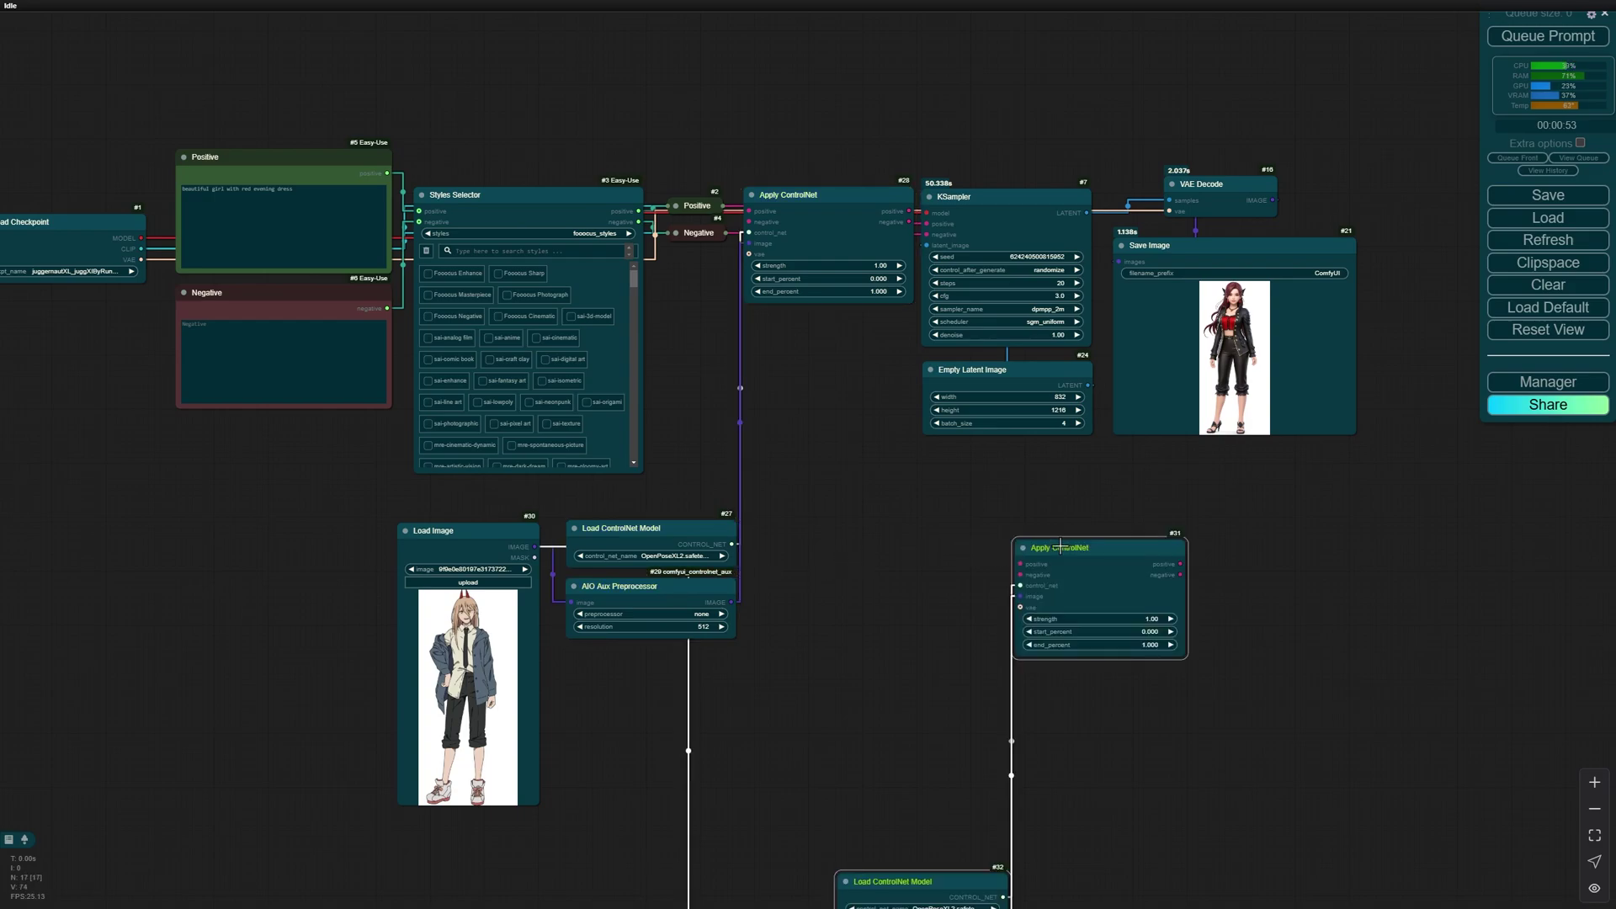
mouse_move(1059, 546)
left_mouse_down()
mouse_move(932, 457)
mouse_move(790, 316)
left_mouse_up()
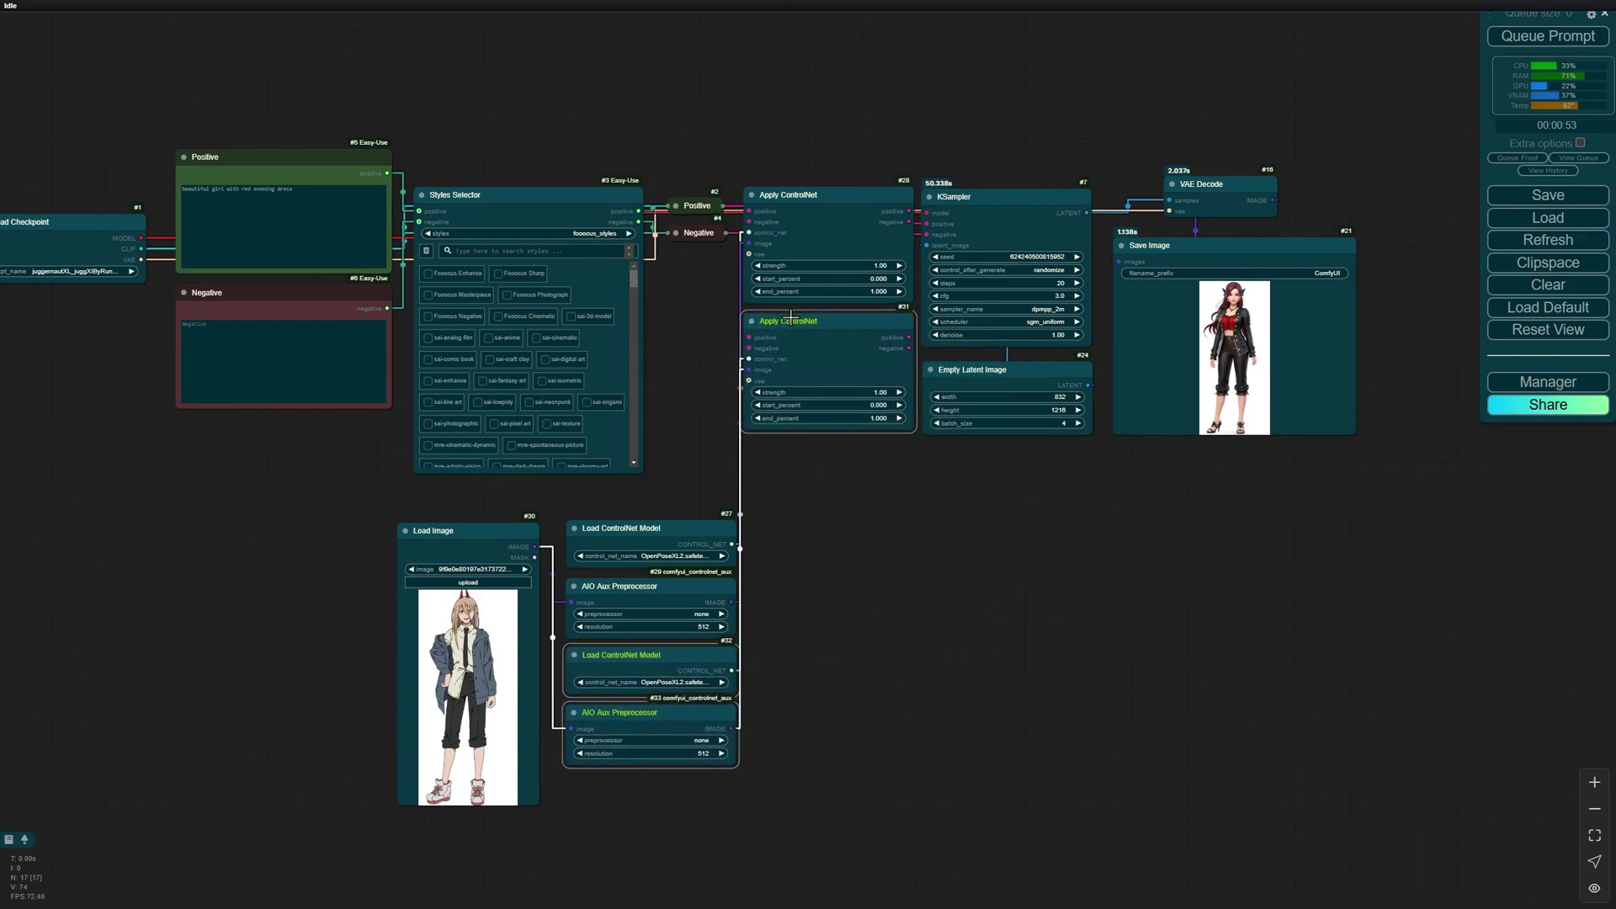
mouse_move(659, 657)
left_mouse_down()
mouse_move(839, 536)
mouse_move(464, 535)
left_mouse_up()
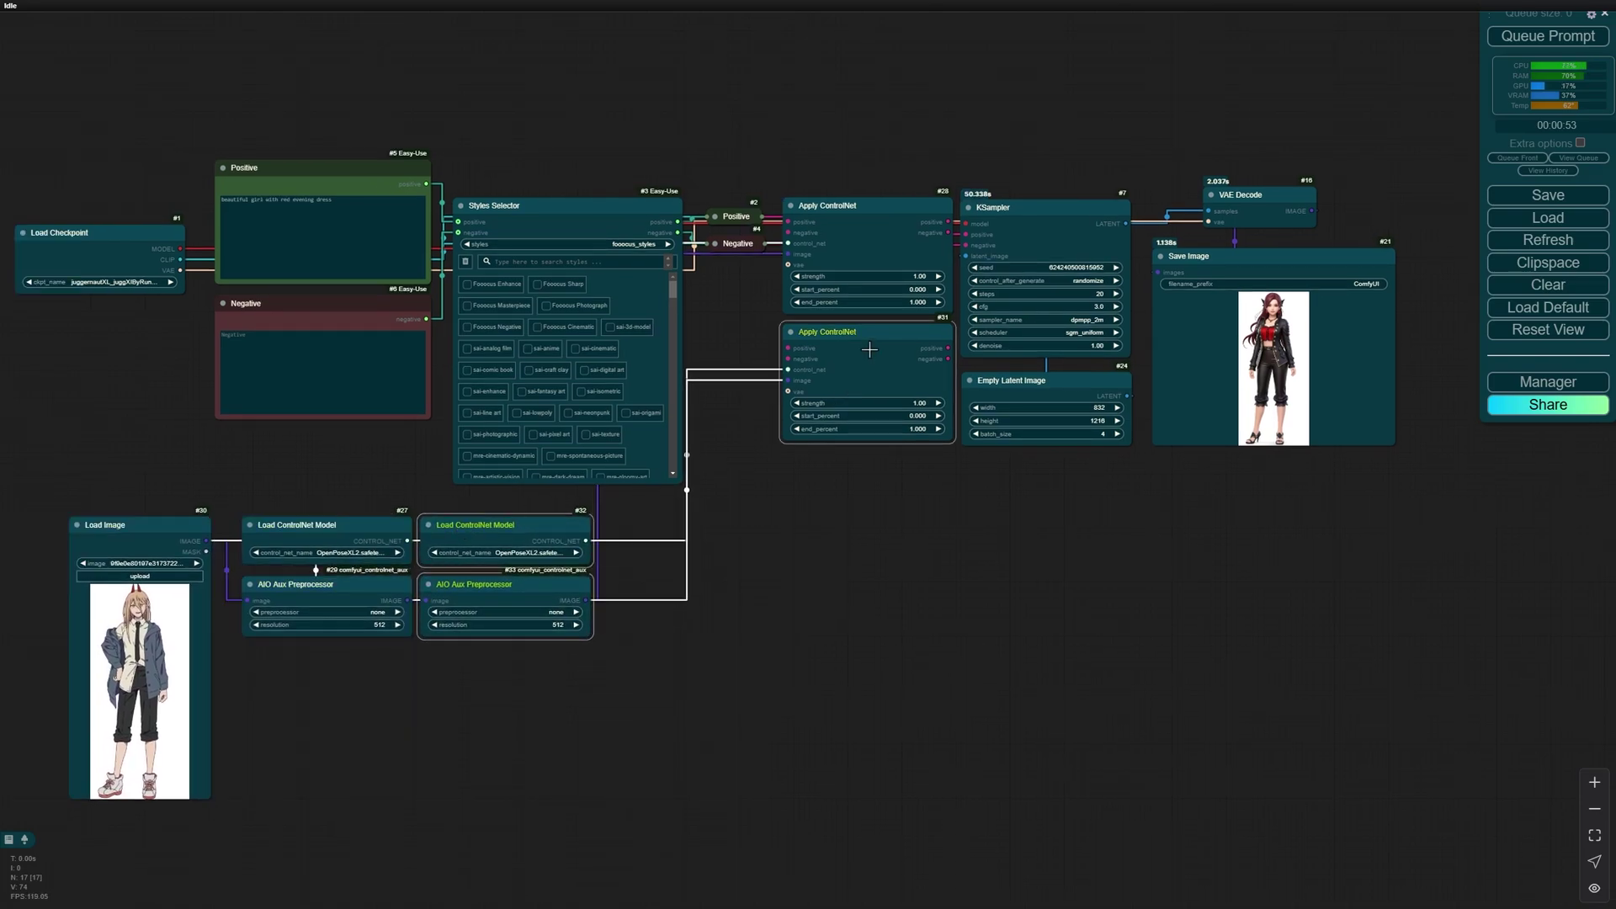
Paste a third linked ControlNet set and move Apply ControlNet nodes #31 and #28 lower.
key("ctrl+c")
key("ctrl+shift+v")
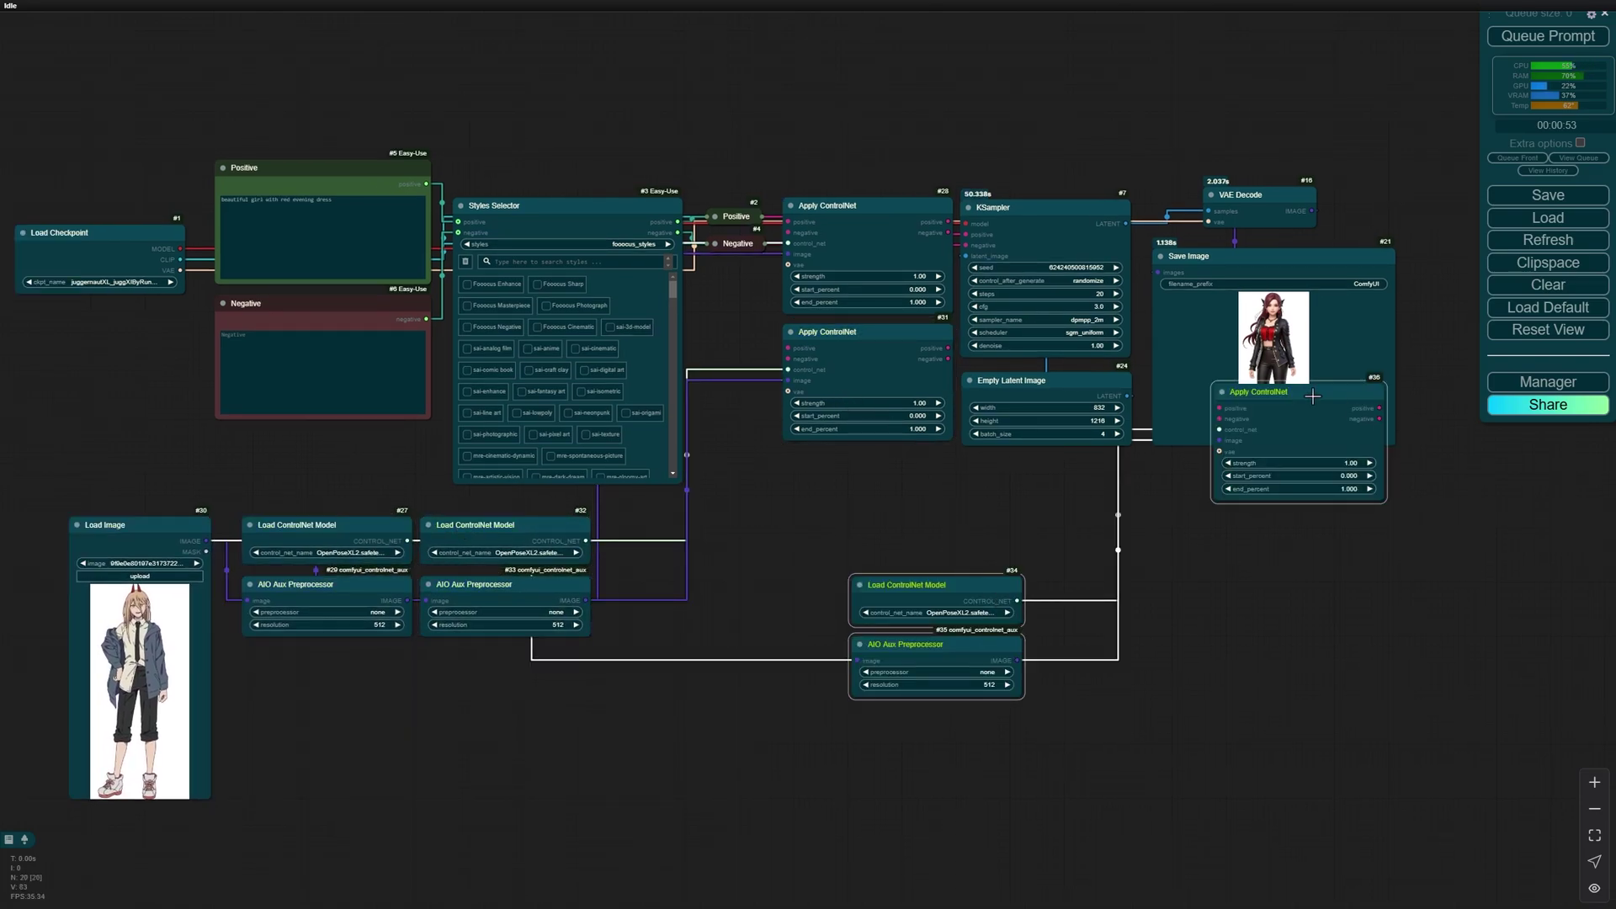
left_click_drag(937, 588, 686, 529)
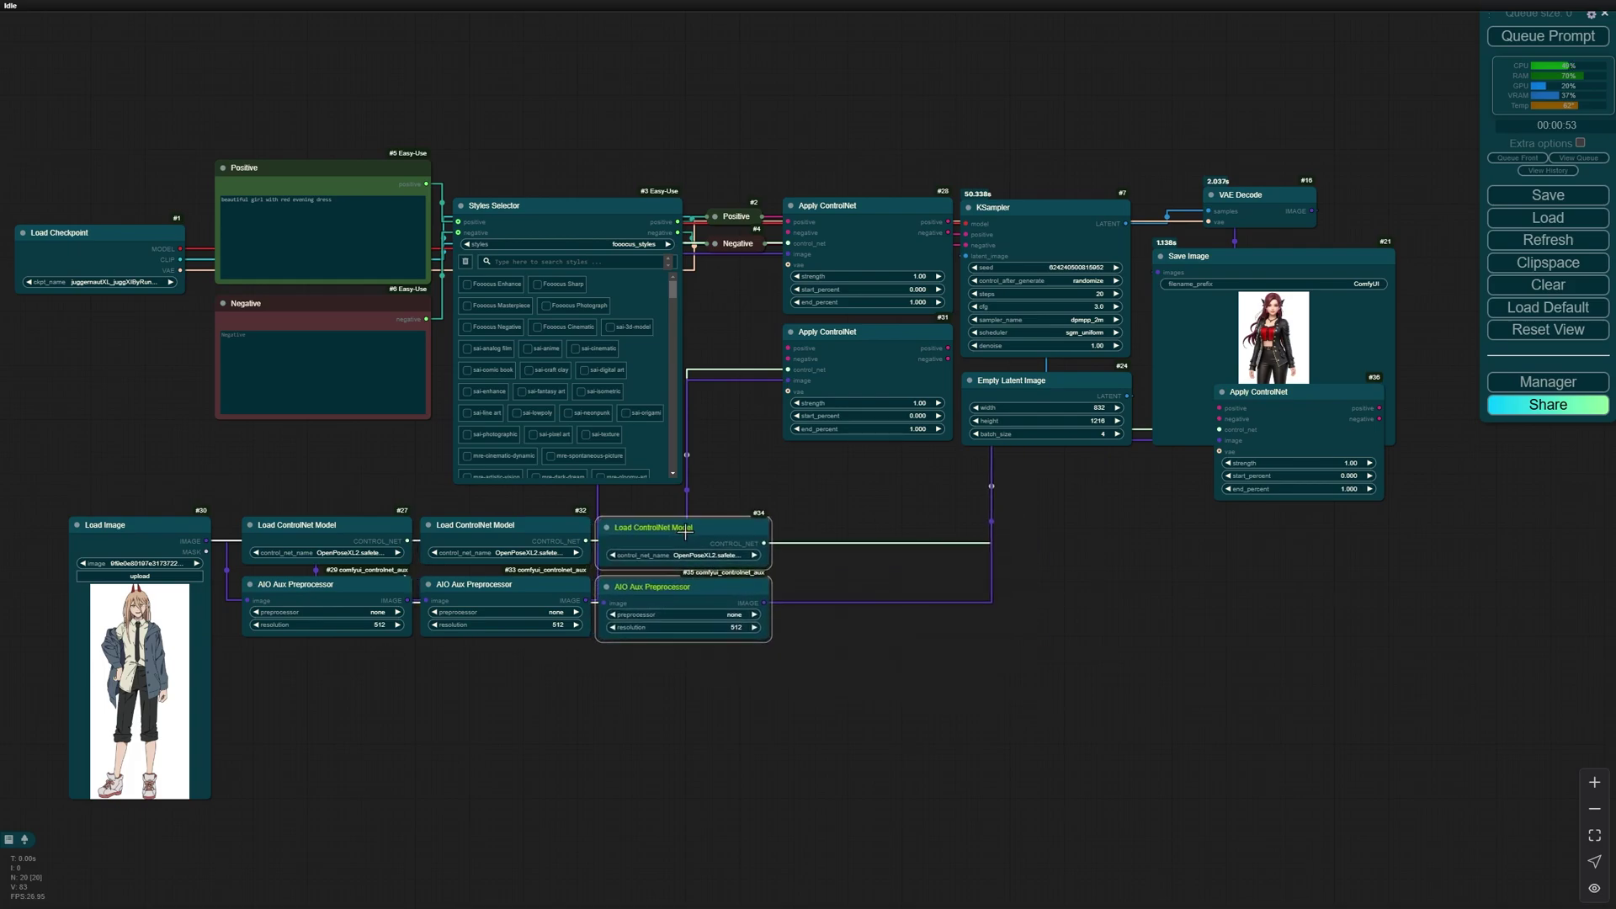
left_click_drag(1293, 393, 858, 463)
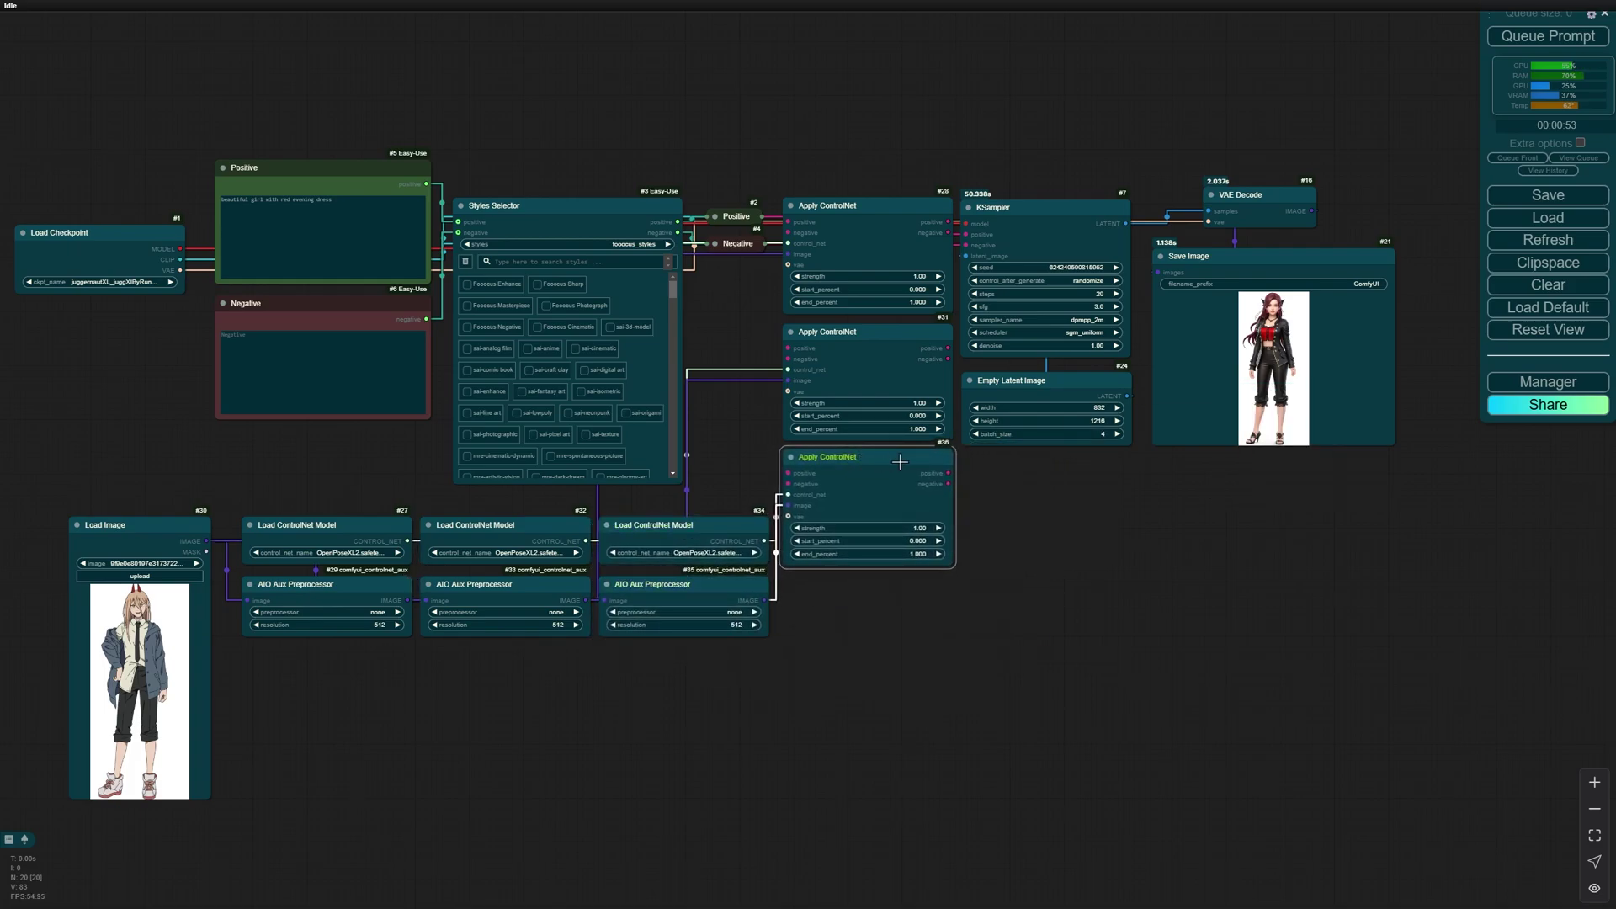
left_click_drag(885, 498, 1069, 508)
left_click_drag(896, 359, 924, 641)
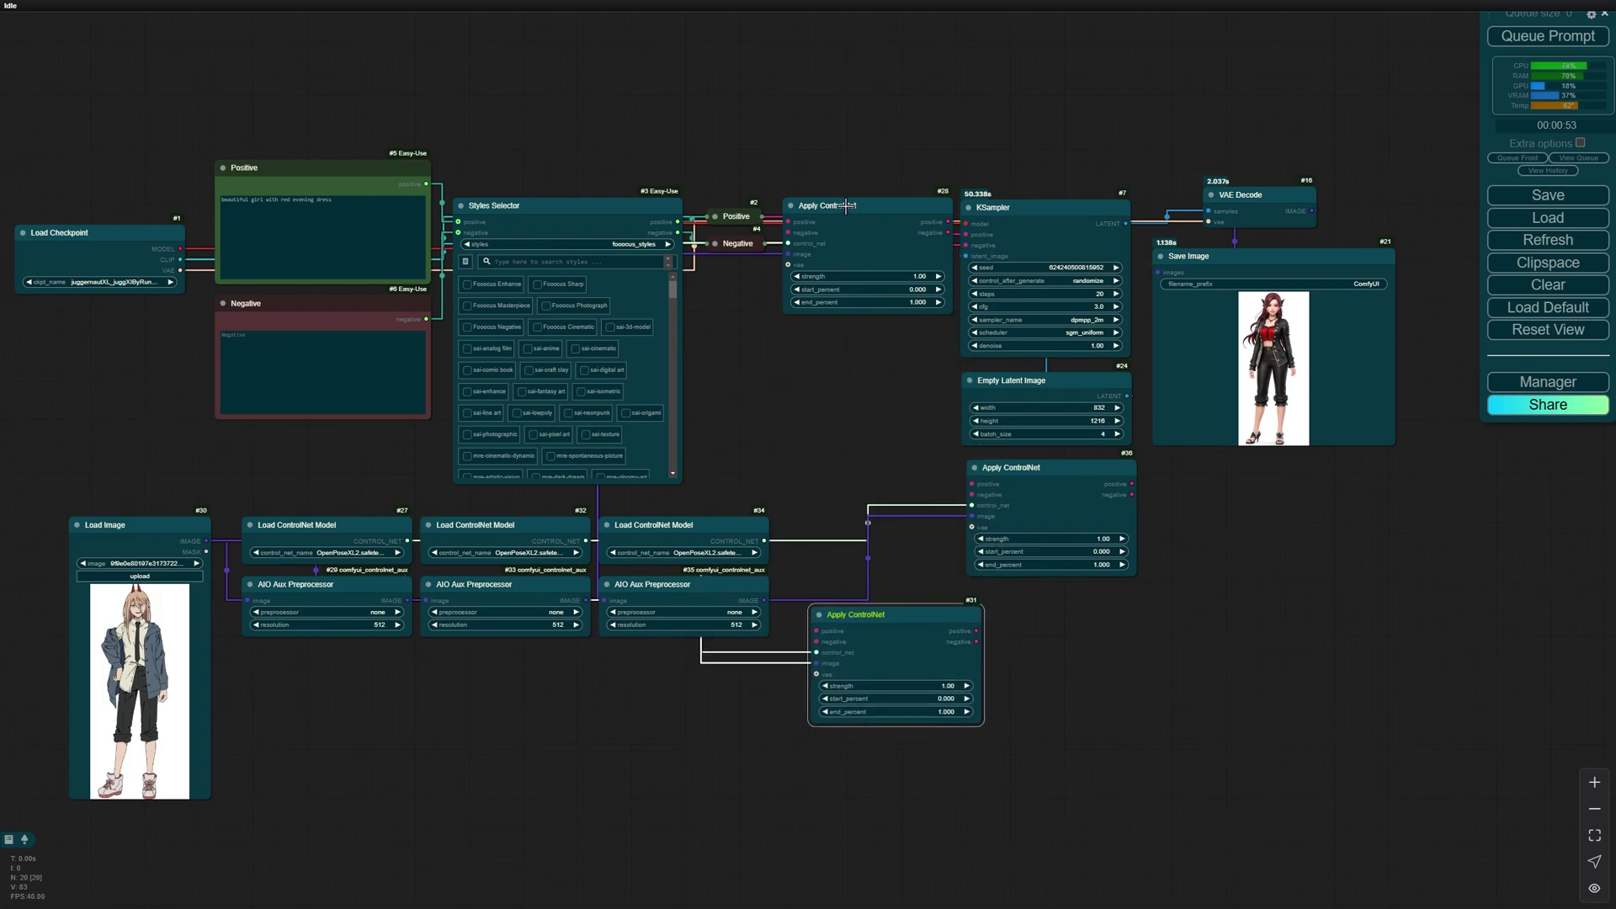
left_click_drag(846, 223, 862, 441)
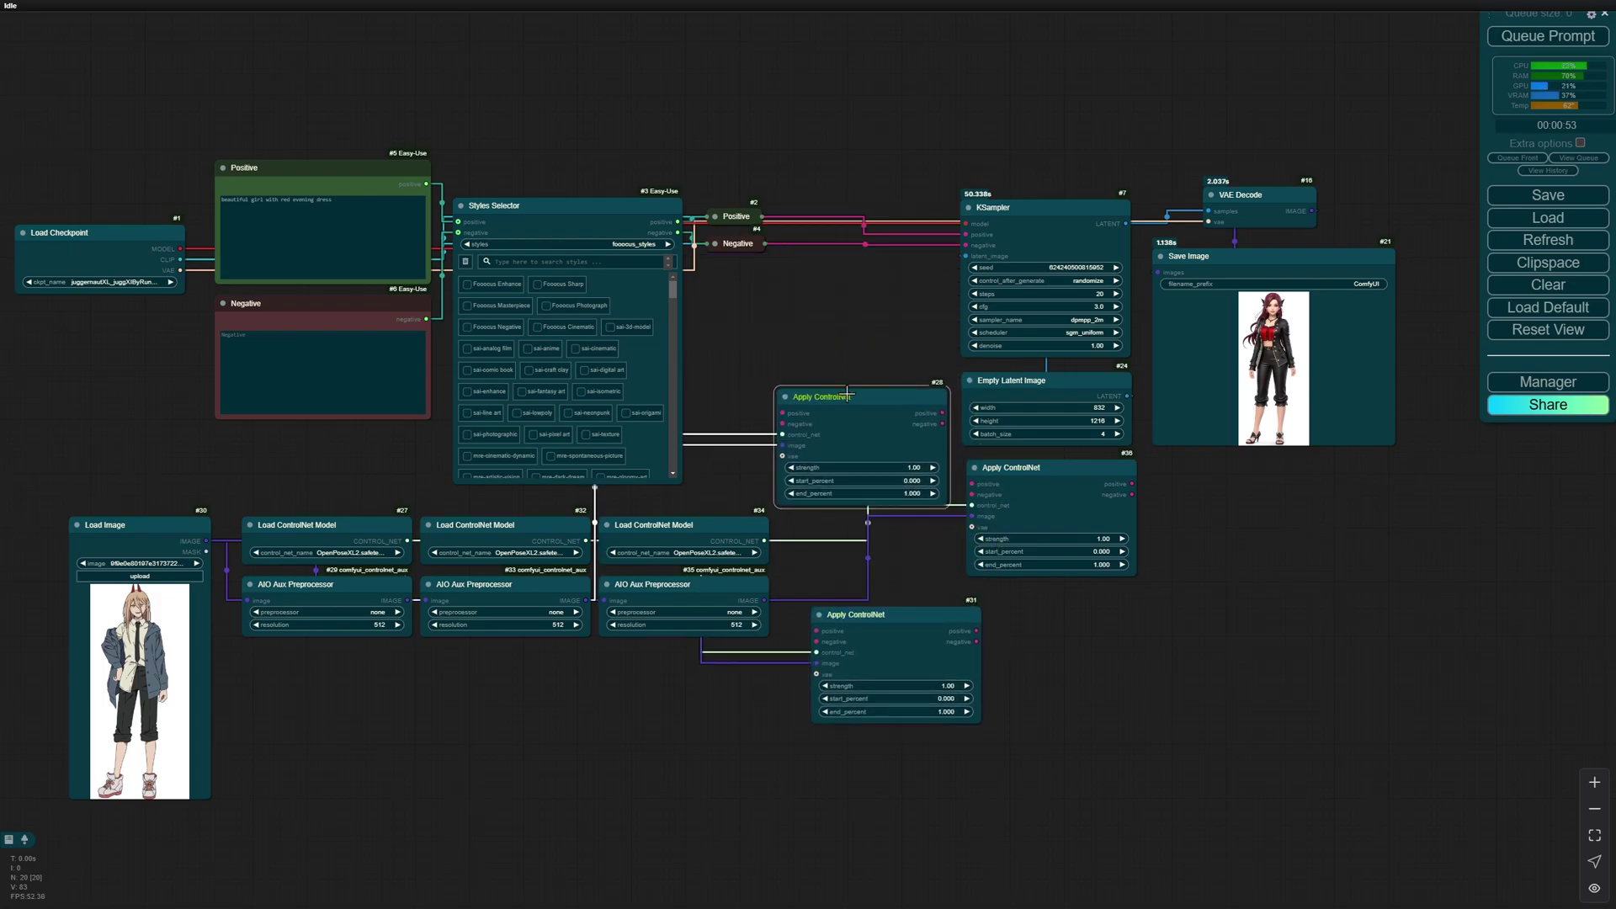
Stack the Apply ControlNet nodes in a column and connect negative conditioning to one.
left_click_drag(890, 618, 848, 265)
left_click_drag(1042, 478, 842, 163)
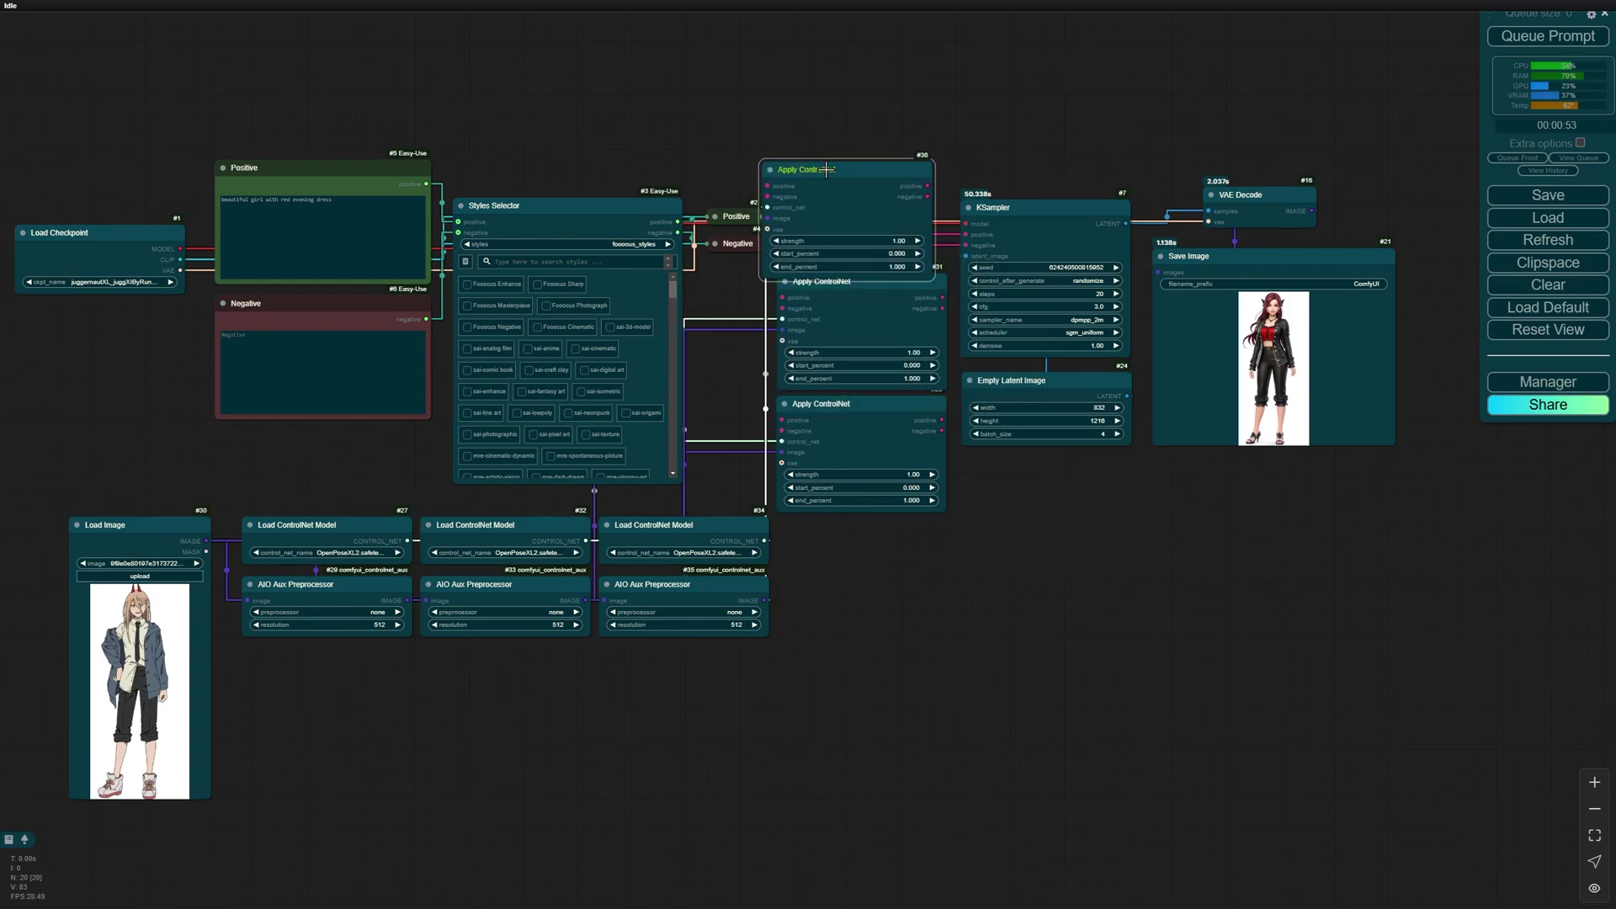
scroll(843, 164, "up", 4)
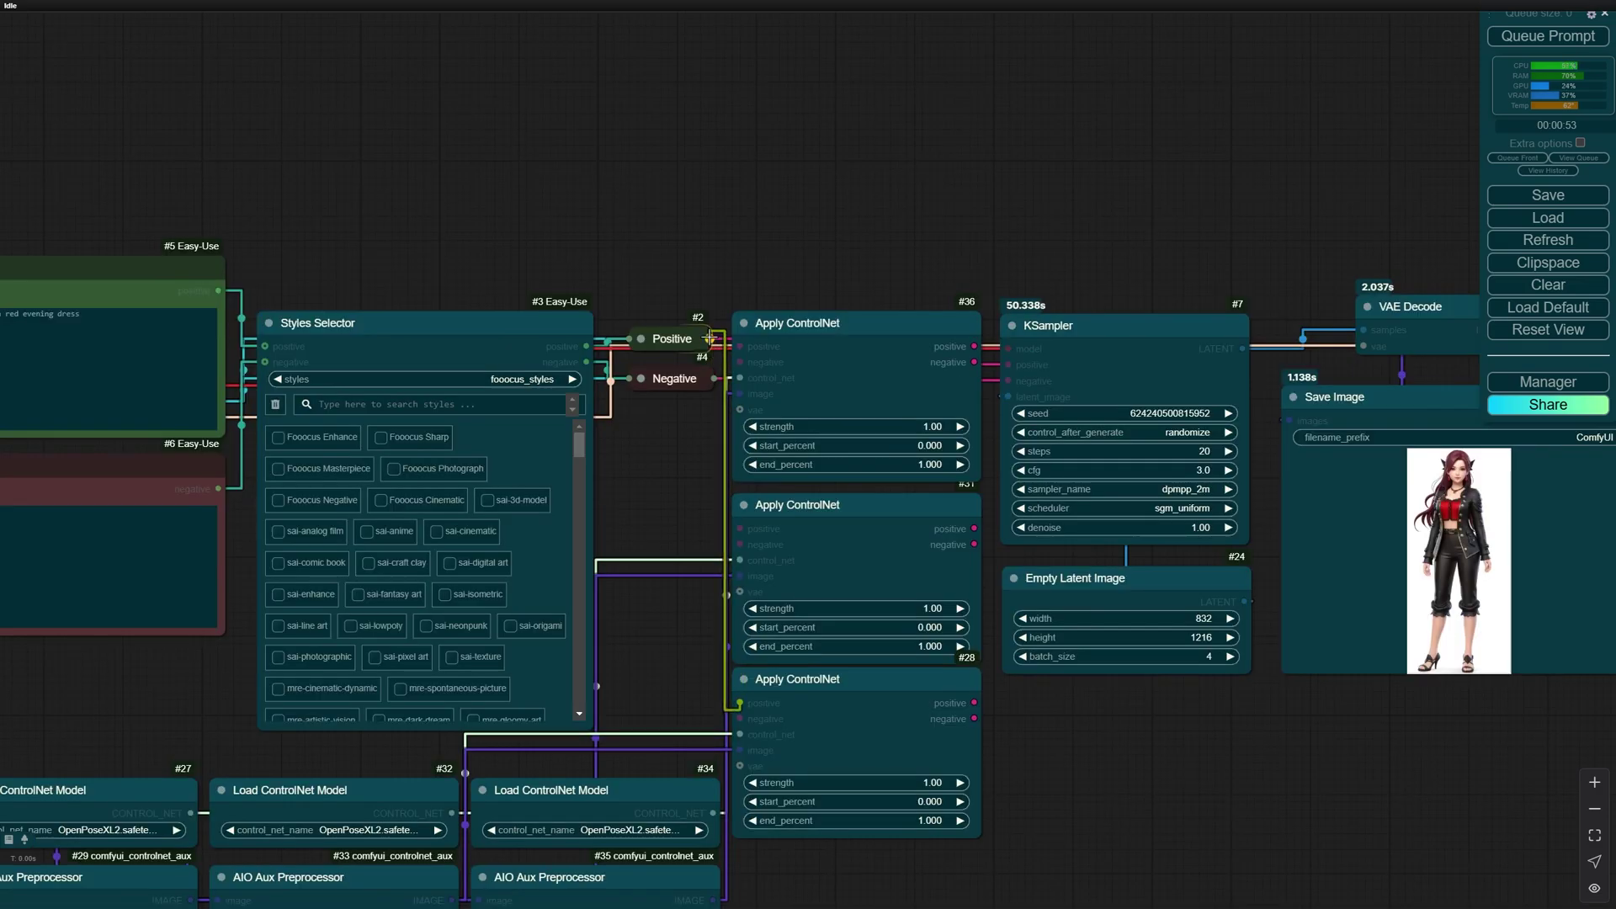
left_click_drag(739, 719, 713, 390)
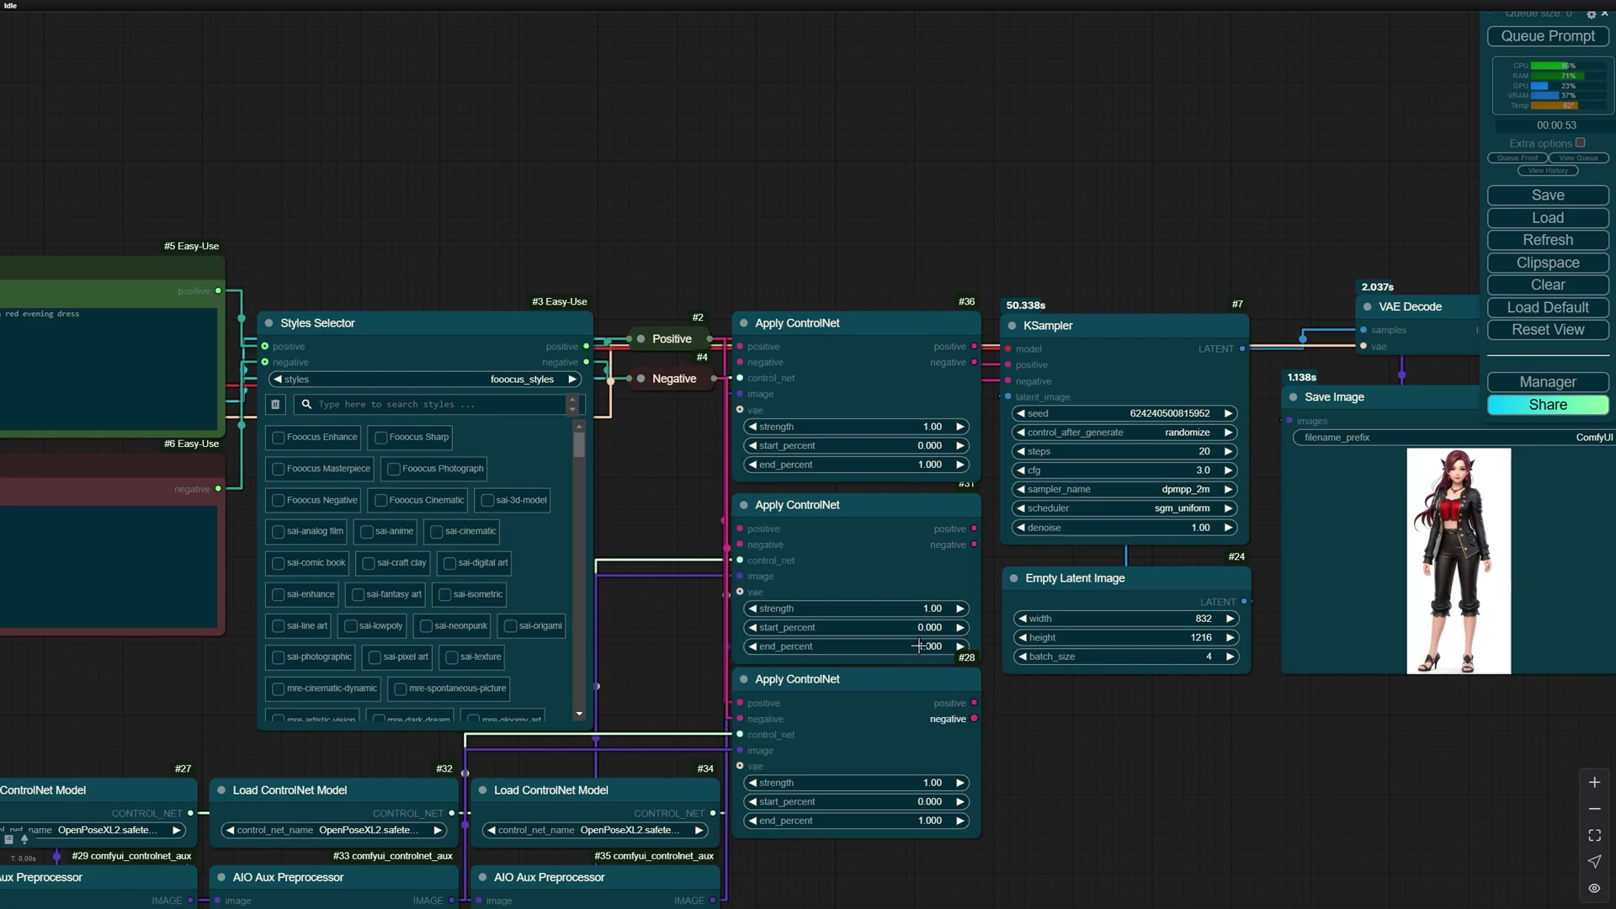
left_click_drag(772, 496, 772, 493)
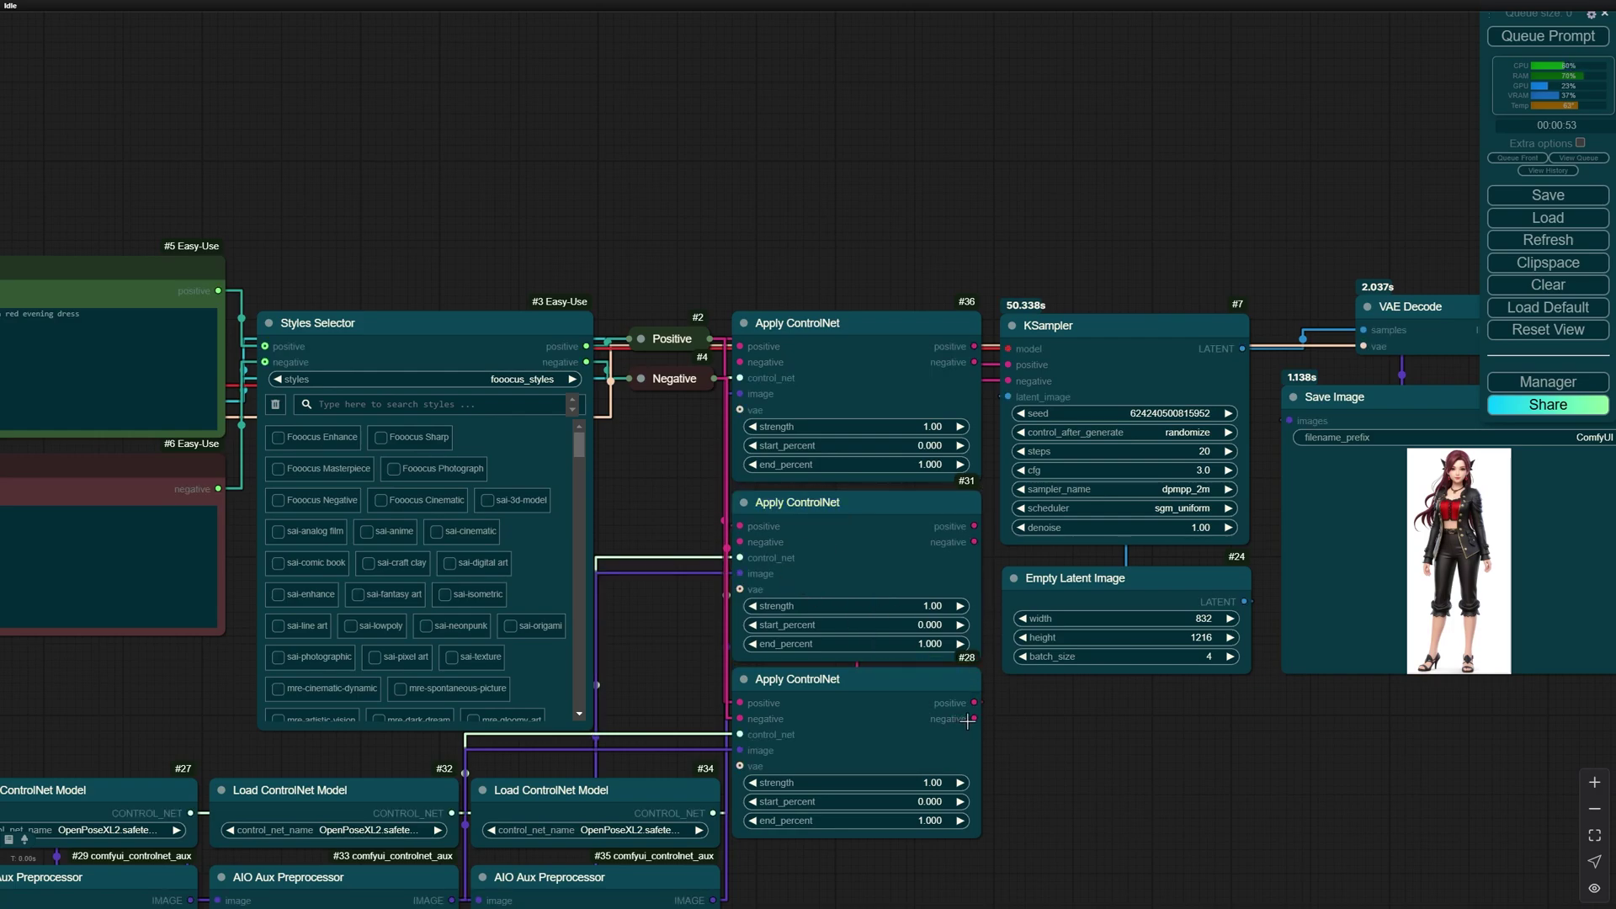
Chain the middle and top nodes' positive and negative conditioning links.
left_click_drag(911, 657, 745, 541)
mouse_move(975, 526)
left_mouse_down()
mouse_move(771, 369)
mouse_move(803, 404)
left_mouse_up()
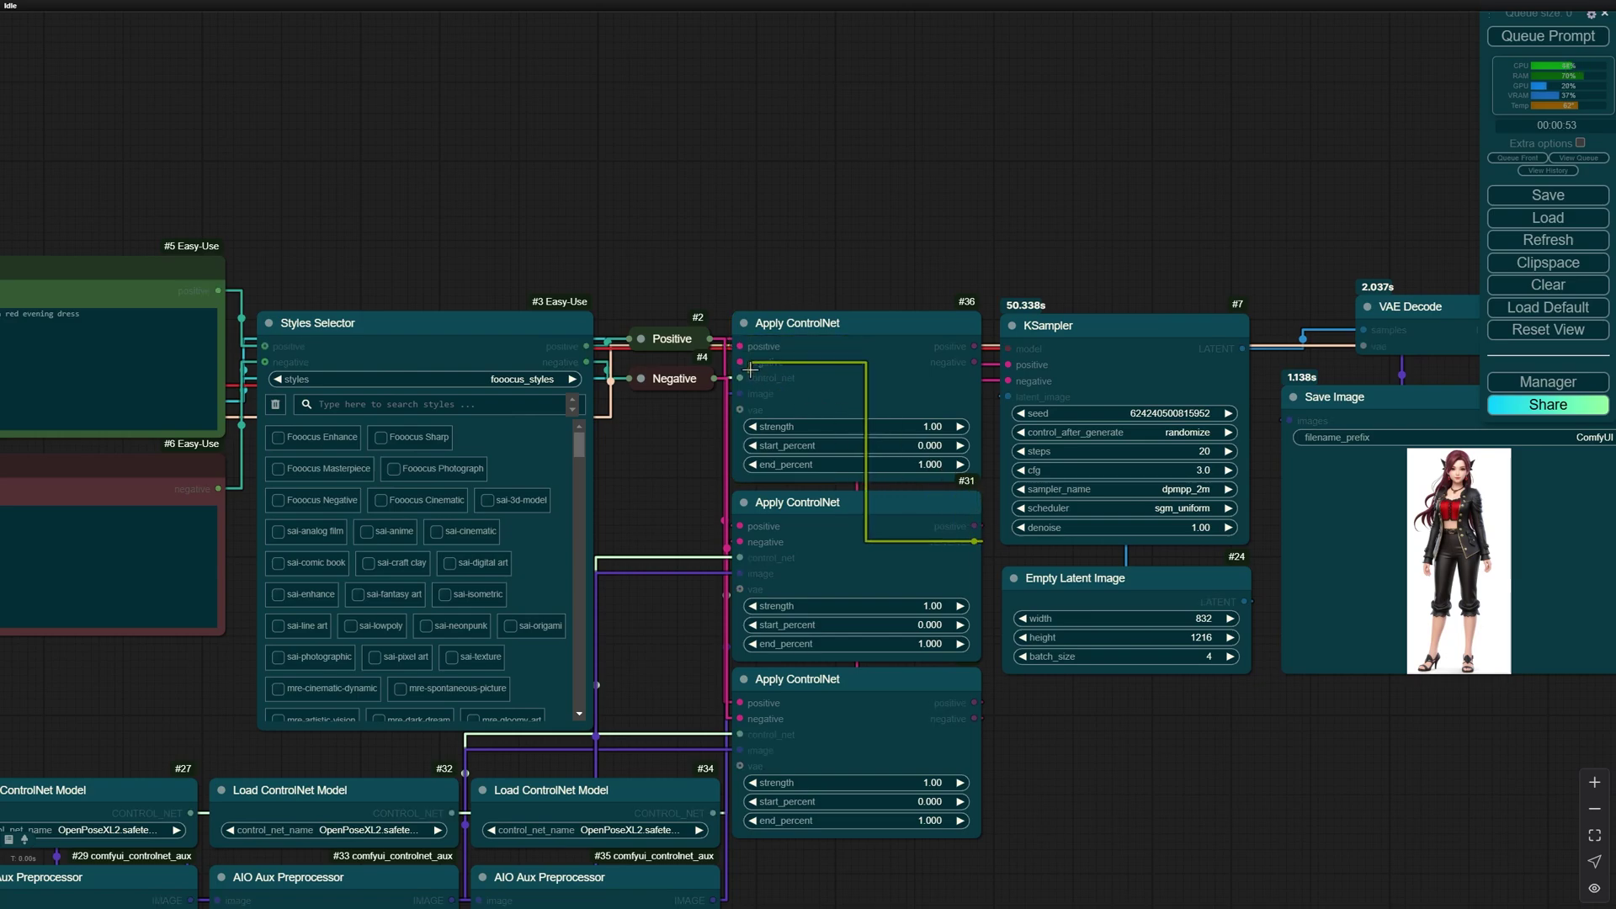
left_click_drag(741, 361, 999, 366)
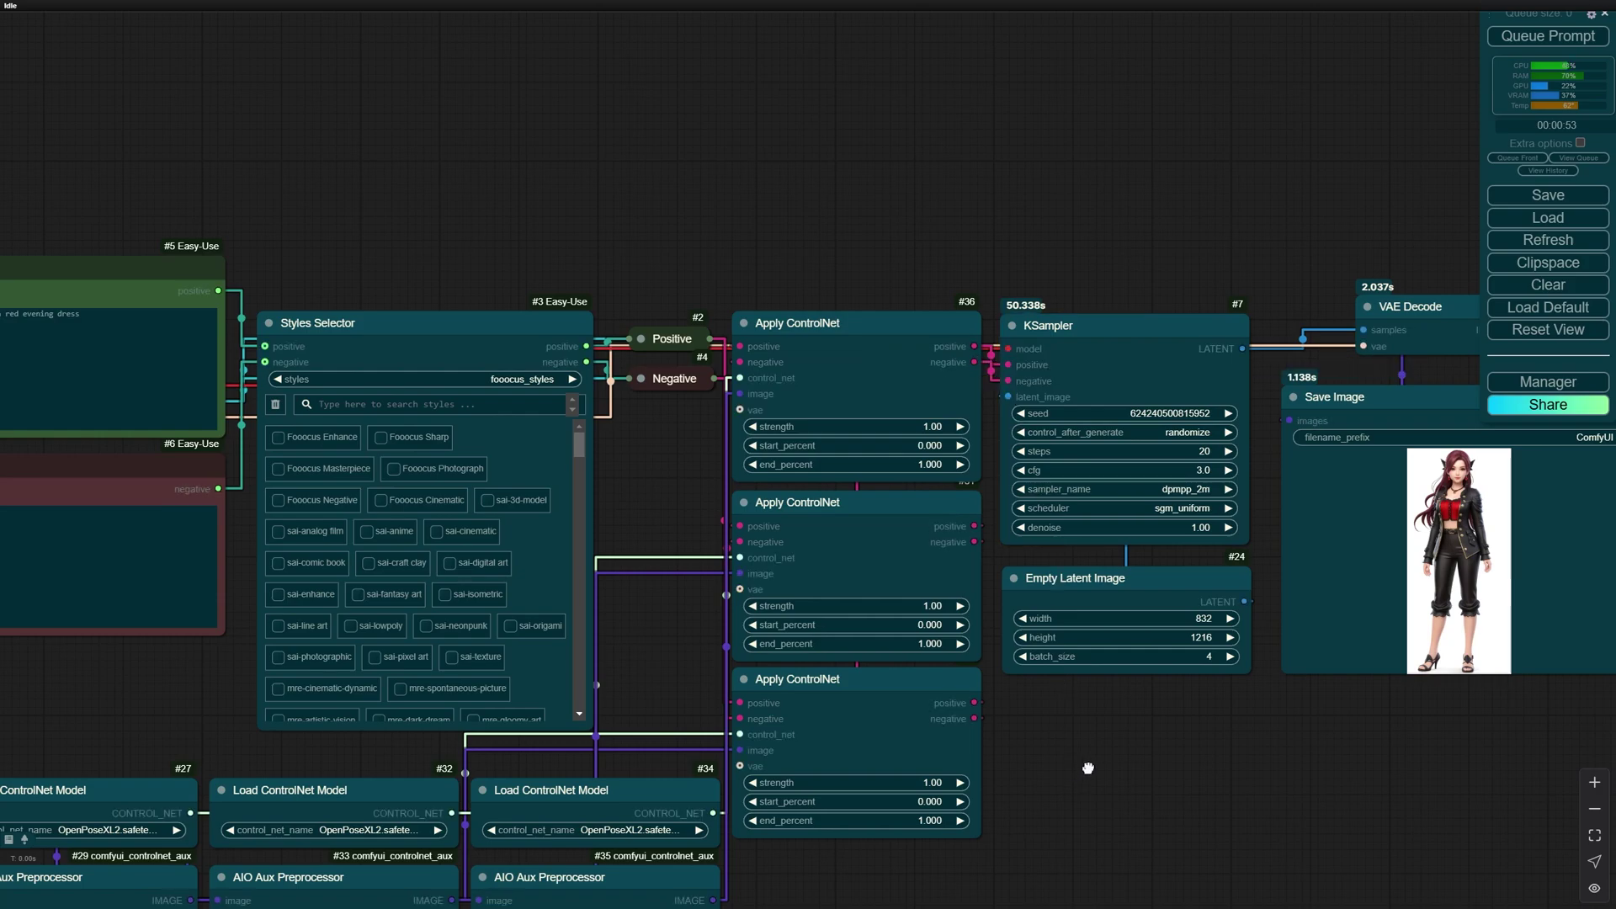
mouse_move(1068, 780)
left_mouse_down()
mouse_move(1102, 771)
mouse_move(1096, 693)
left_mouse_up()
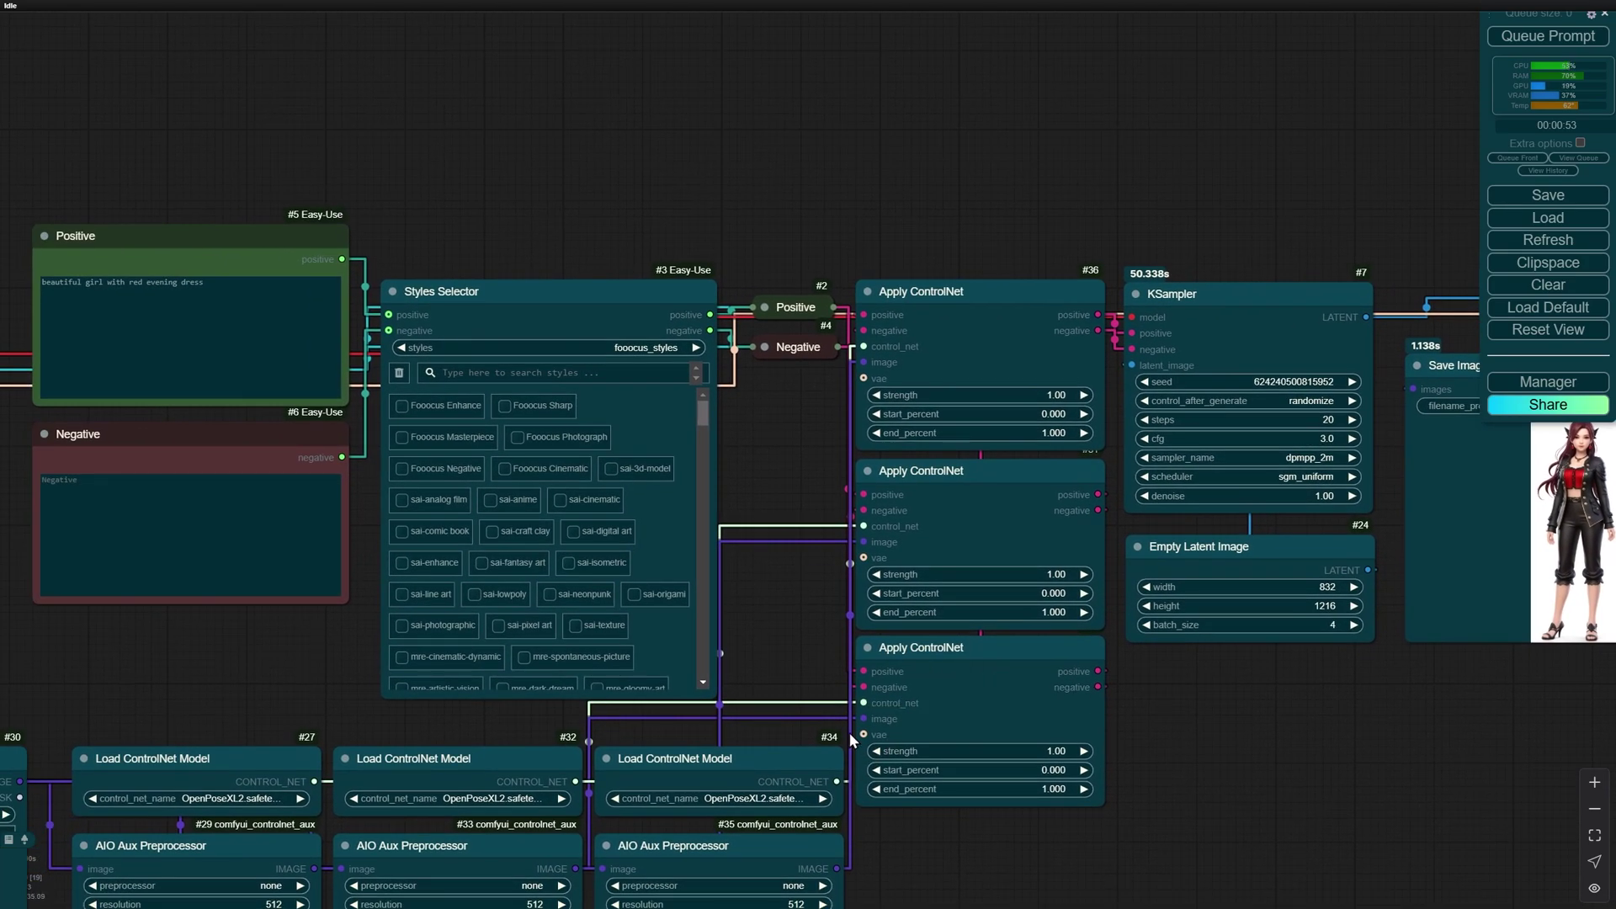
scroll(783, 459, "down", 2)
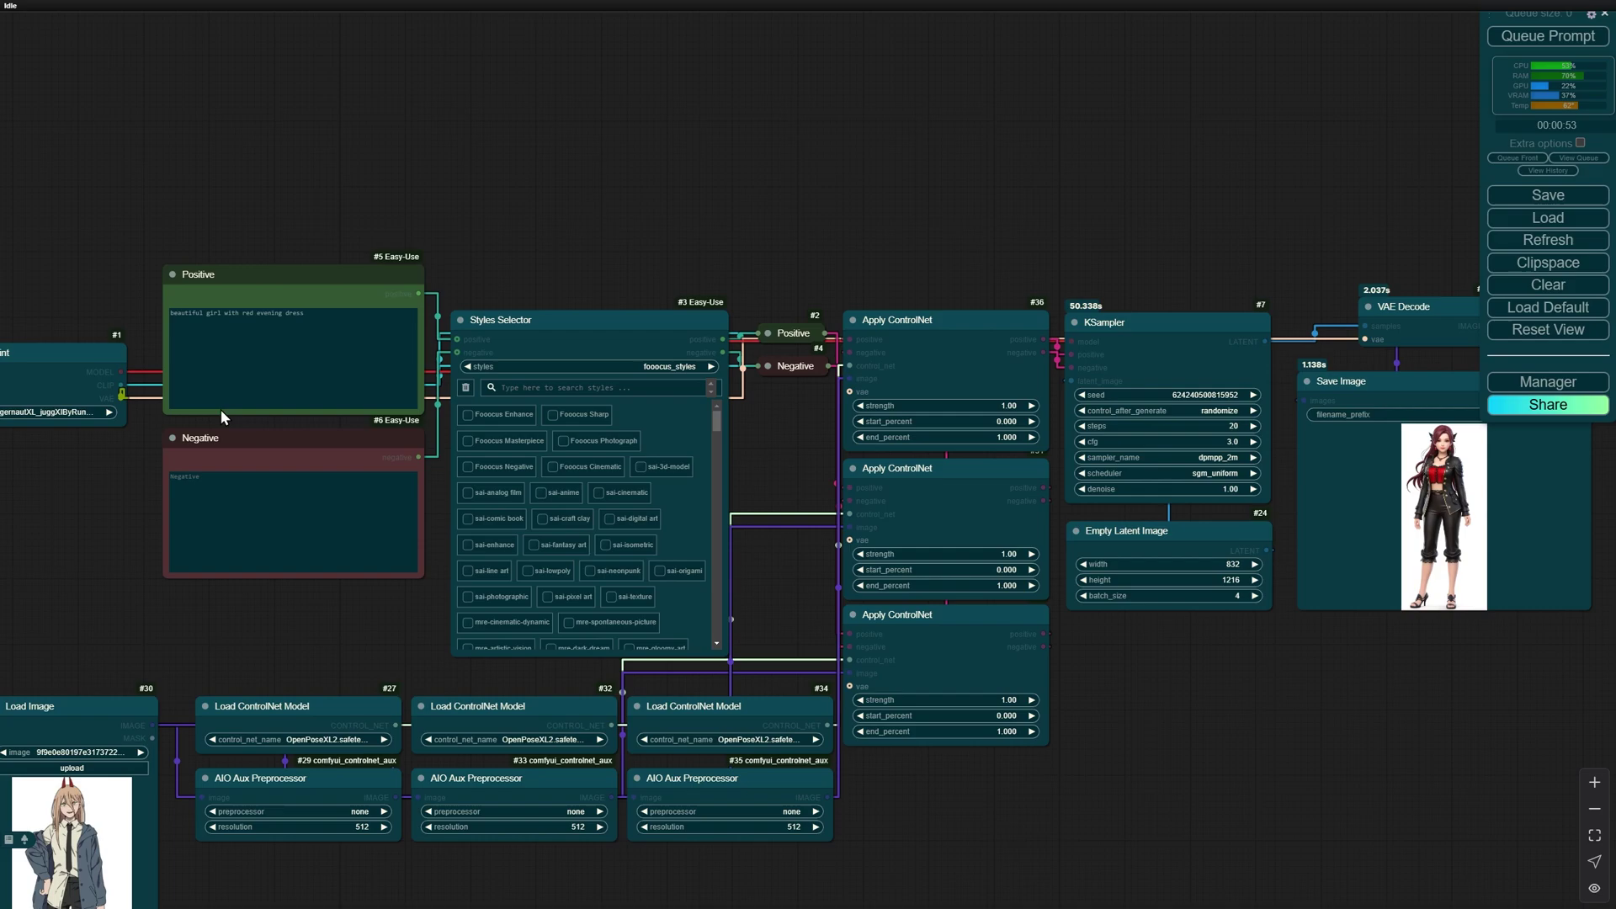
Set the second and third loaders to controlnet-sd21-canny and control-lora-depth-rank128.
left_click_drag(816, 409, 977, 270)
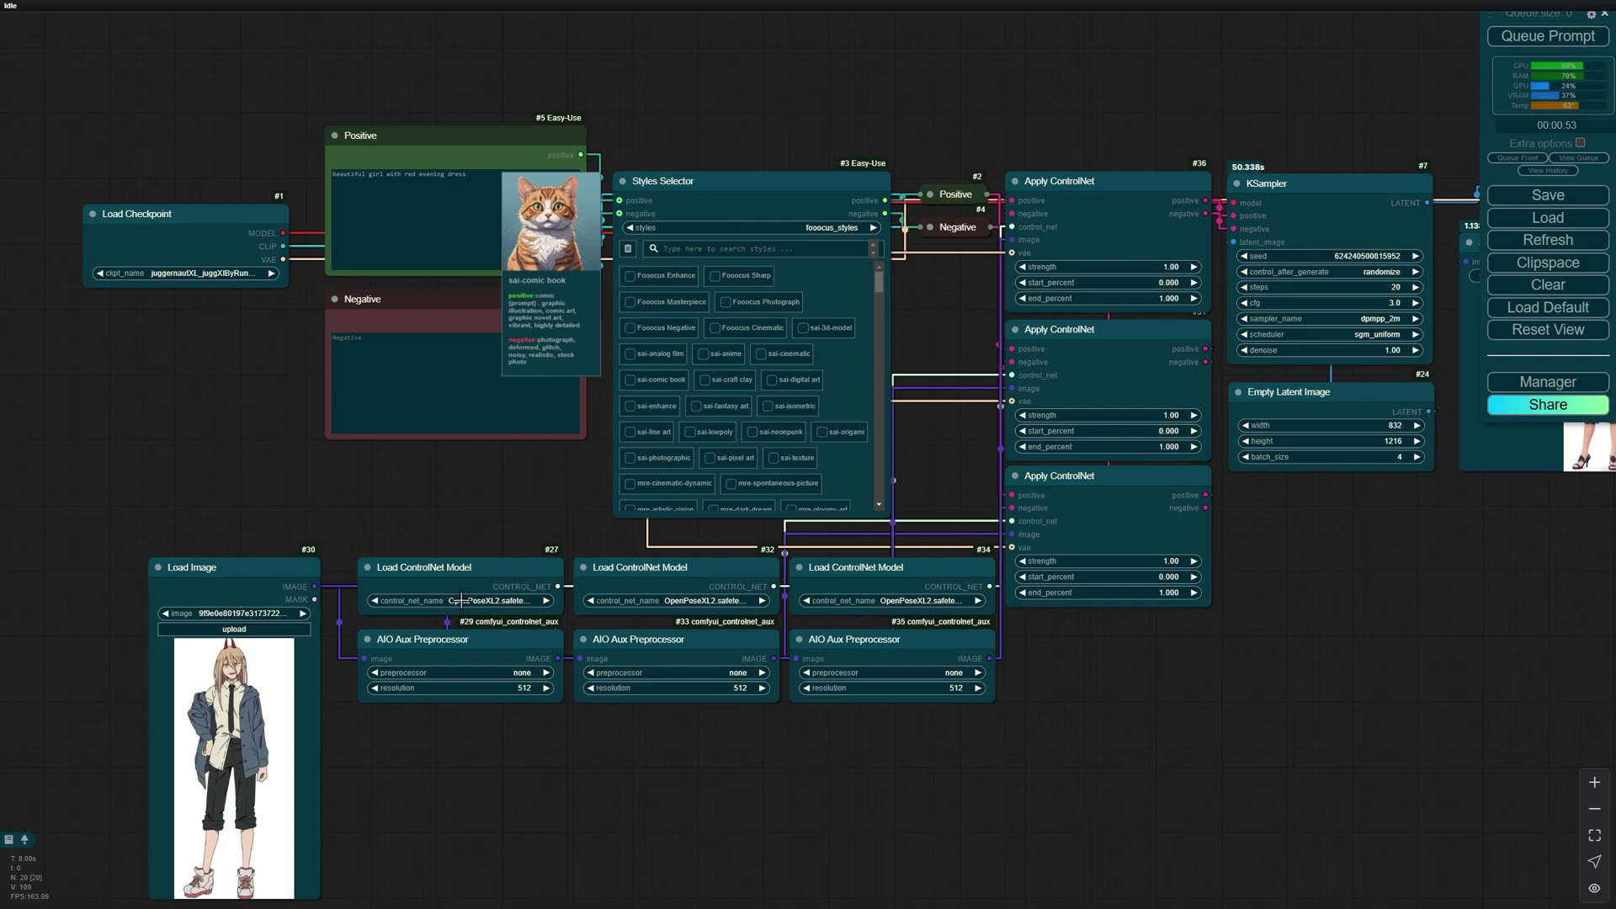
left_click(694, 601)
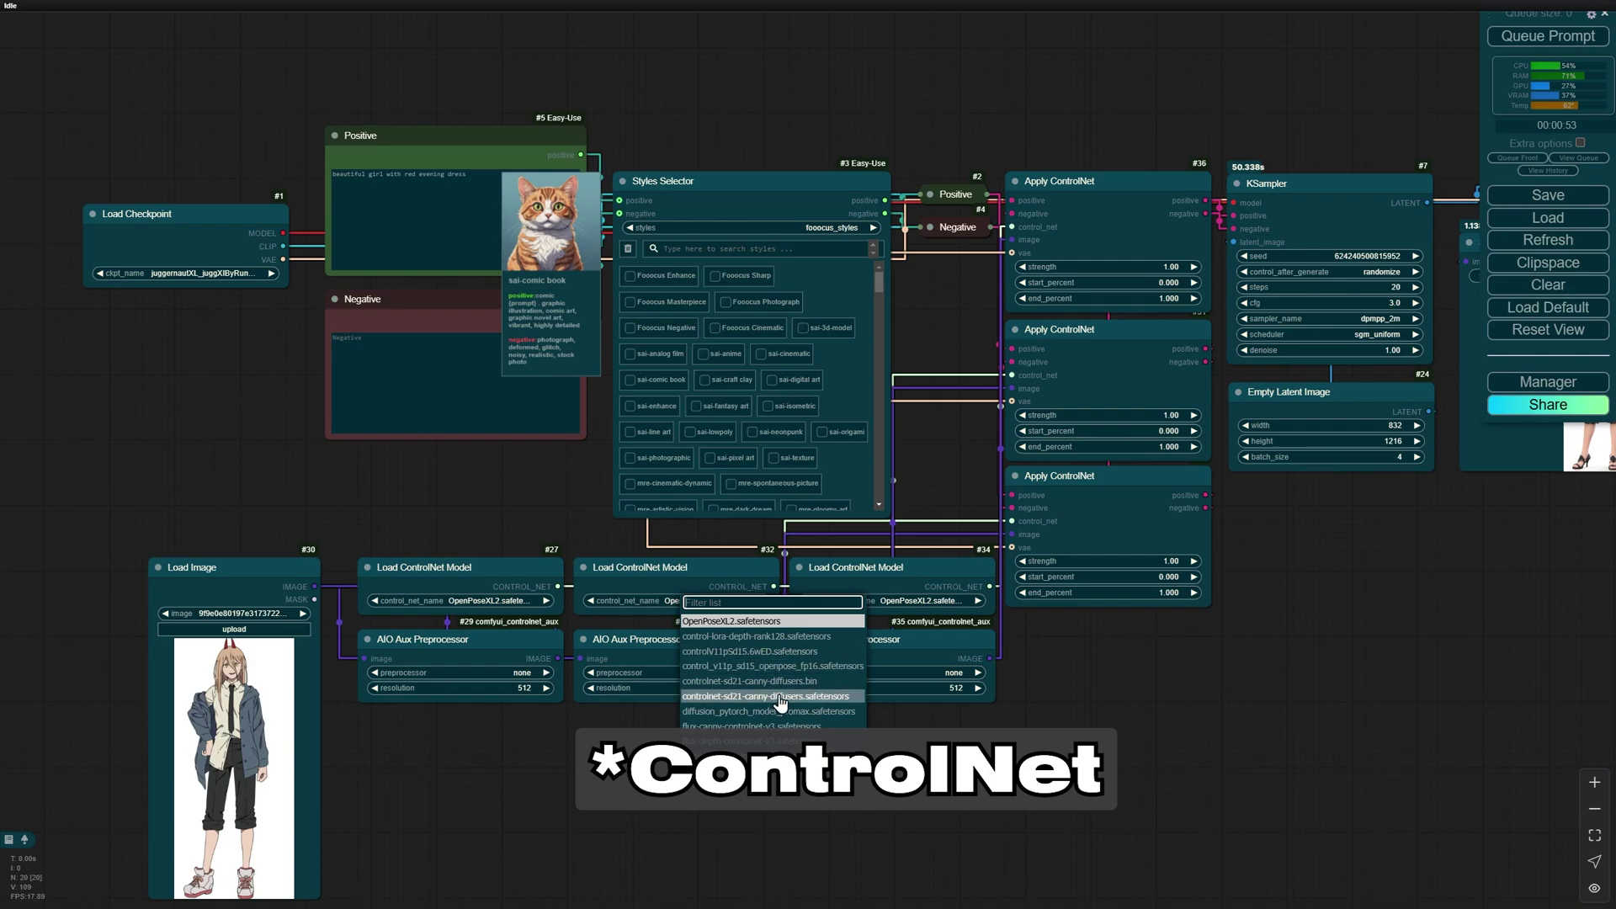
left_click(722, 696)
left_click(906, 602)
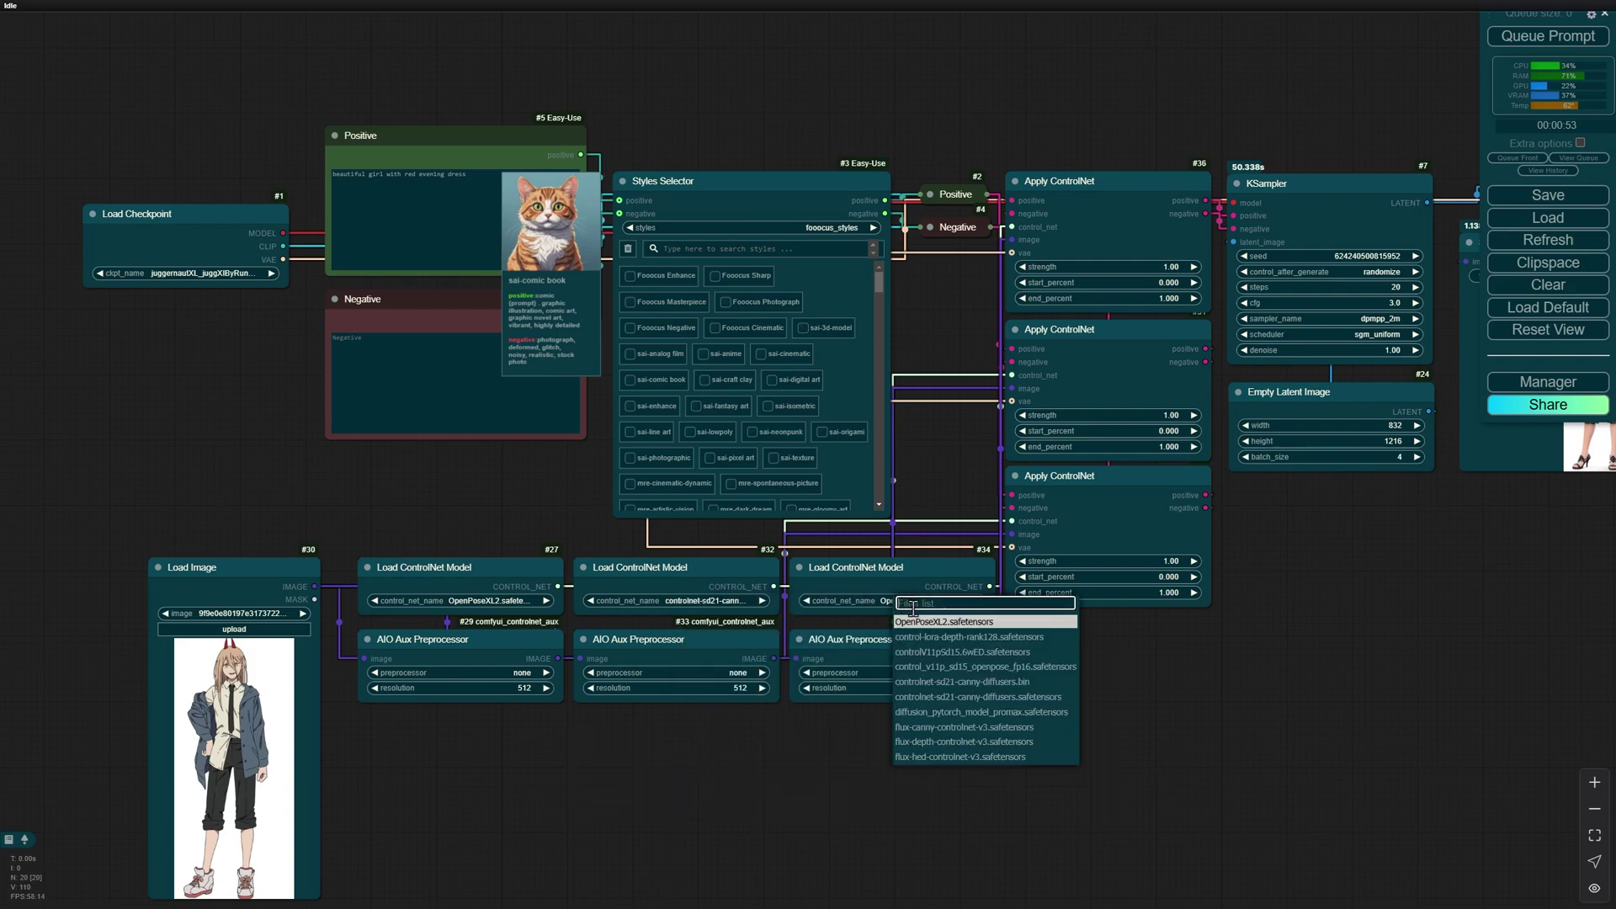
left_click(957, 640)
Set the three preprocessors to Openpose, PyraCanny and DepthAnythingV2.
left_click(524, 673)
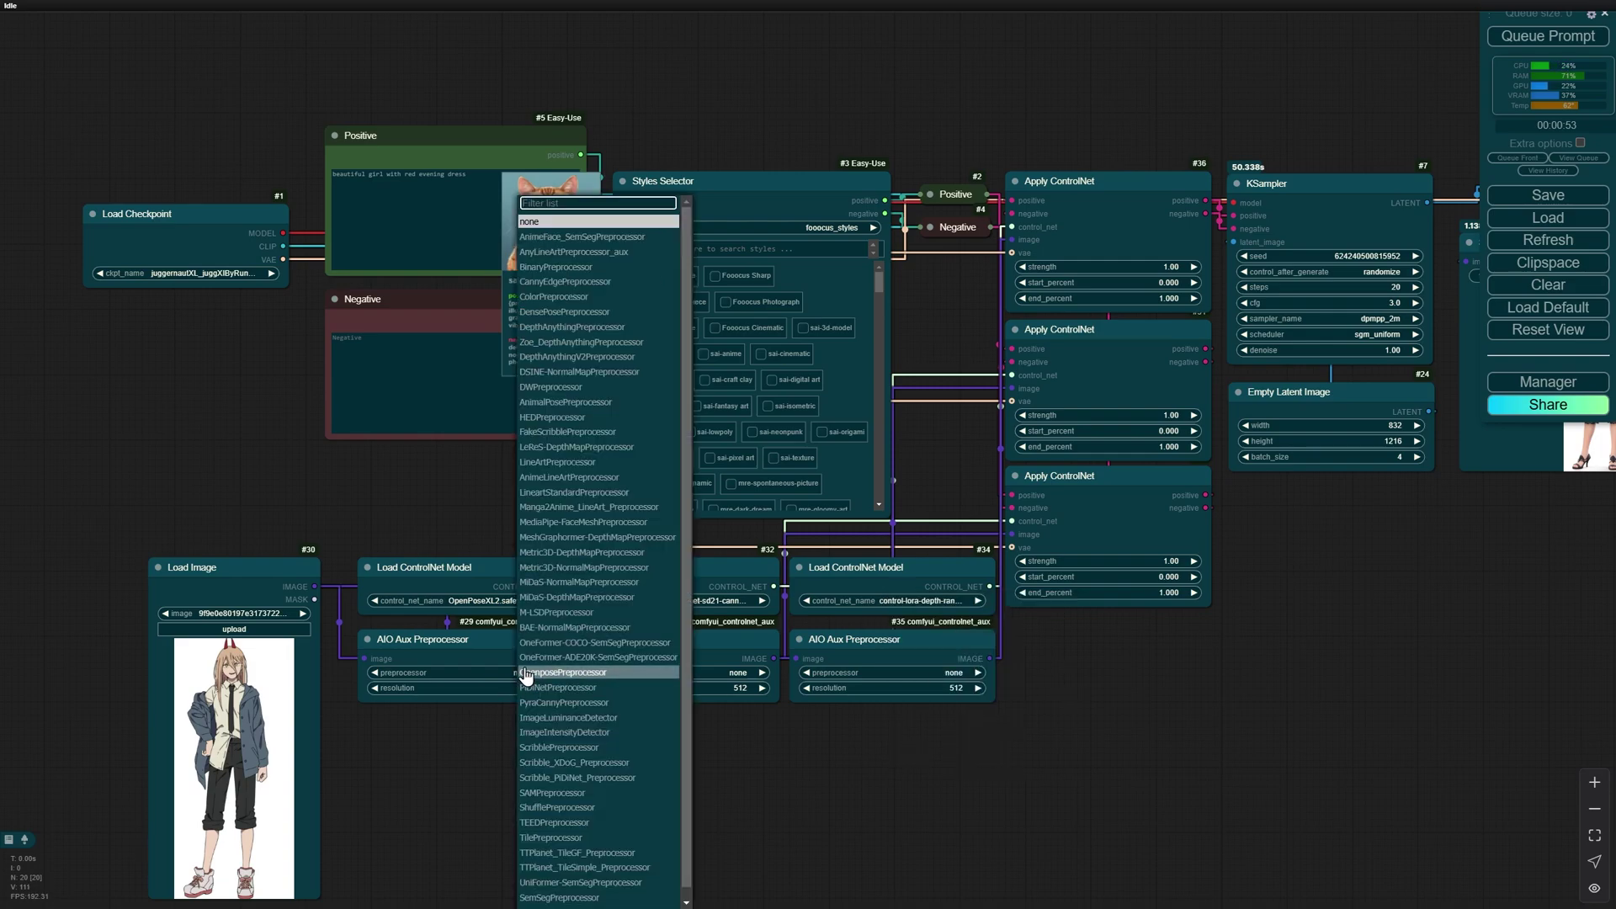
type("openpo")
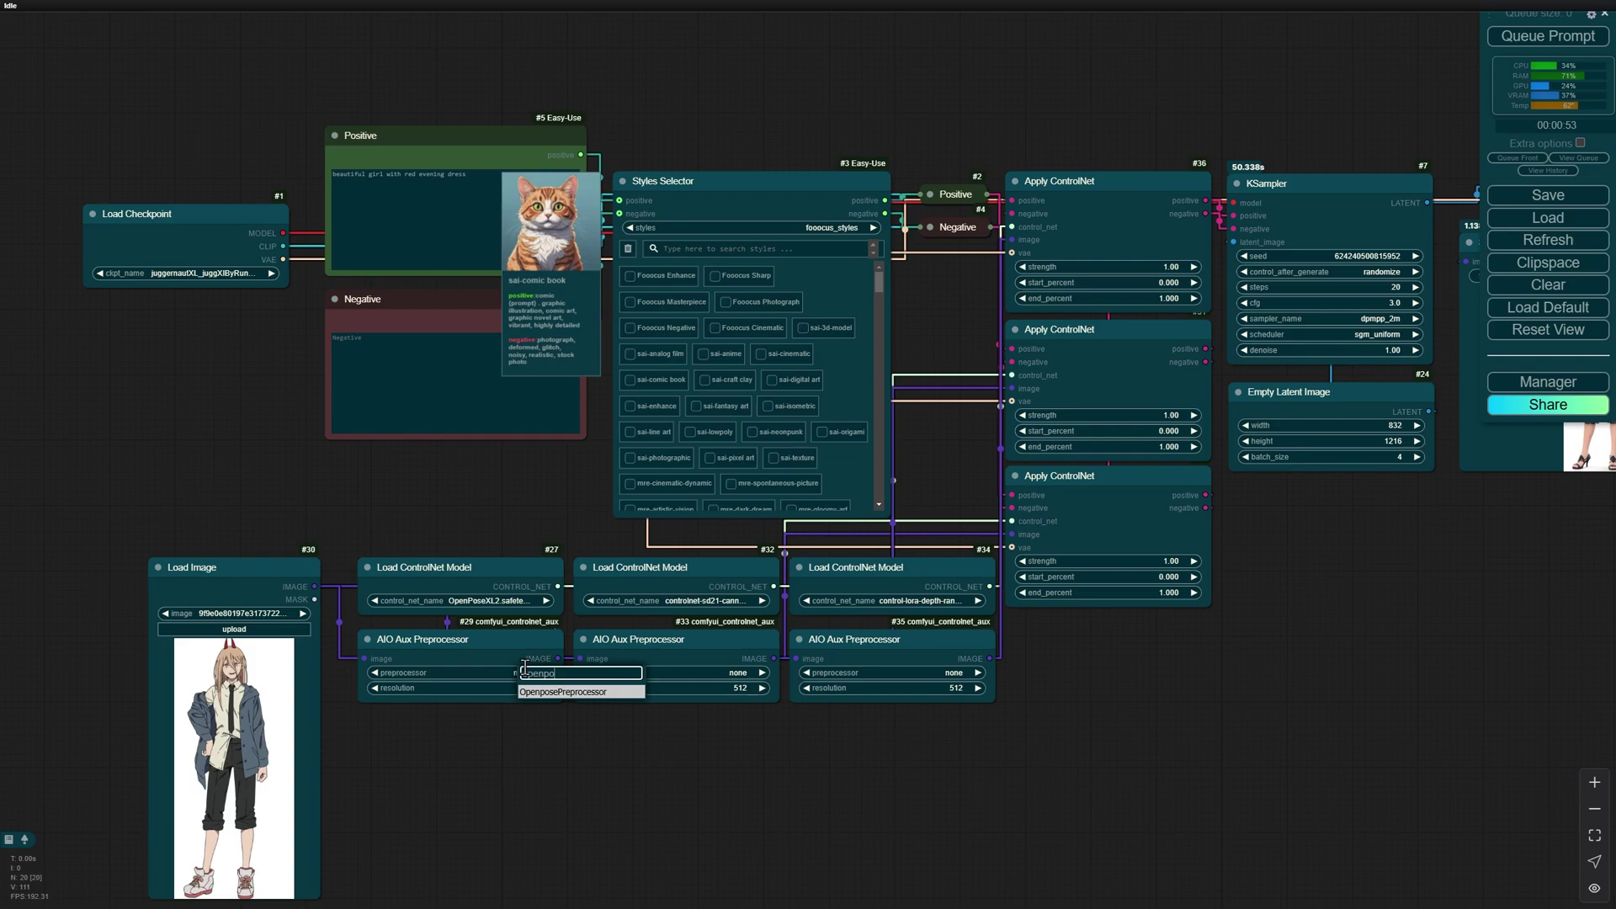
key("Return")
left_click(742, 675)
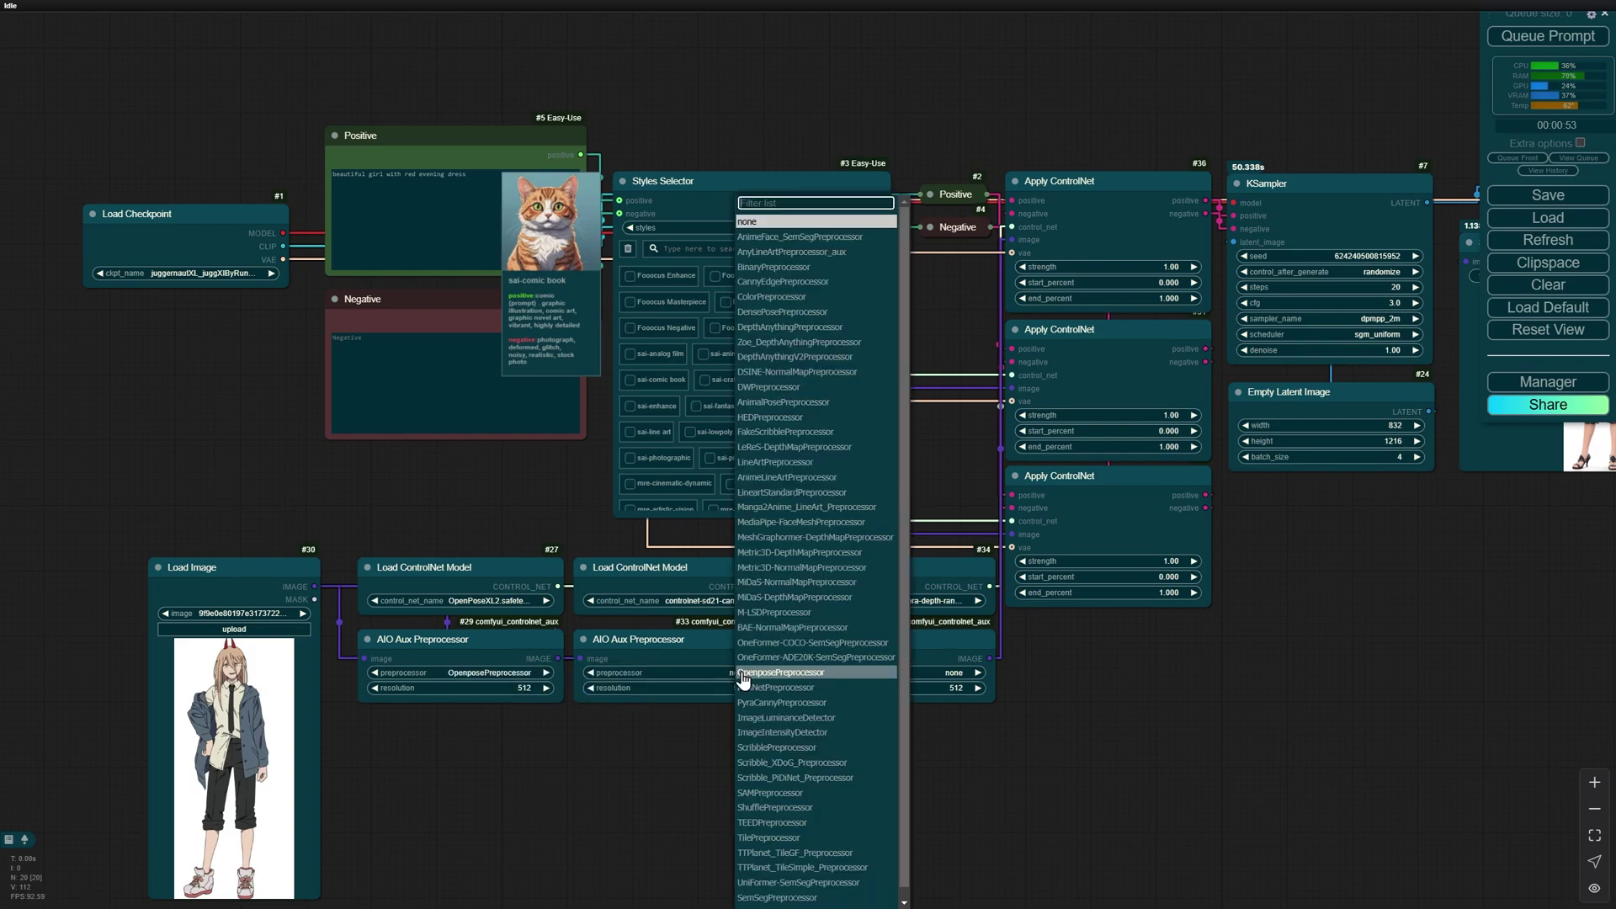
type("canni")
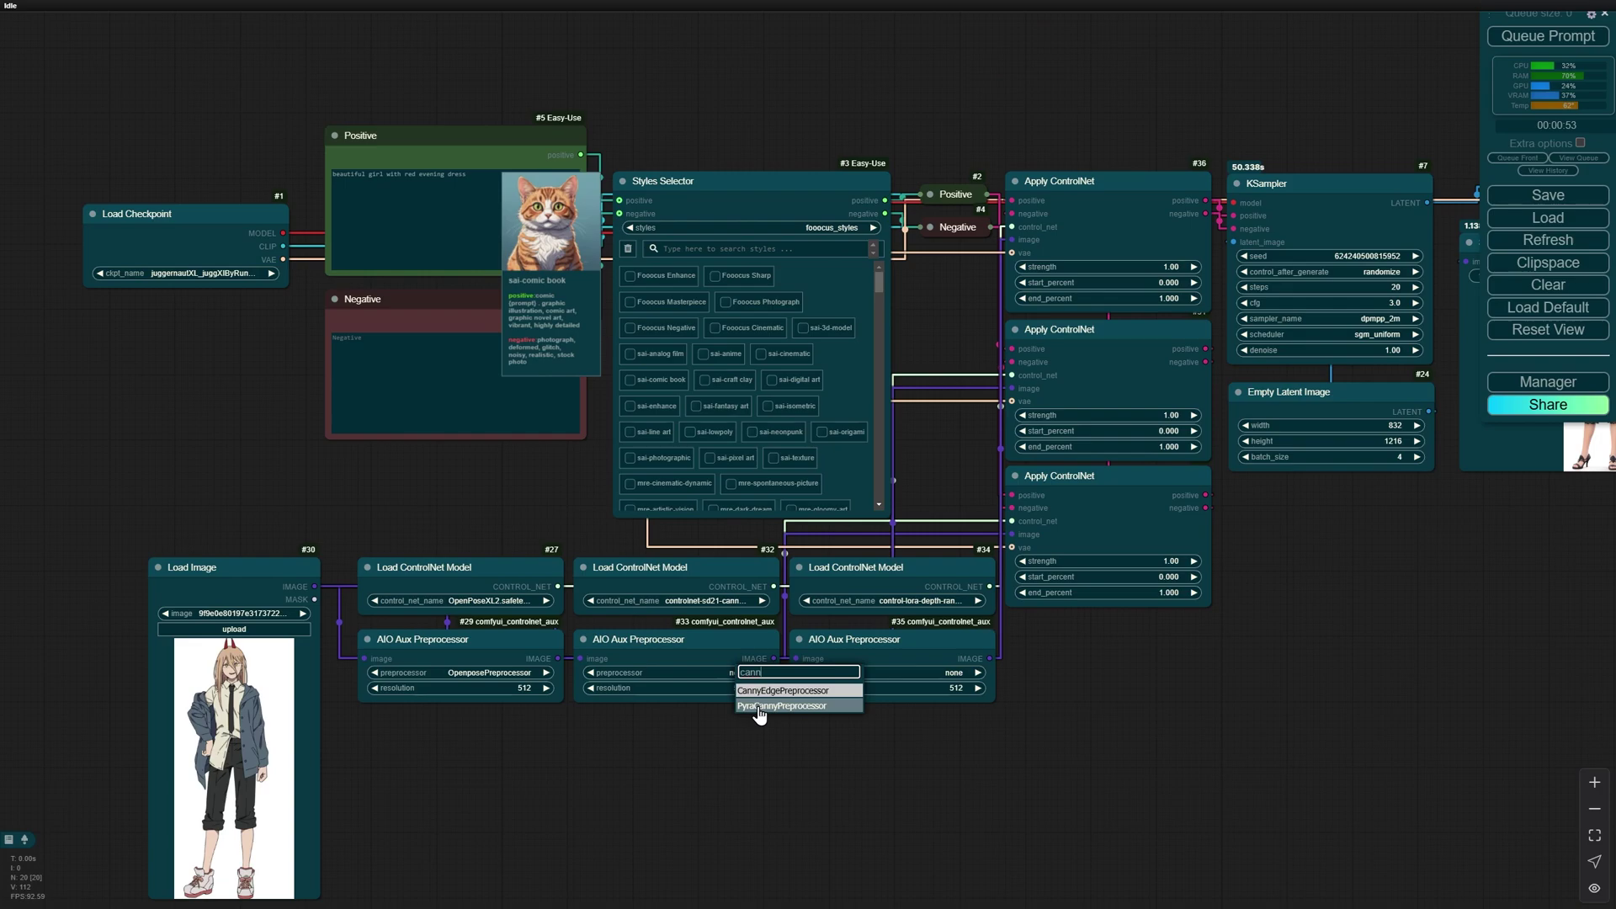
left_click(760, 706)
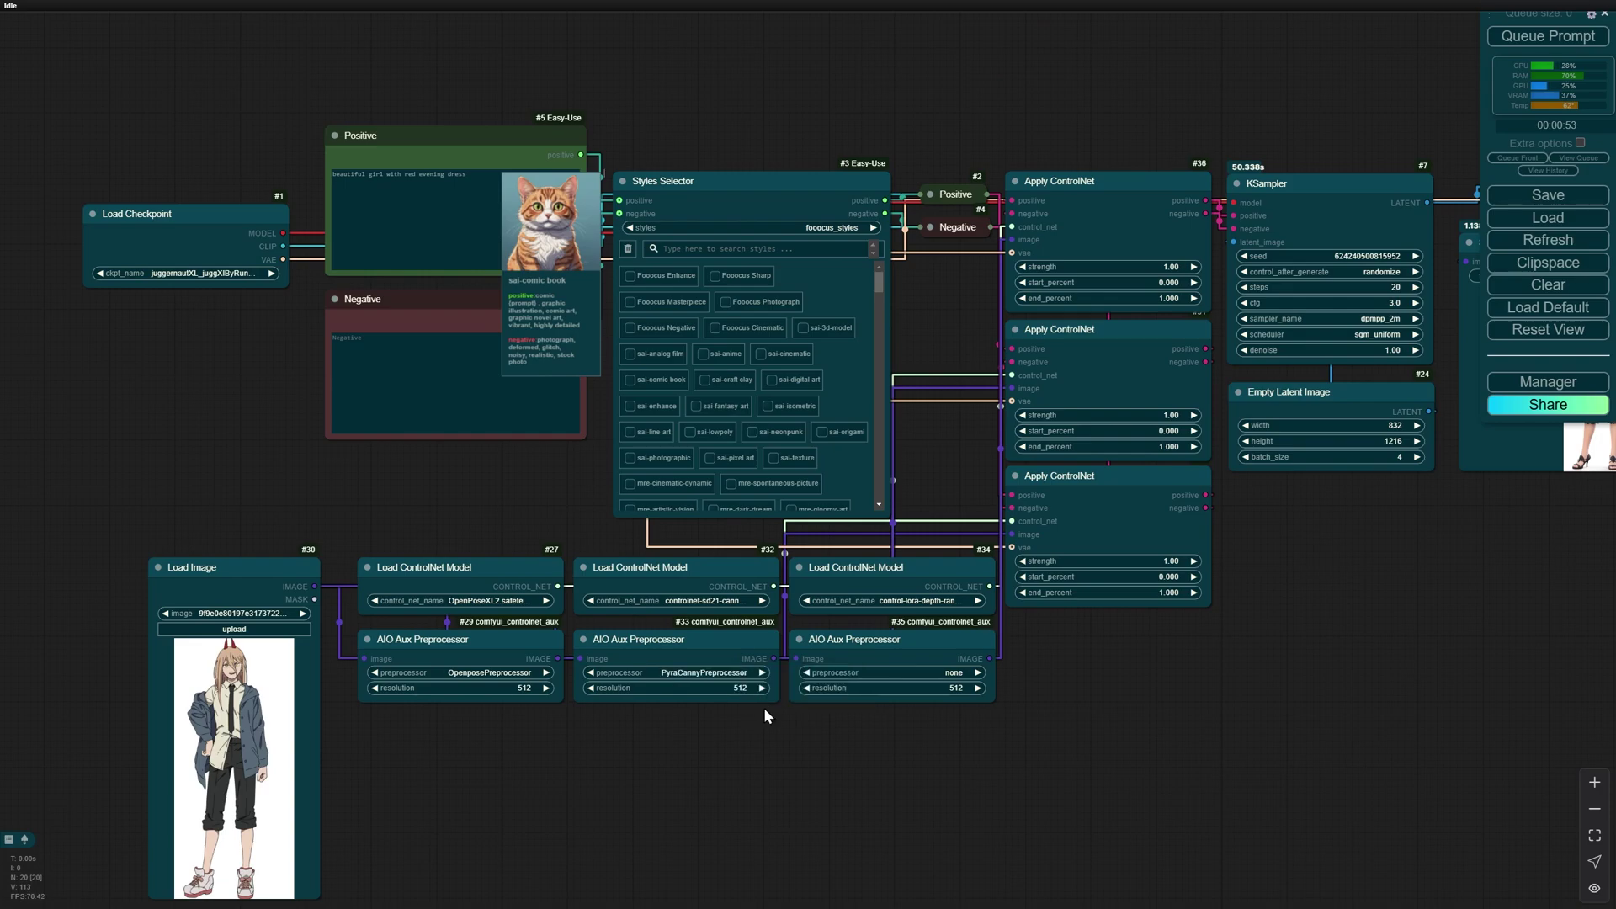
left_click(951, 673)
type("any")
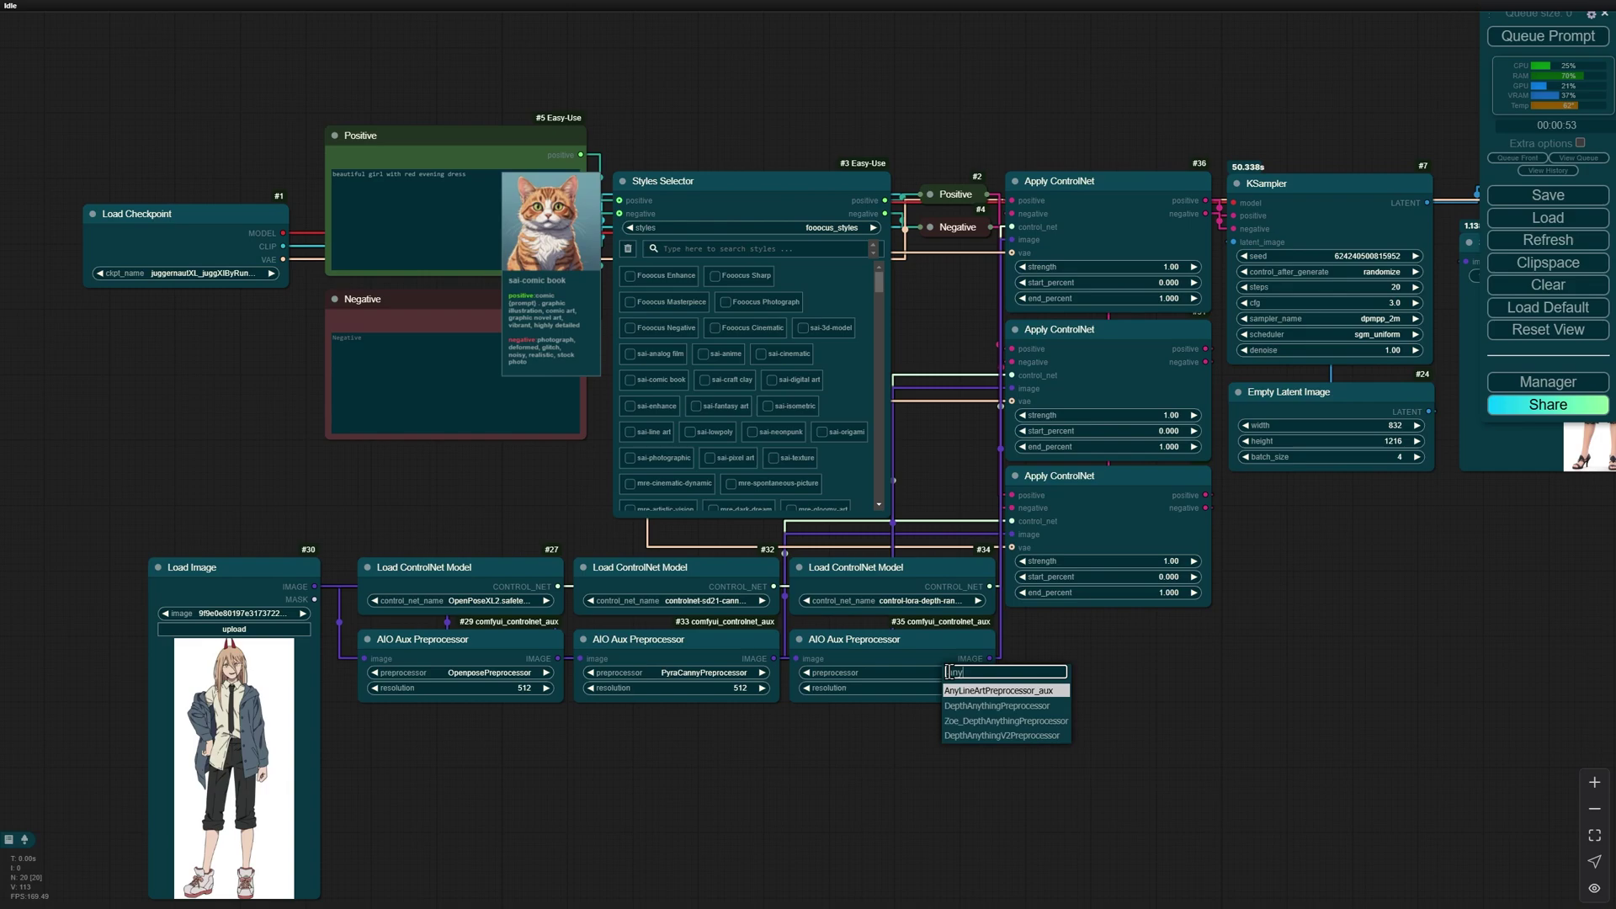
type("t")
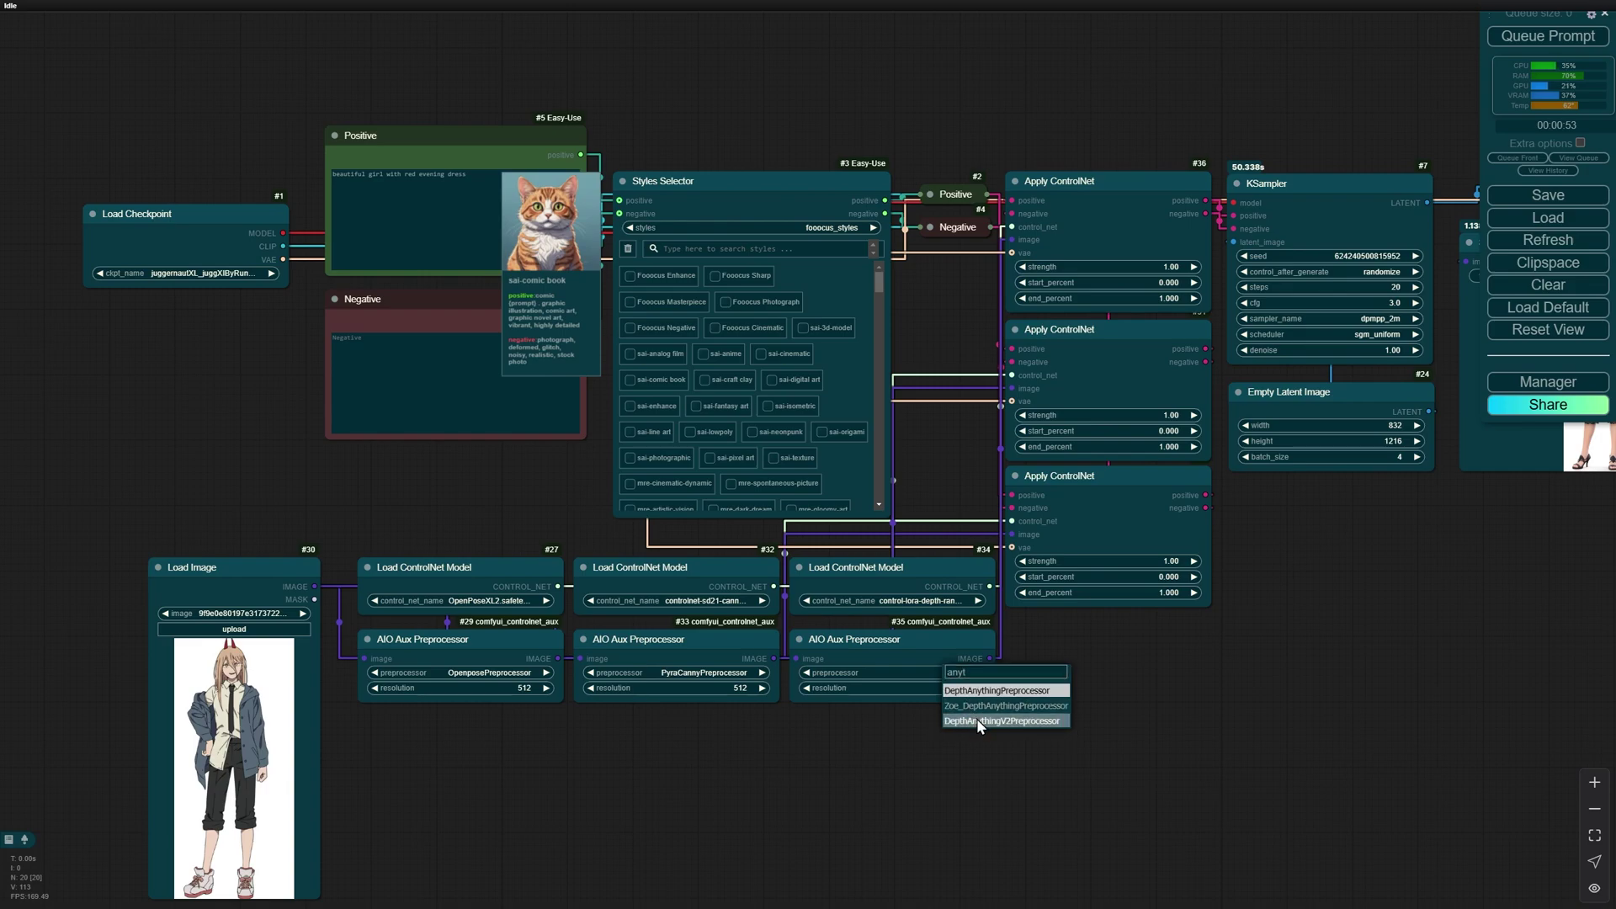
left_click(976, 721)
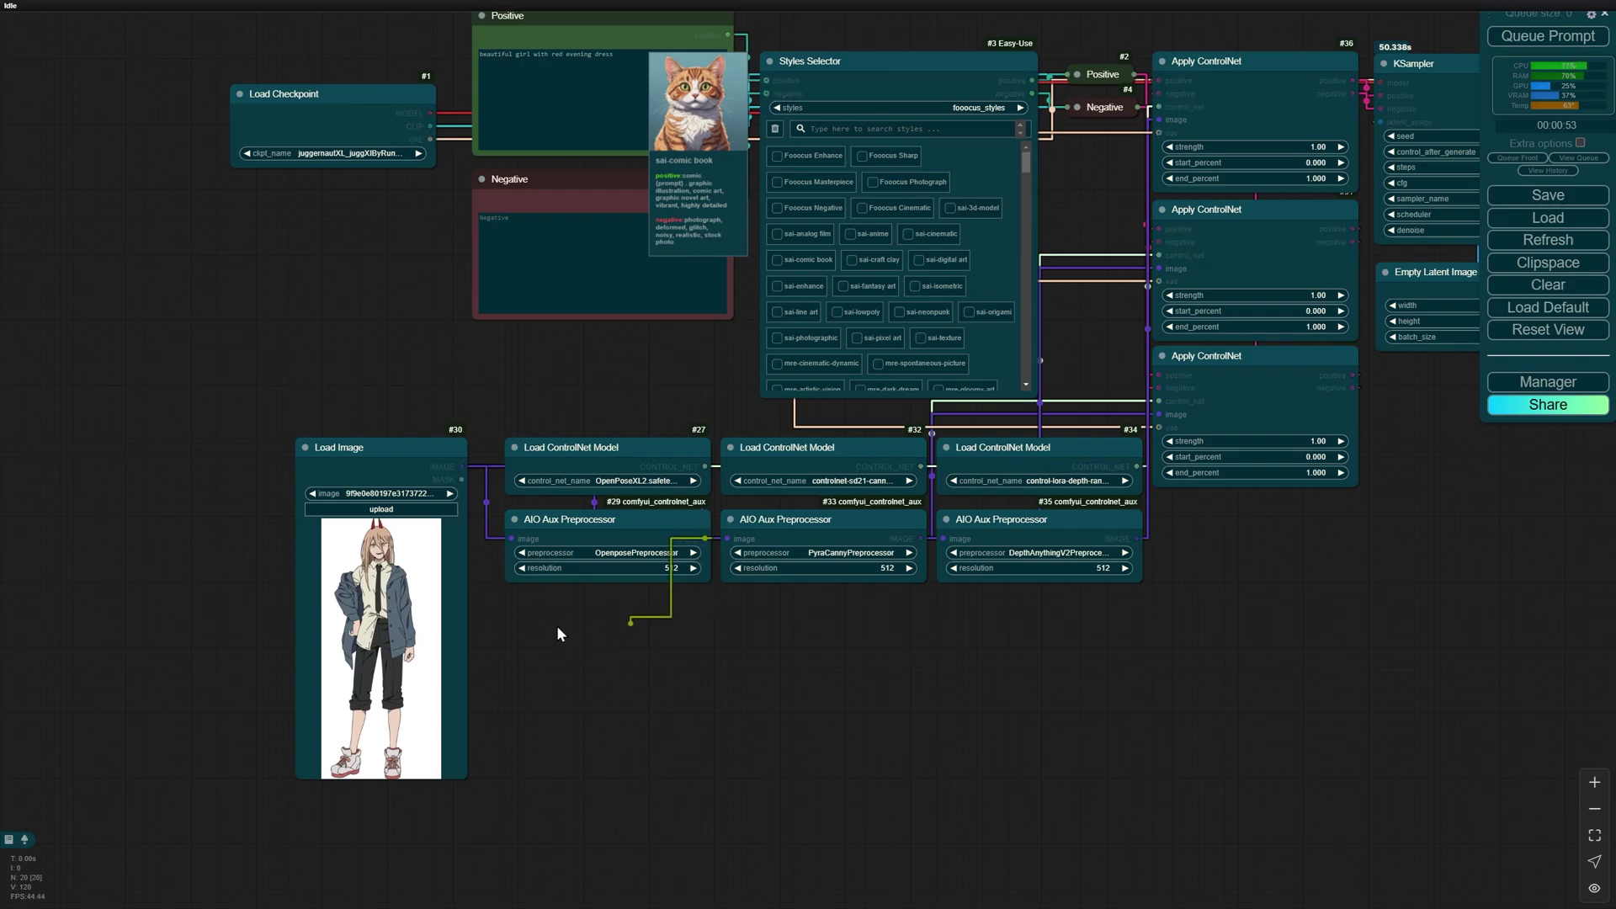
Add Preview Image nodes for the Openpose, canny and depth preprocessor outputs.
left_click_drag(708, 538, 521, 591)
left_click(543, 712)
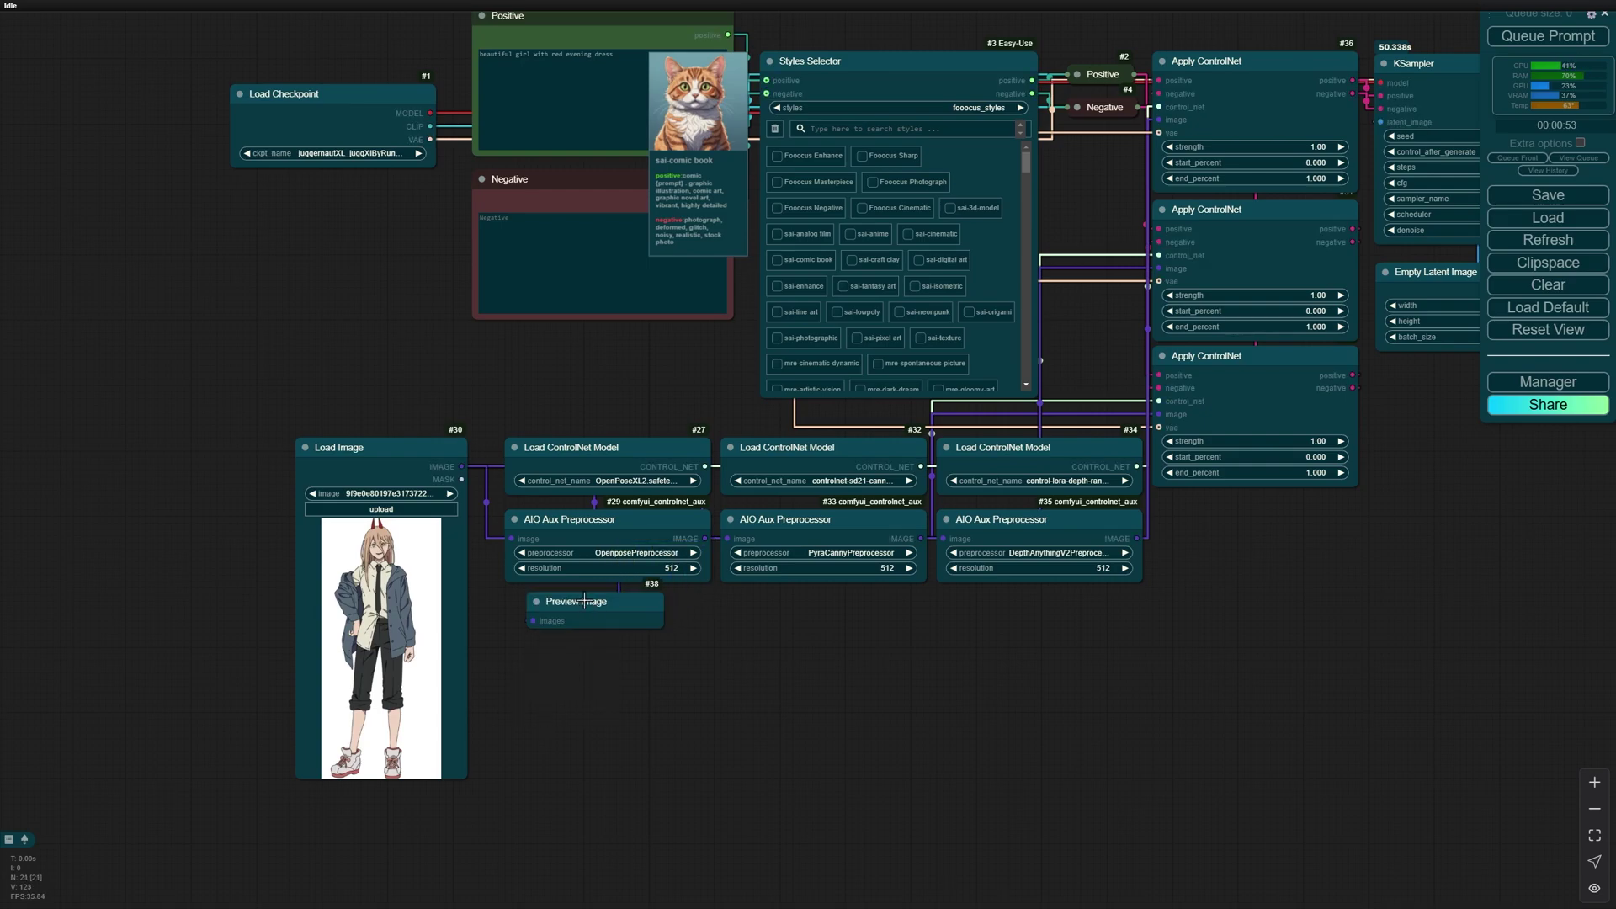
left_click_drag(607, 615, 587, 613)
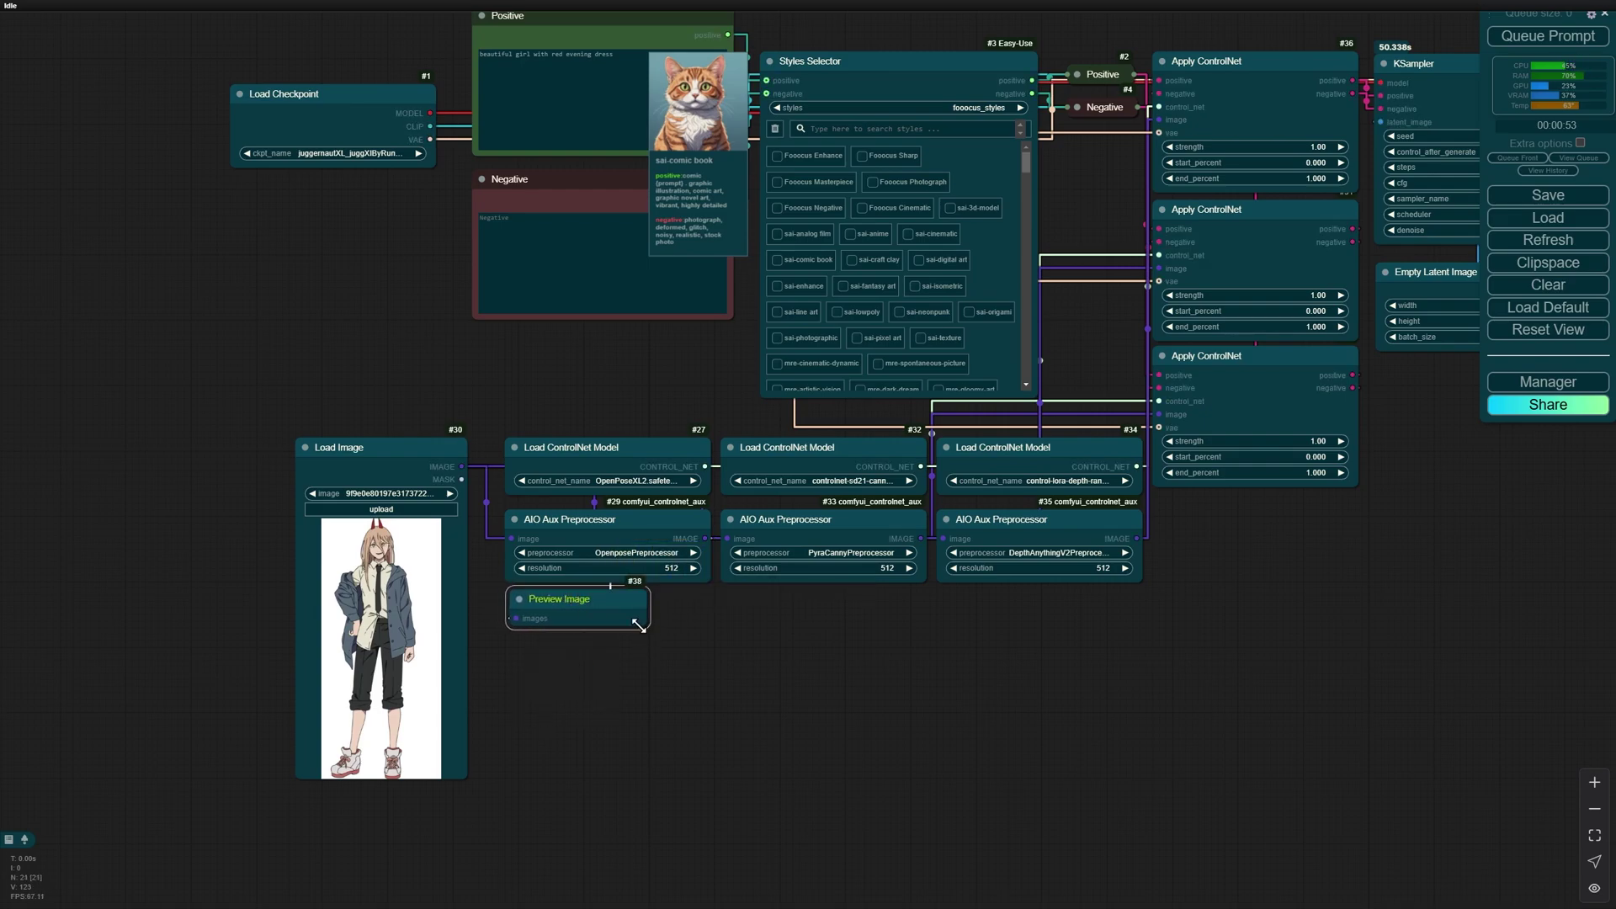
left_click_drag(676, 679, 704, 760)
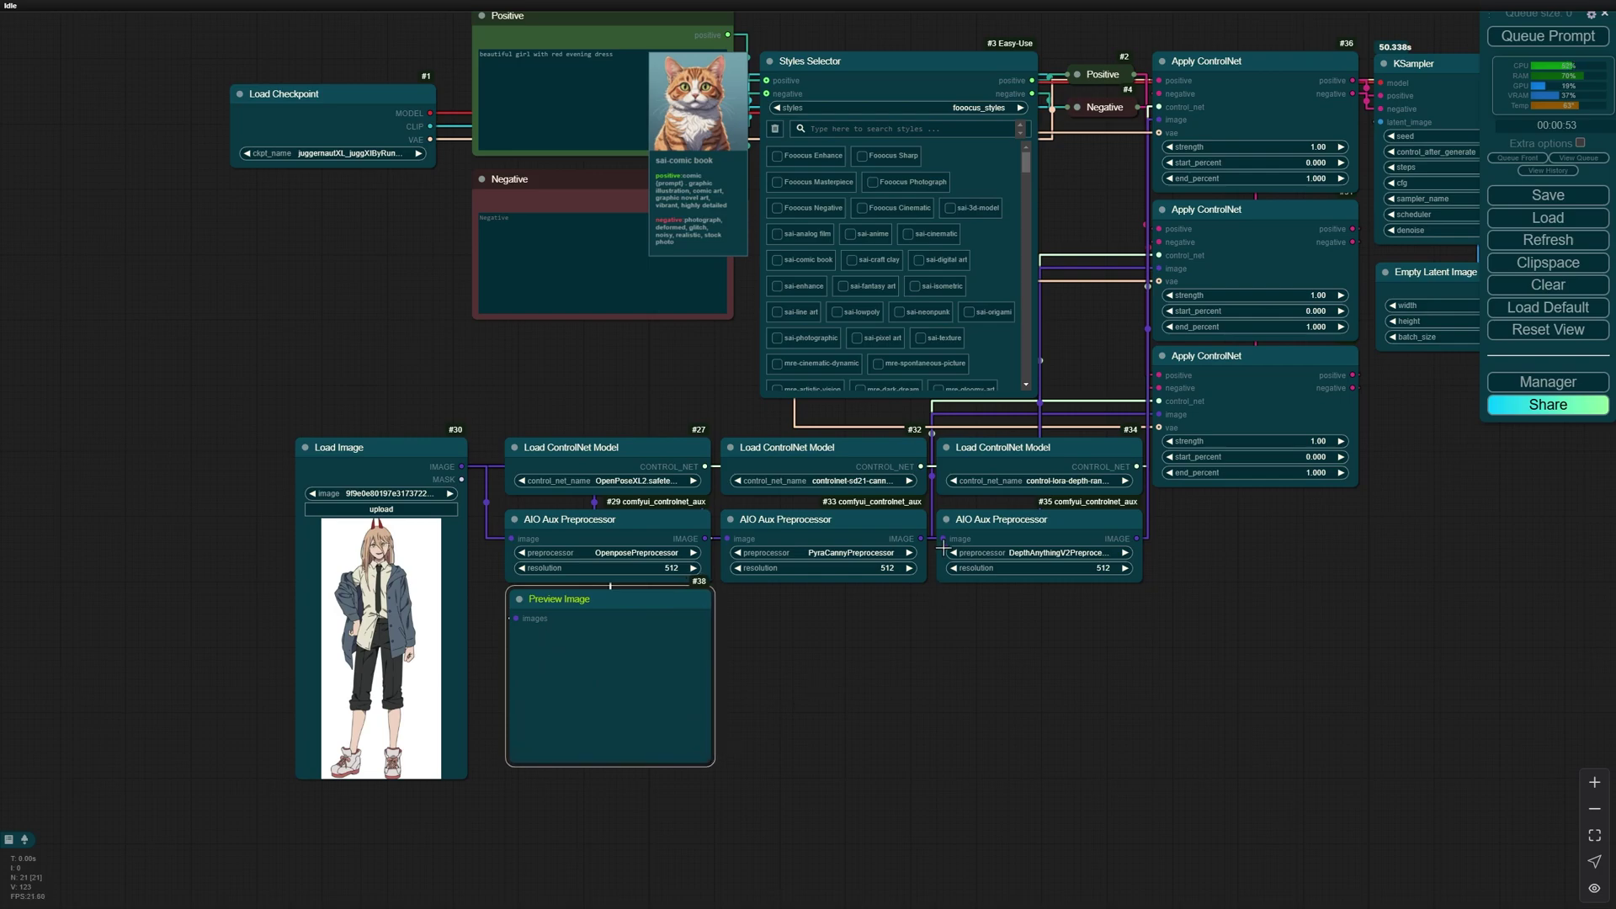
left_click_drag(921, 538, 827, 591)
left_click_drag(1137, 539, 999, 588)
left_click(1029, 707)
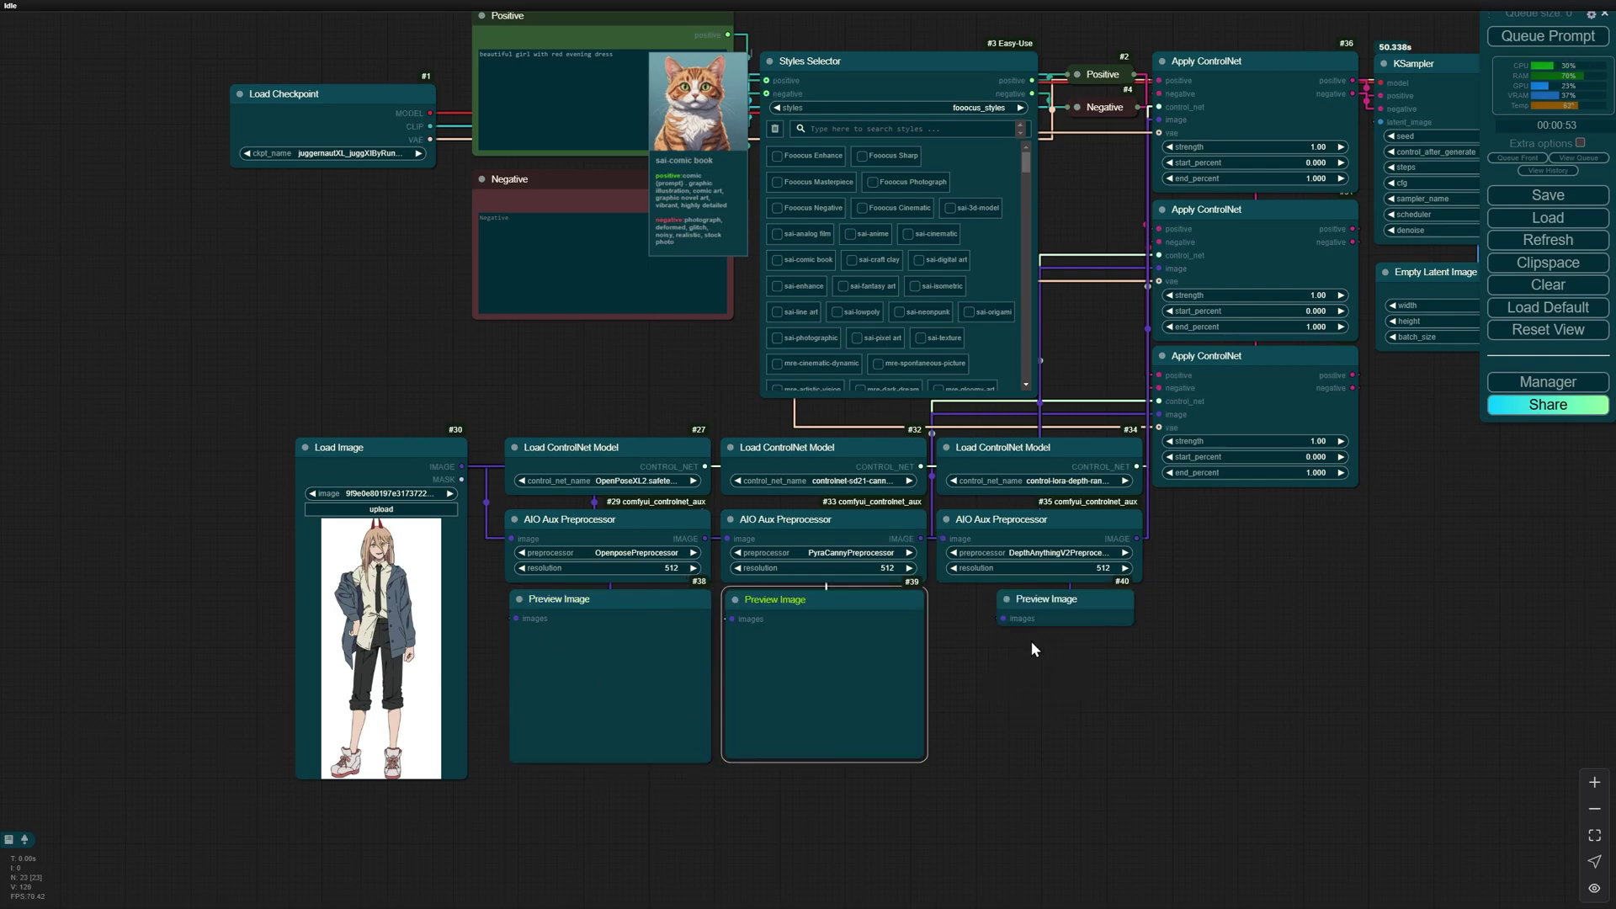
left_click_drag(1163, 610, 924, 663)
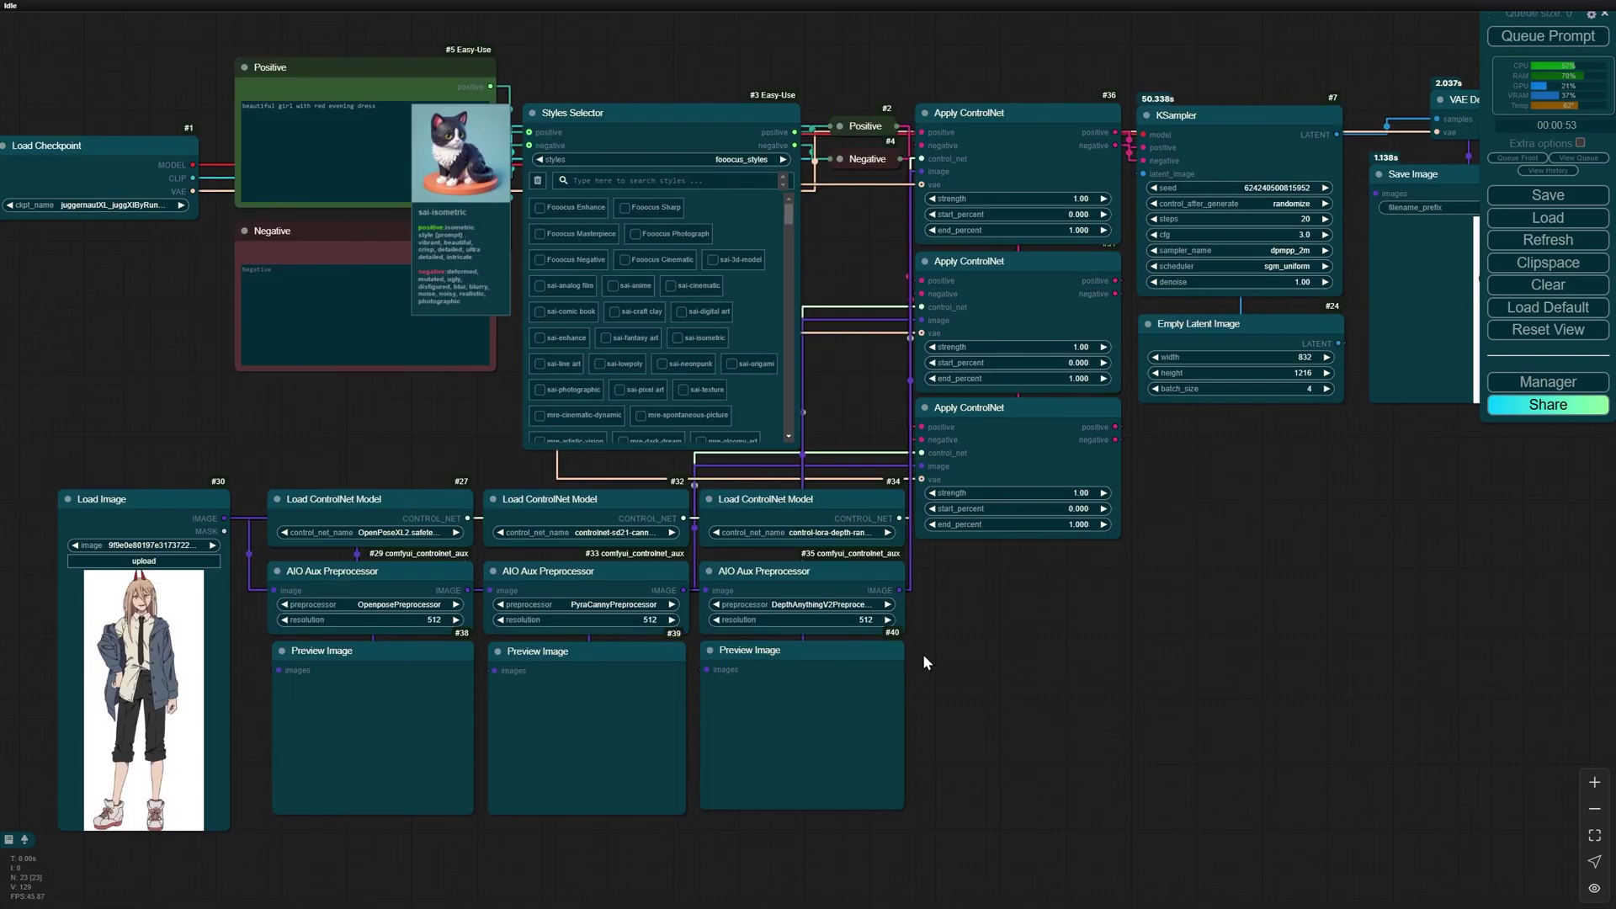
Run only the three selected preview nodes, then clear the selection.
left_click(748, 650)
left_click(591, 653, "shift")
left_click(436, 663, "shift")
right_click(438, 666)
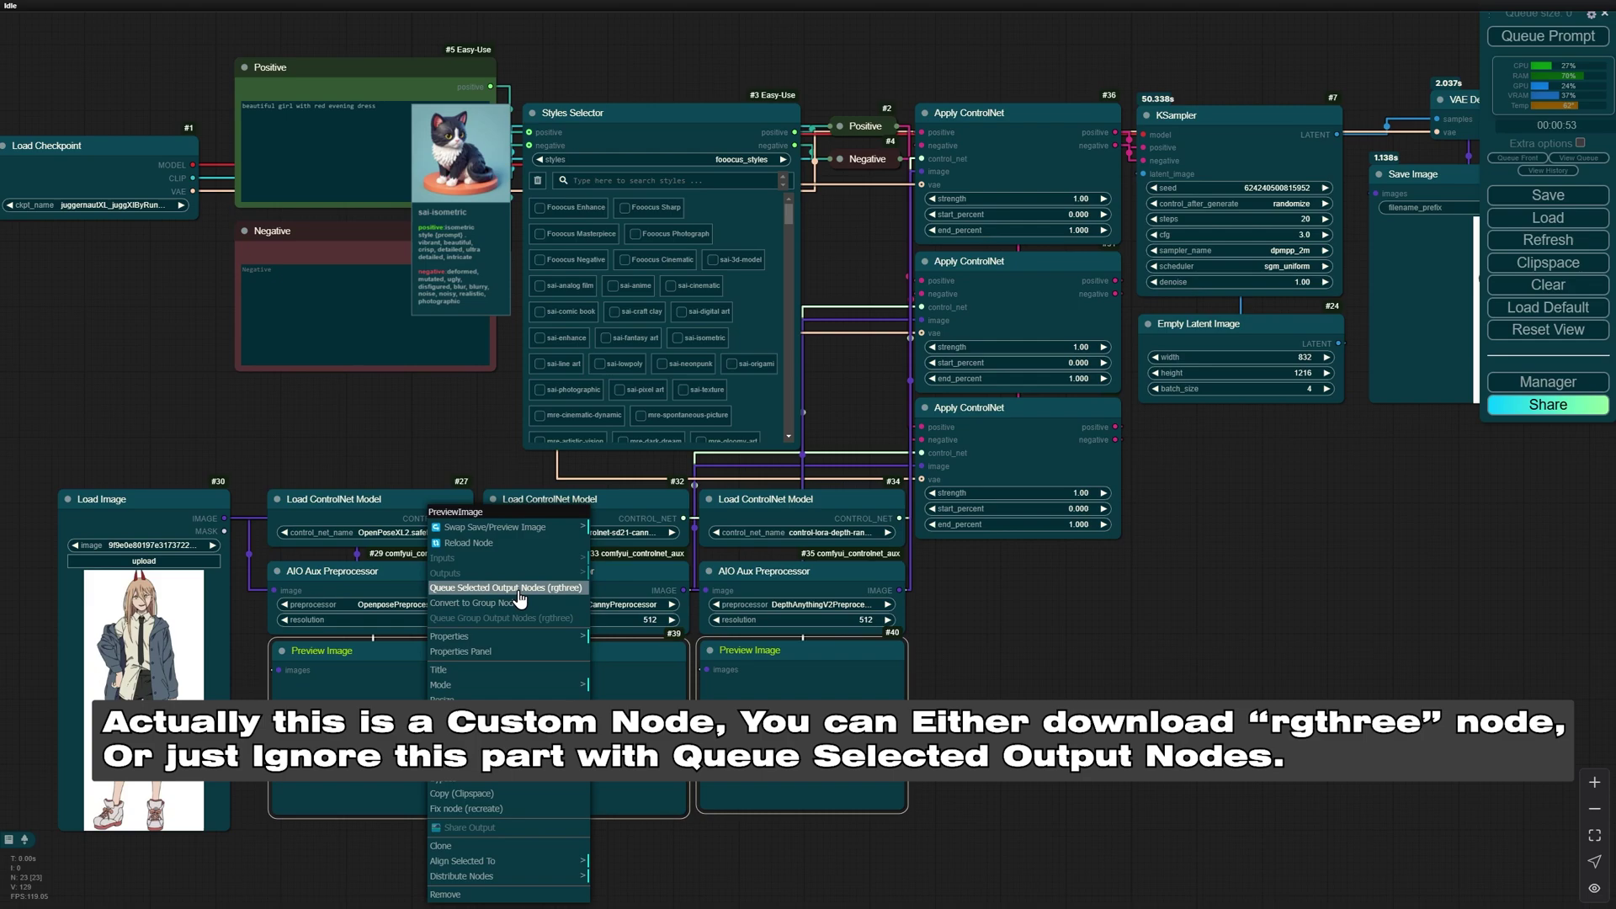
left_click(518, 597)
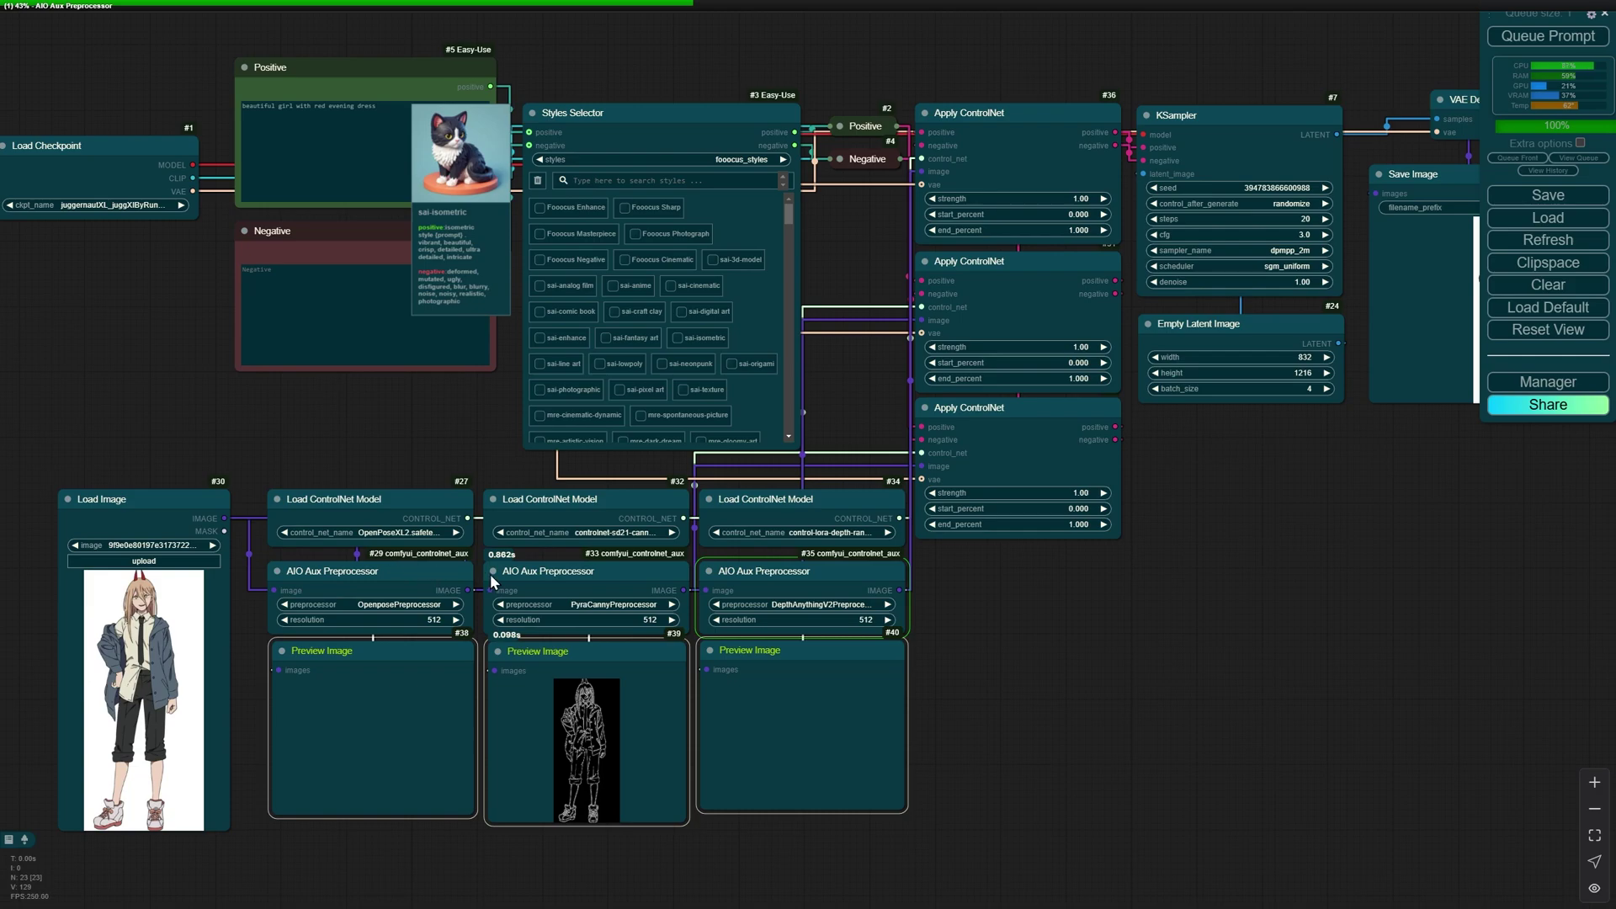
left_click(969, 639)
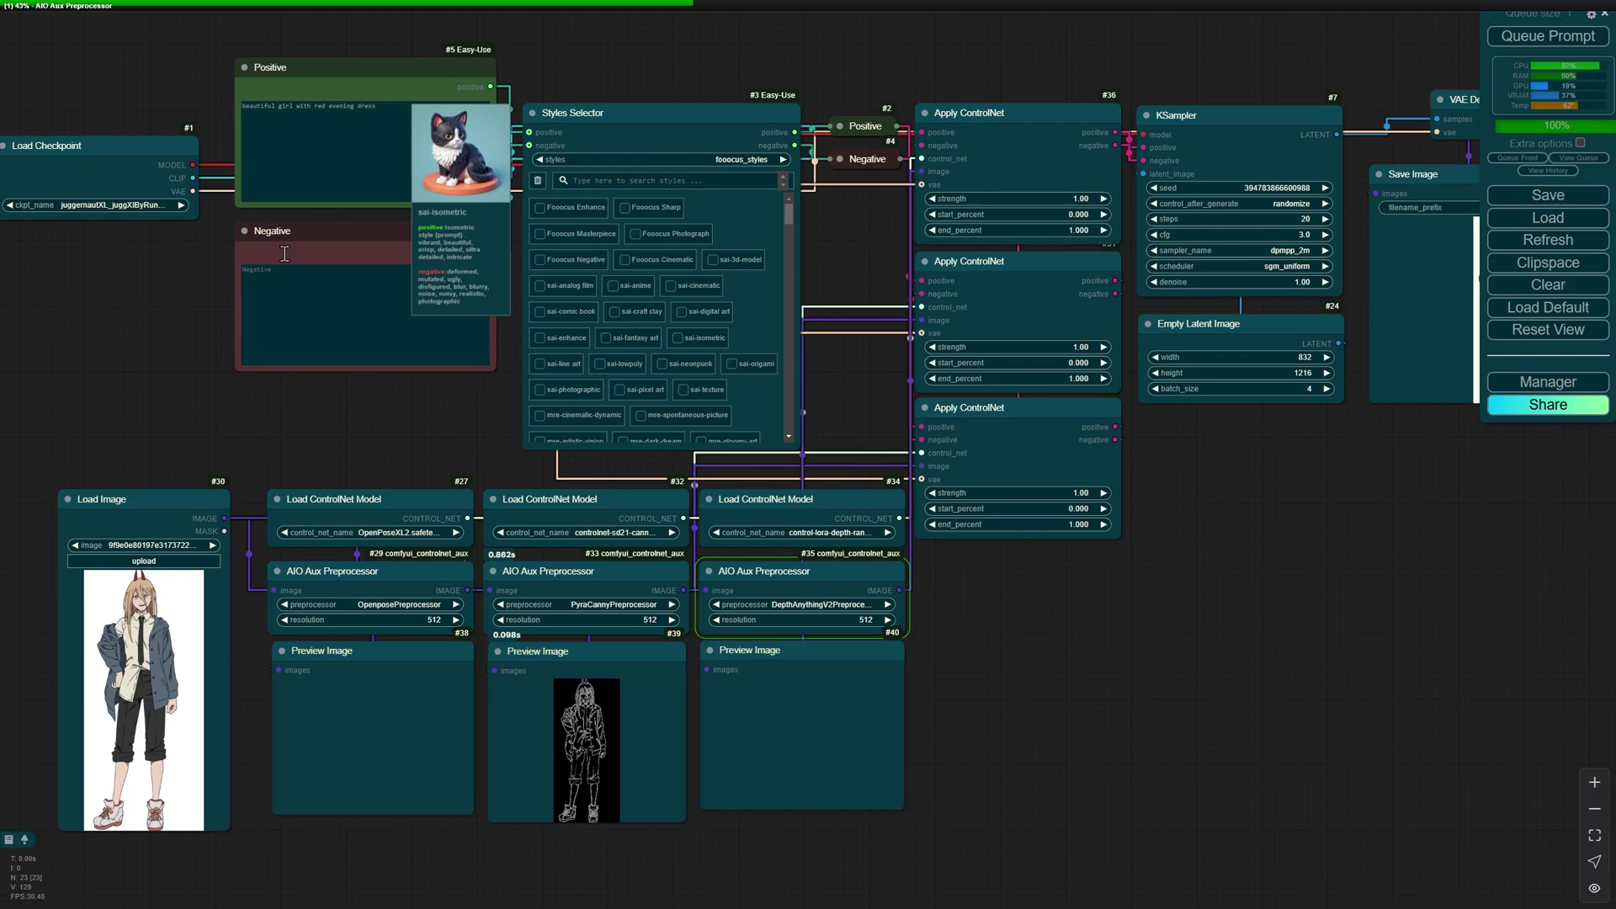
scroll(1196, 583, "down", 2)
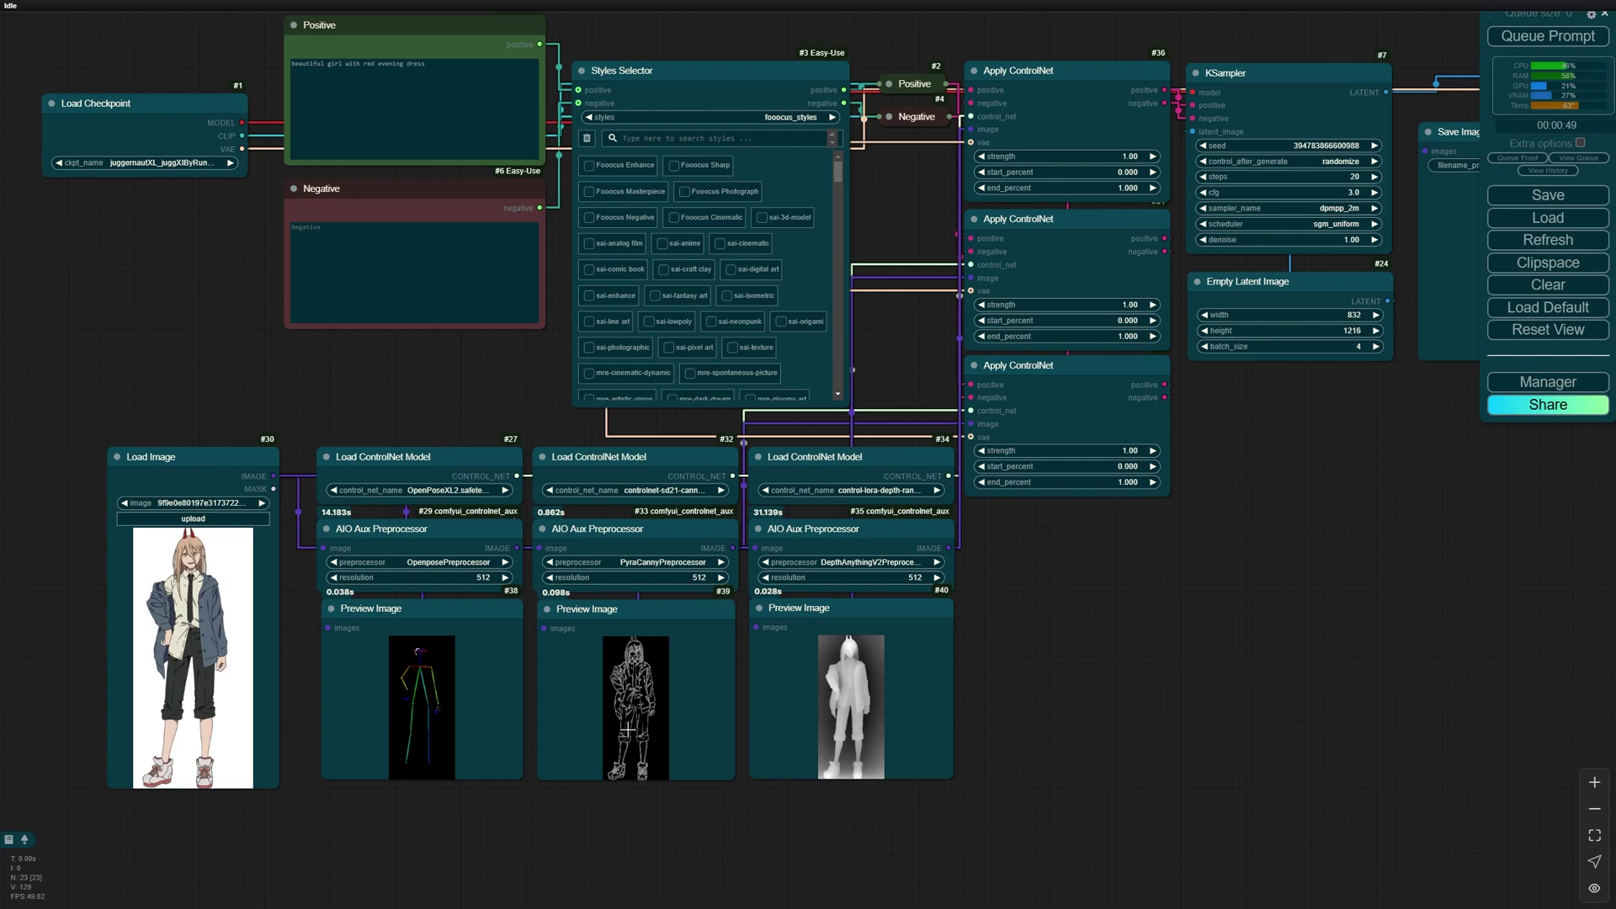
scroll(628, 729, "up", 10)
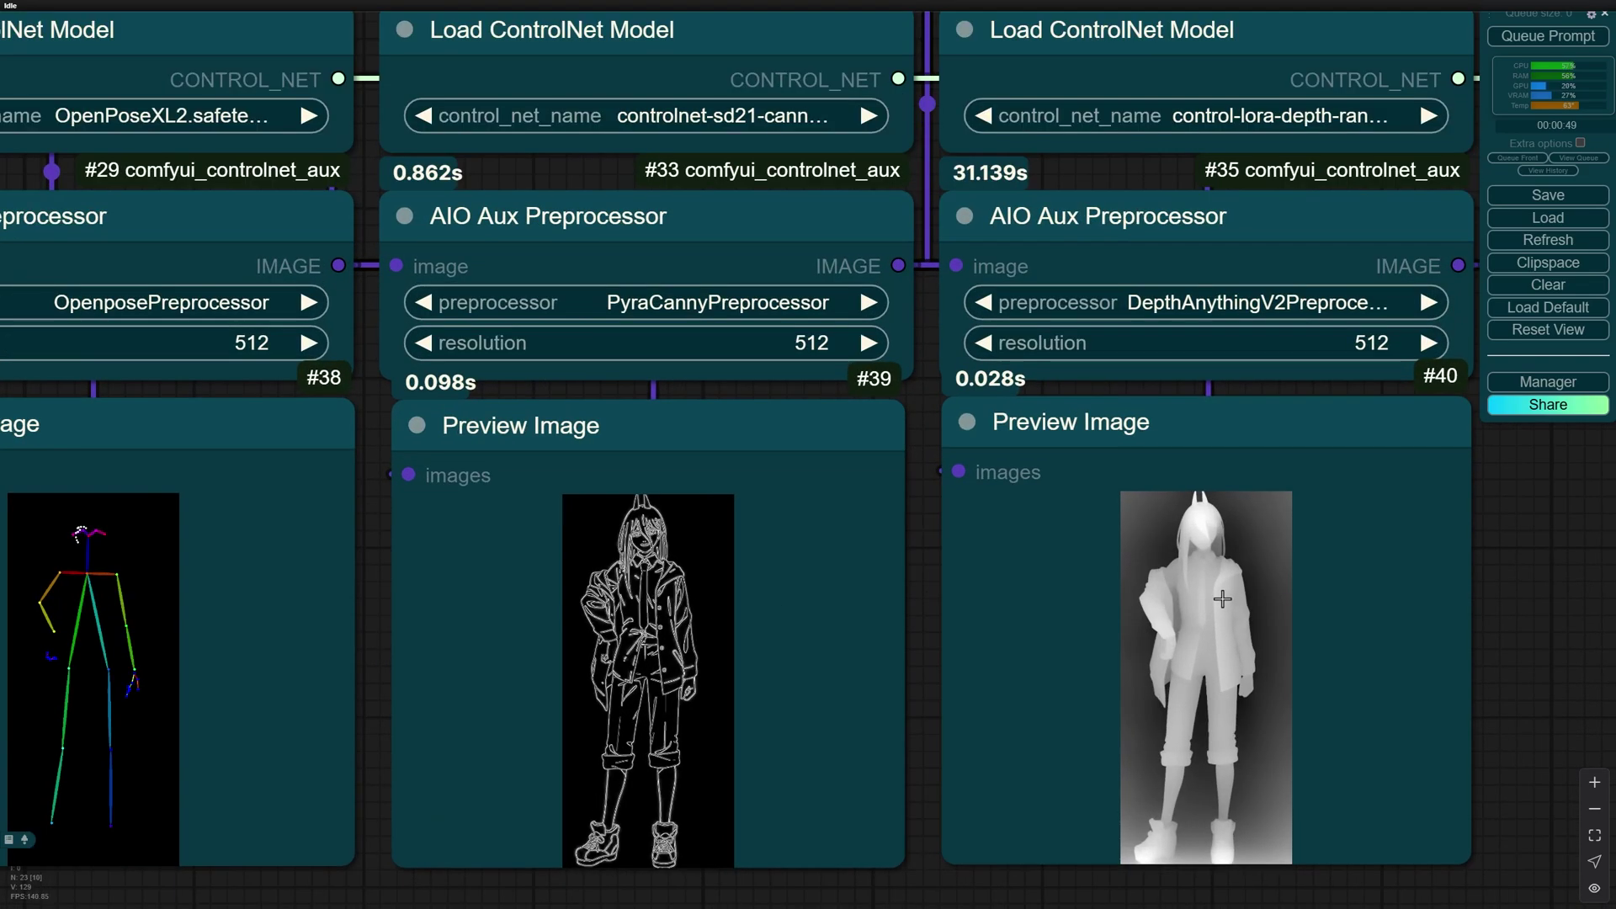
scroll(1220, 604, "up", 1)
scroll(1221, 603, "down", 4)
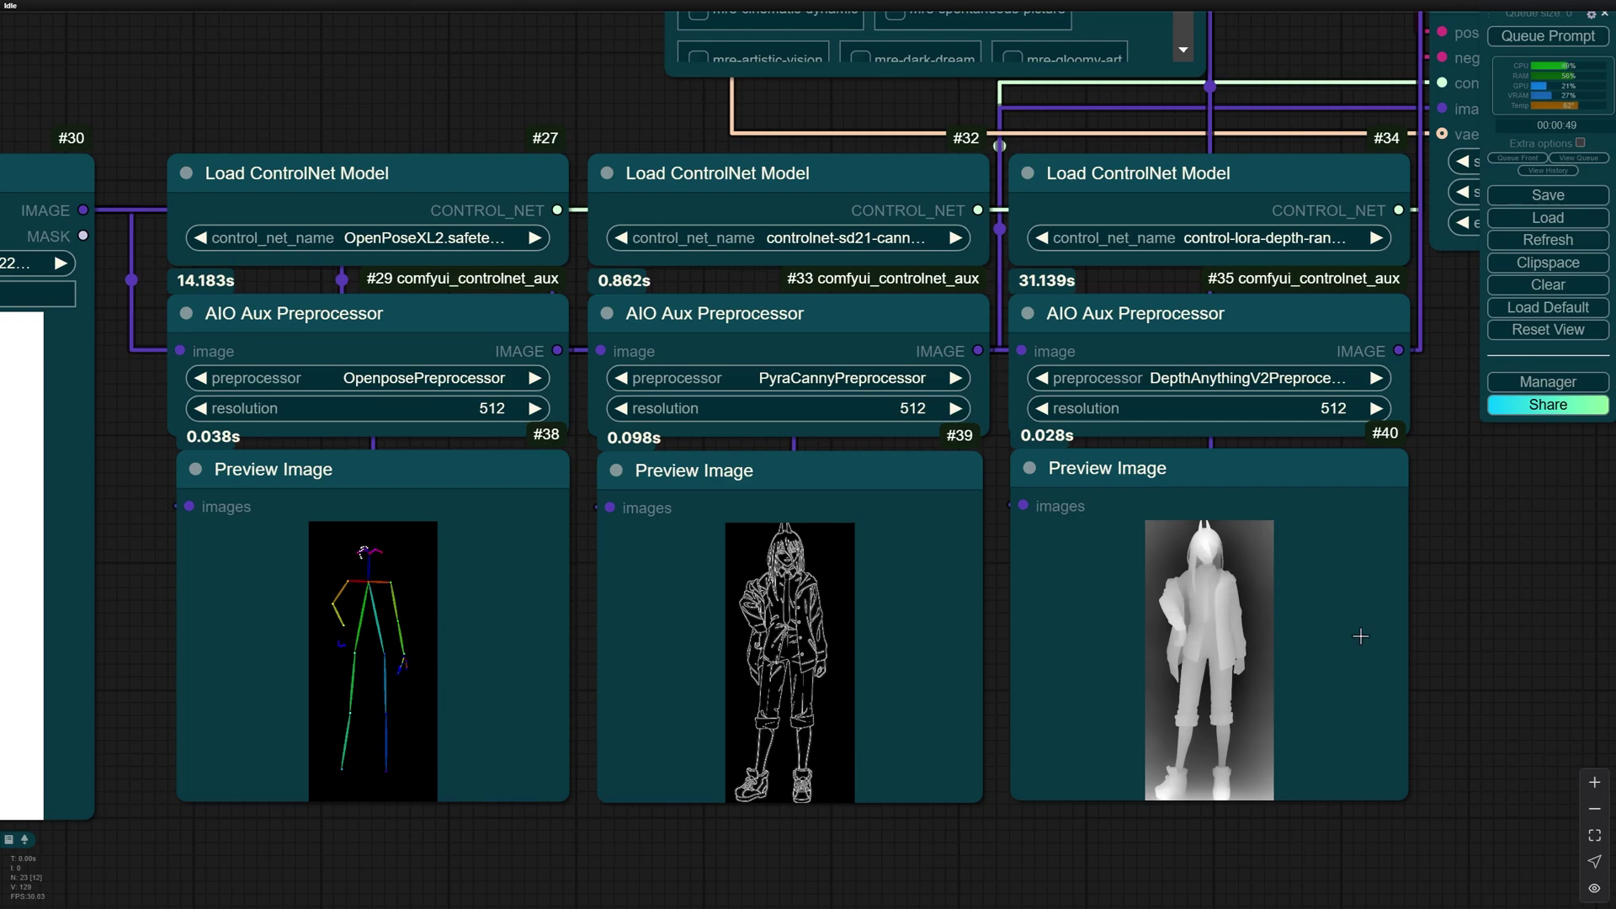
scroll(1397, 632, "down", 3)
Box-select the Canny and depth loader, preprocessor and preview nodes.
left_click_drag(1347, 476, 1061, 562)
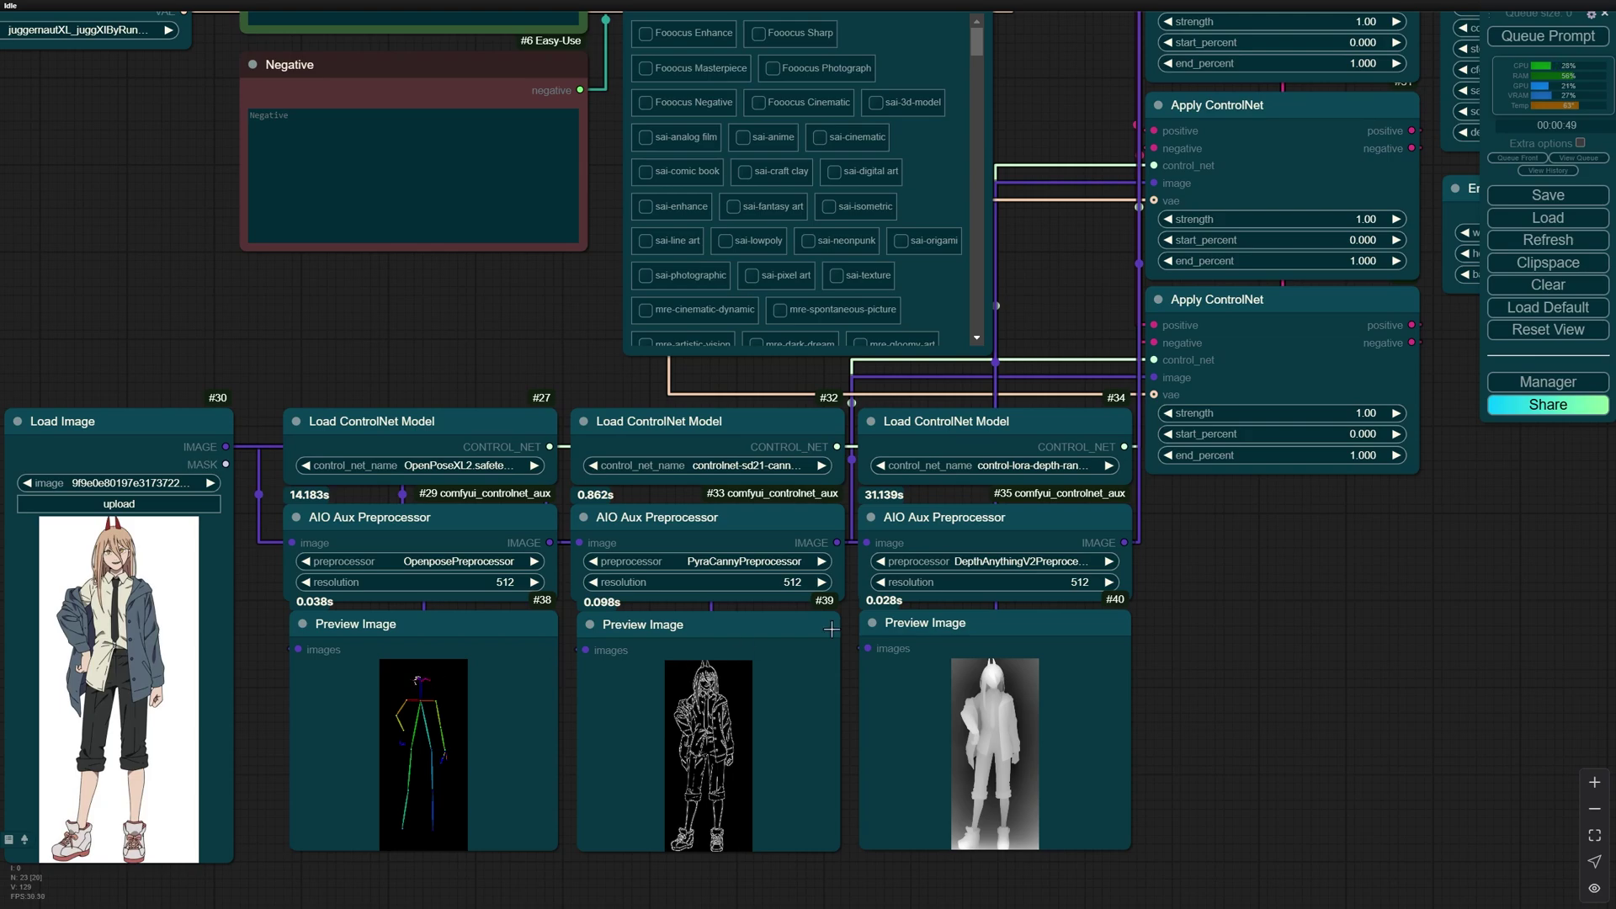
left_click_drag(1020, 405, 764, 723)
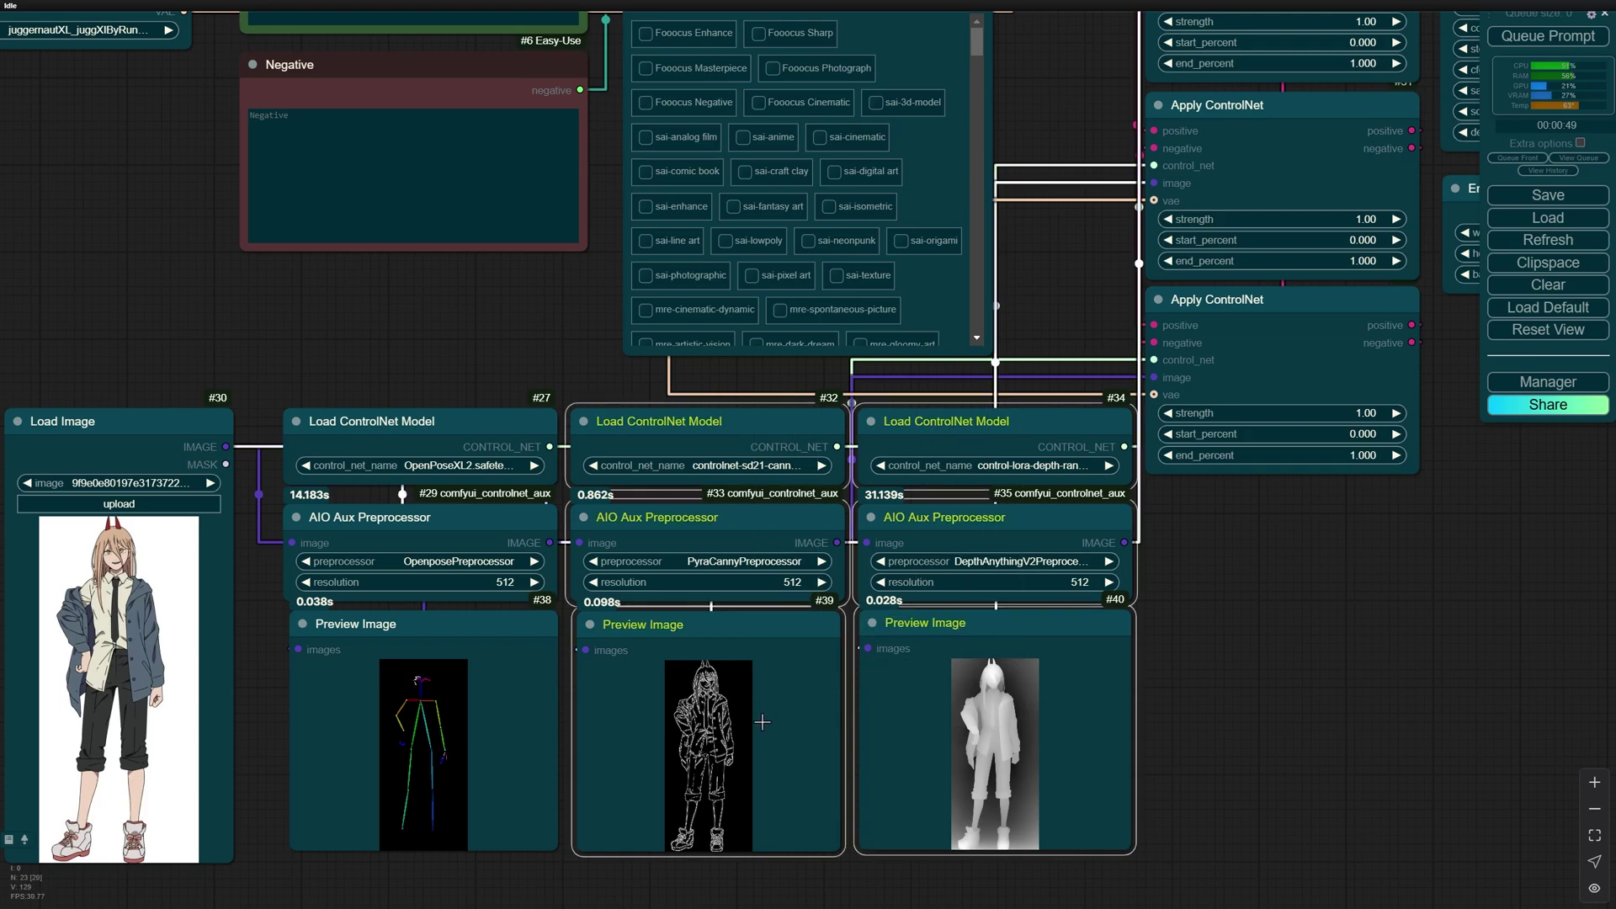
Bypass the six Canny and depth branch nodes, then Apply ControlNet #36 and #31.
key("ctrl+b")
left_click_drag(1214, 548, 1060, 626)
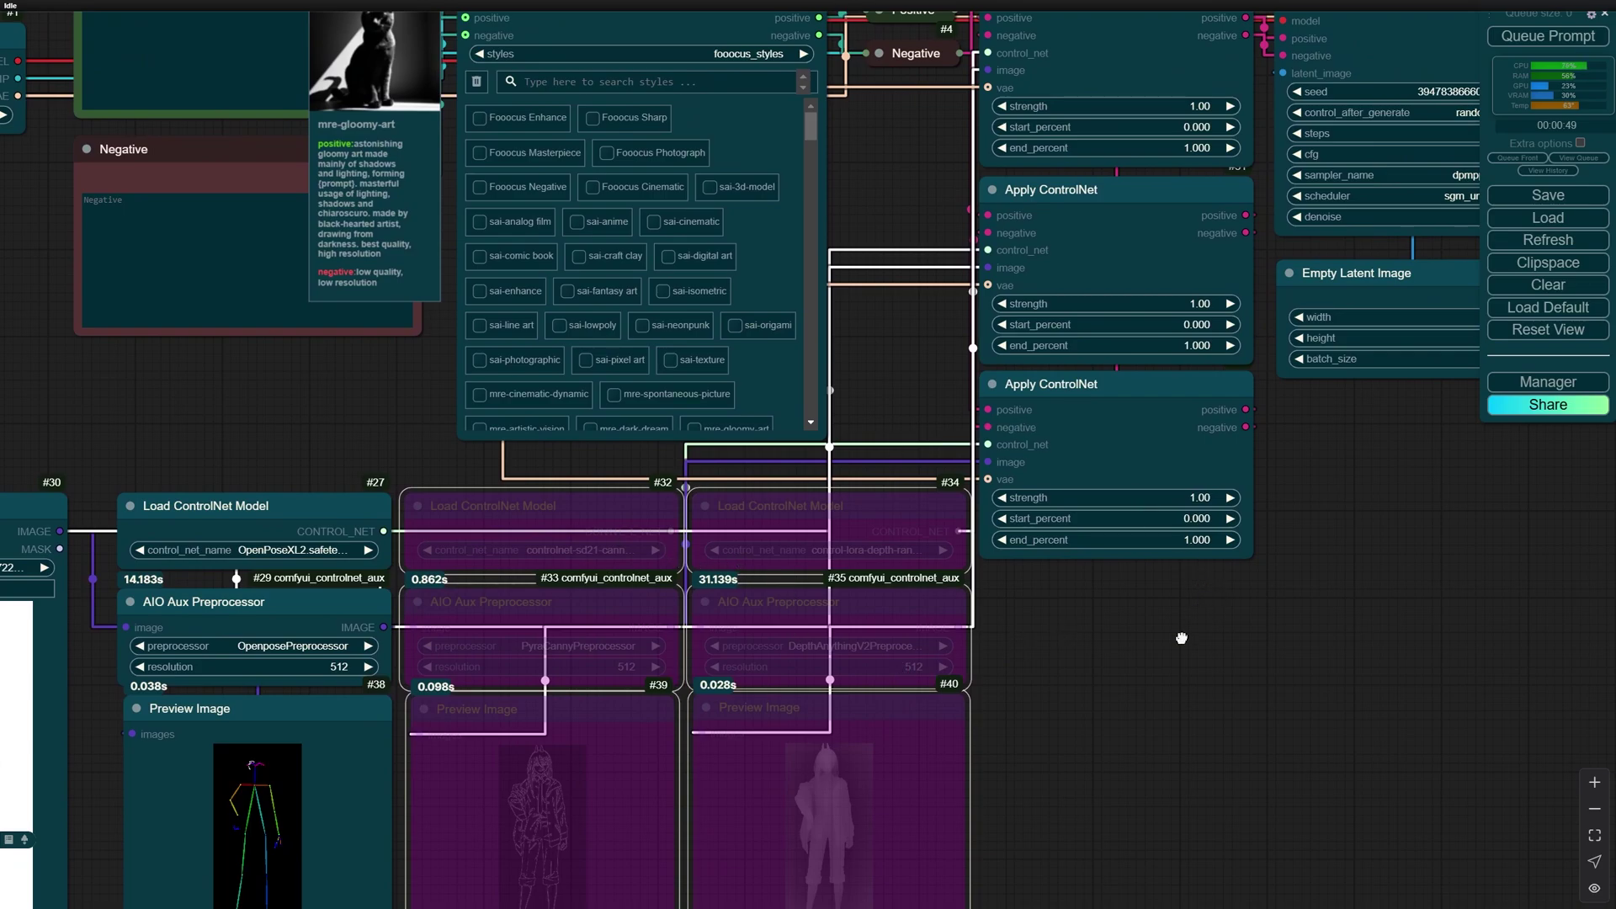
left_click_drag(1181, 638, 1104, 761)
left_click(1007, 125, "shift")
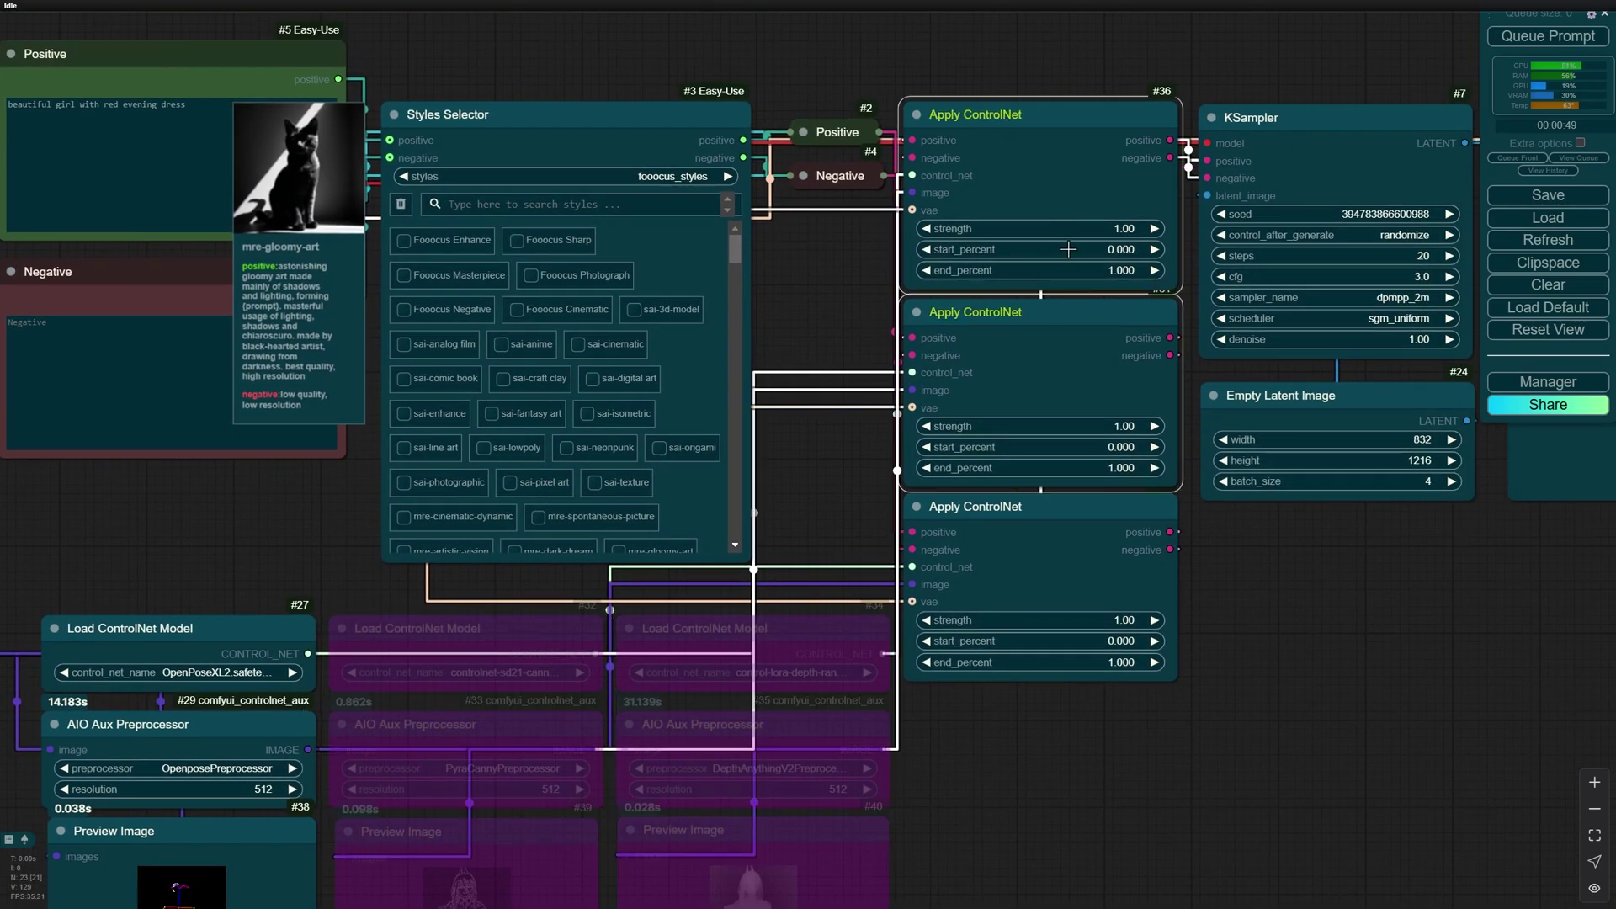
key("ctrl+b")
scroll(468, 663, "down", 3)
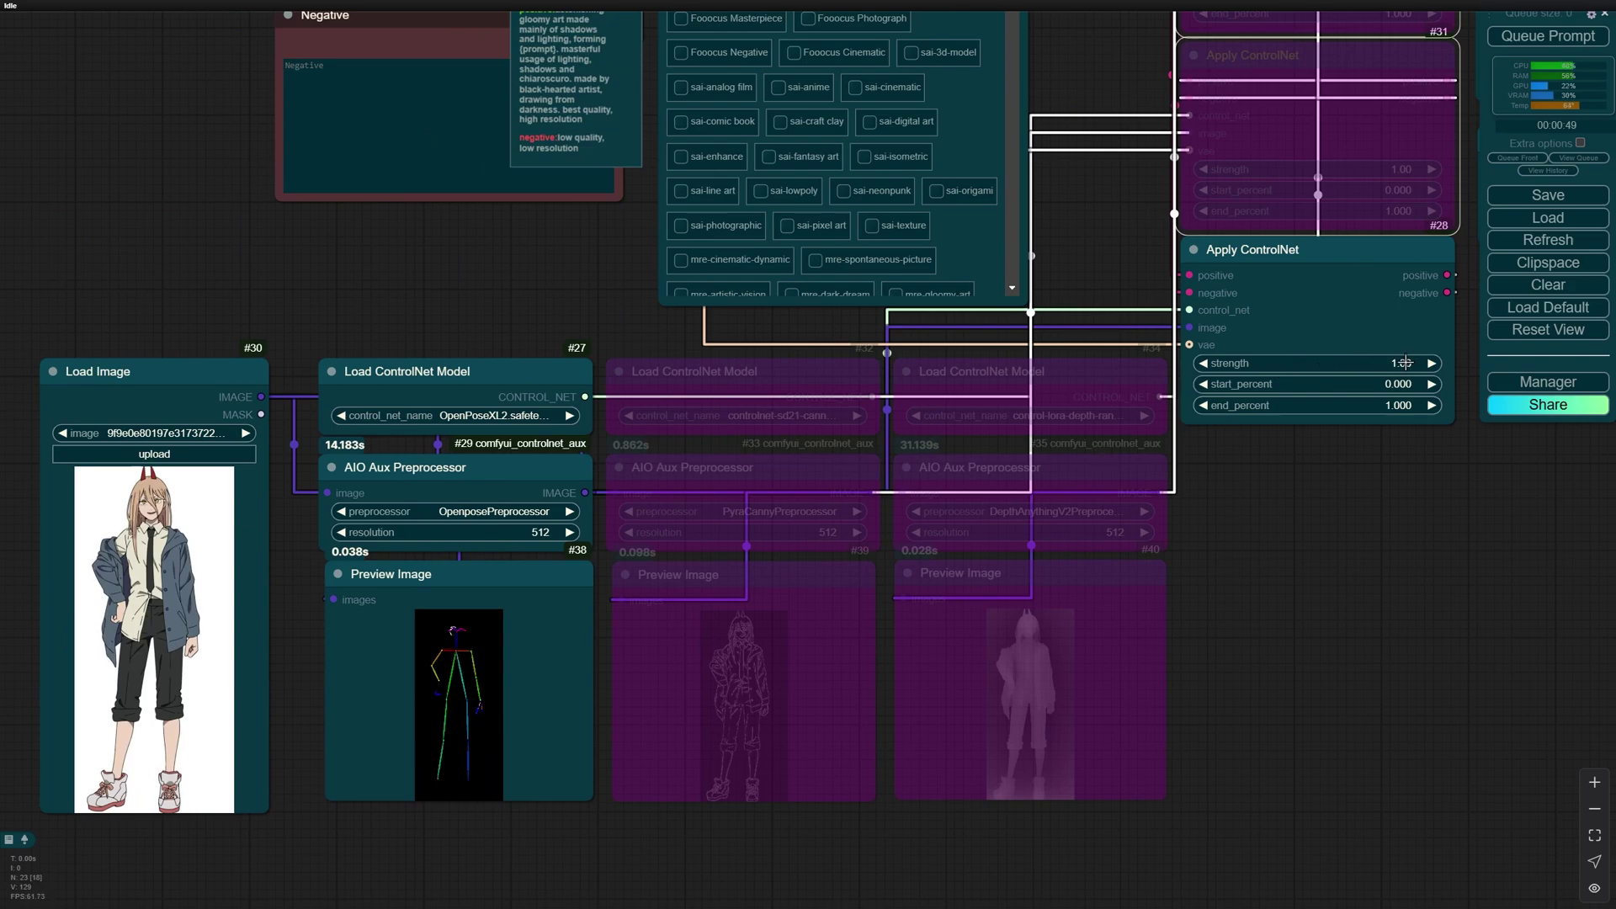
scroll(1331, 452, "down", 2)
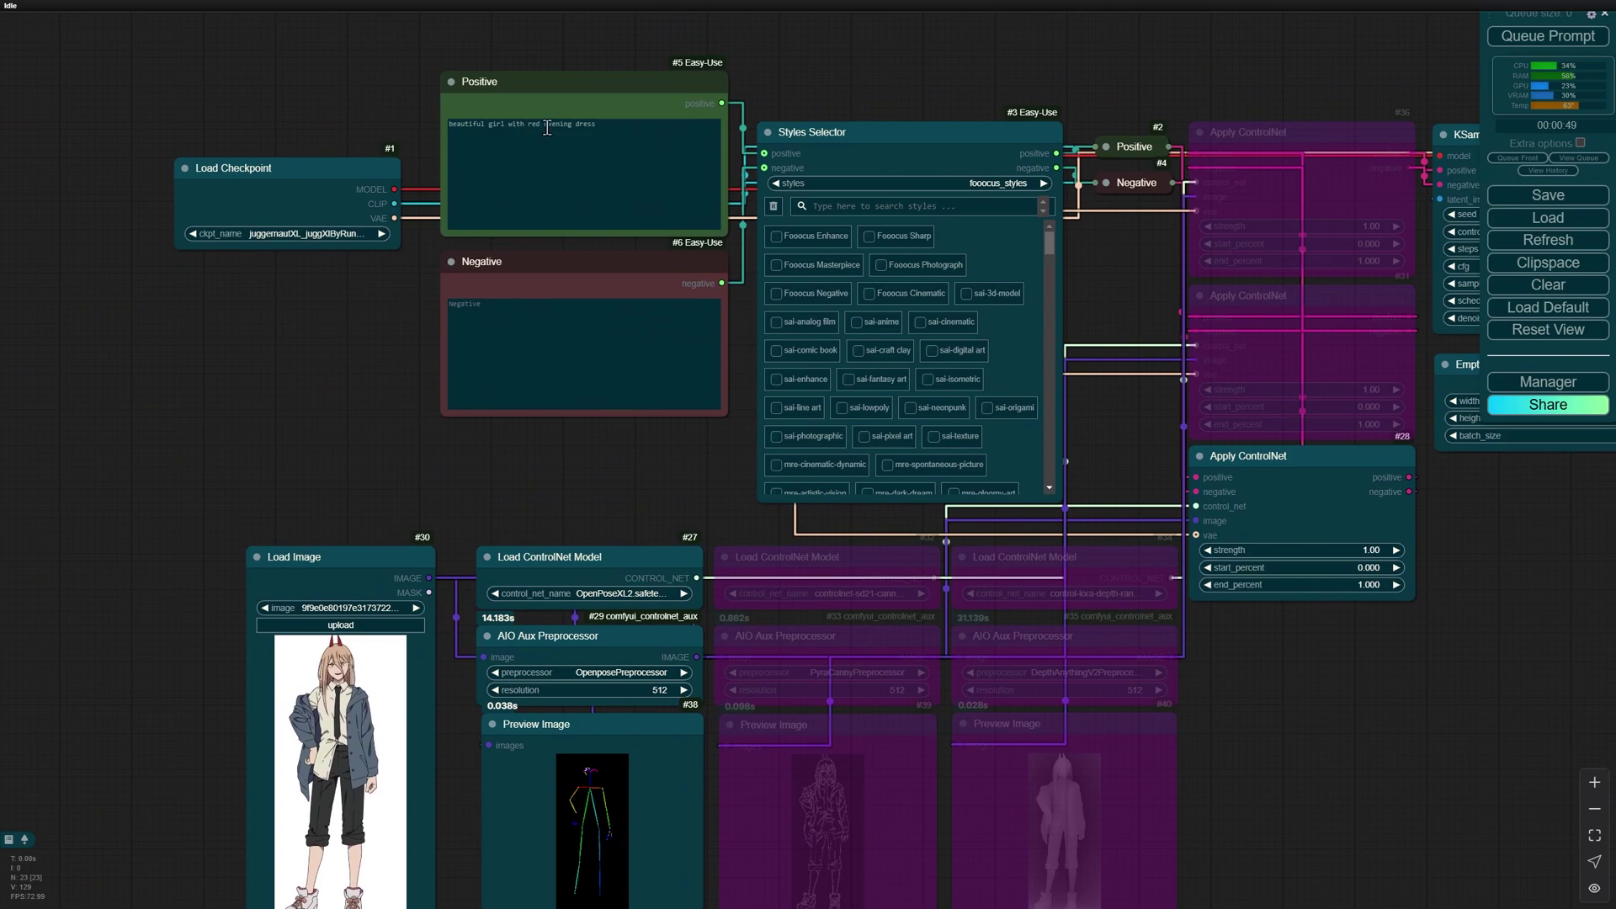
Enable the Fooocus Masterpiece and sai-fantasy art styles in the Styles Selector.
left_click_drag(922, 82, 841, 77)
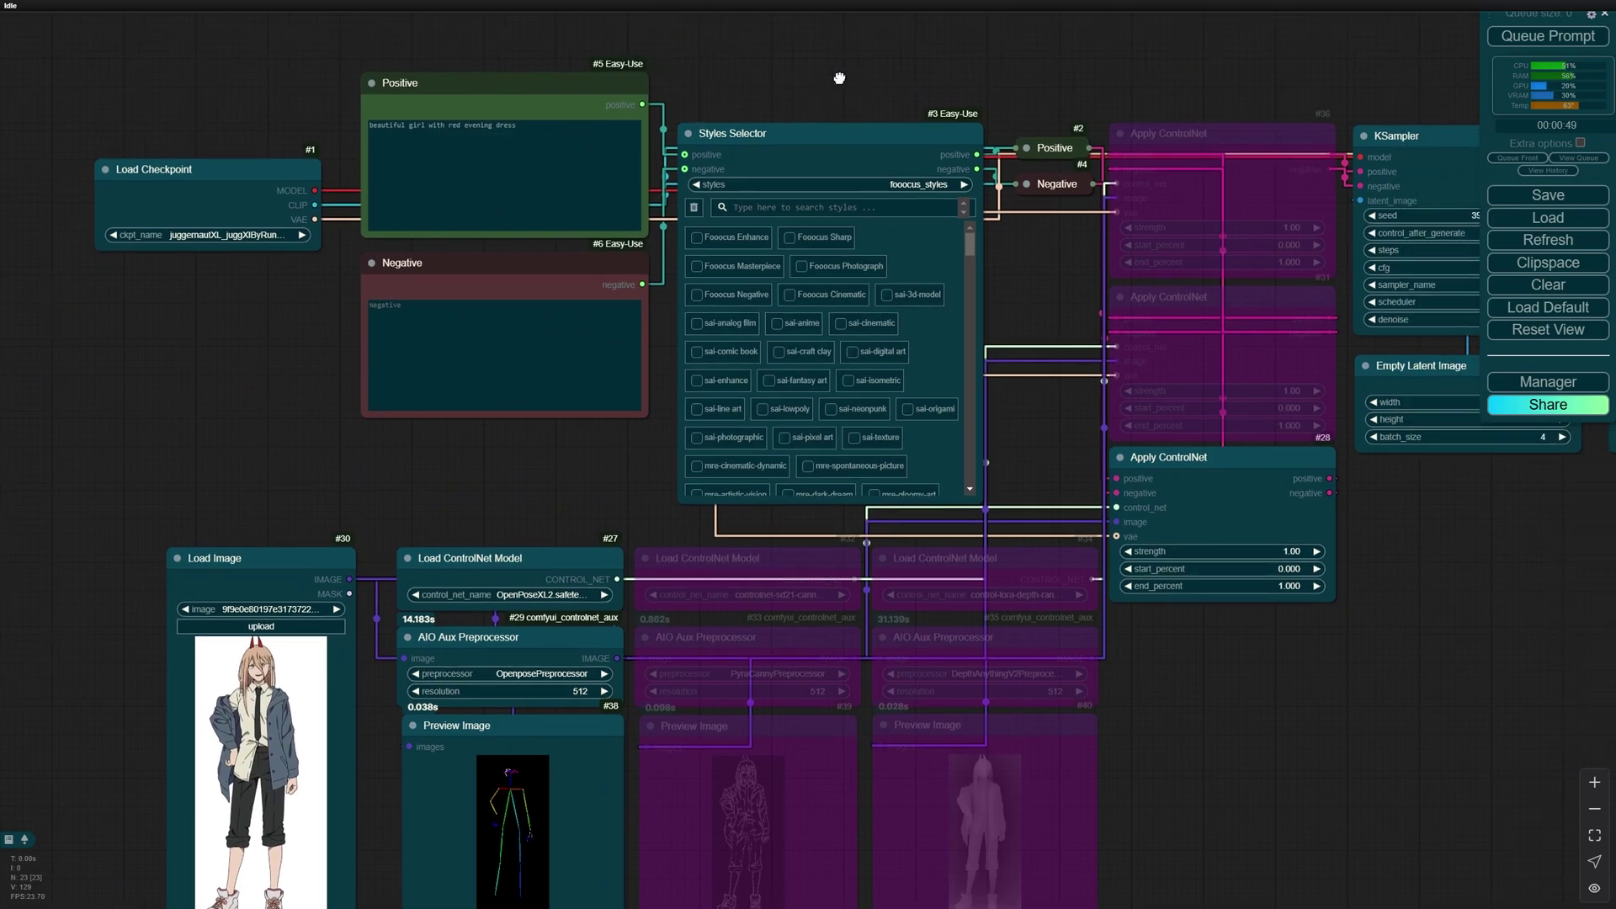
left_click(735, 270)
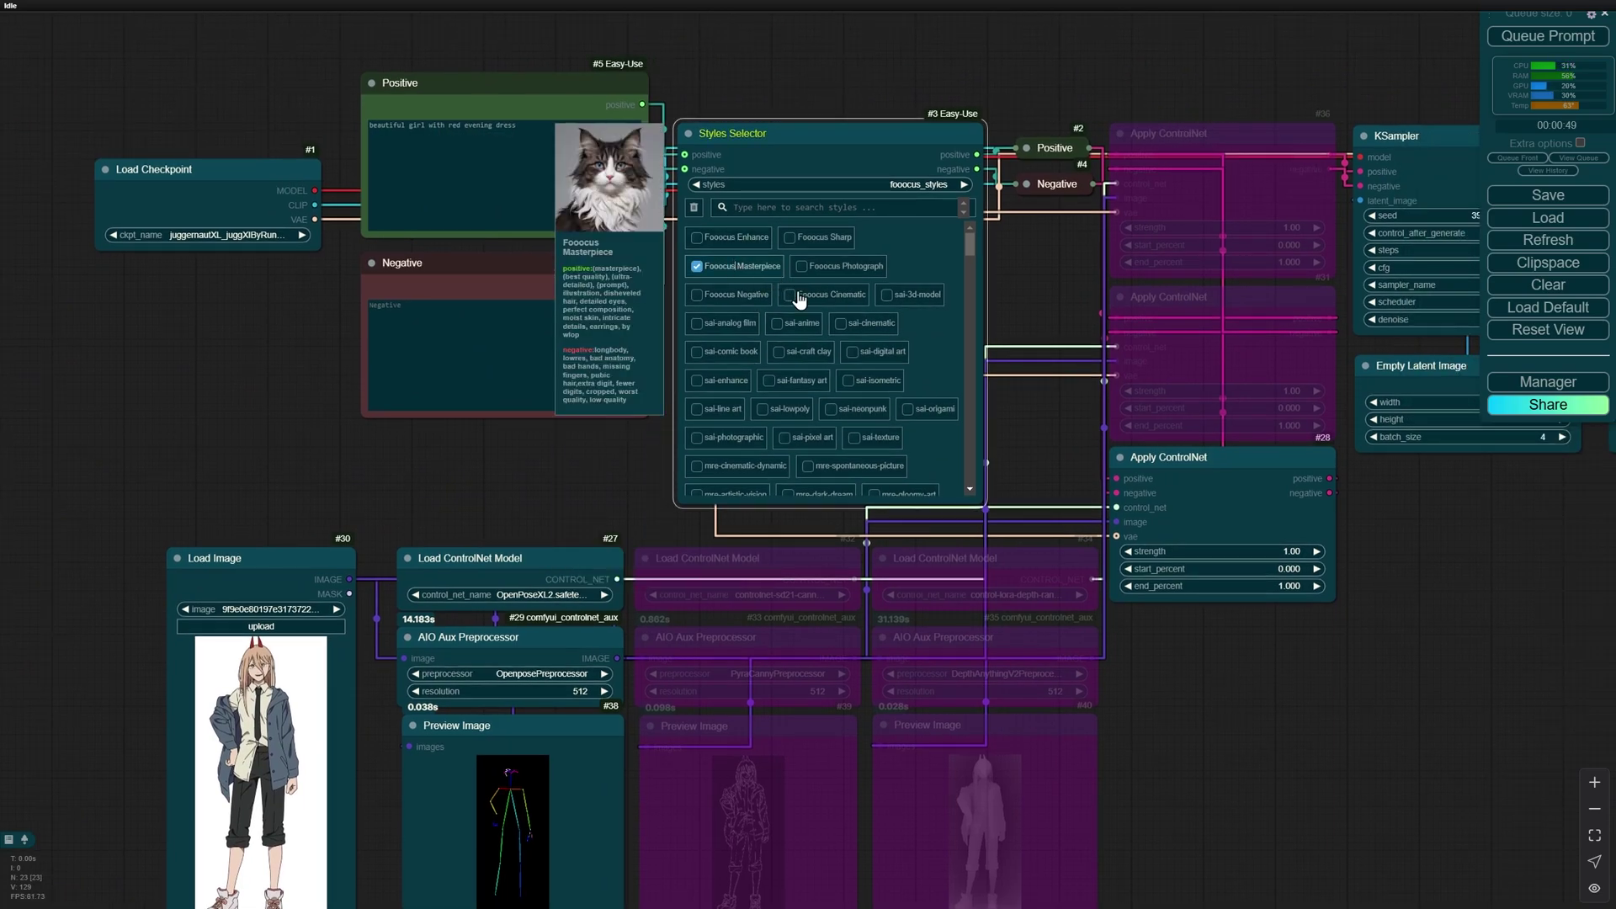
left_click(781, 210)
type("fanta")
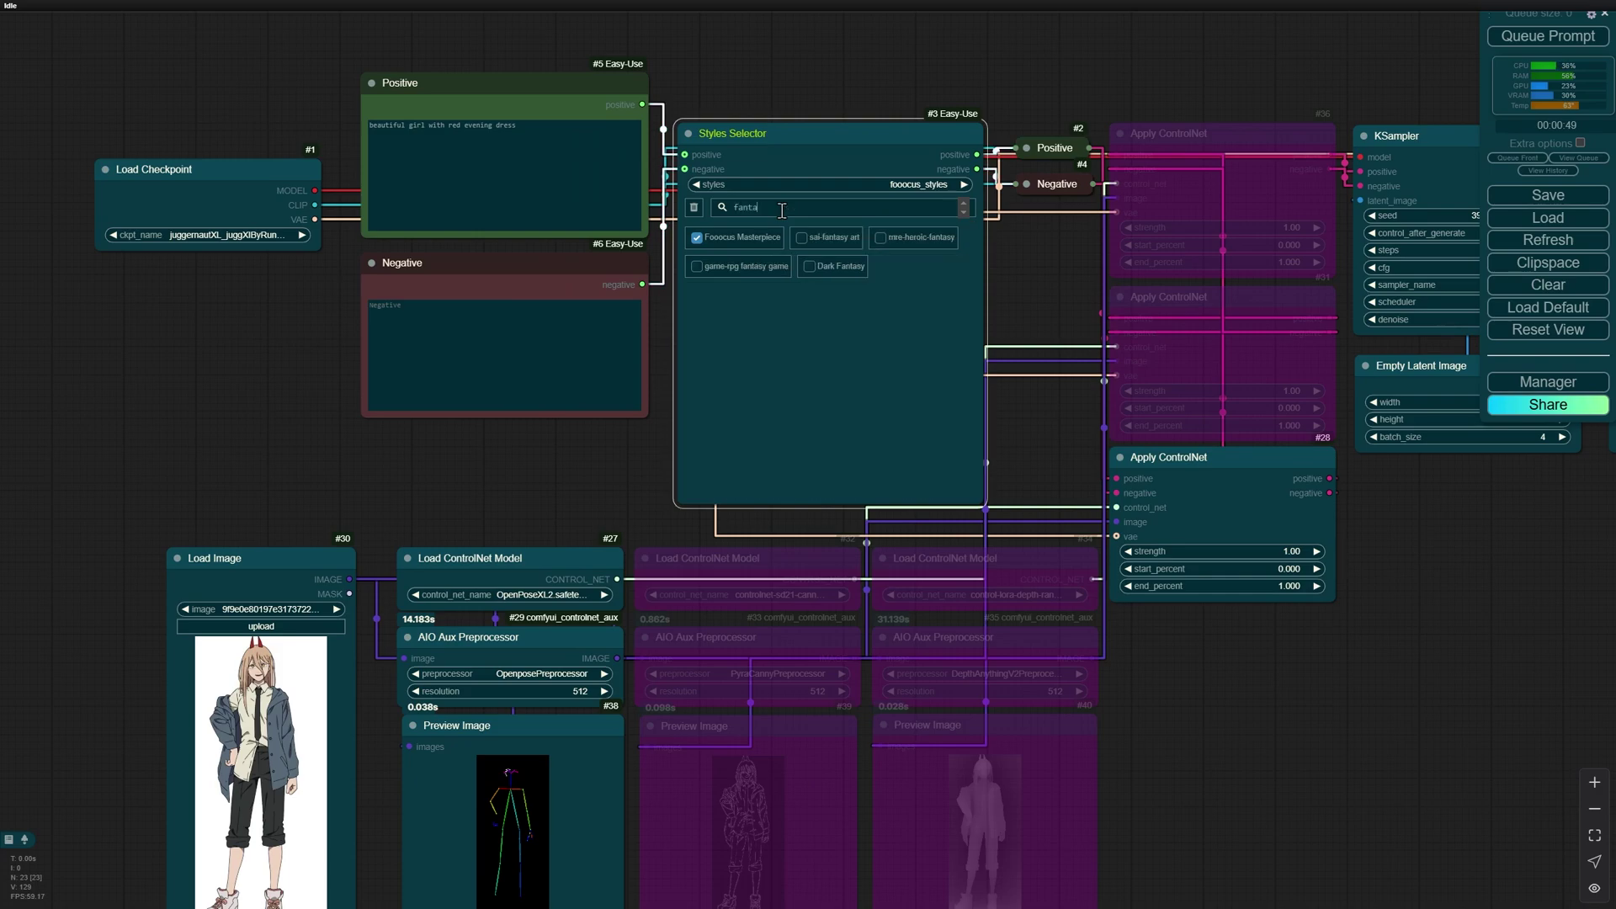
left_click(801, 236)
Recenter on the sampler and output nodes and edit the KSampler steps value.
mouse_move(531, 496)
left_mouse_down()
mouse_move(454, 418)
mouse_move(302, 419)
left_mouse_up()
scroll(302, 417, "down", 2)
left_click_drag(1039, 455, 1077, 461)
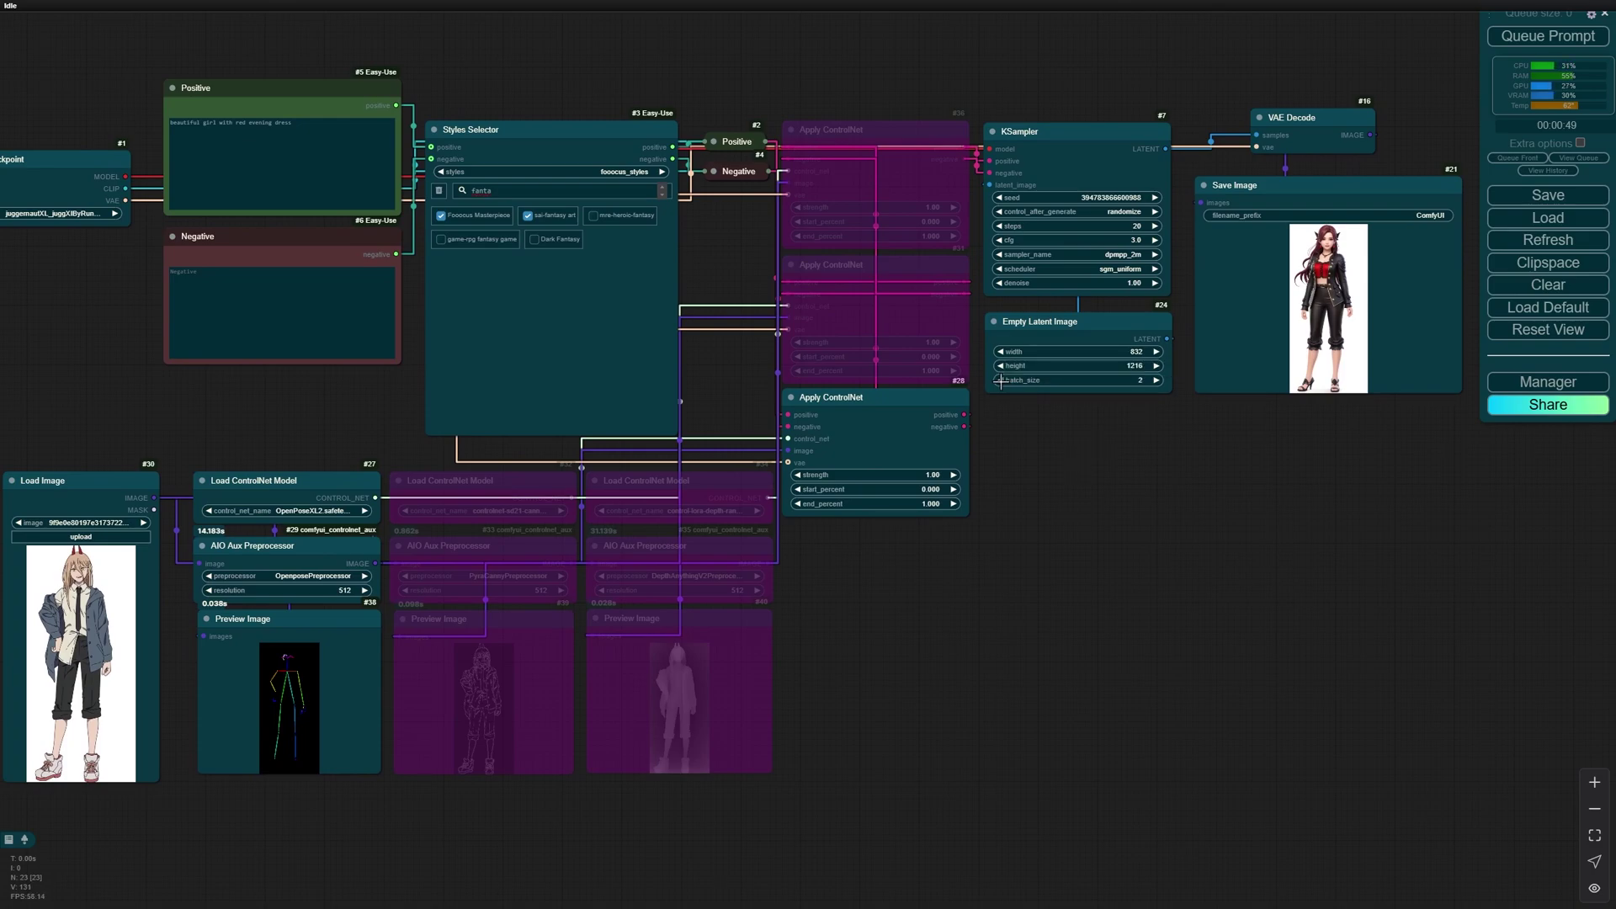
left_click_drag(1119, 441, 1107, 478)
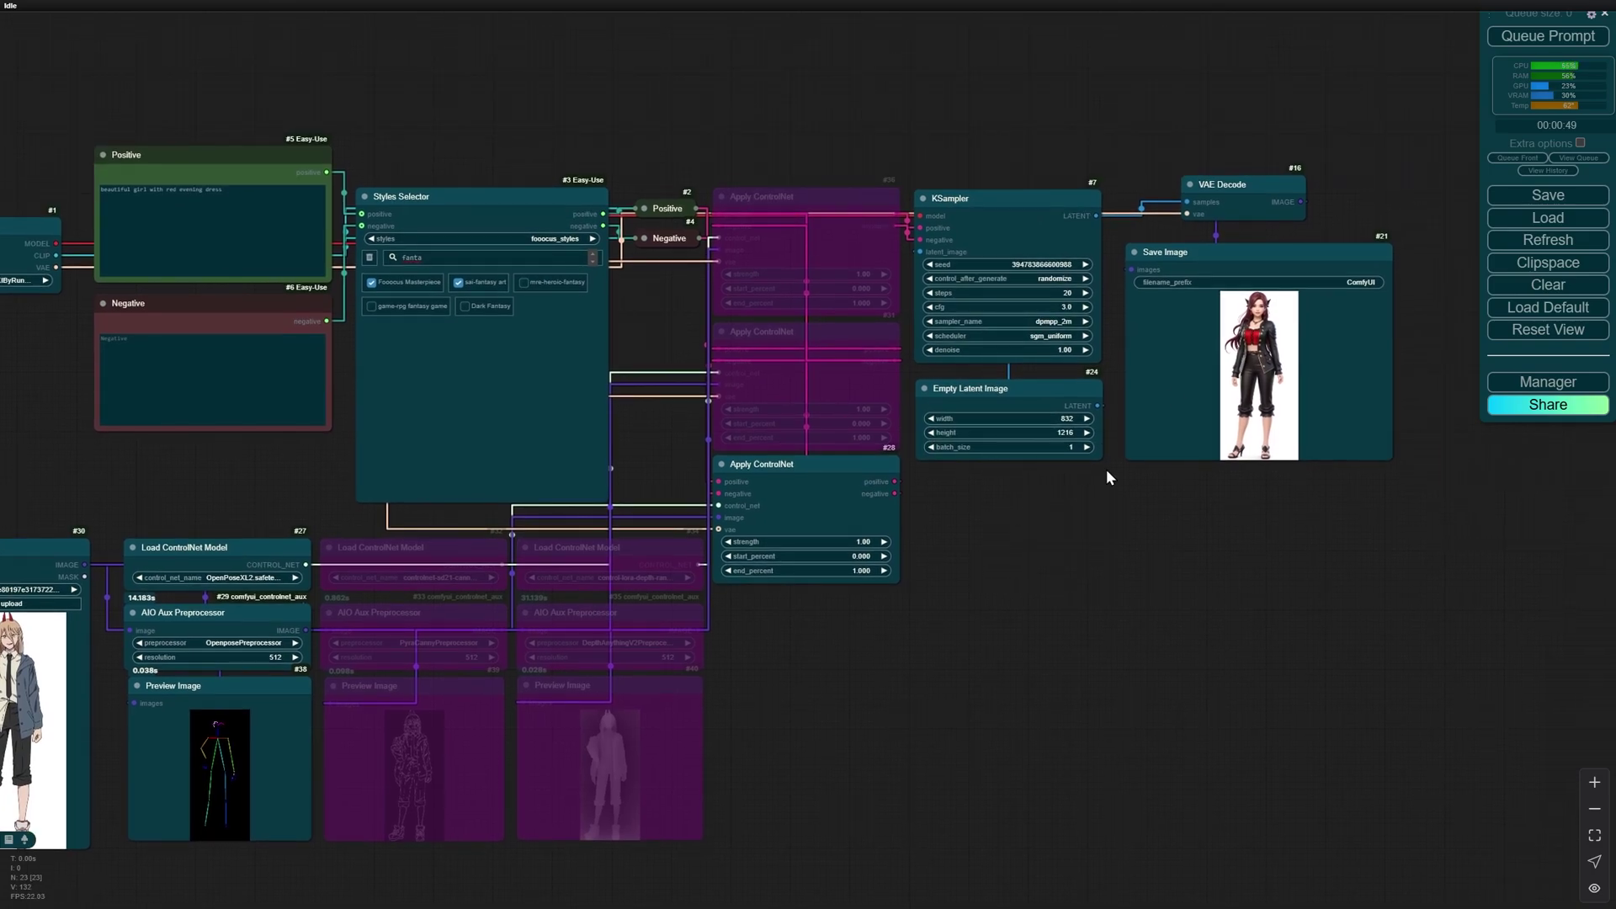
left_click(1073, 292)
type("15")
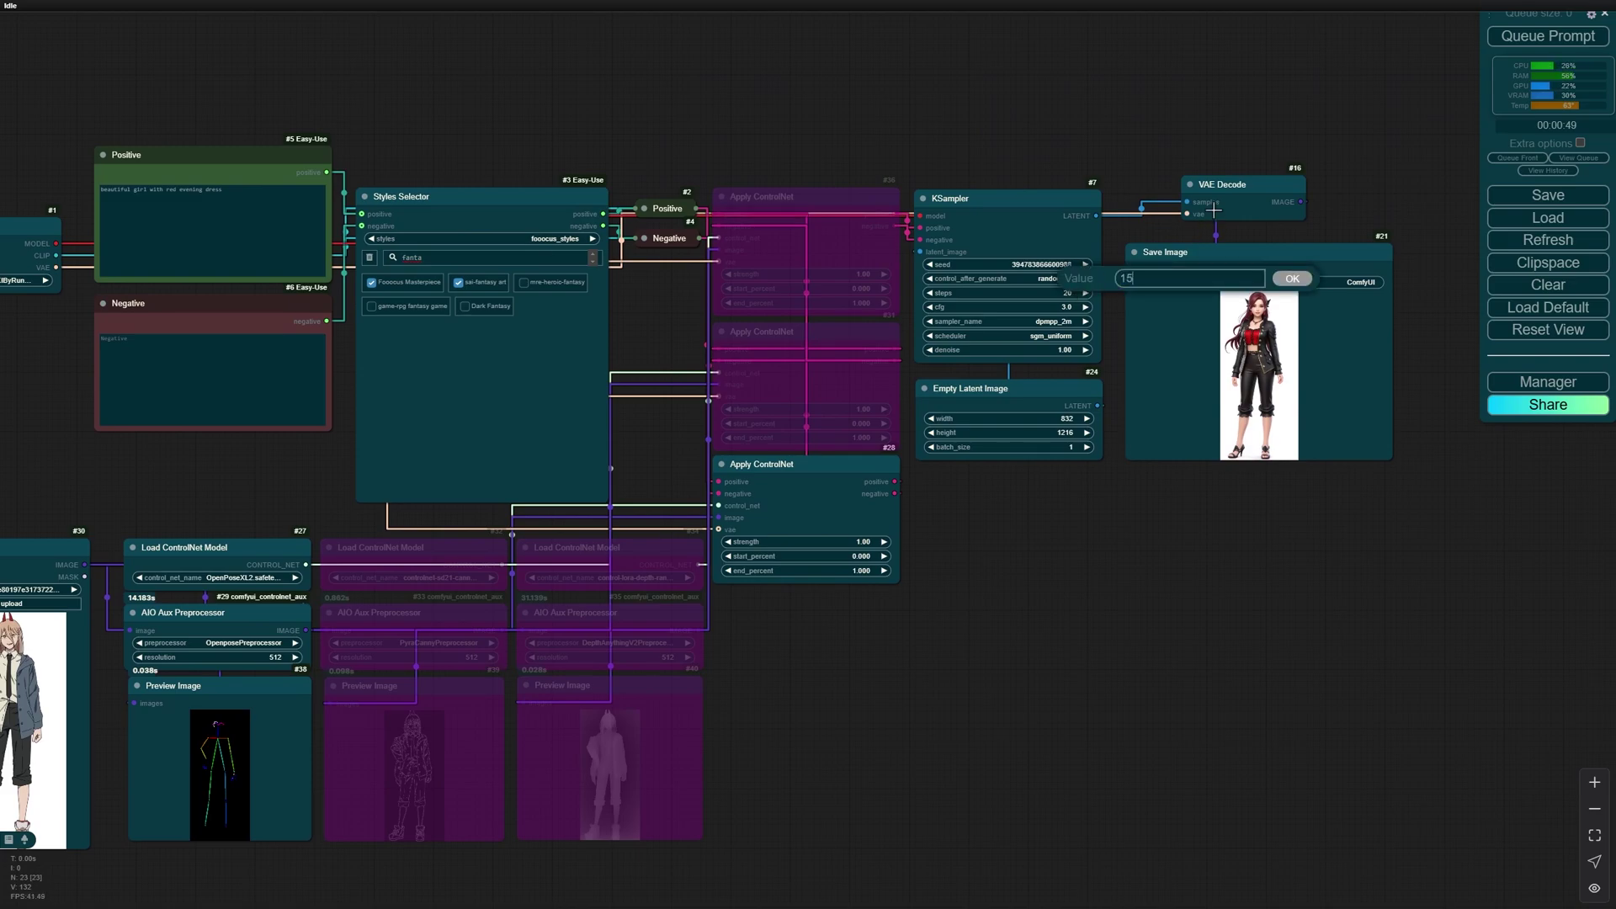
Confirm 15 sampling steps and queue the workflow to generate an image.
key("Return")
left_click(1548, 36)
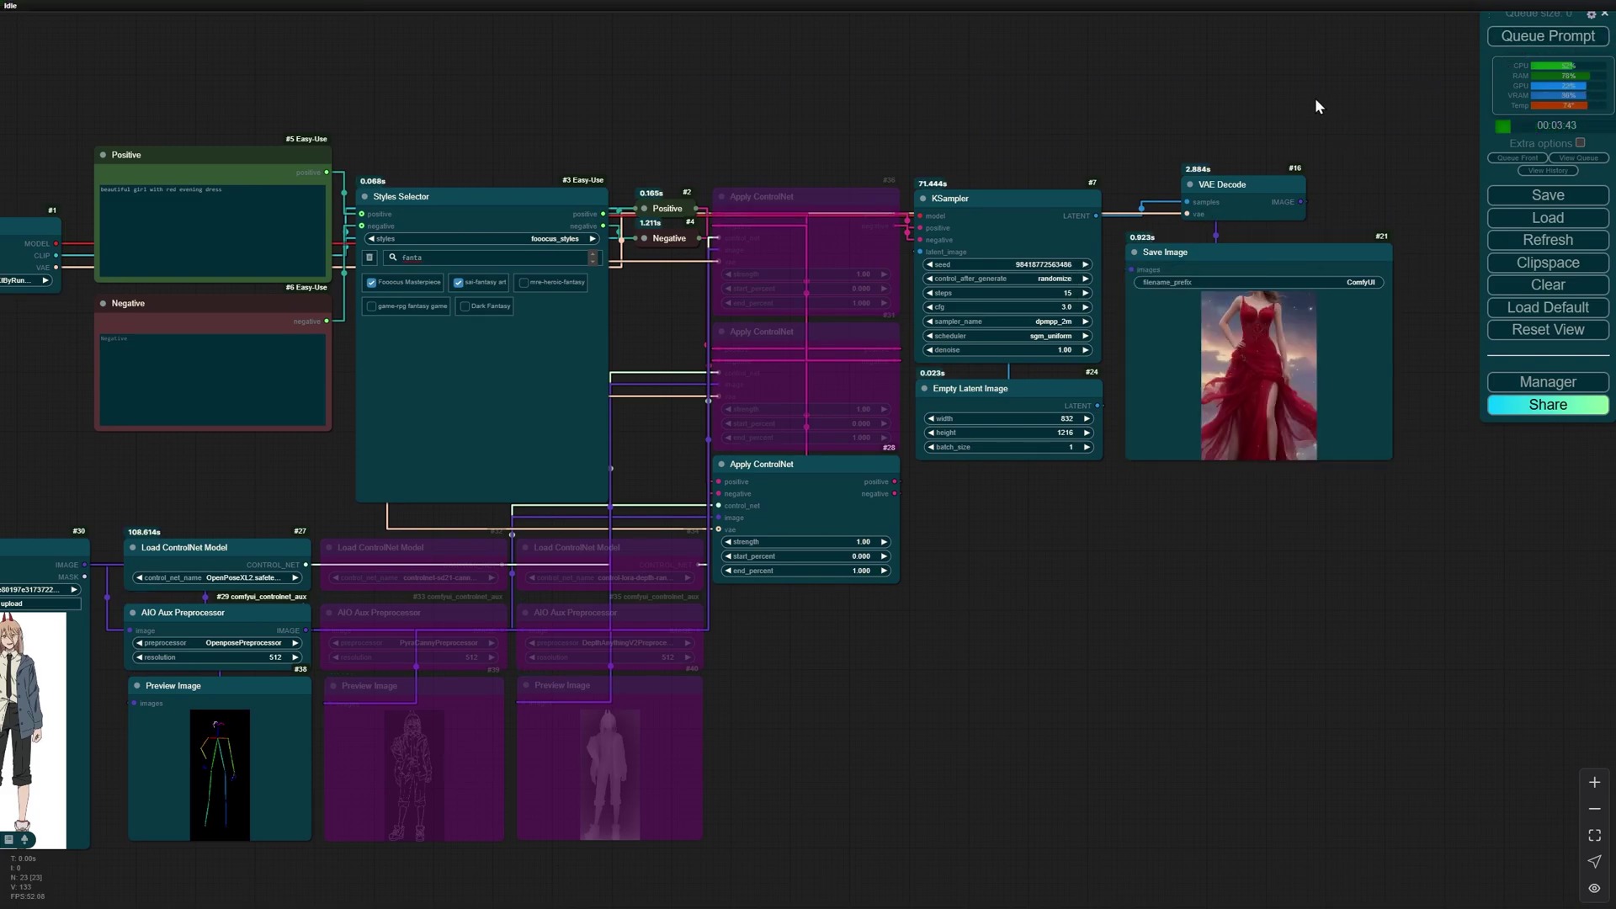
left_click_drag(1205, 402, 1295, 409)
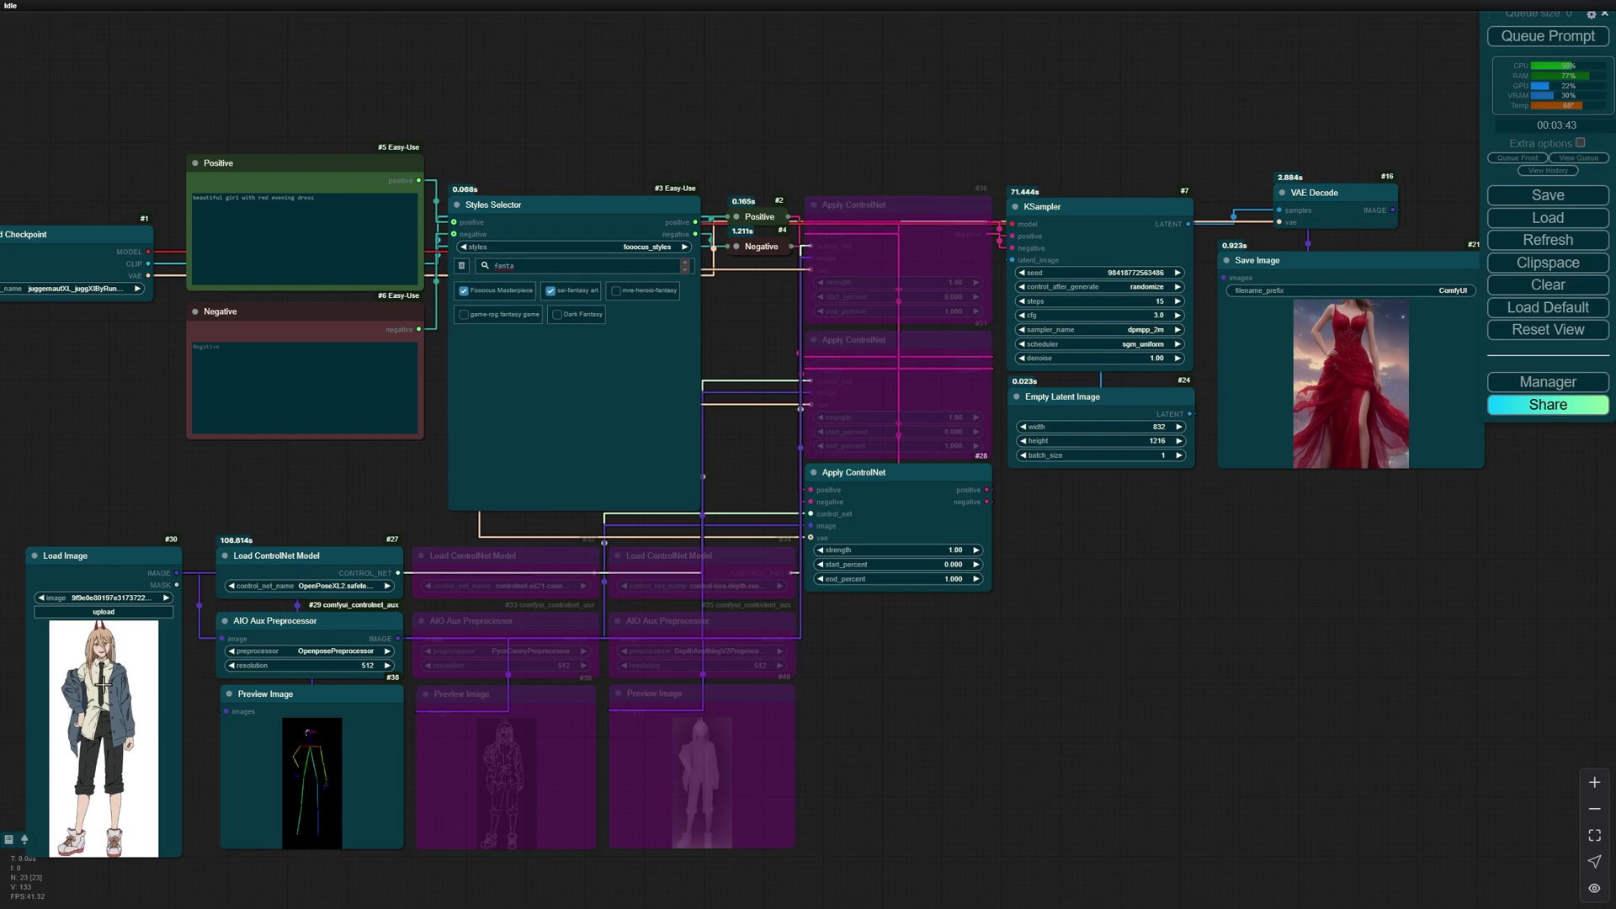
Pan across the graph and bring up the Save Image node's context menu.
left_click_drag(1248, 587, 1036, 681)
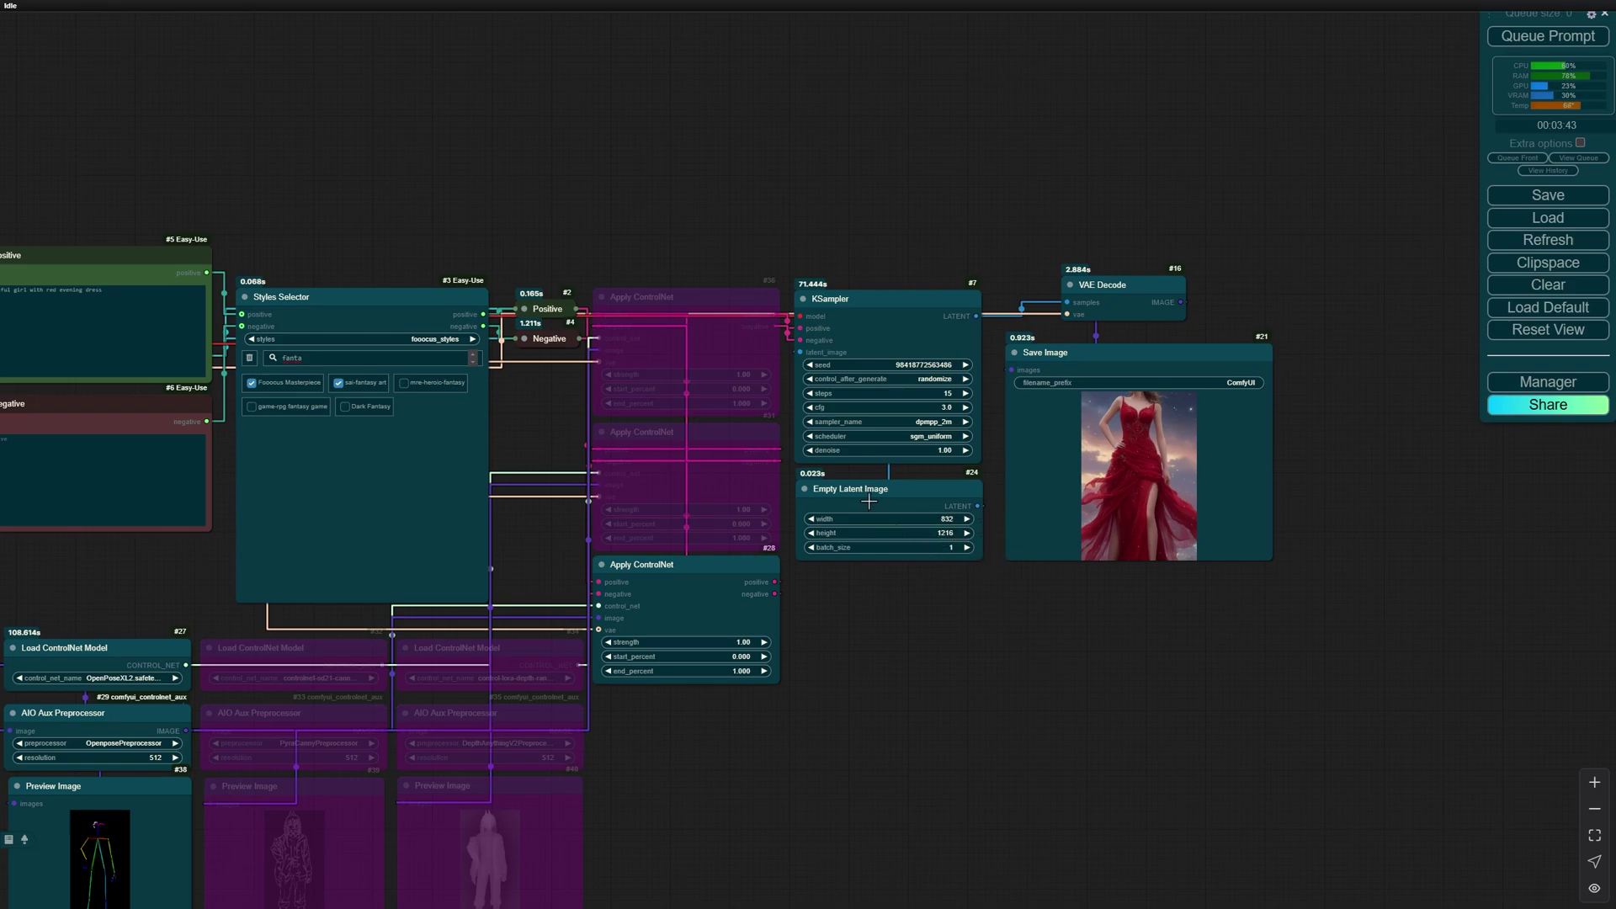
left_click_drag(1143, 611, 1369, 542)
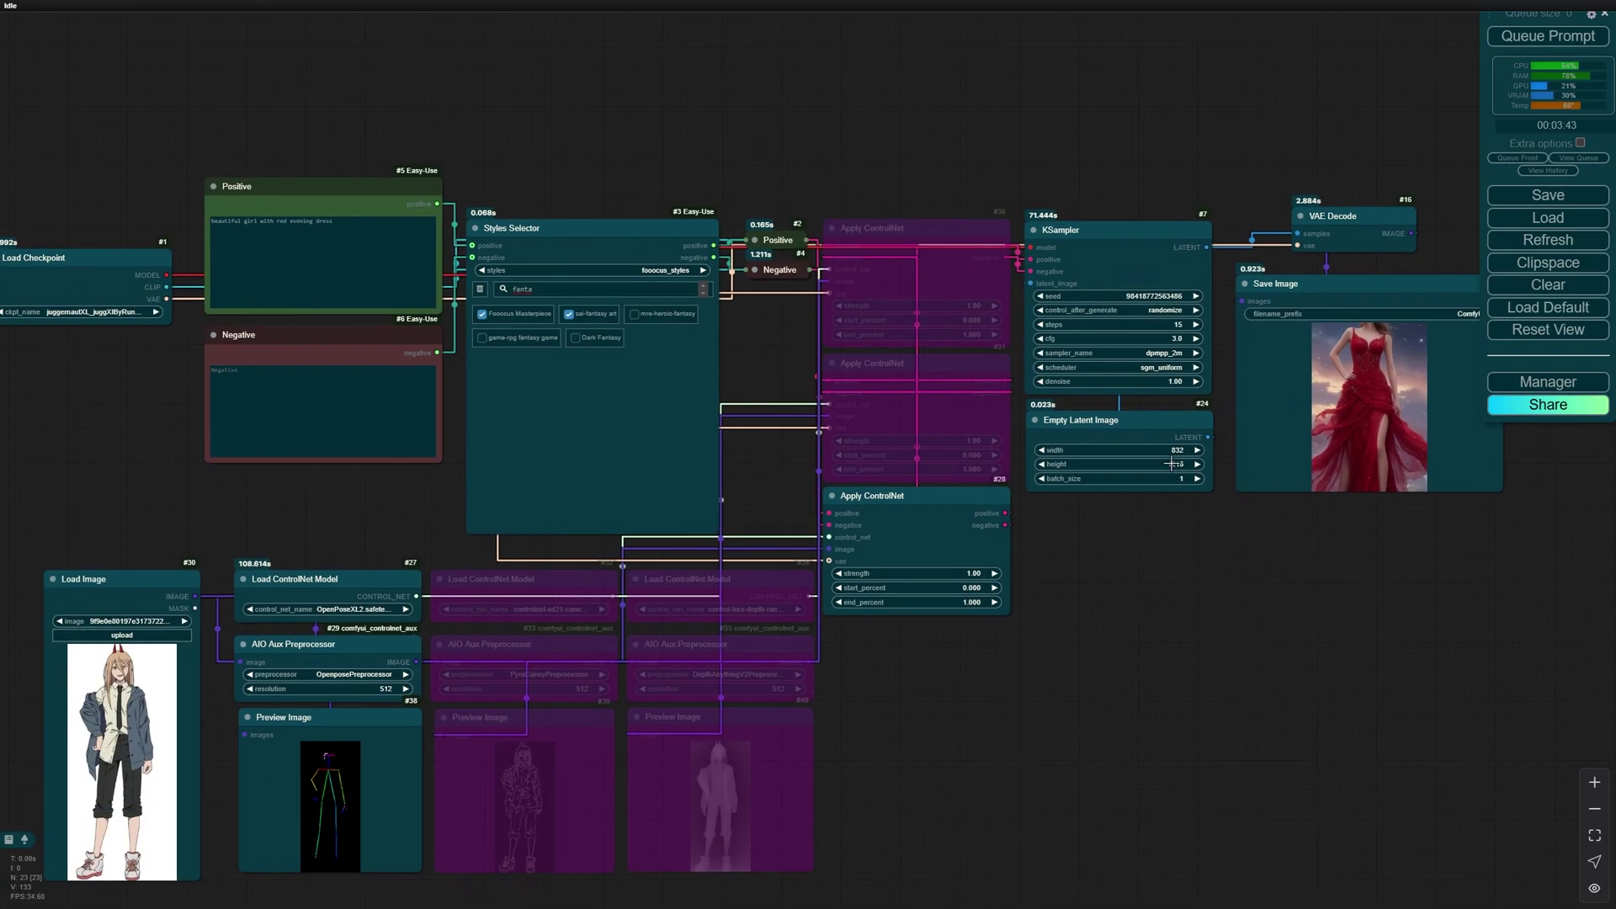
left_click_drag(1263, 593, 1094, 650)
right_click(1168, 414)
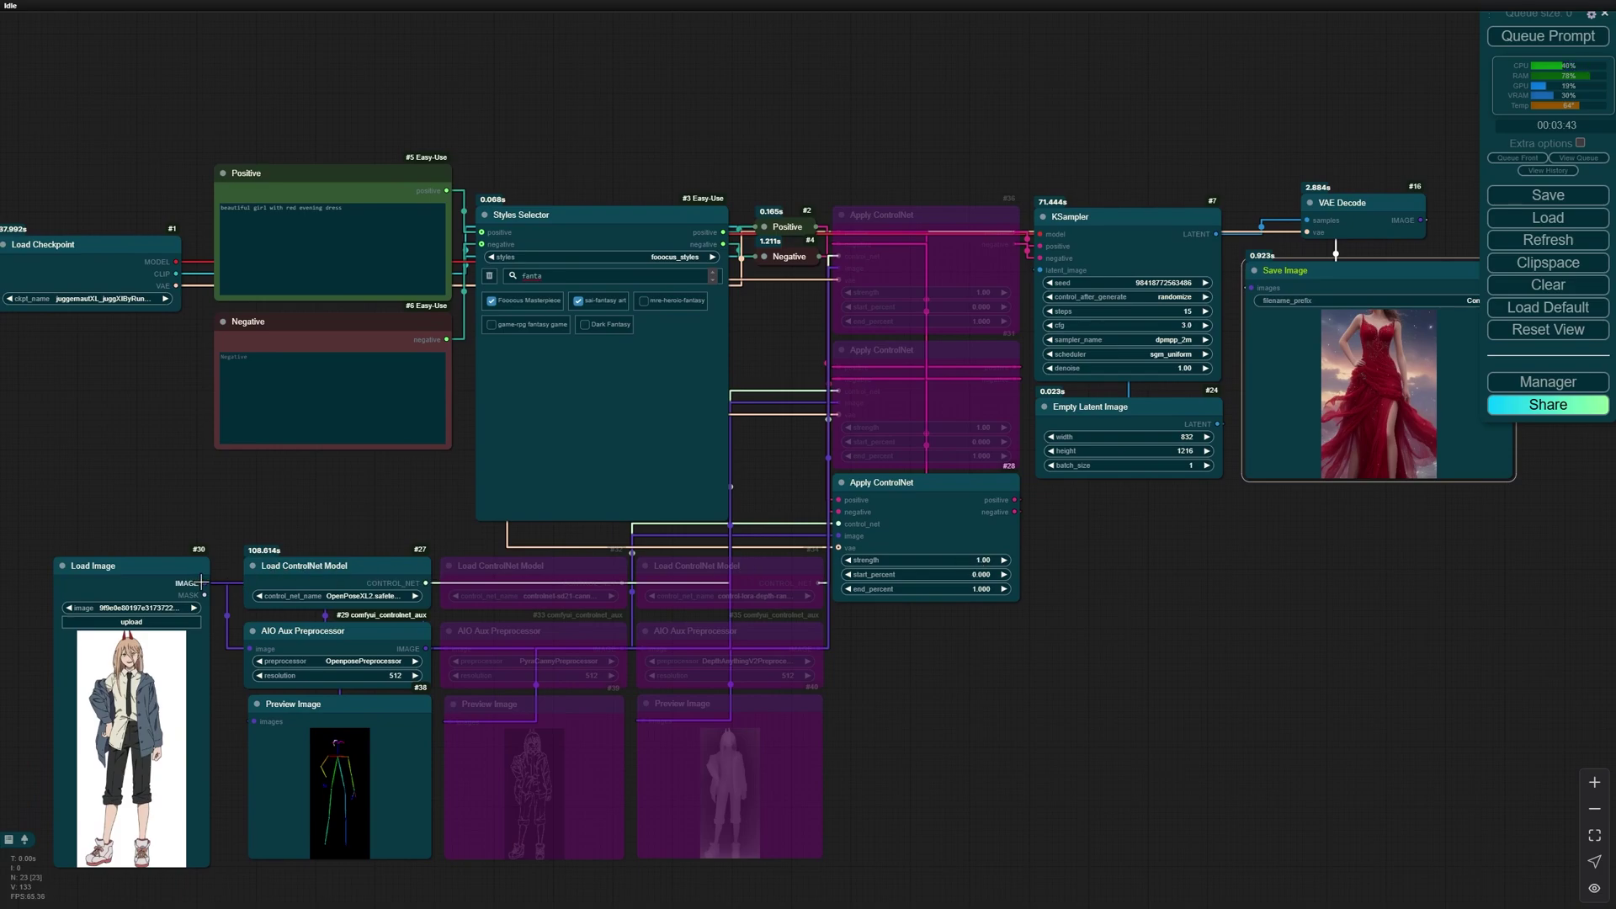
Add a VAE Encode node from the reference image and delete the Empty Latent Image.
left_click_drag(202, 582, 1063, 519)
left_click(1100, 587)
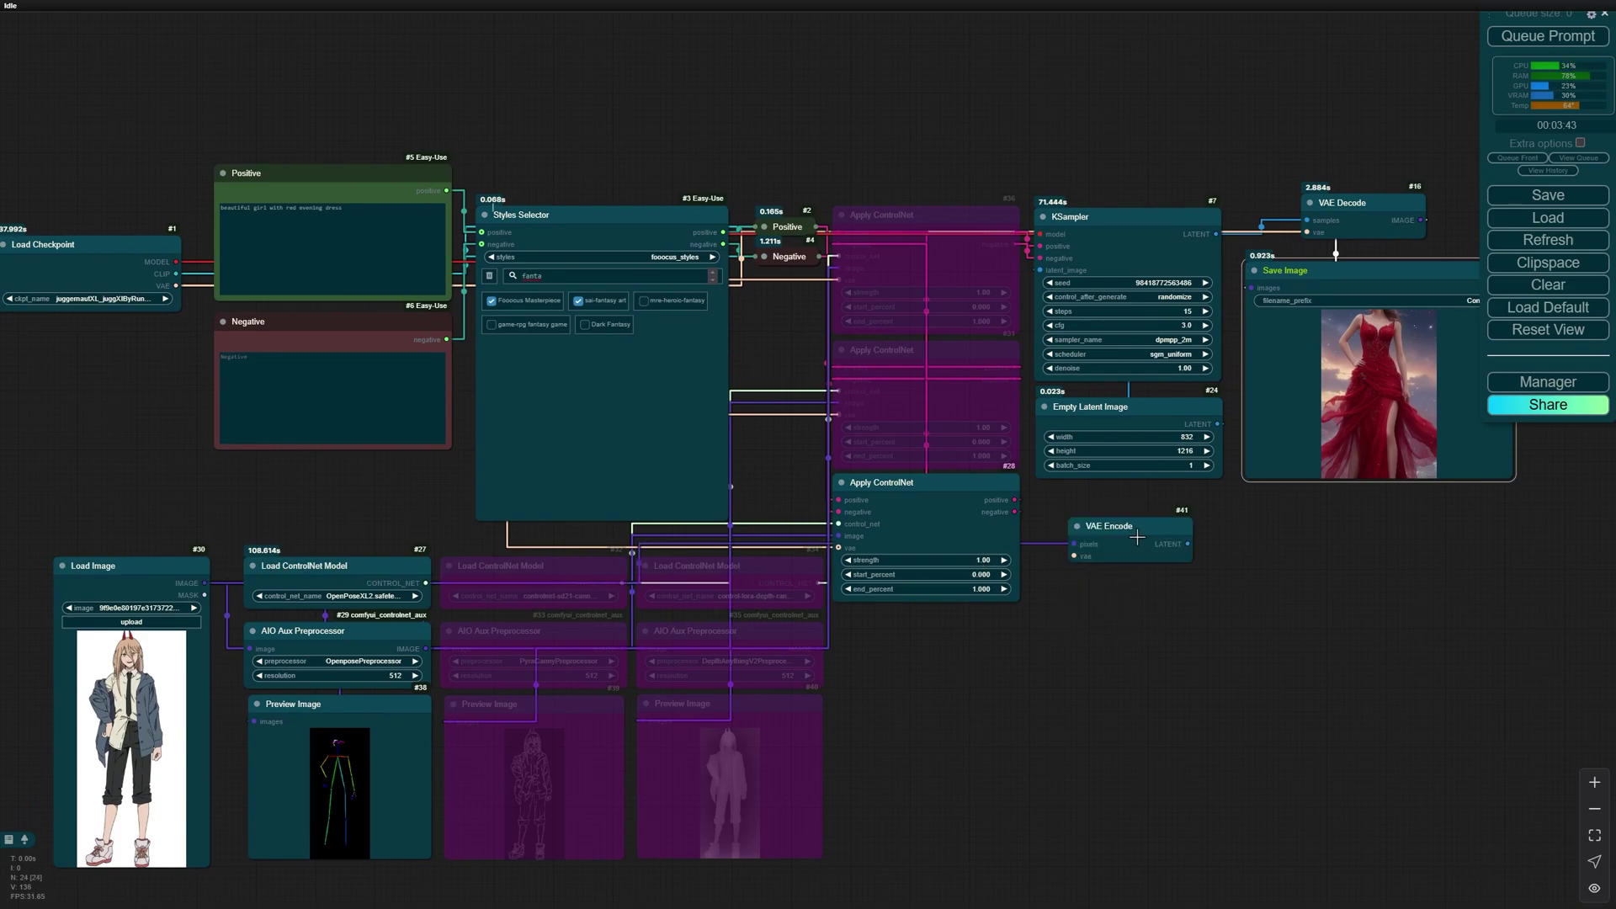
left_click(1101, 467)
key("Delete")
Wire the checkpoint VAE into VAE Encode and its LATENT into KSampler latent_image.
left_click_drag(1096, 501, 1092, 406)
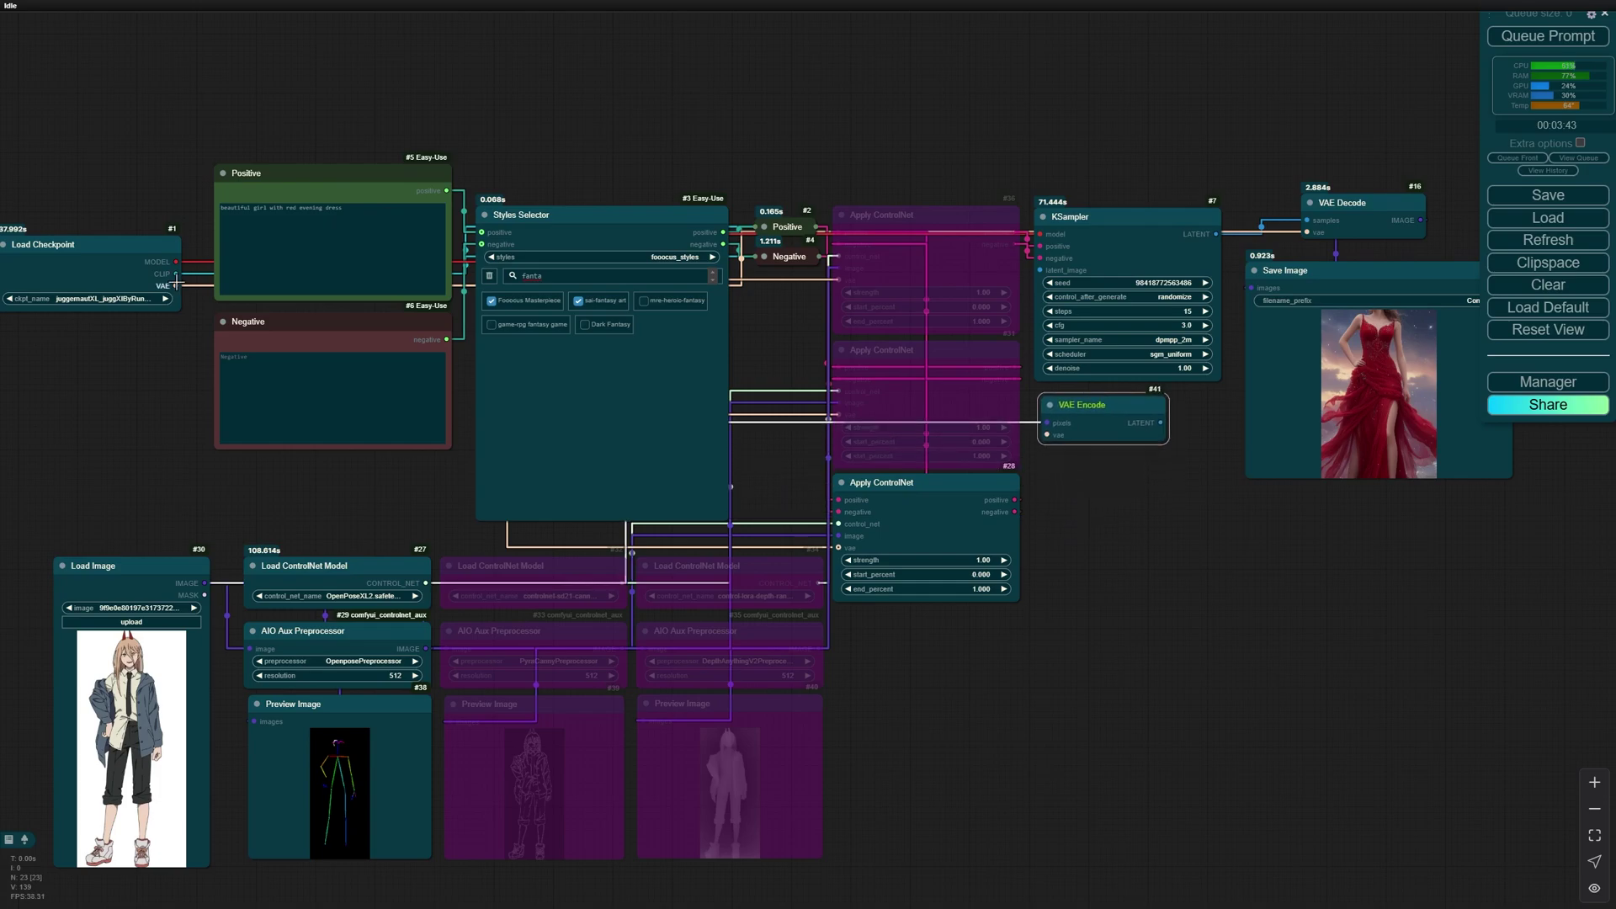
left_click_drag(179, 286, 1049, 435)
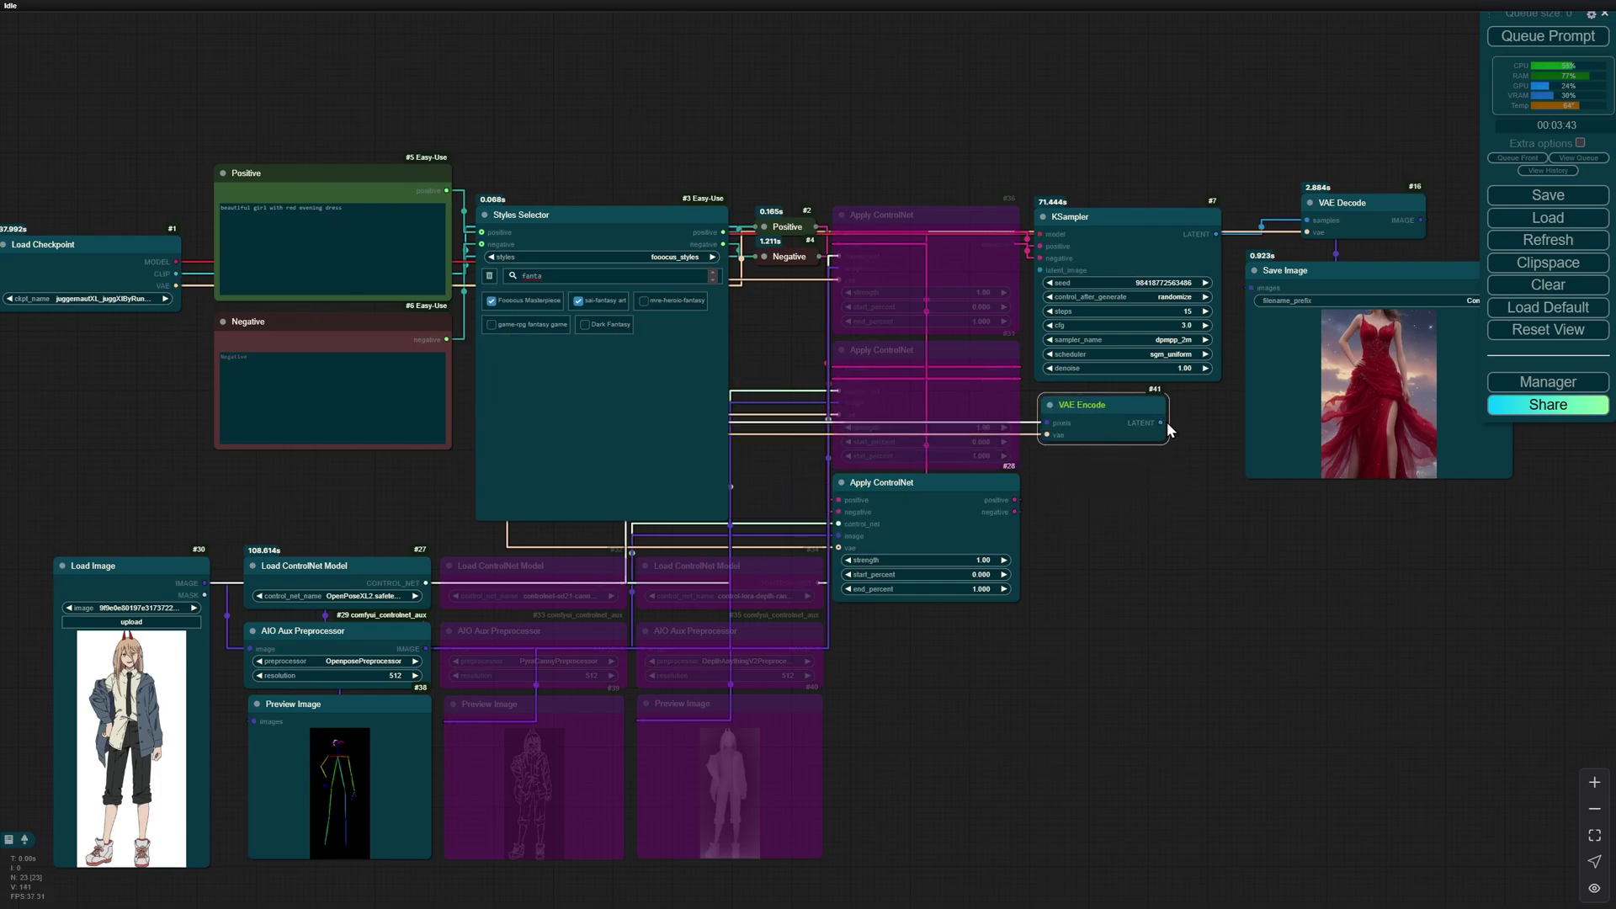
left_click_drag(1161, 424, 1074, 297)
Re-enable the bypassed depth ControlNet branch and the first Apply ControlNet node.
left_click_drag(758, 824, 734, 535)
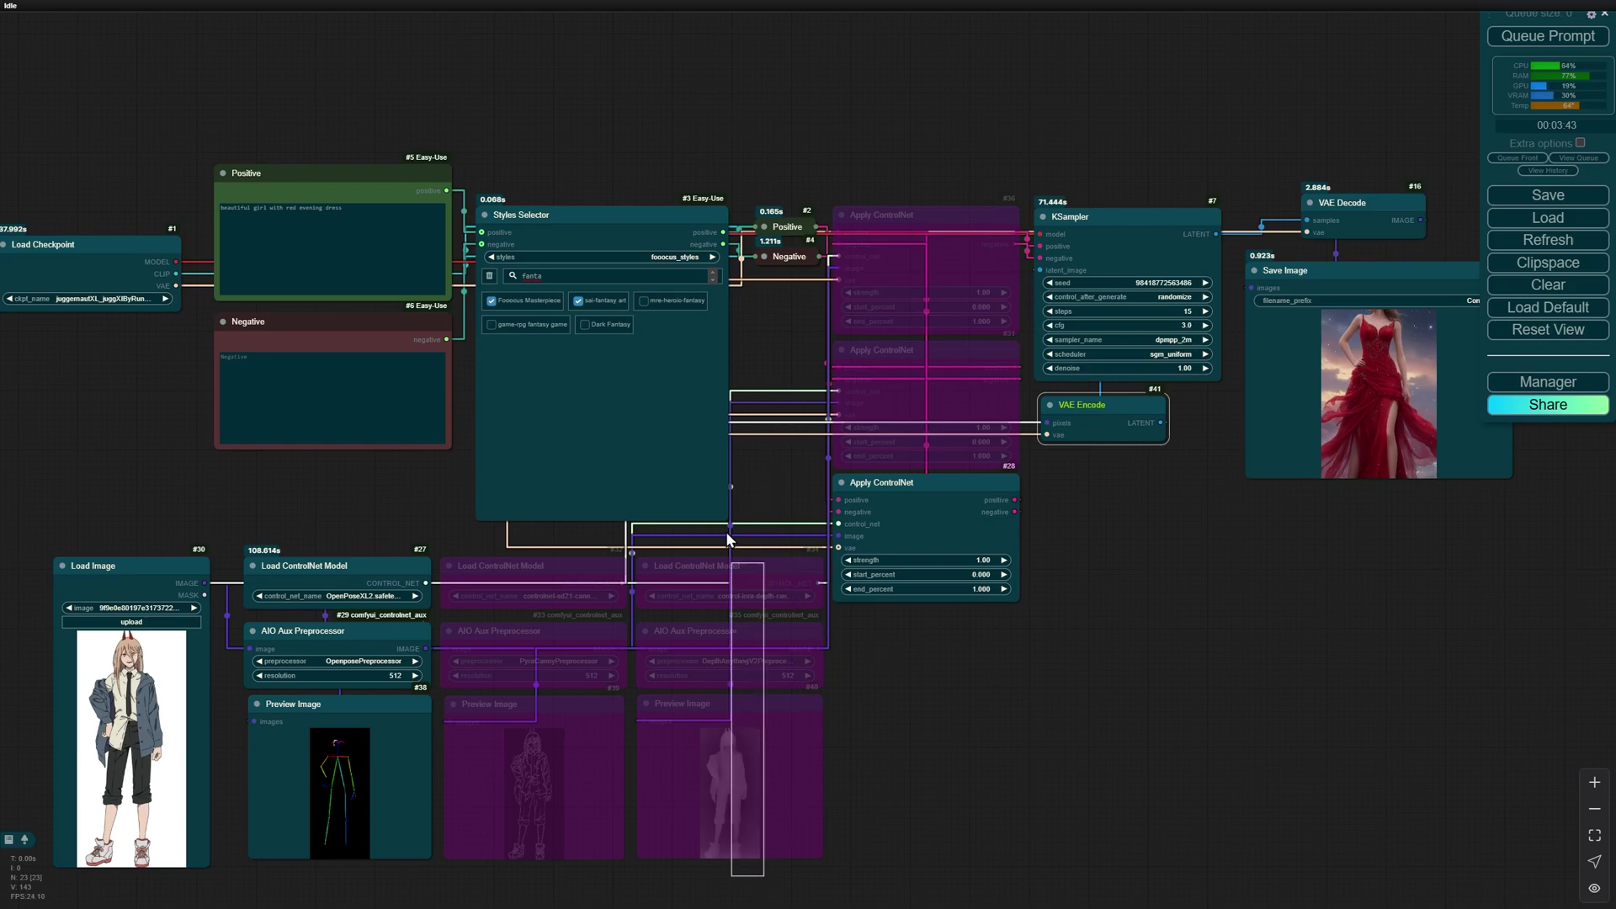
key("ctrl+b")
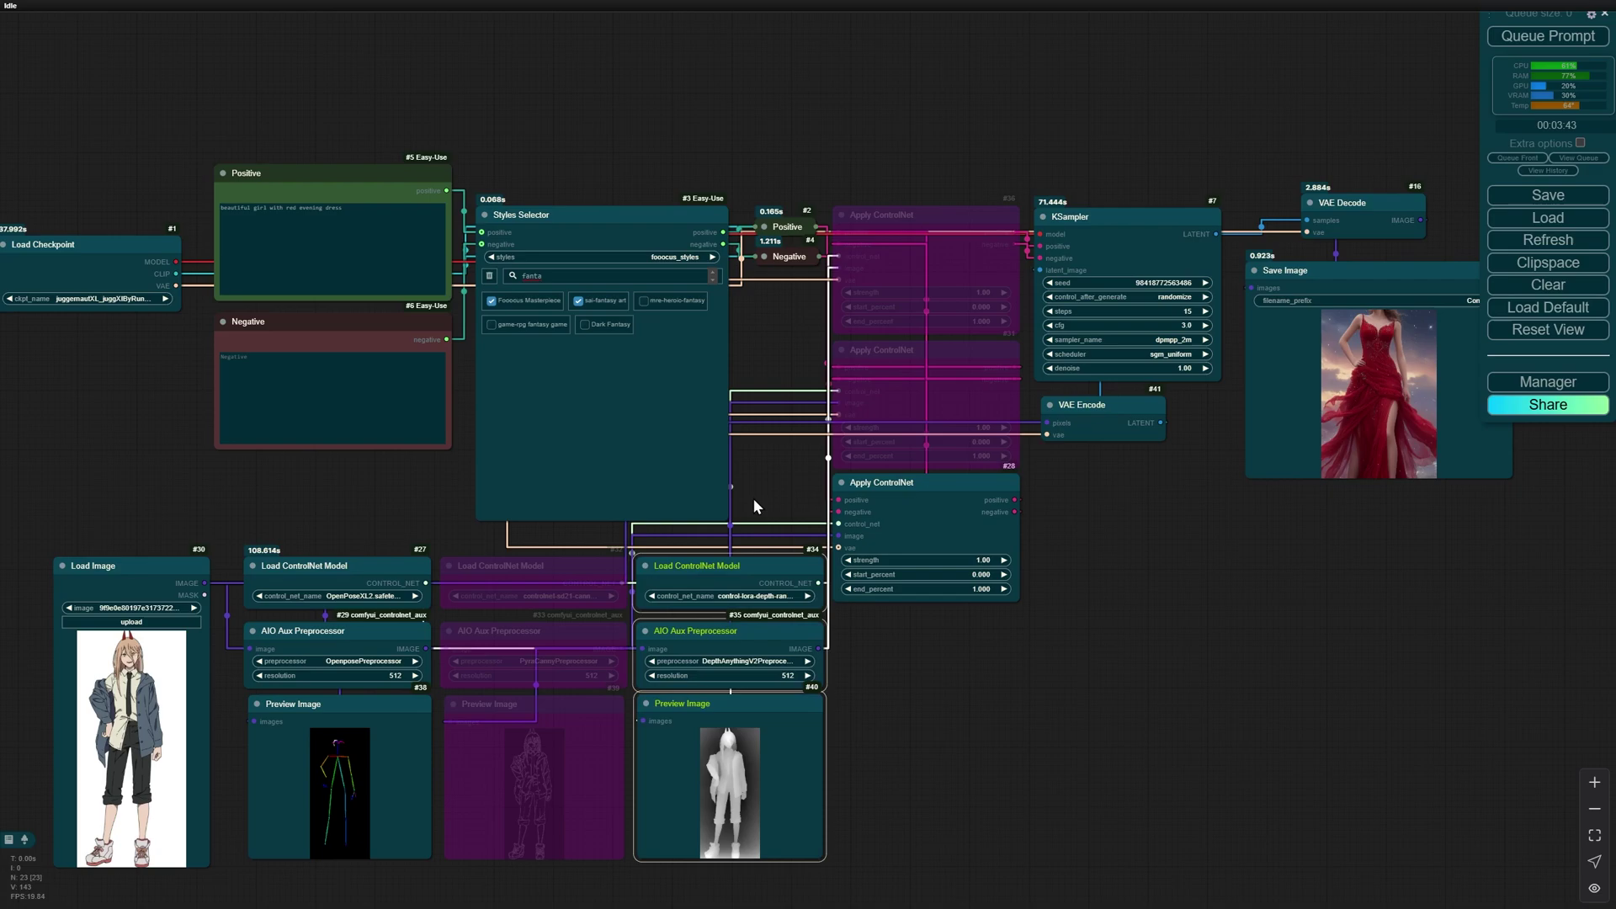
left_click(872, 219)
key("ctrl+b")
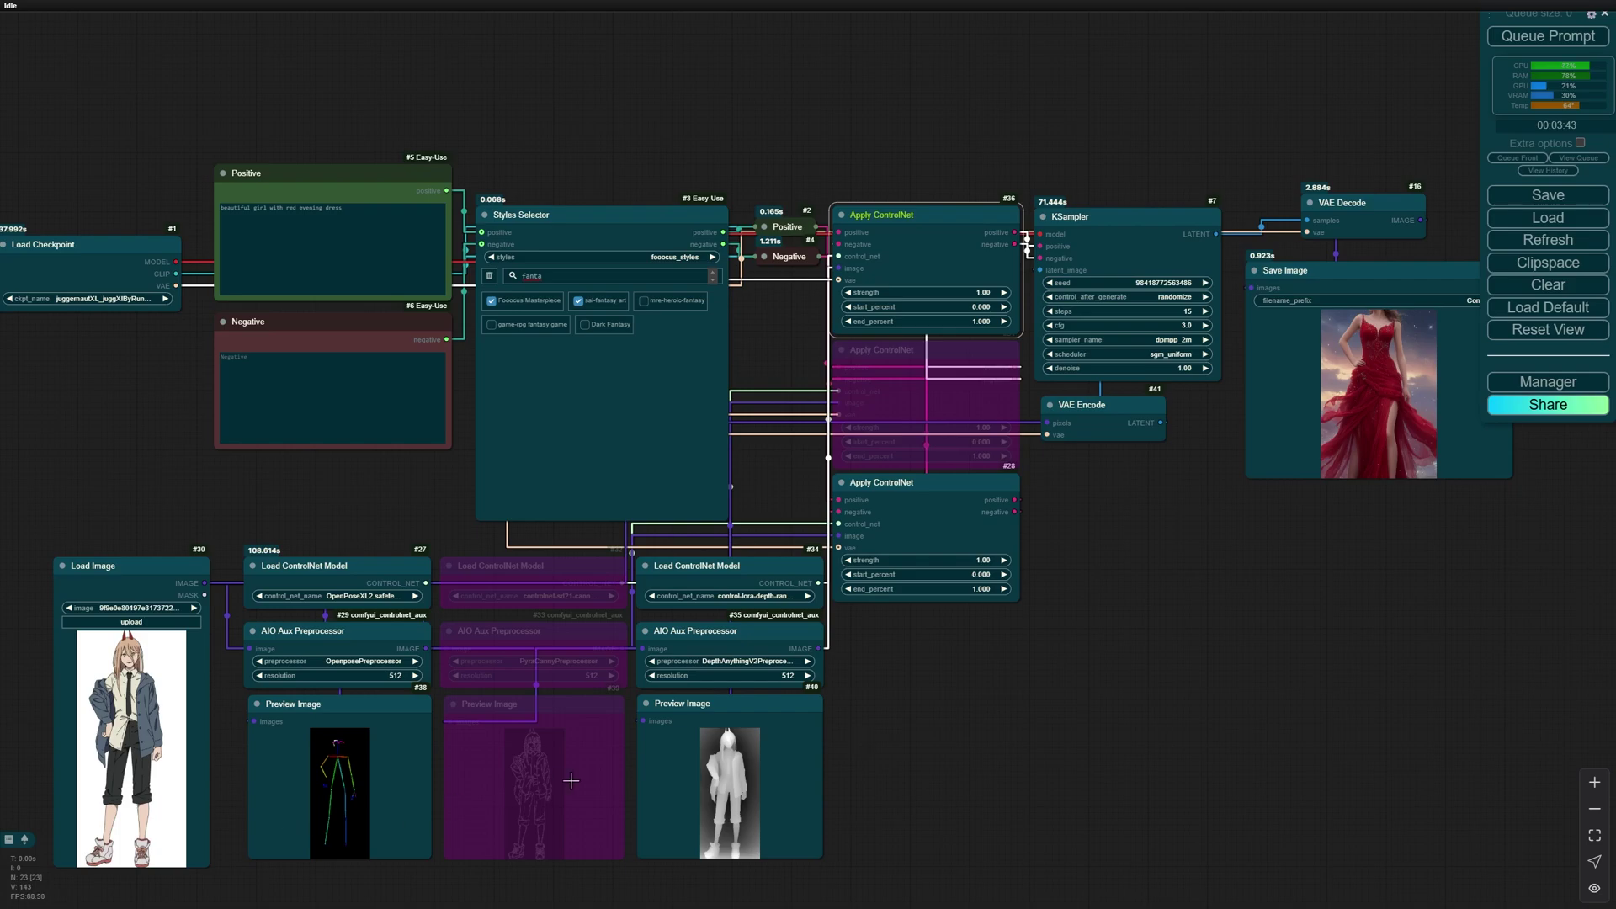
Set the OpenPose ControlNet strength to 0.60 and open the red-dress output's options.
left_click(982, 292)
type("0.")
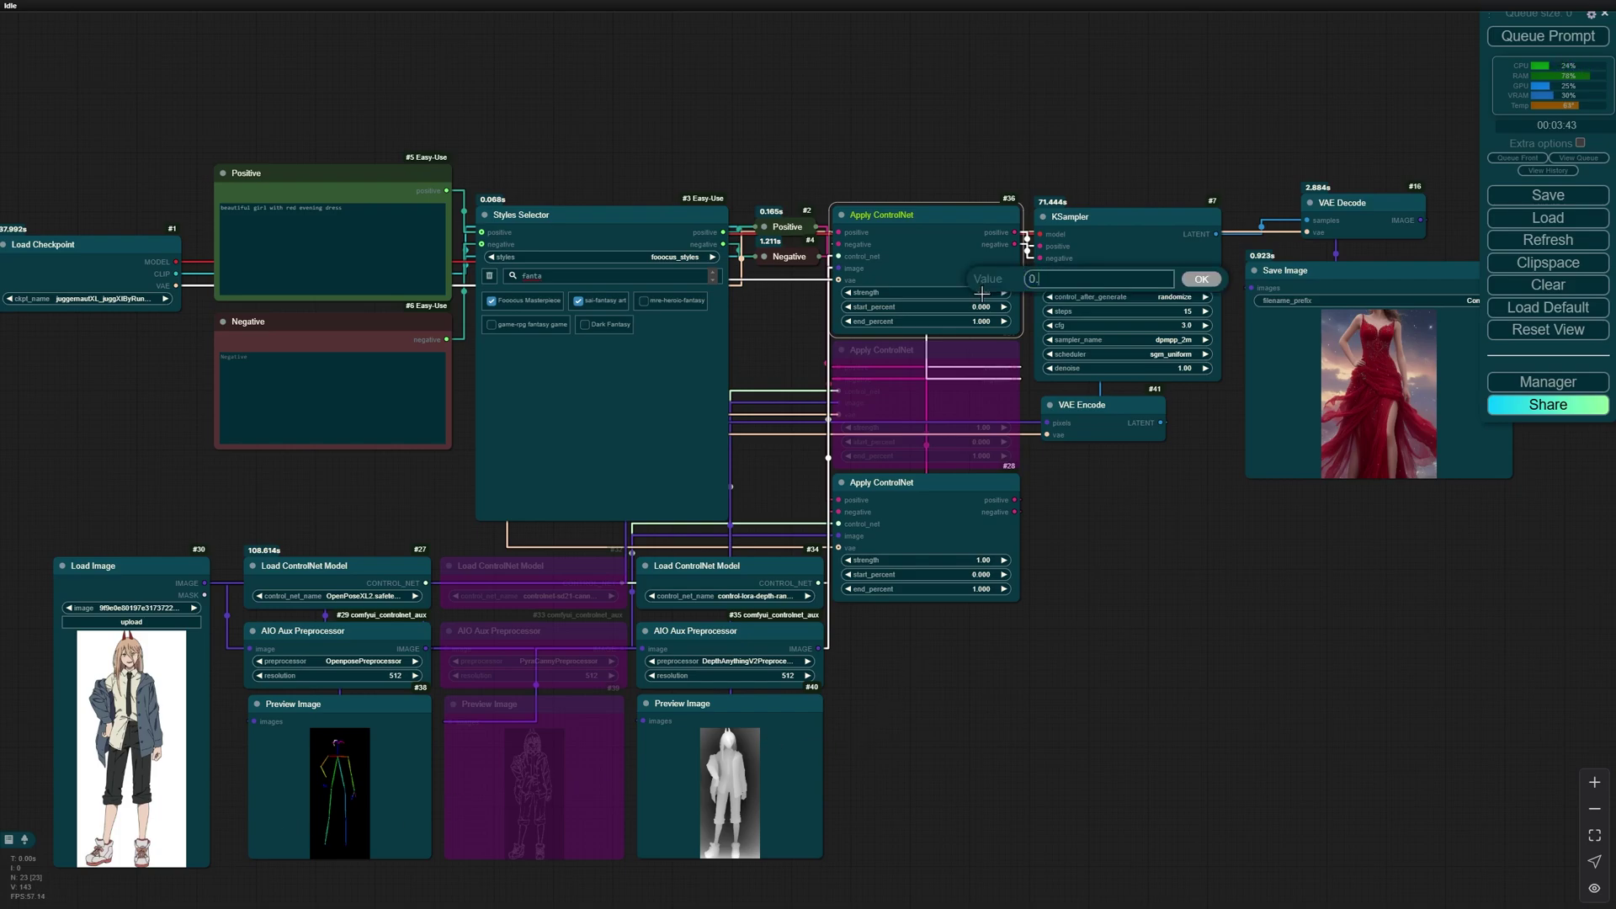
type("5")
key("Return")
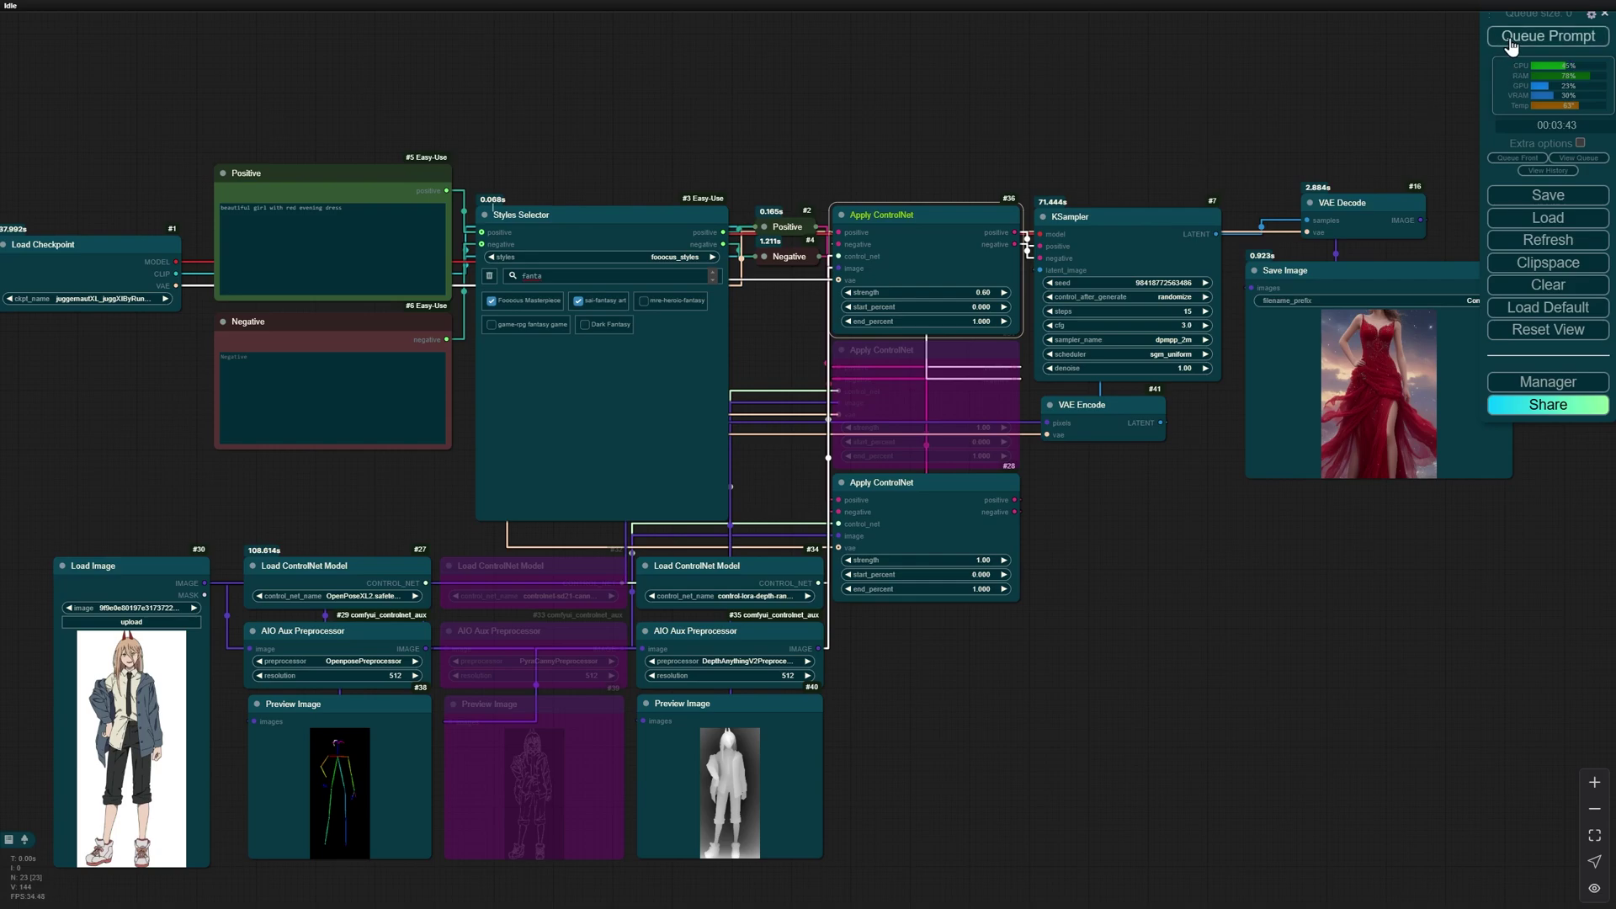
right_click(1396, 334)
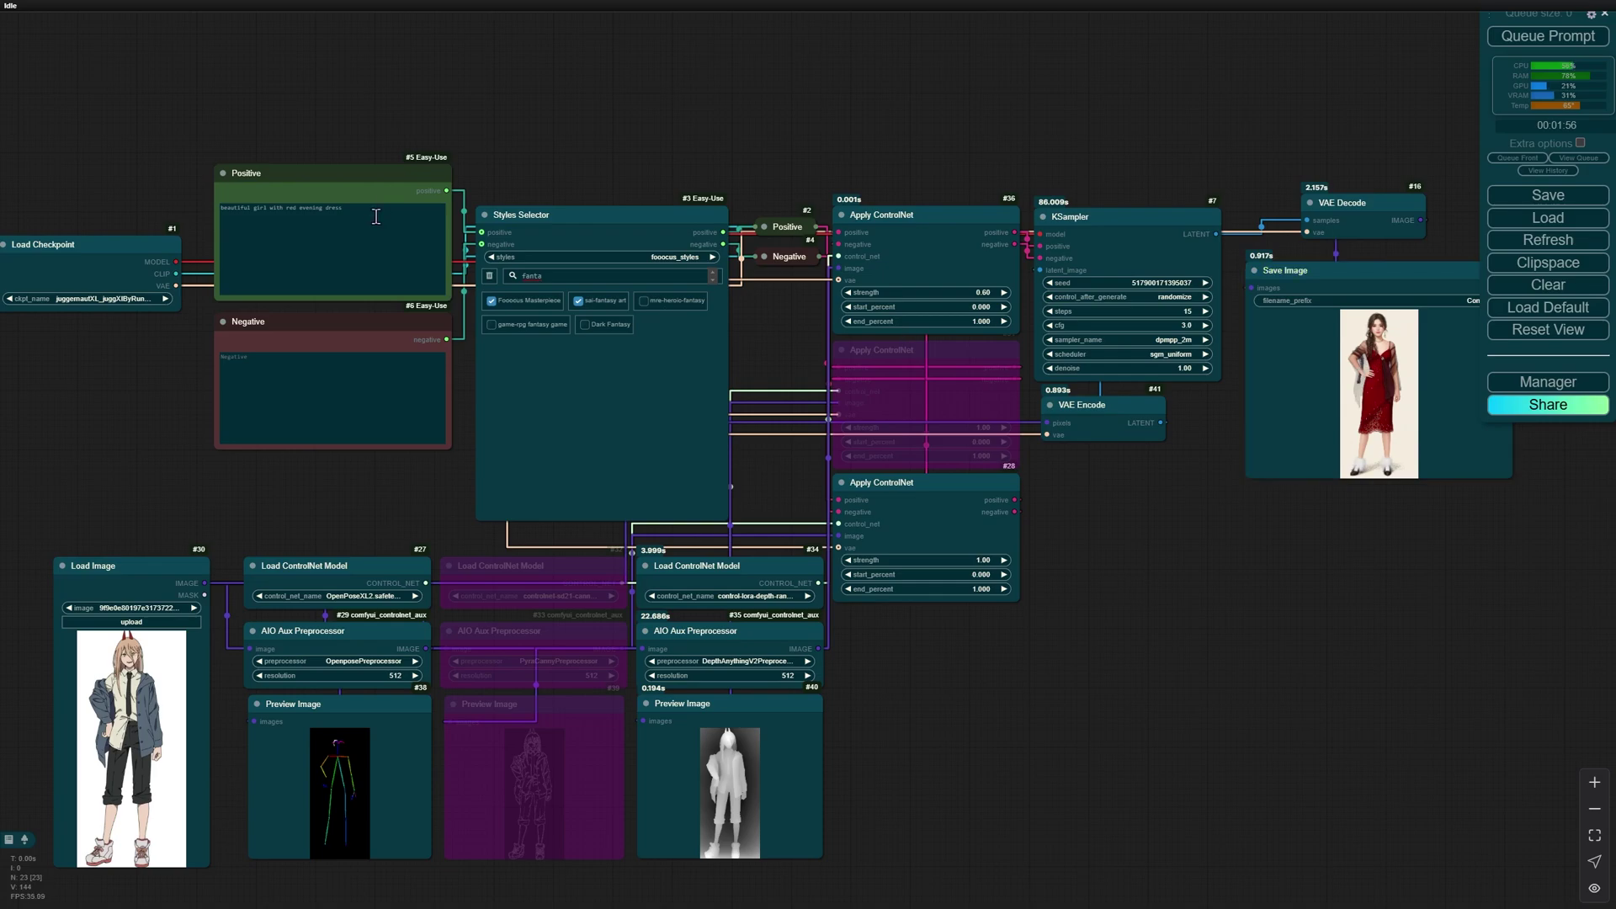
Paste a blonde, red-eyed girl in pyjamas prompt, set OpenPose strength 0.8, and select VAE Encode.
triple_click(310, 212)
type("blonde girl with red eyes, in pyjamas")
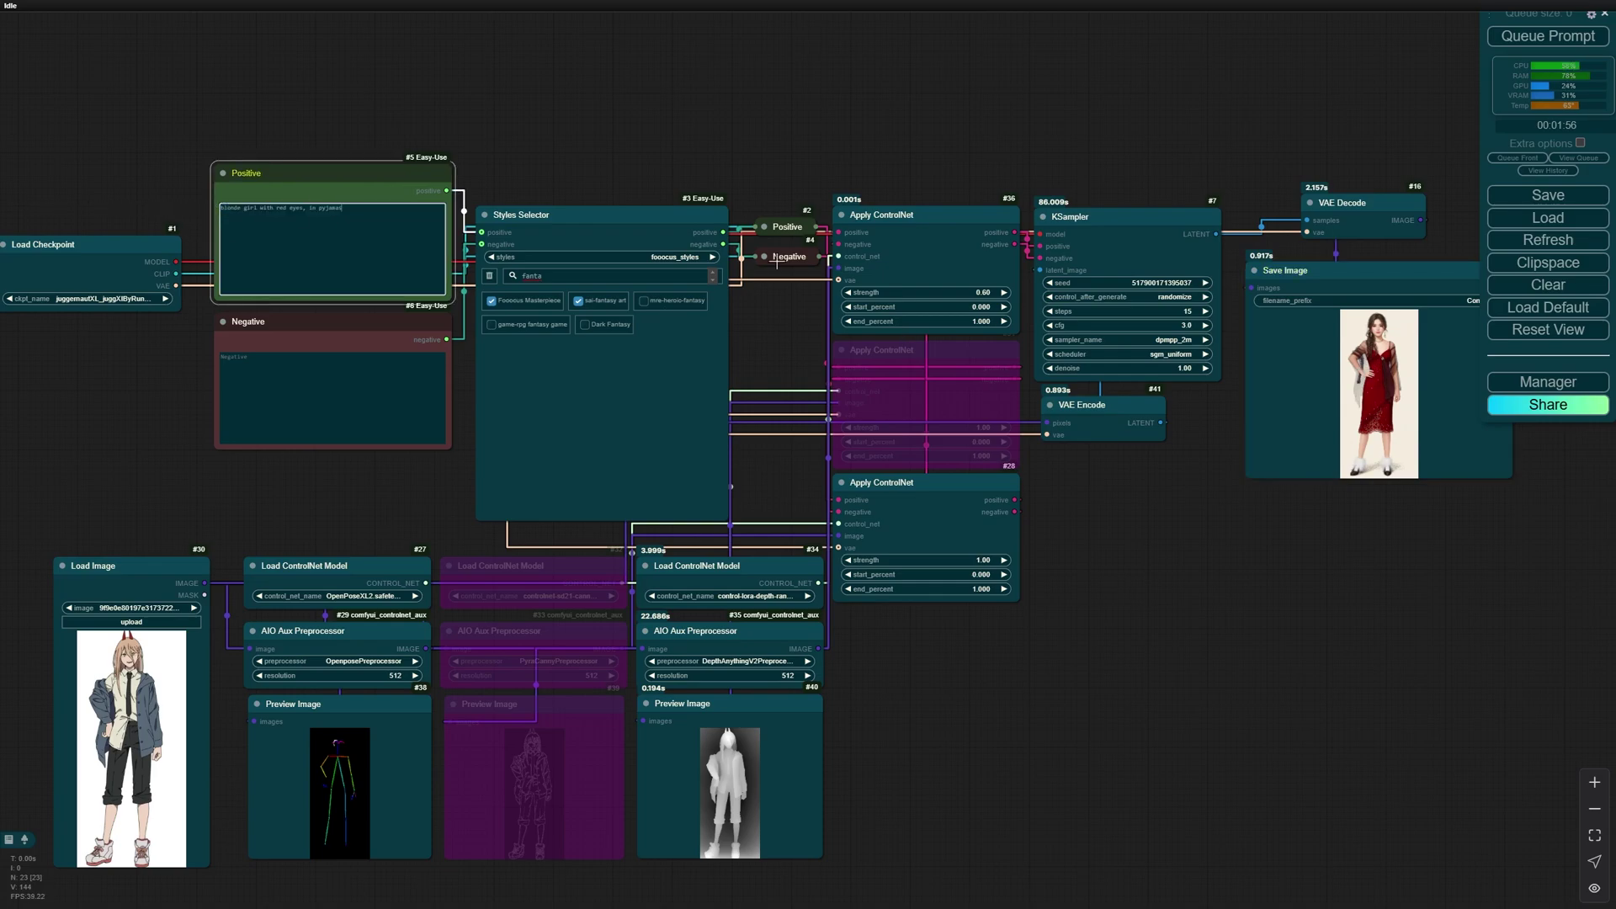
left_click(988, 292)
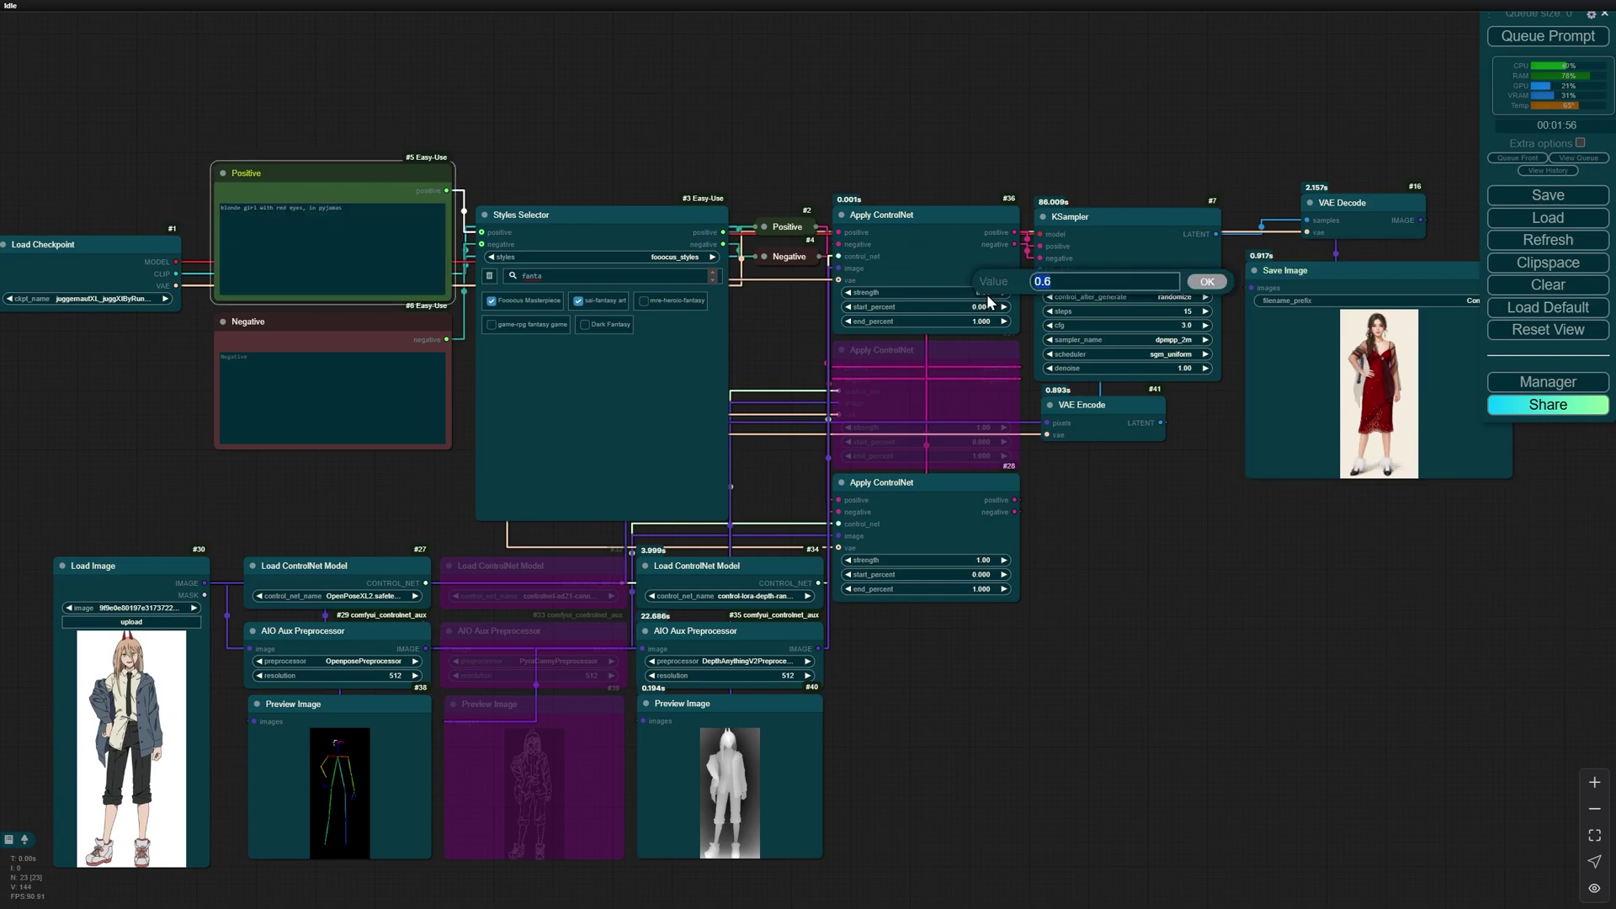
key("Return")
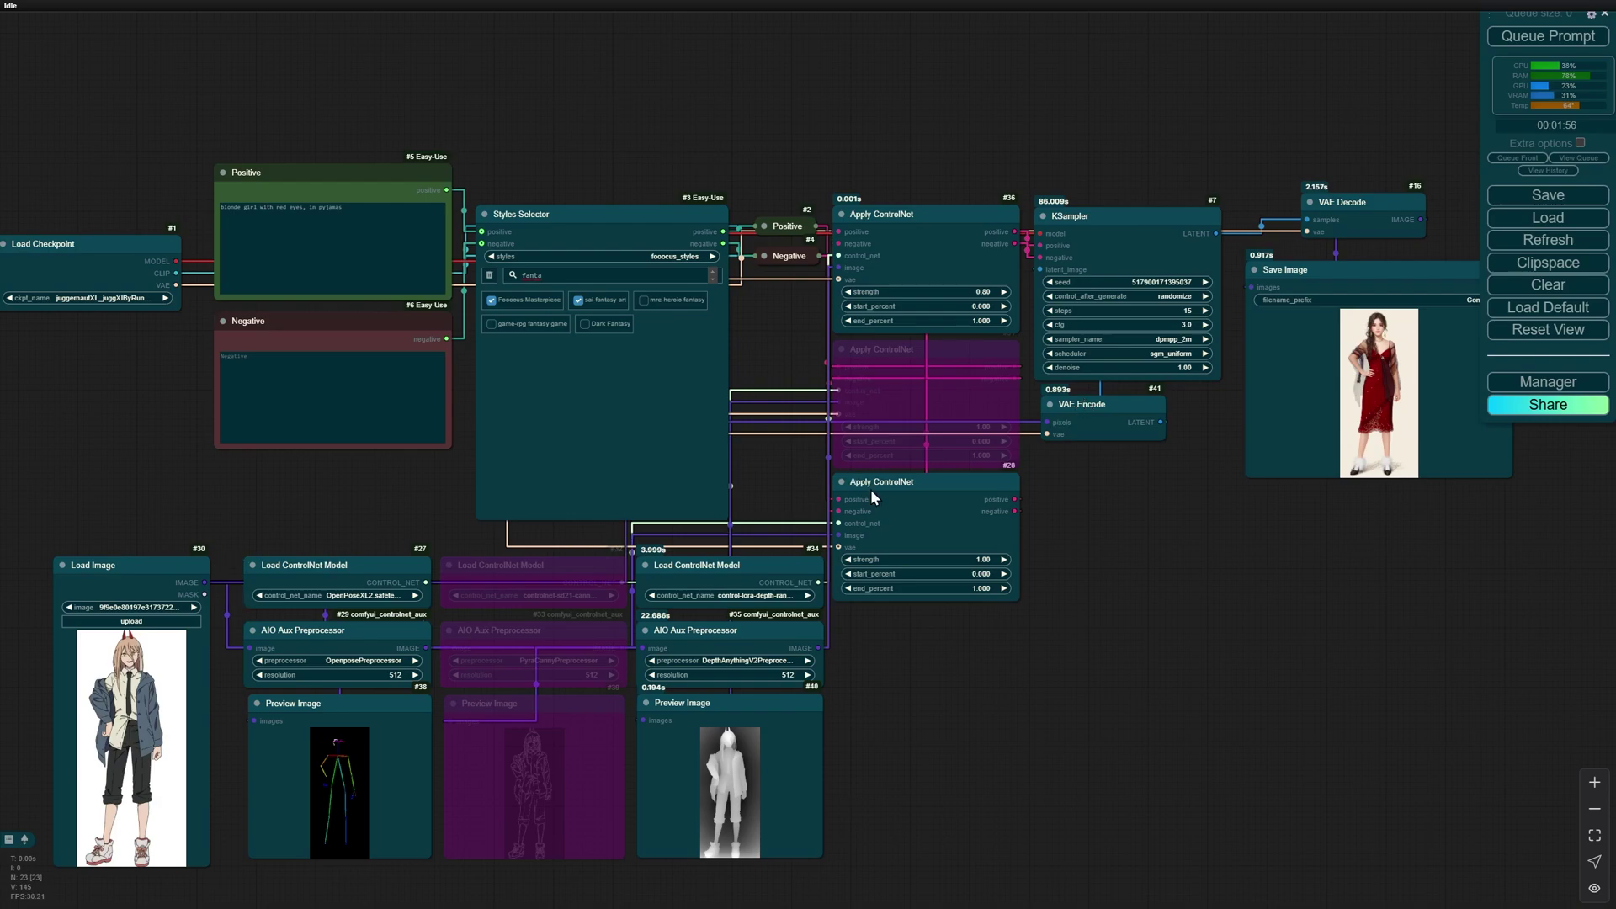
left_click(1064, 417)
Delete VAE Encode and feed KSampler latent_image from a new 536×1168 Empty Latent Image.
key("Delete")
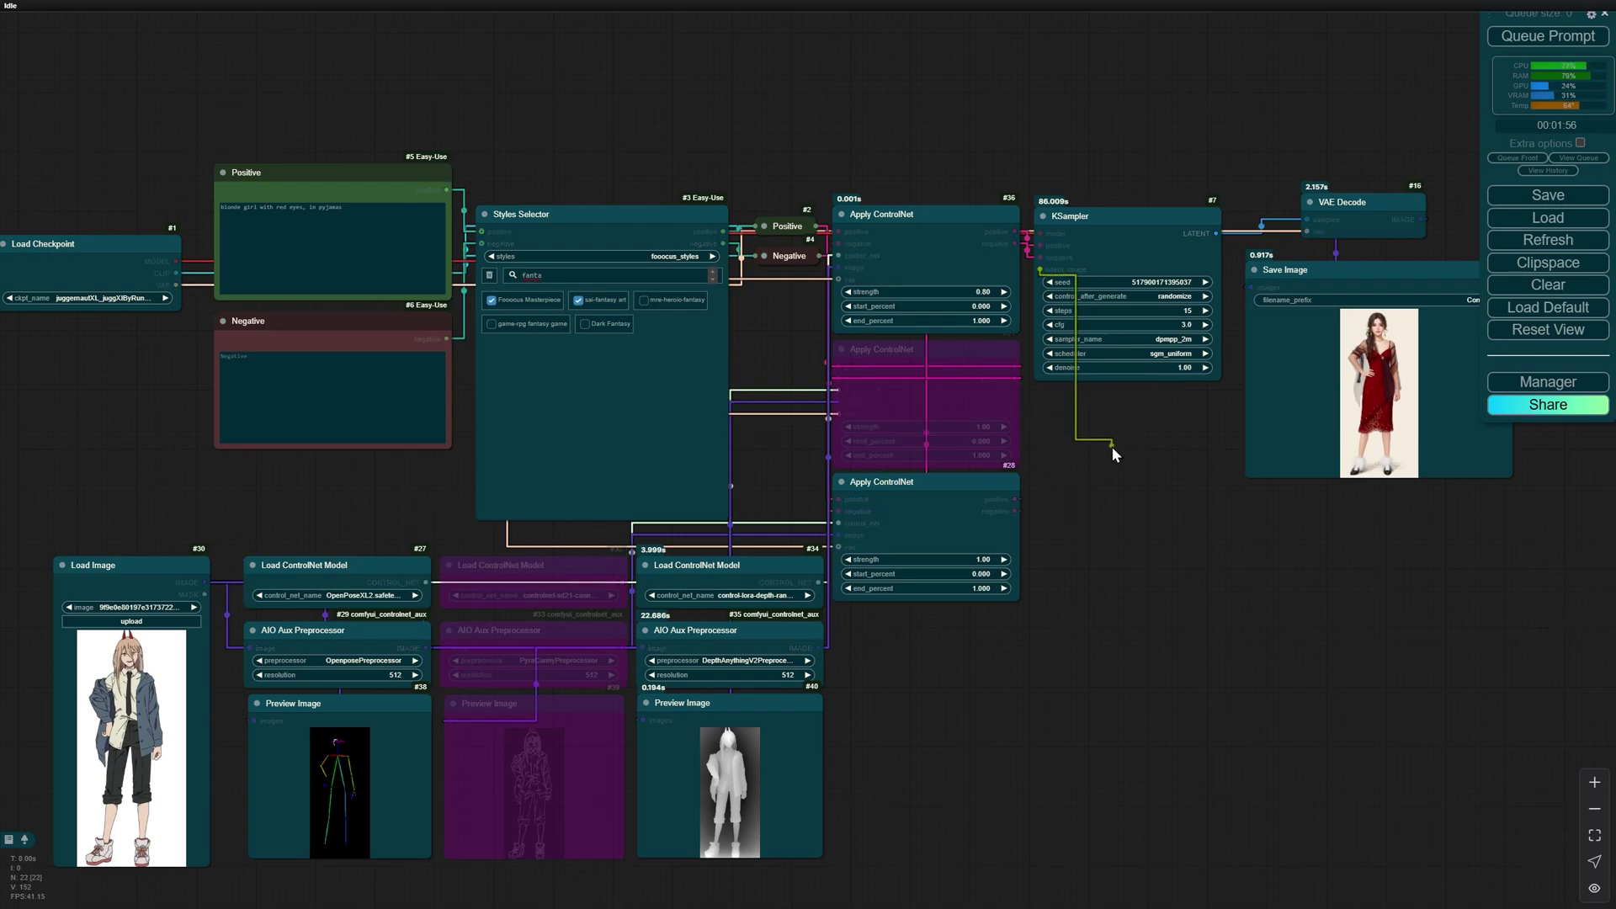
left_click_drag(1047, 269, 1107, 431)
left_click(1142, 544)
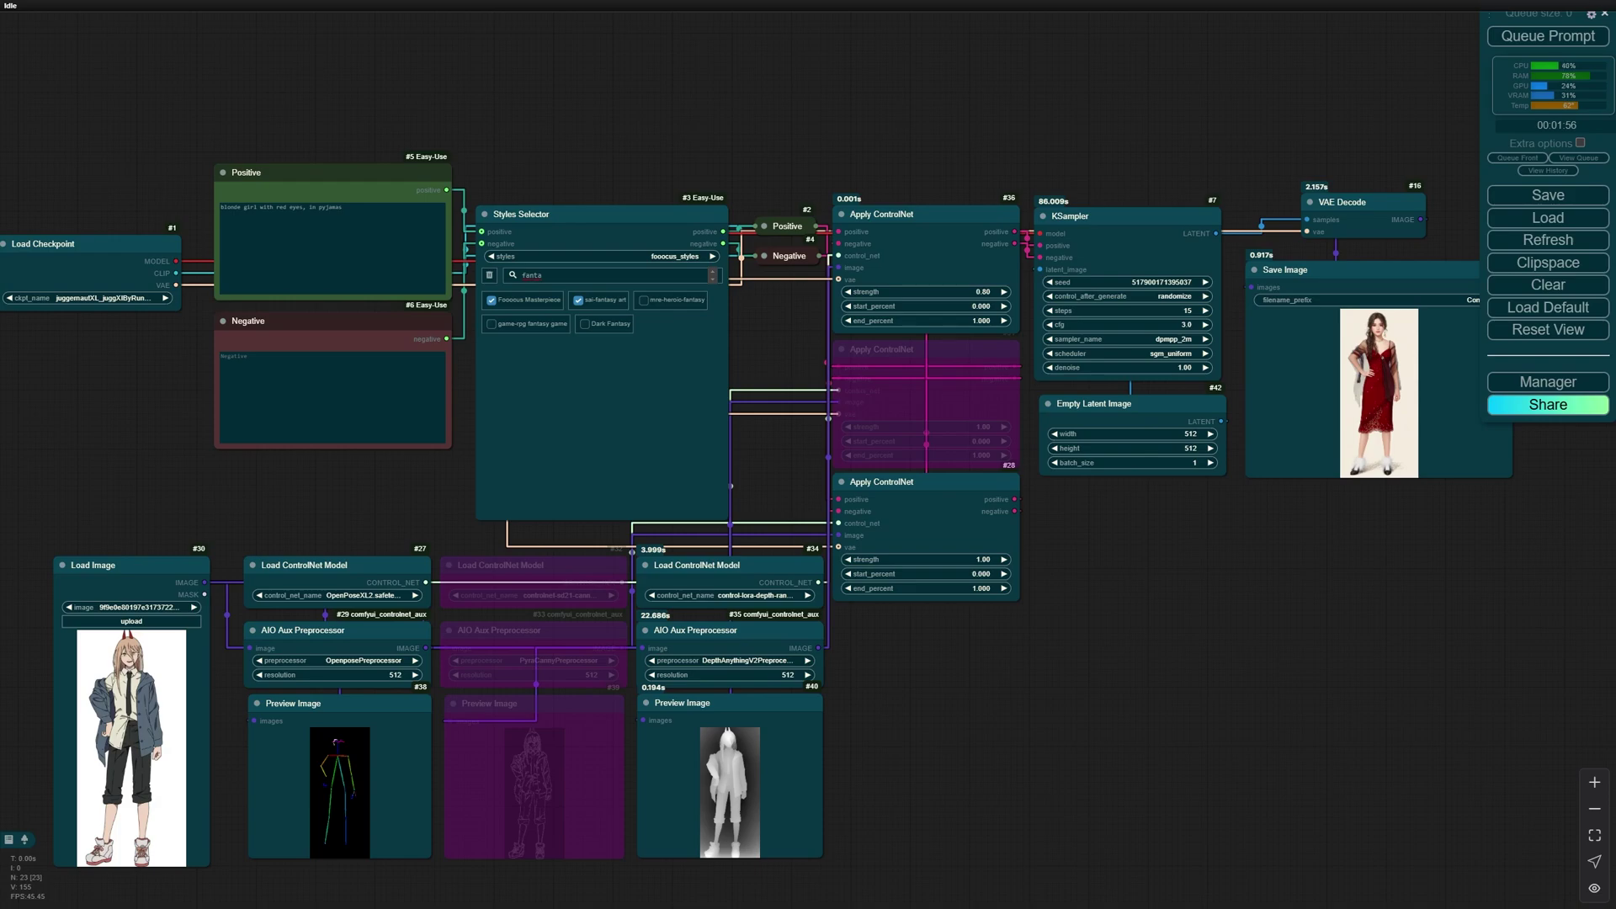
left_click_drag(541, 787, 918, 511)
left_click(948, 528)
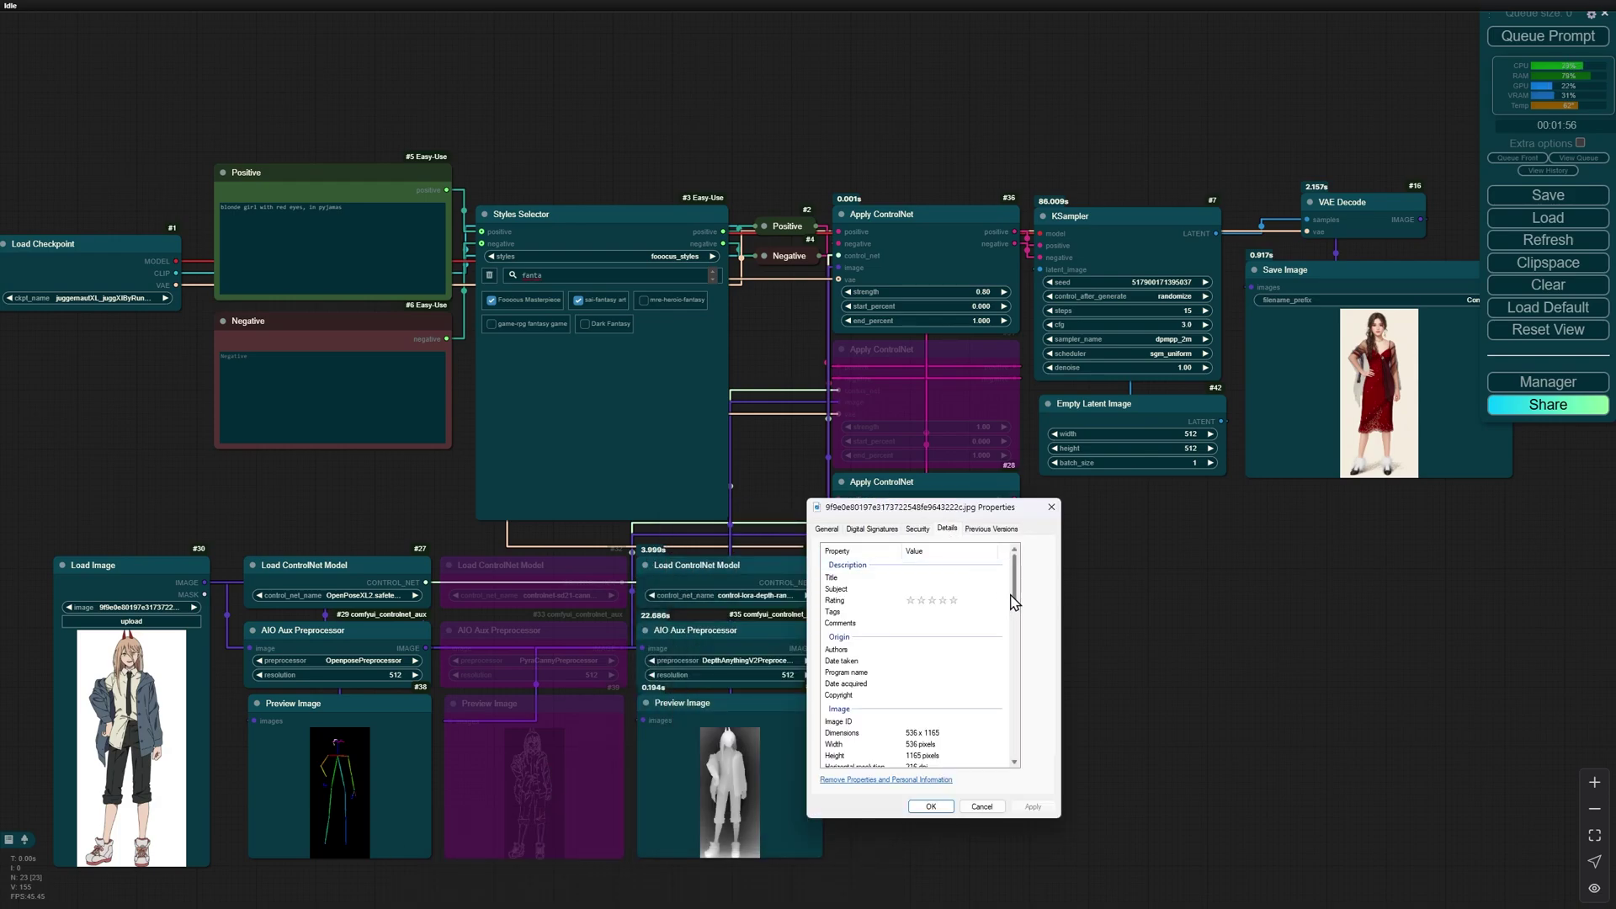
scroll(1015, 602, "down", 1)
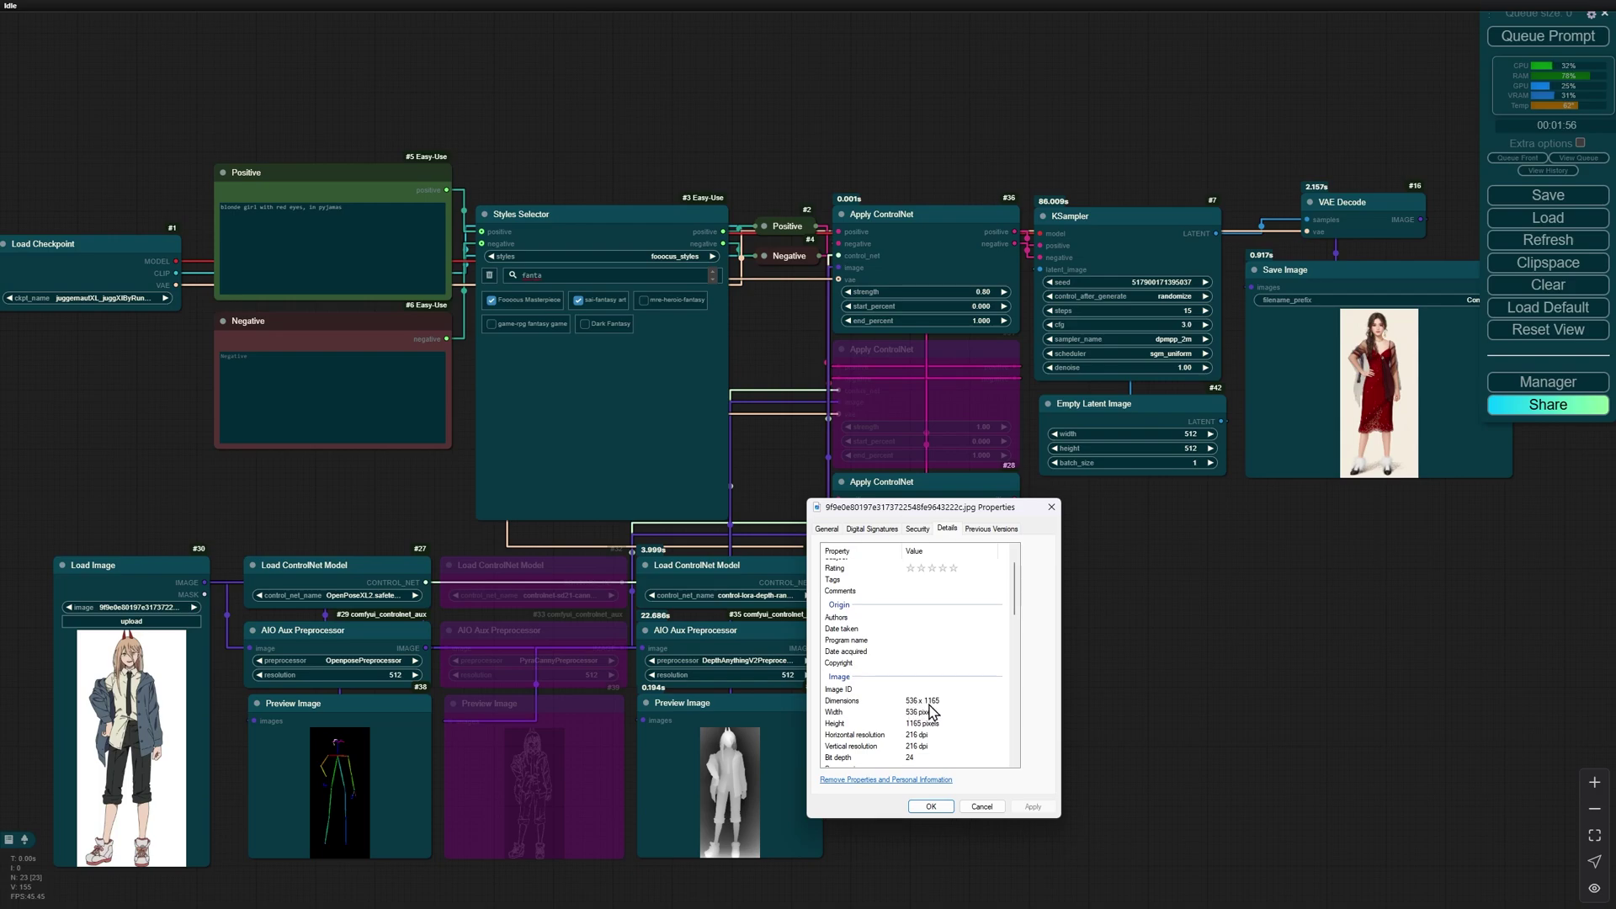
left_click(1192, 440)
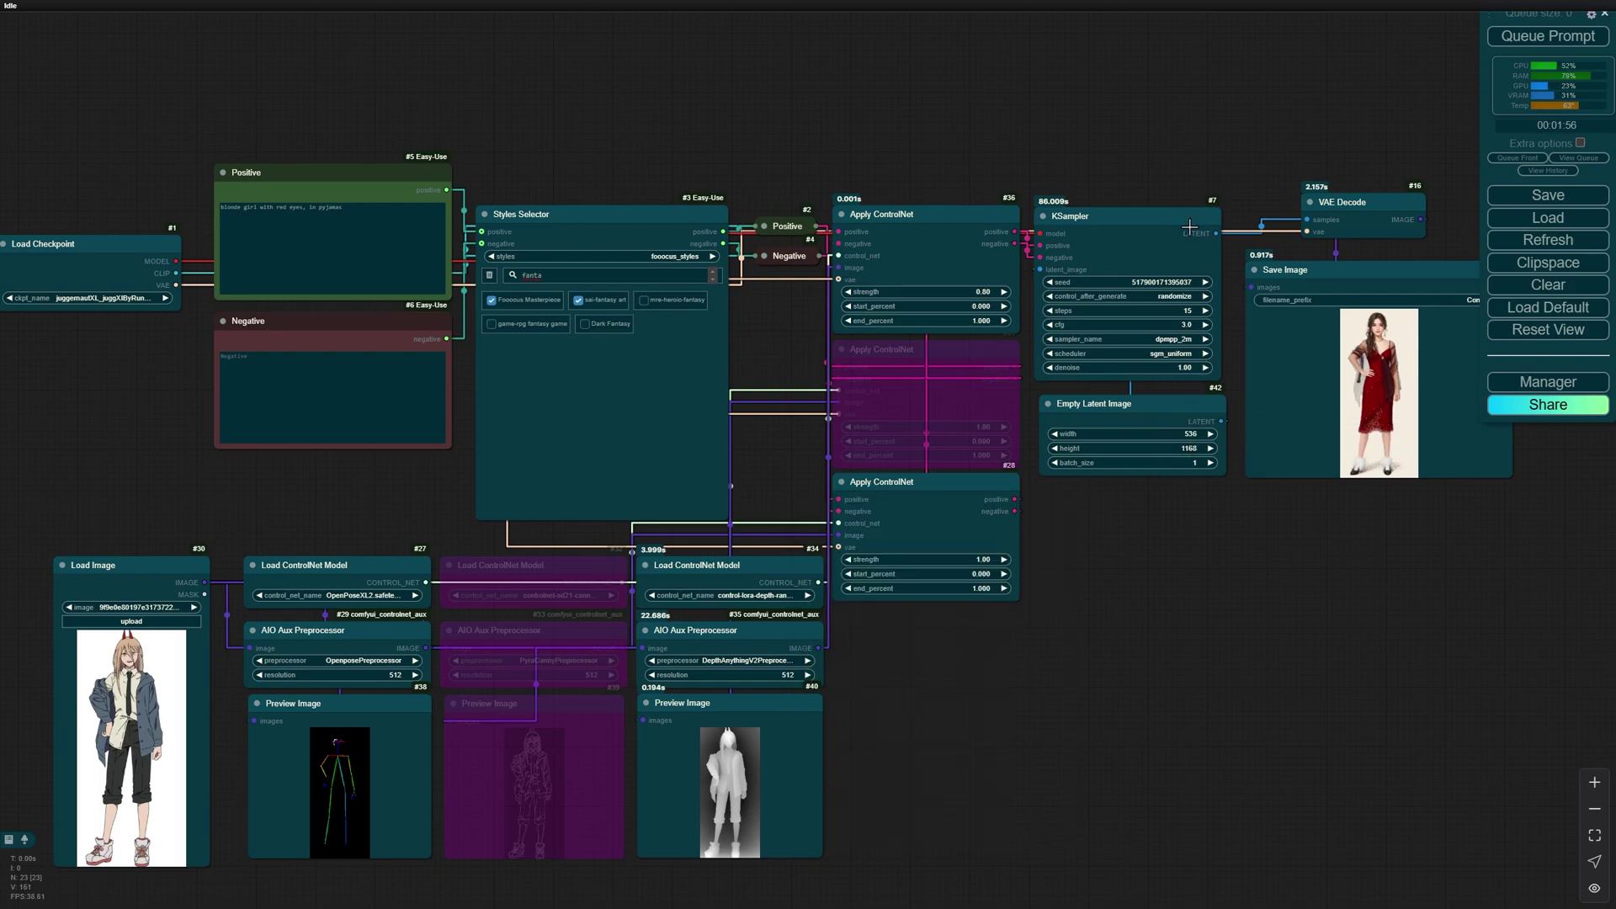
Generate the image, yielding a blonde girl in white pyjamas.
left_click(1552, 41)
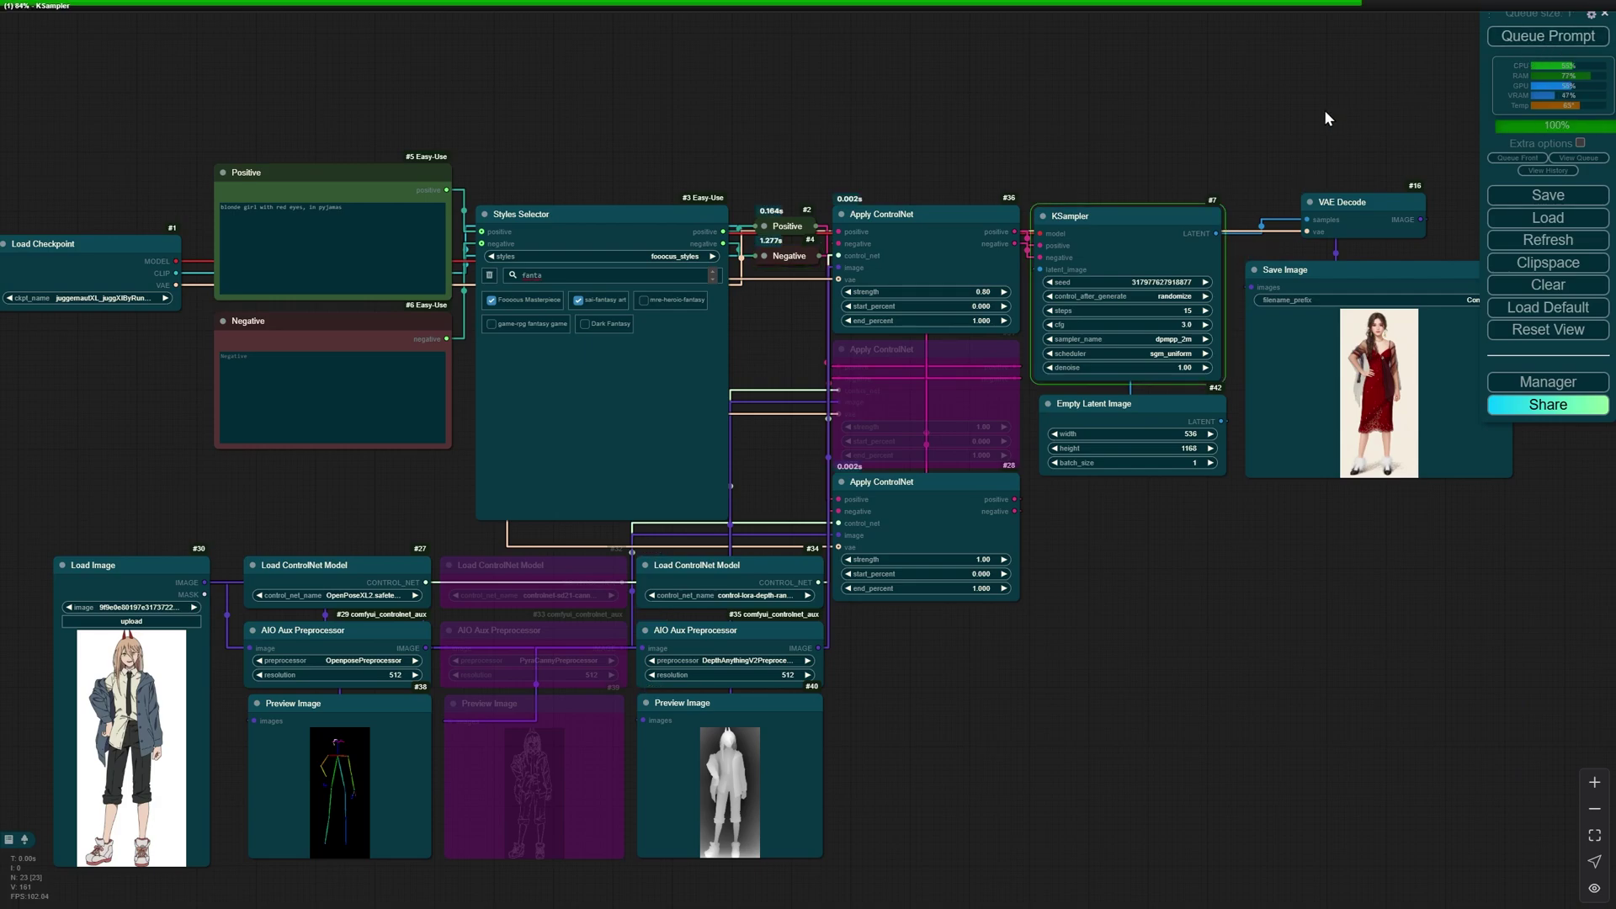
scroll(1116, 468, "up", 5)
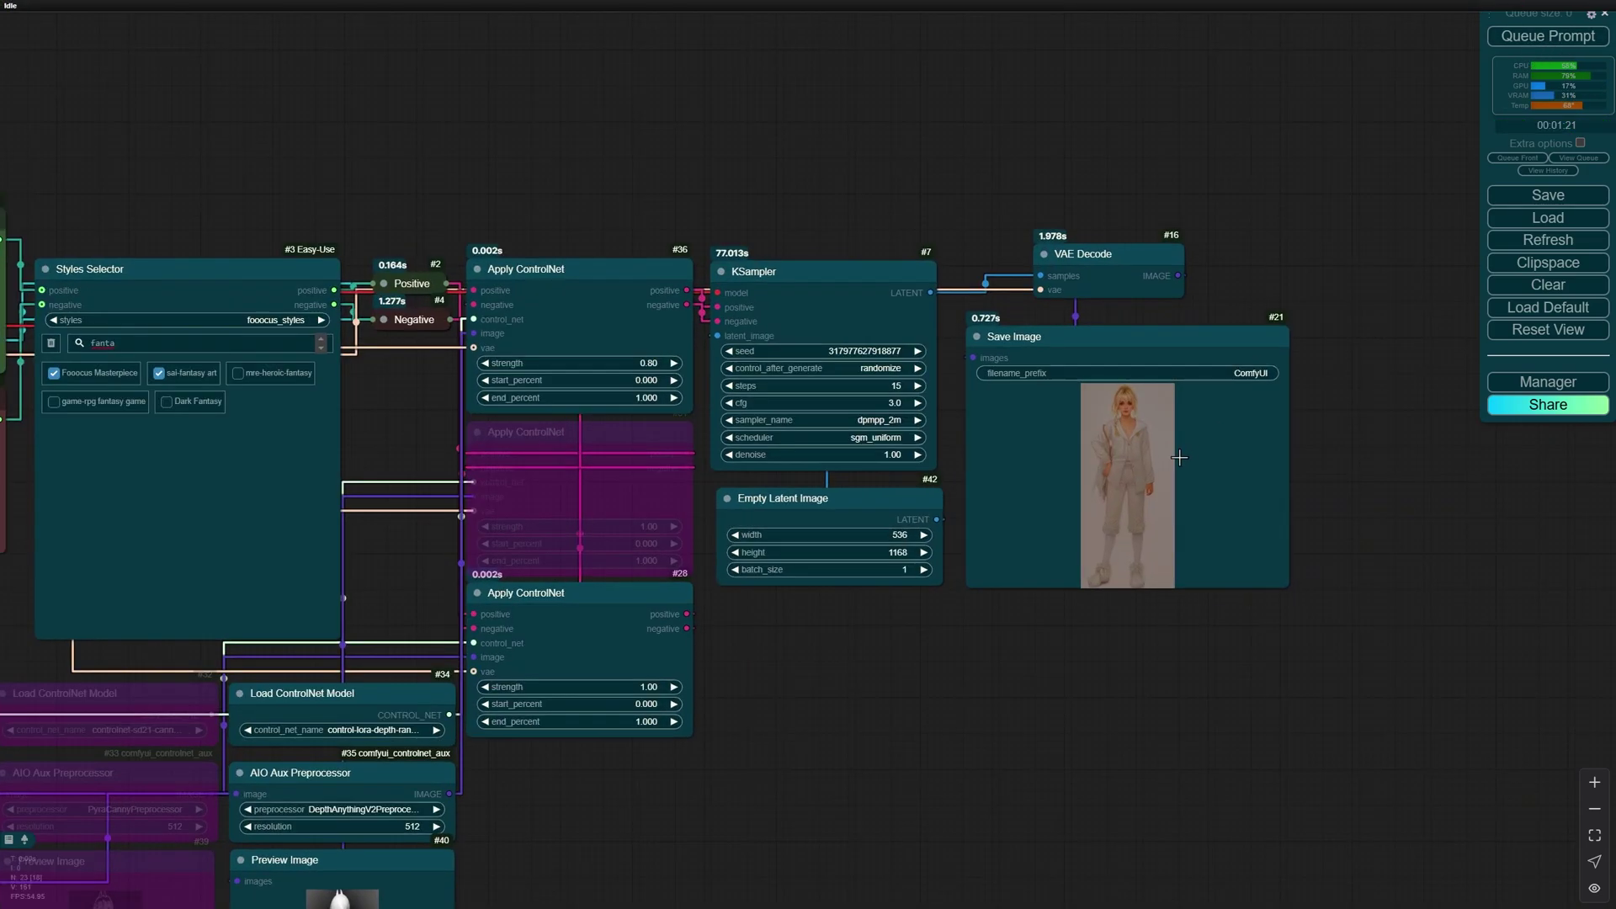
scroll(1117, 468, "up", 4)
scroll(1116, 467, "up", 4)
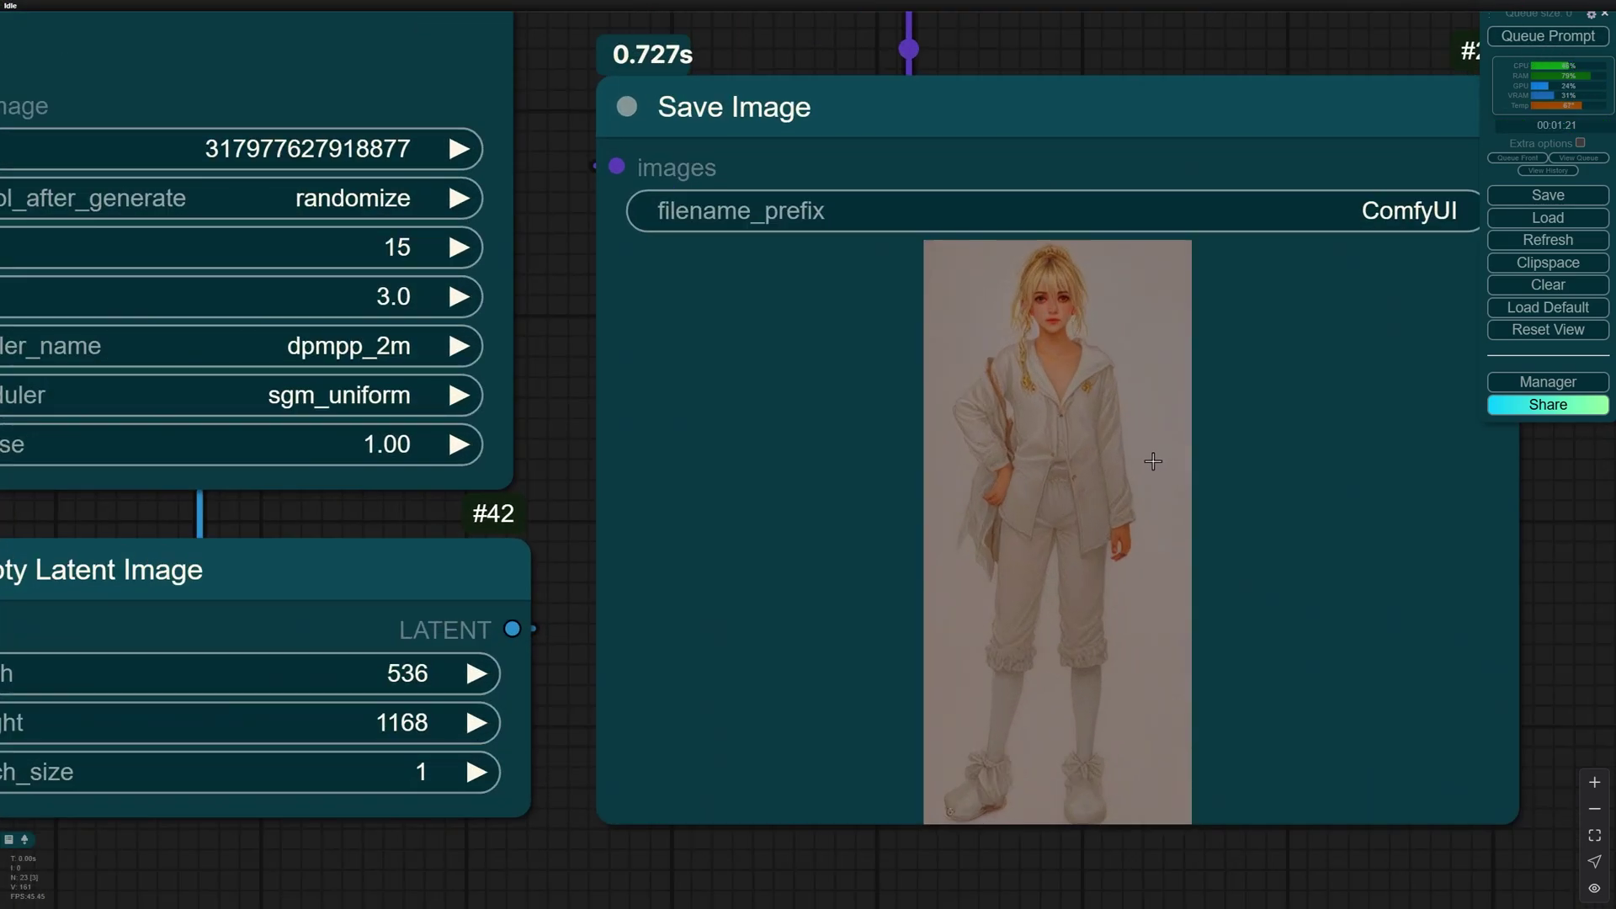
left_click(1083, 822)
scroll(703, 534, "down", 6)
scroll(686, 523, "down", 6)
left_click_drag(471, 699, 1078, 718)
scroll(1079, 718, "down", 1)
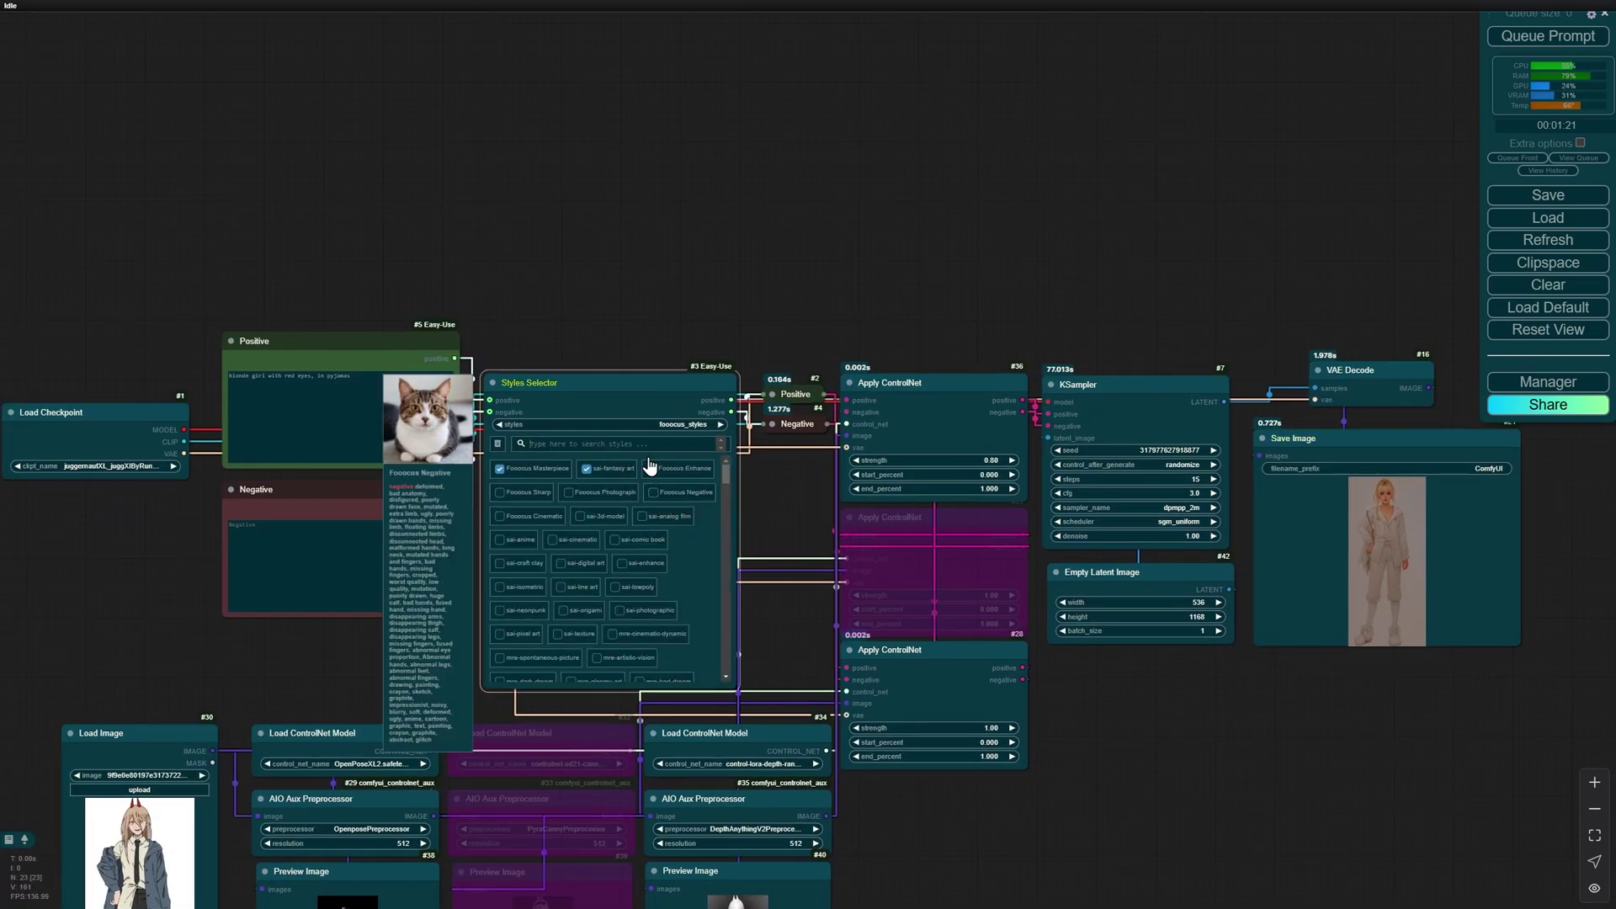
Enable the sai-3d-model style via a '3d' search, clear the search, and generate again.
left_click(573, 444)
type("3d")
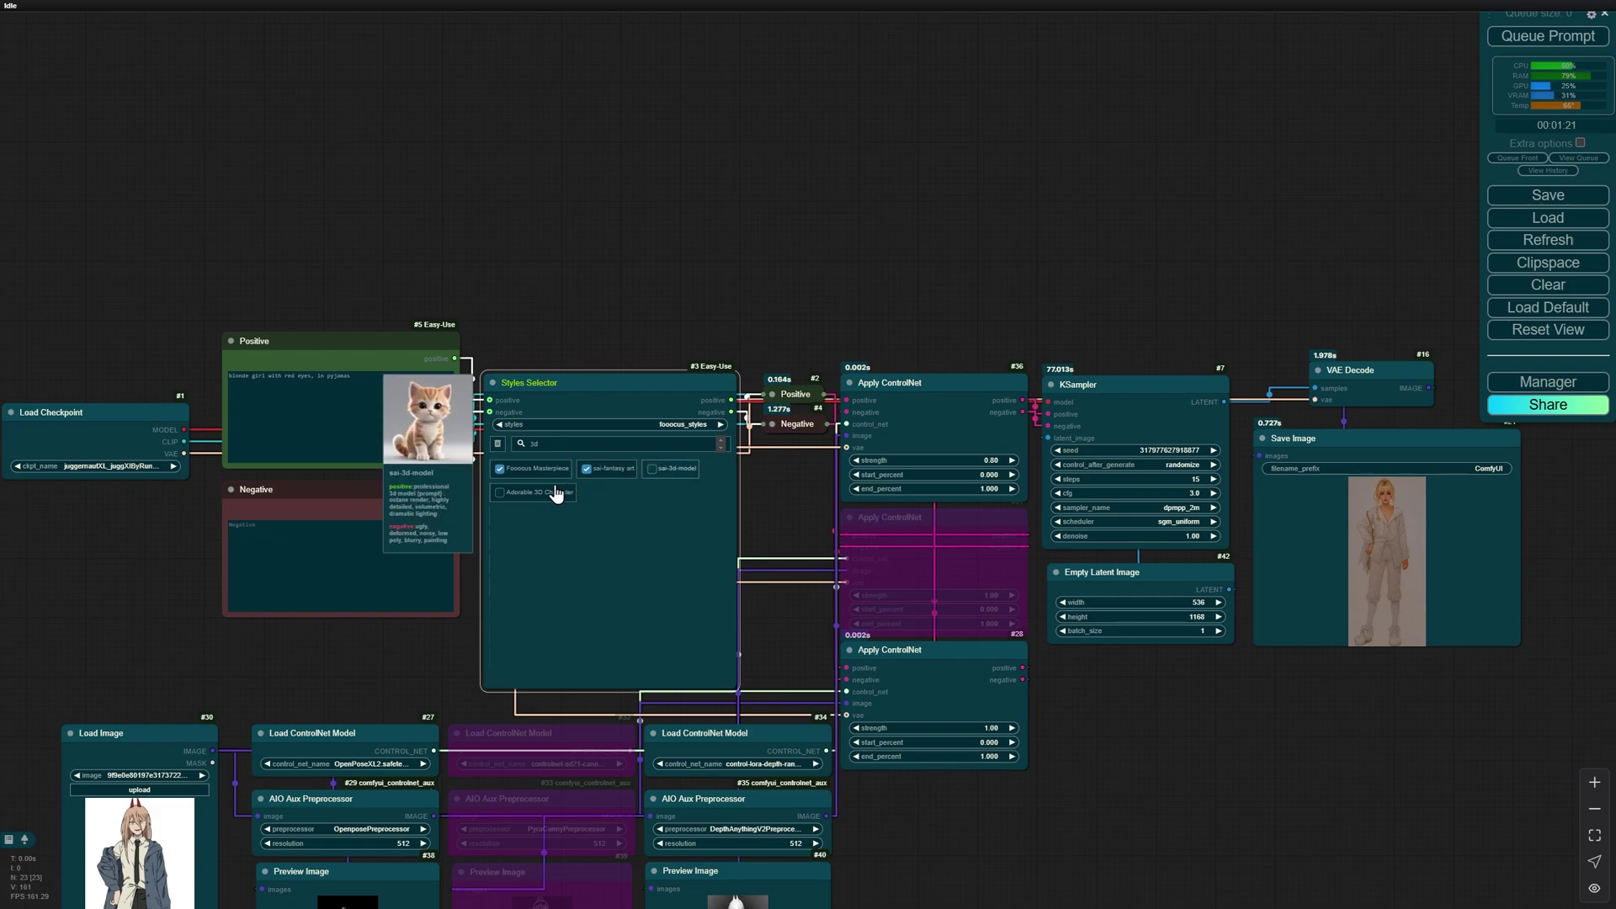
left_click(588, 492)
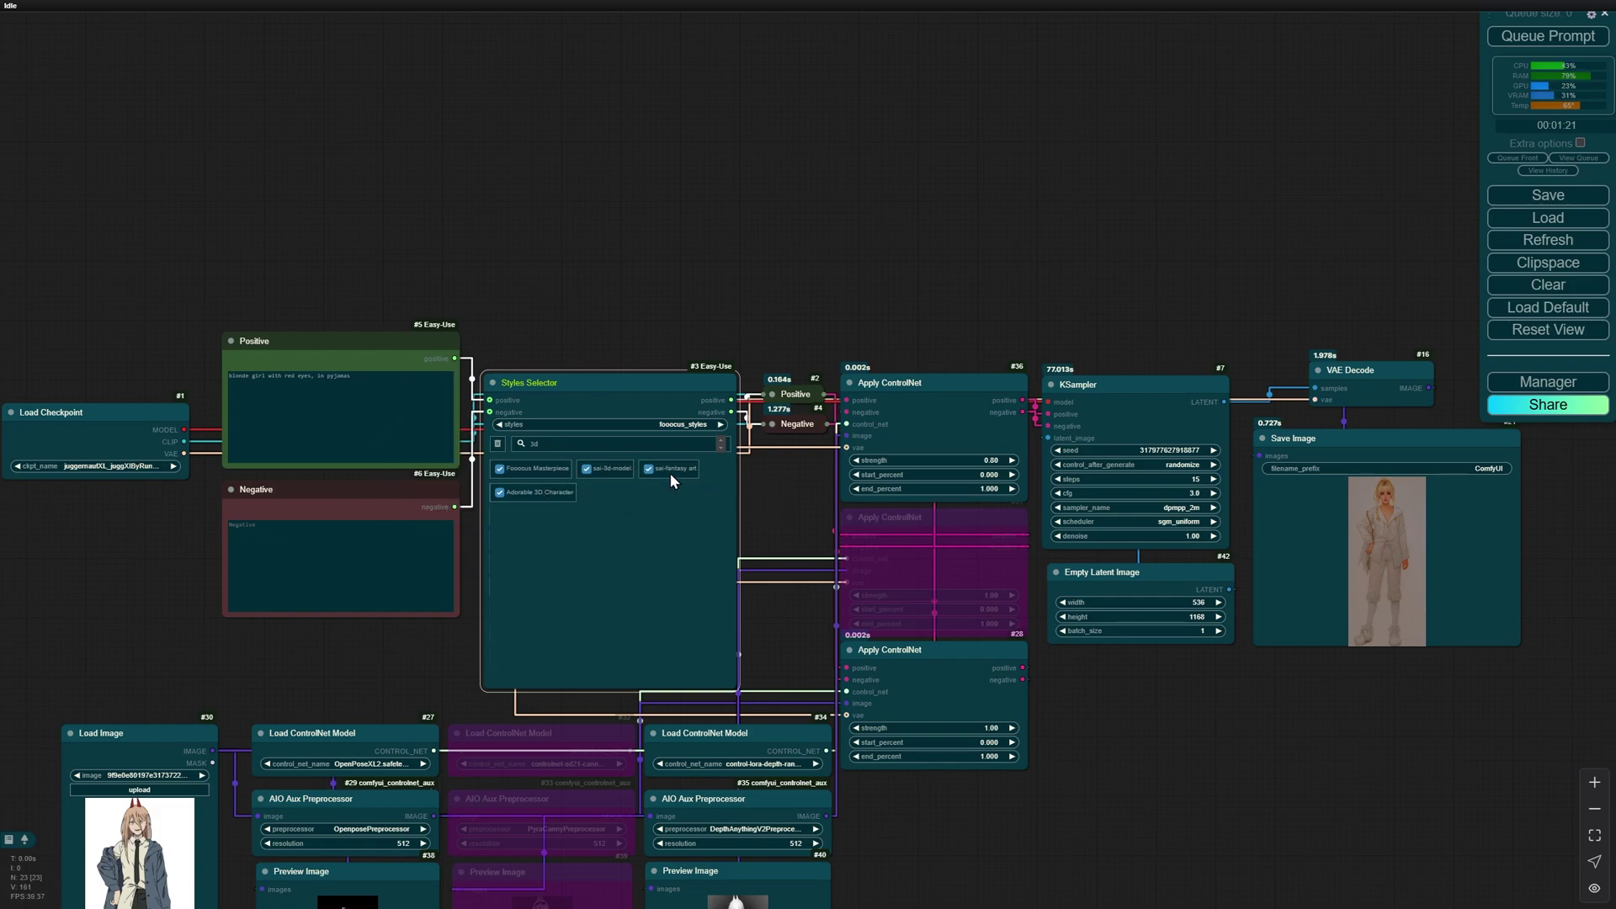
key("BackSpace")
key("BackSpace")
left_click(1566, 38)
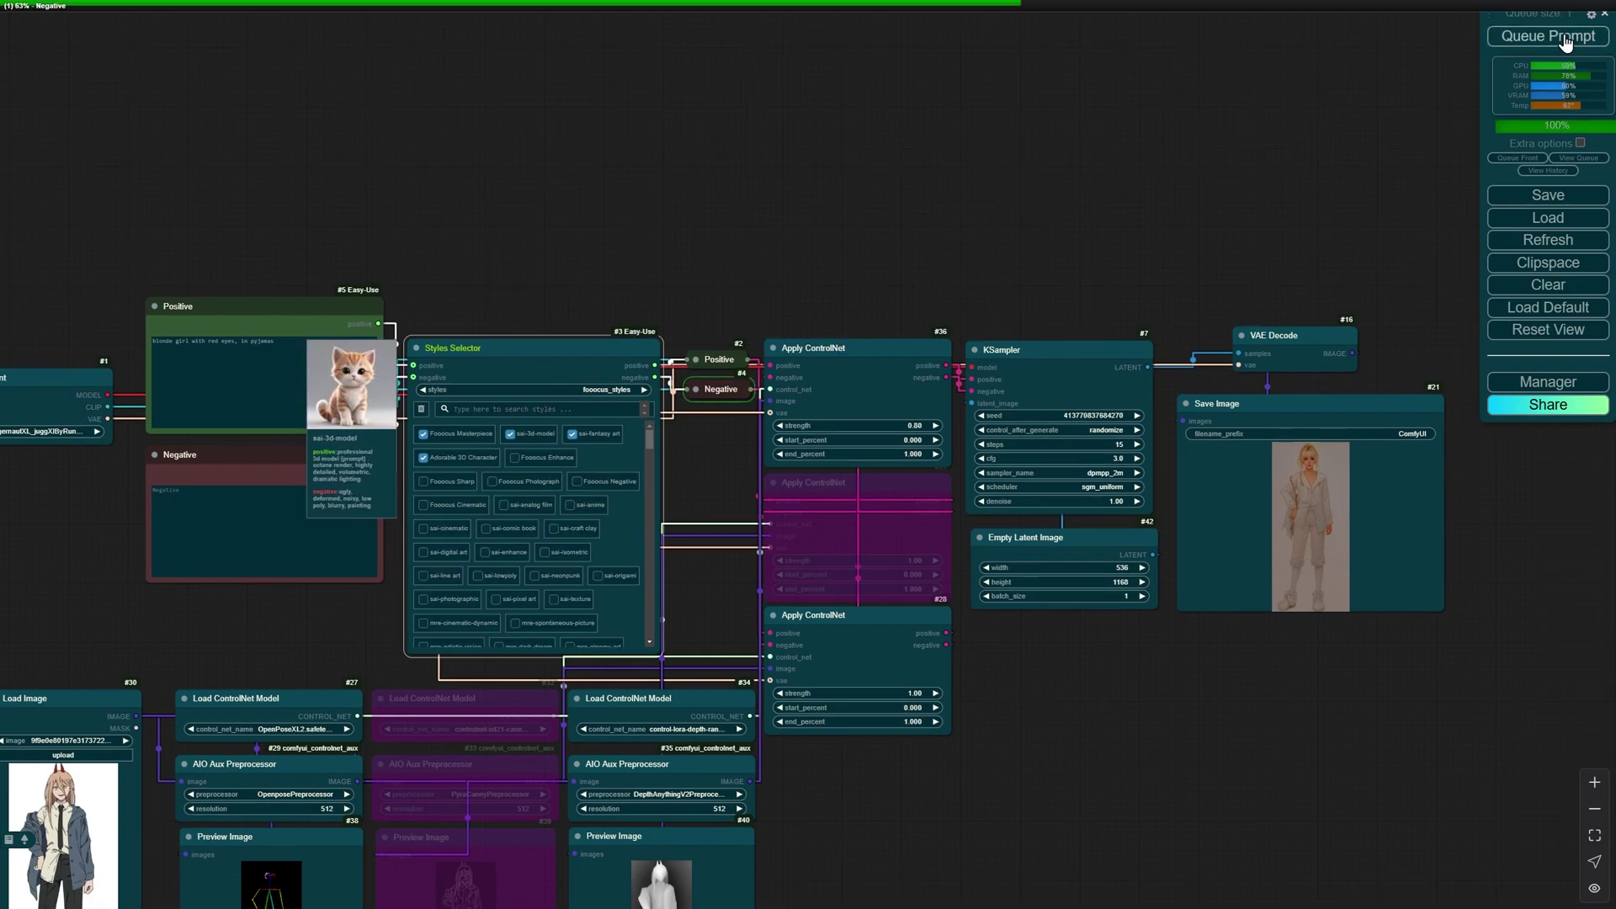
left_click_drag(408, 670, 466, 573)
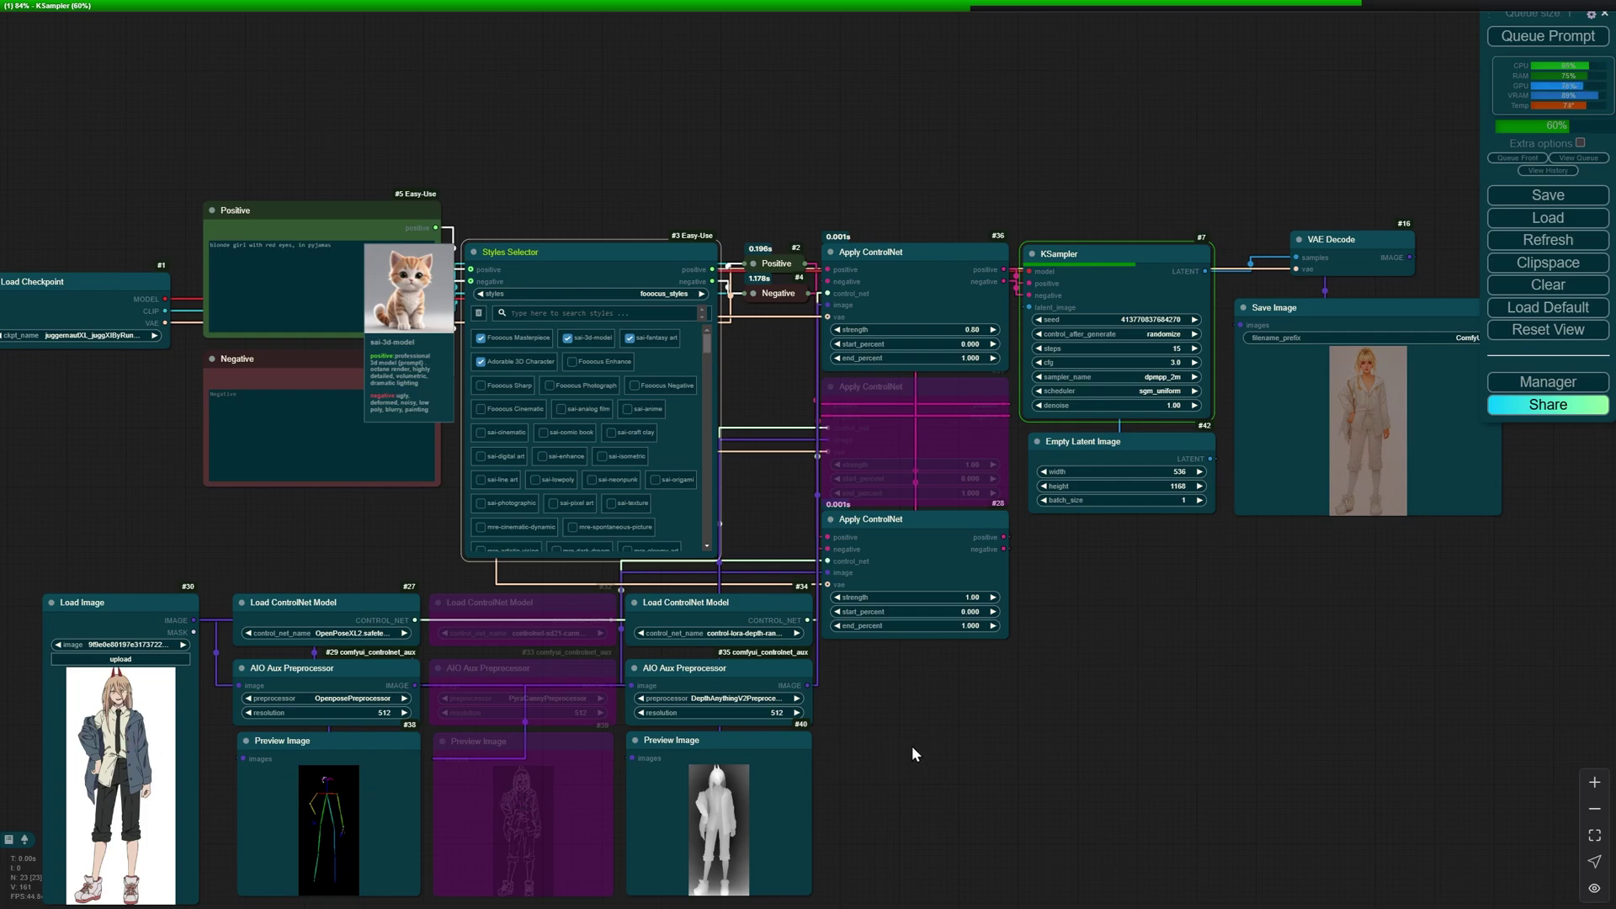
left_click_drag(875, 711, 835, 693)
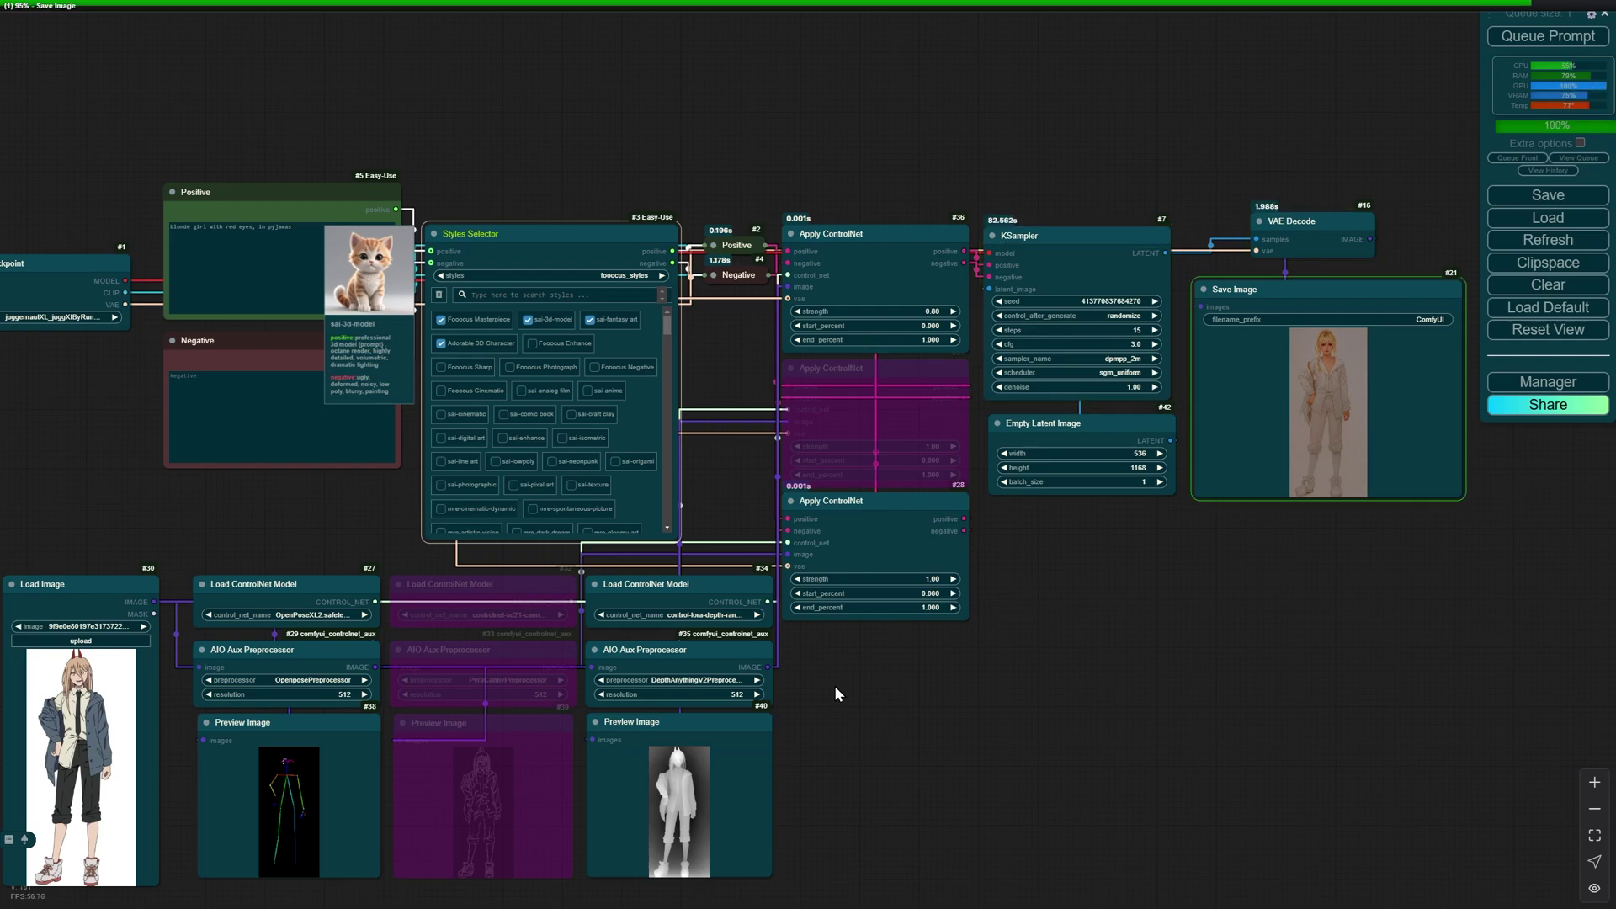
Drag the Load Image node next to the Save Image output for side-by-side comparison.
left_click_drag(1209, 584, 1050, 610)
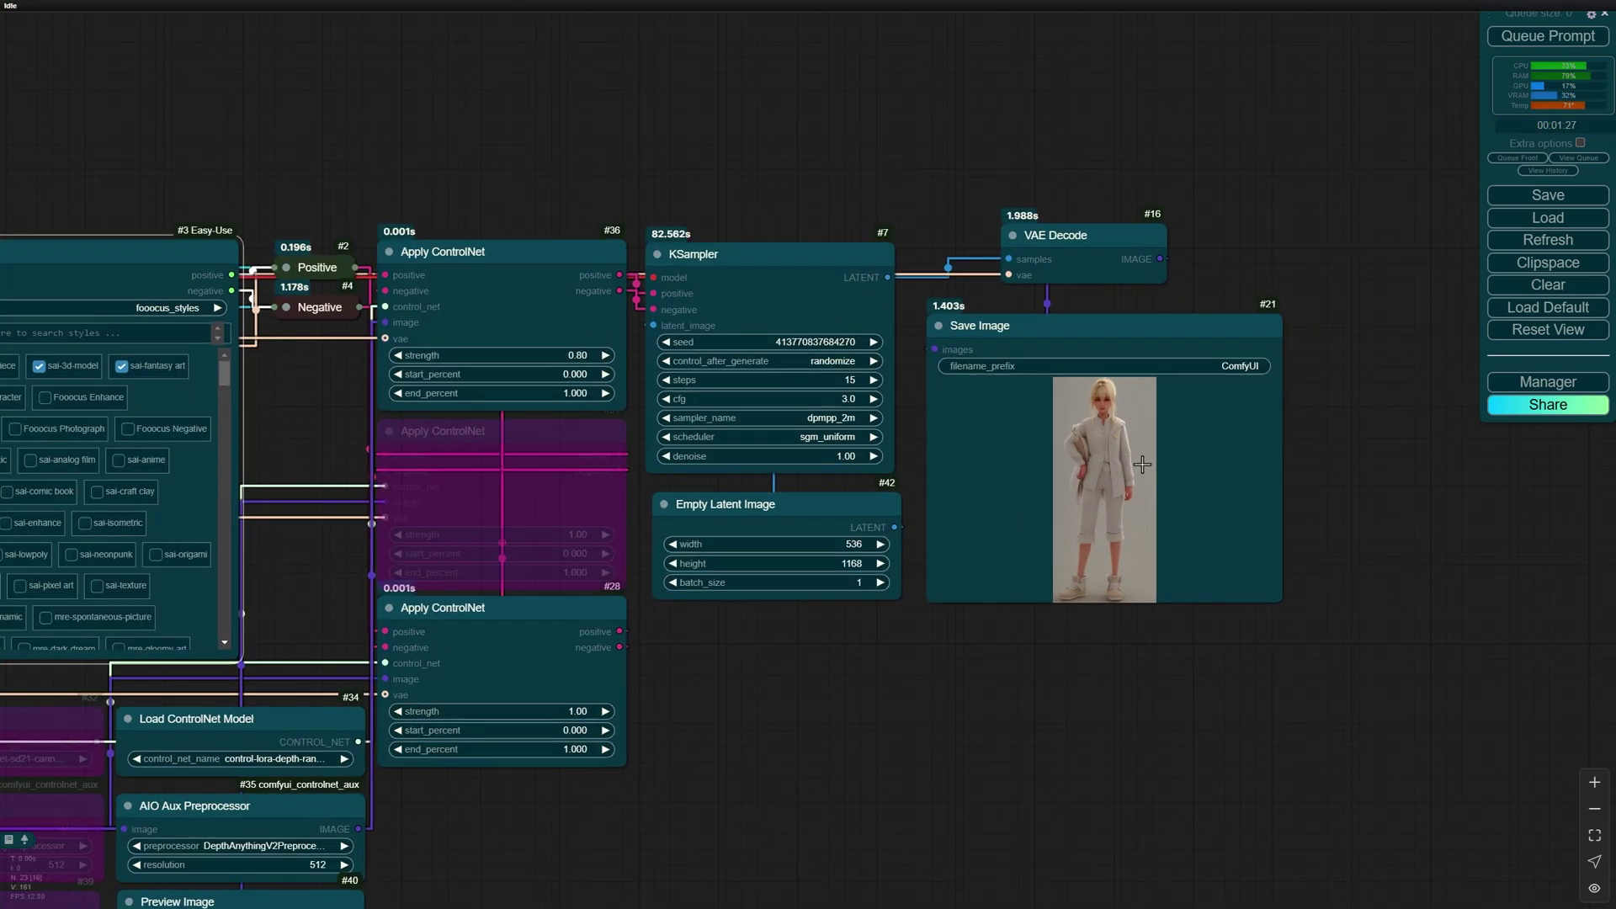
scroll(1142, 464, "up", 5)
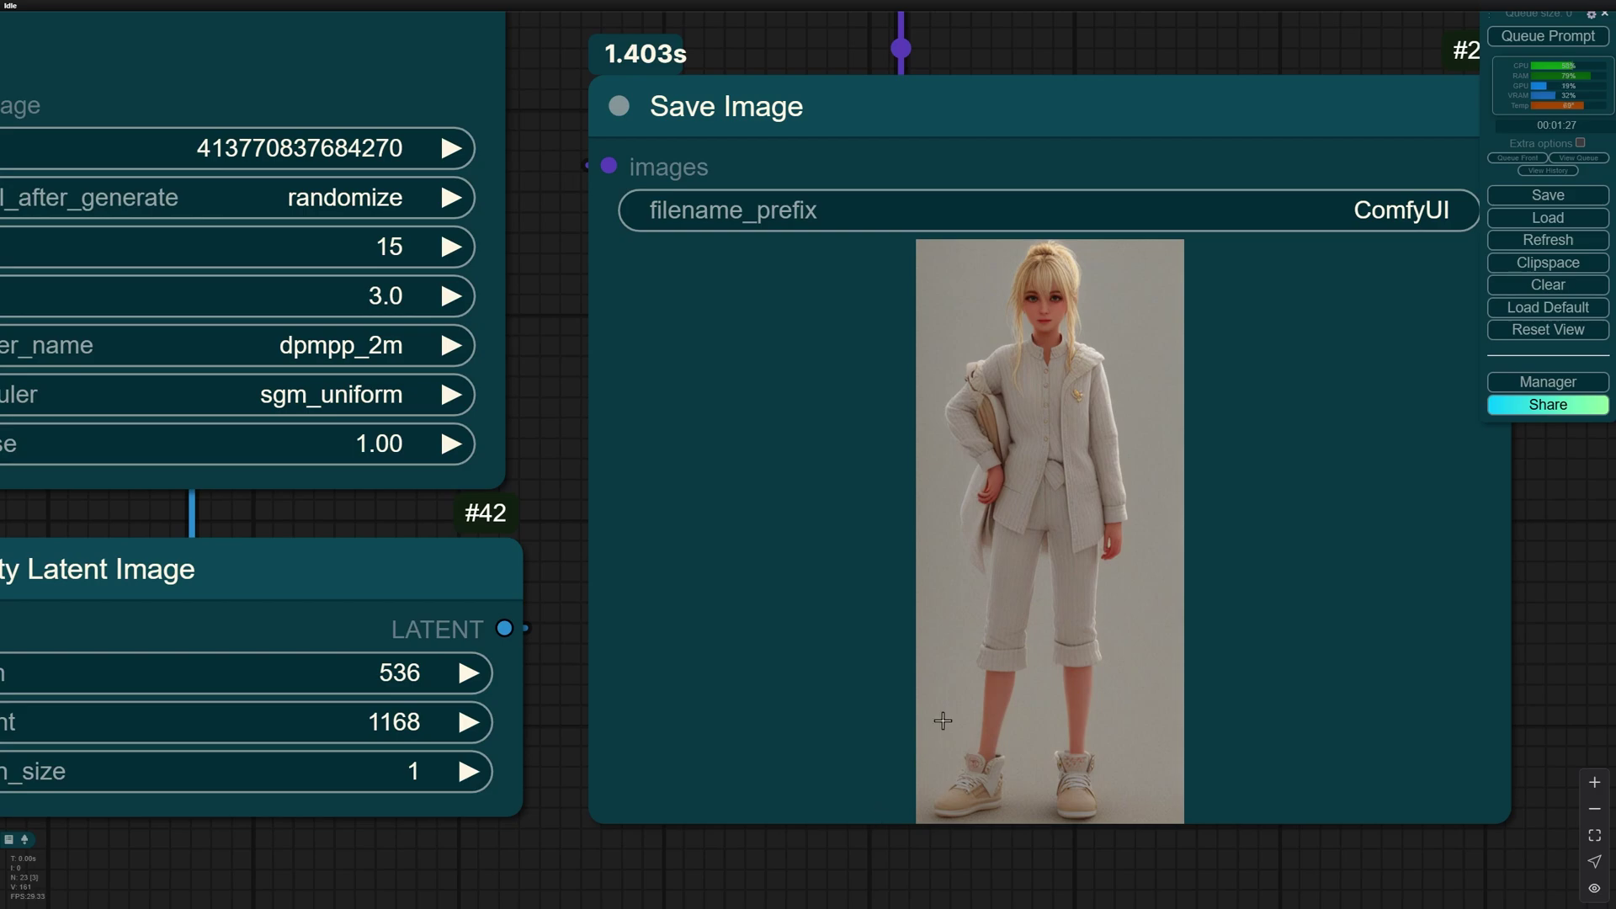
scroll(942, 721, "down", 5)
left_click_drag(801, 803, 1142, 484)
scroll(1141, 485, "down", 5)
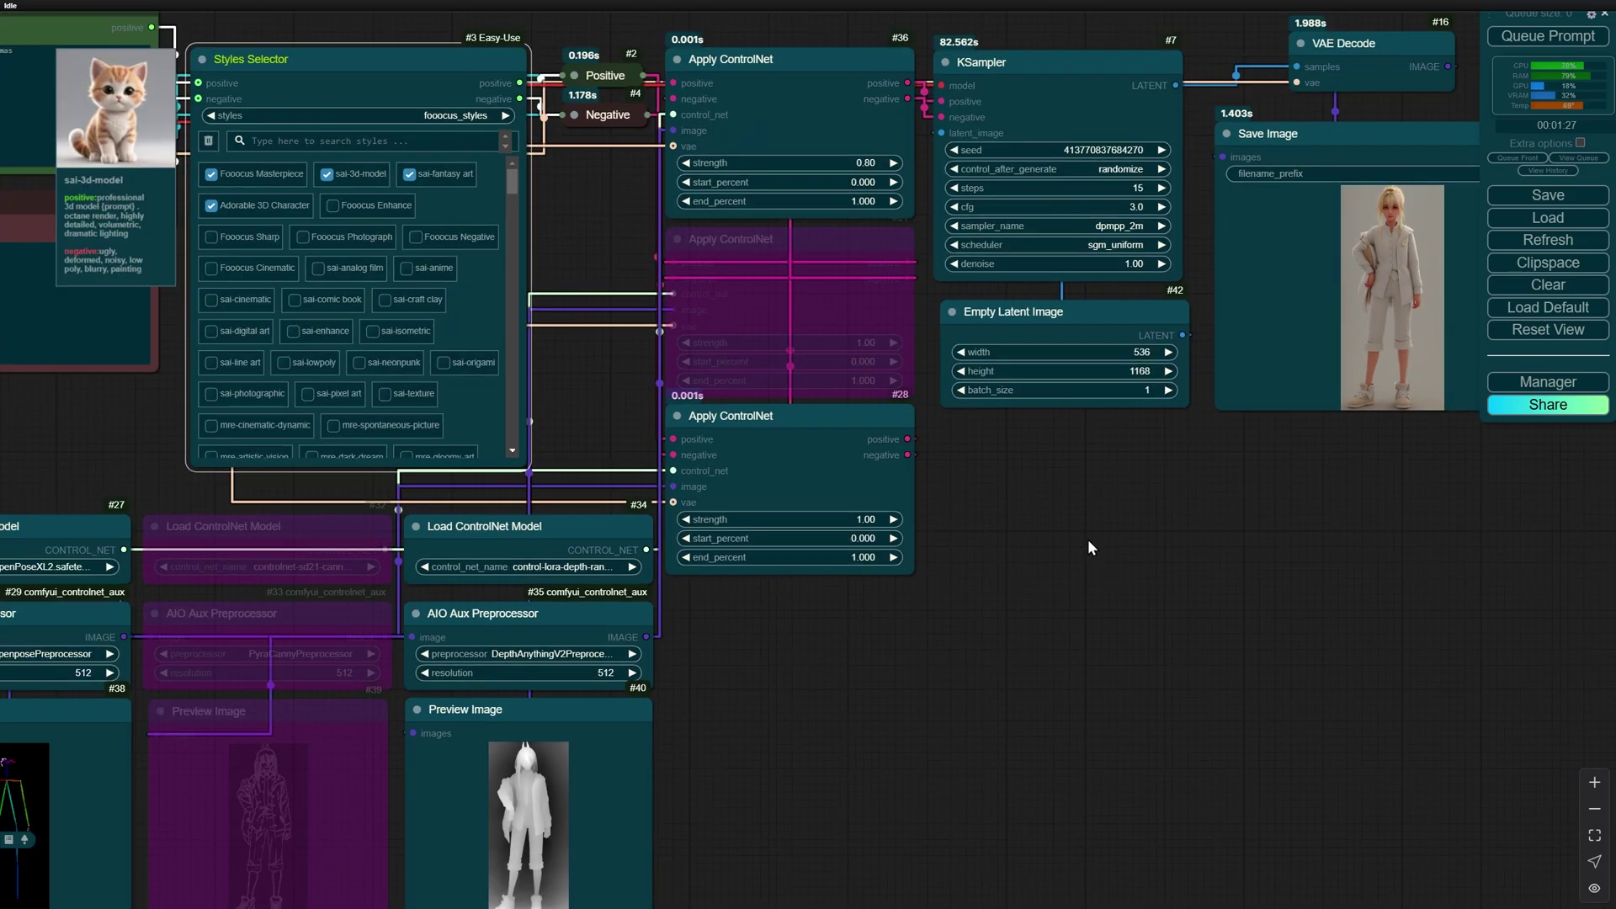
left_click_drag(303, 559, 442, 552)
left_click_drag(114, 523, 1427, 435)
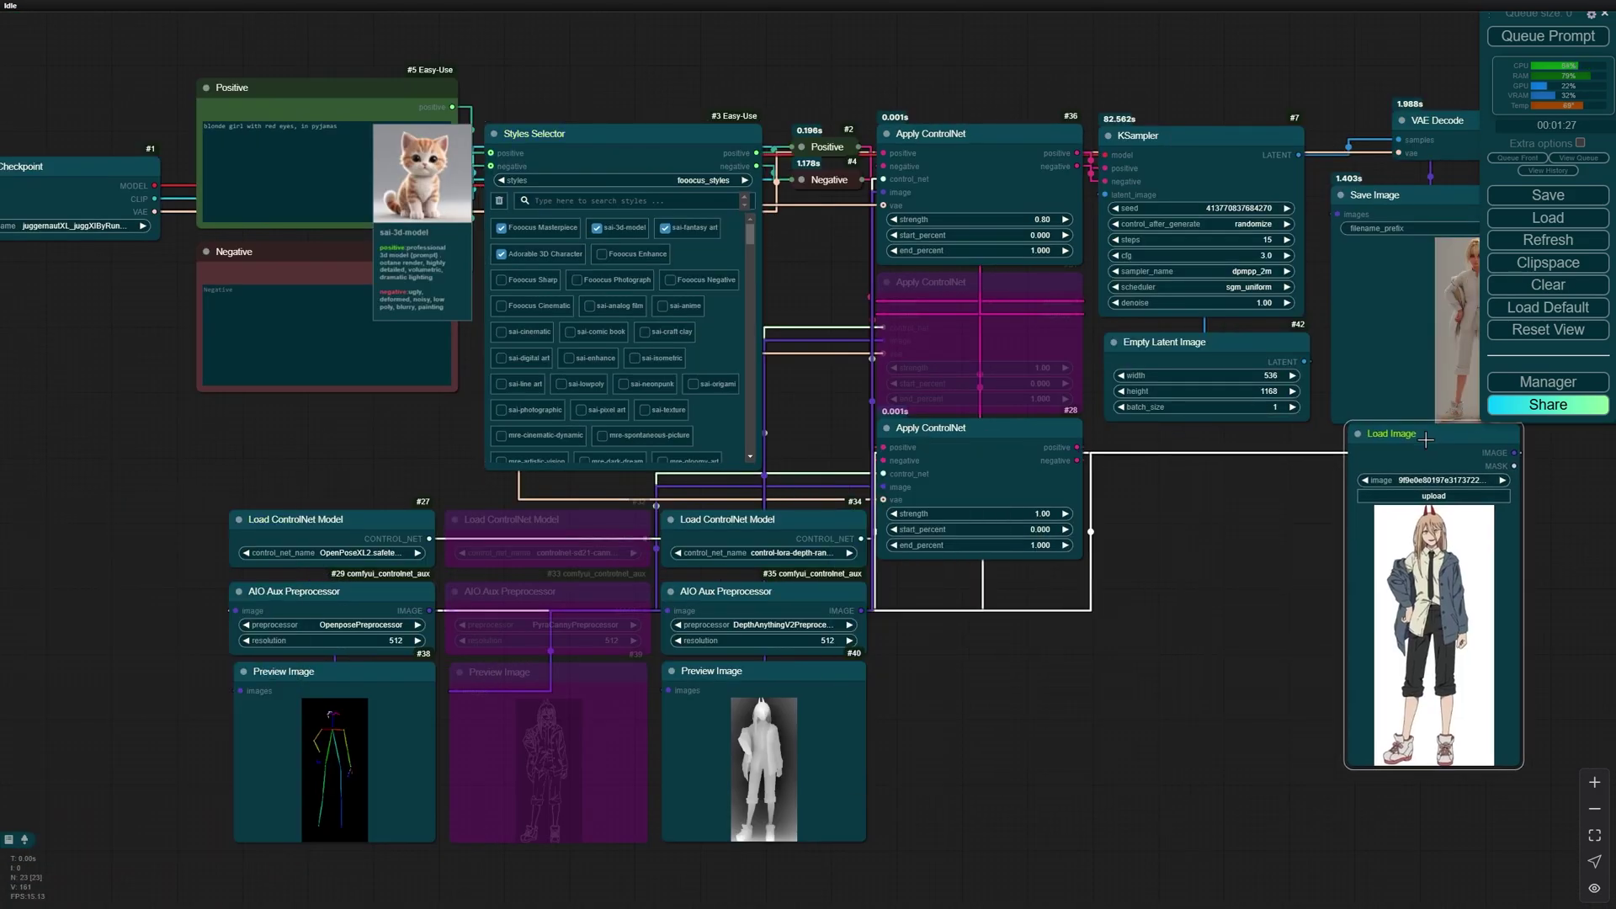
left_click_drag(1291, 487, 958, 517)
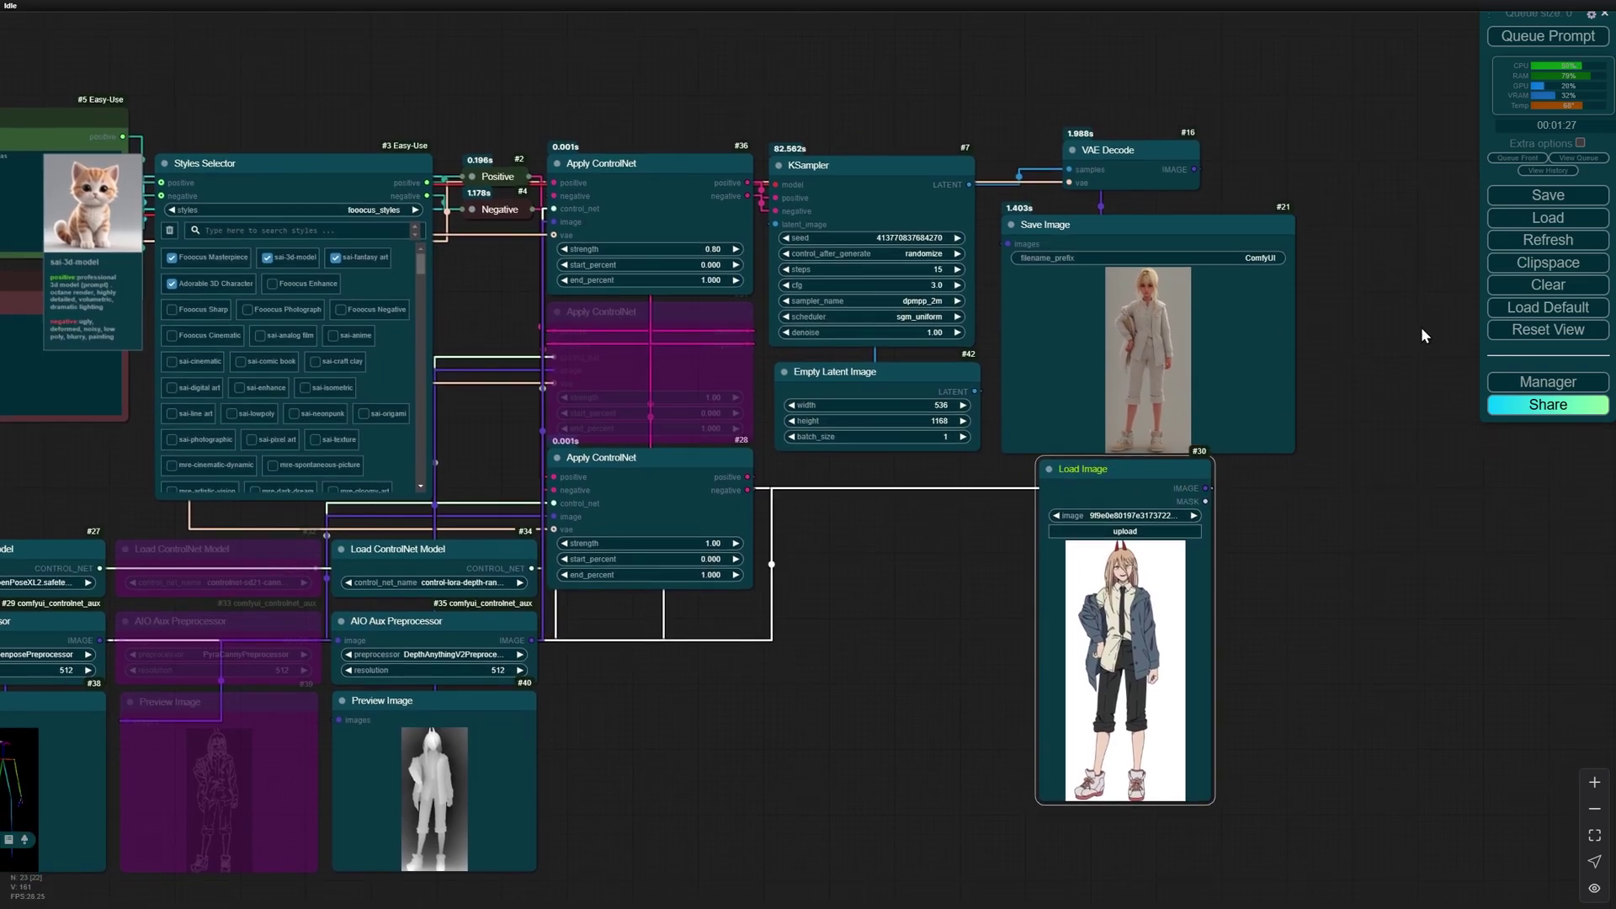
mouse_move(1088, 452)
left_mouse_down()
mouse_move(1308, 220)
mouse_move(1279, 178)
left_mouse_up()
scroll(1278, 177, "up", 5)
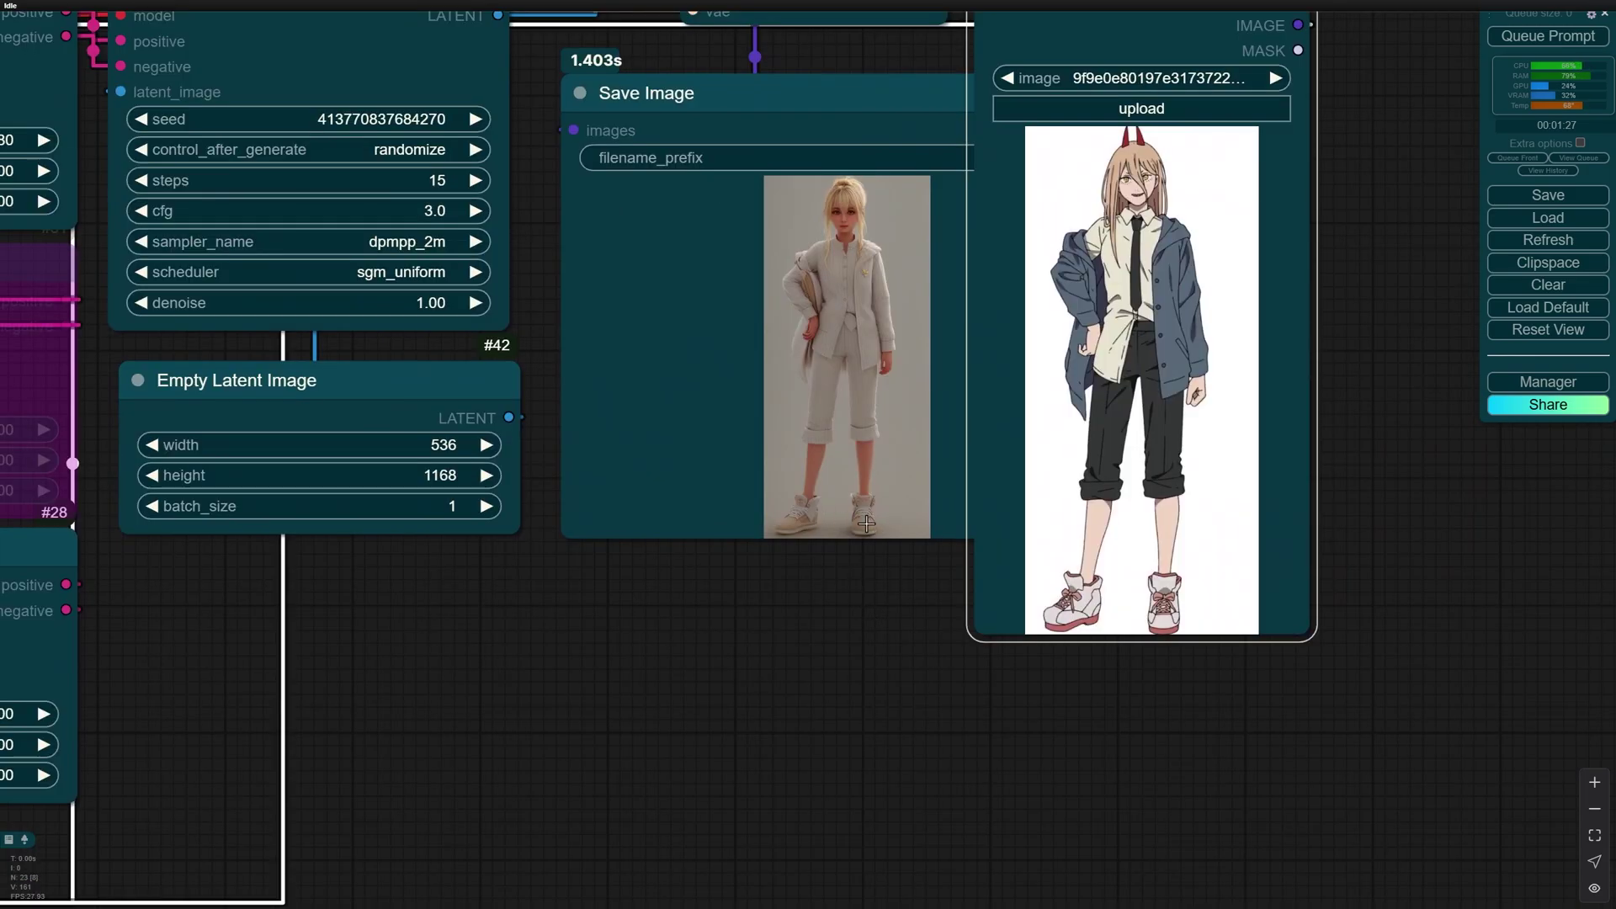
scroll(869, 526, "down", 3)
scroll(869, 526, "down", 2)
scroll(1360, 227, "down", 3)
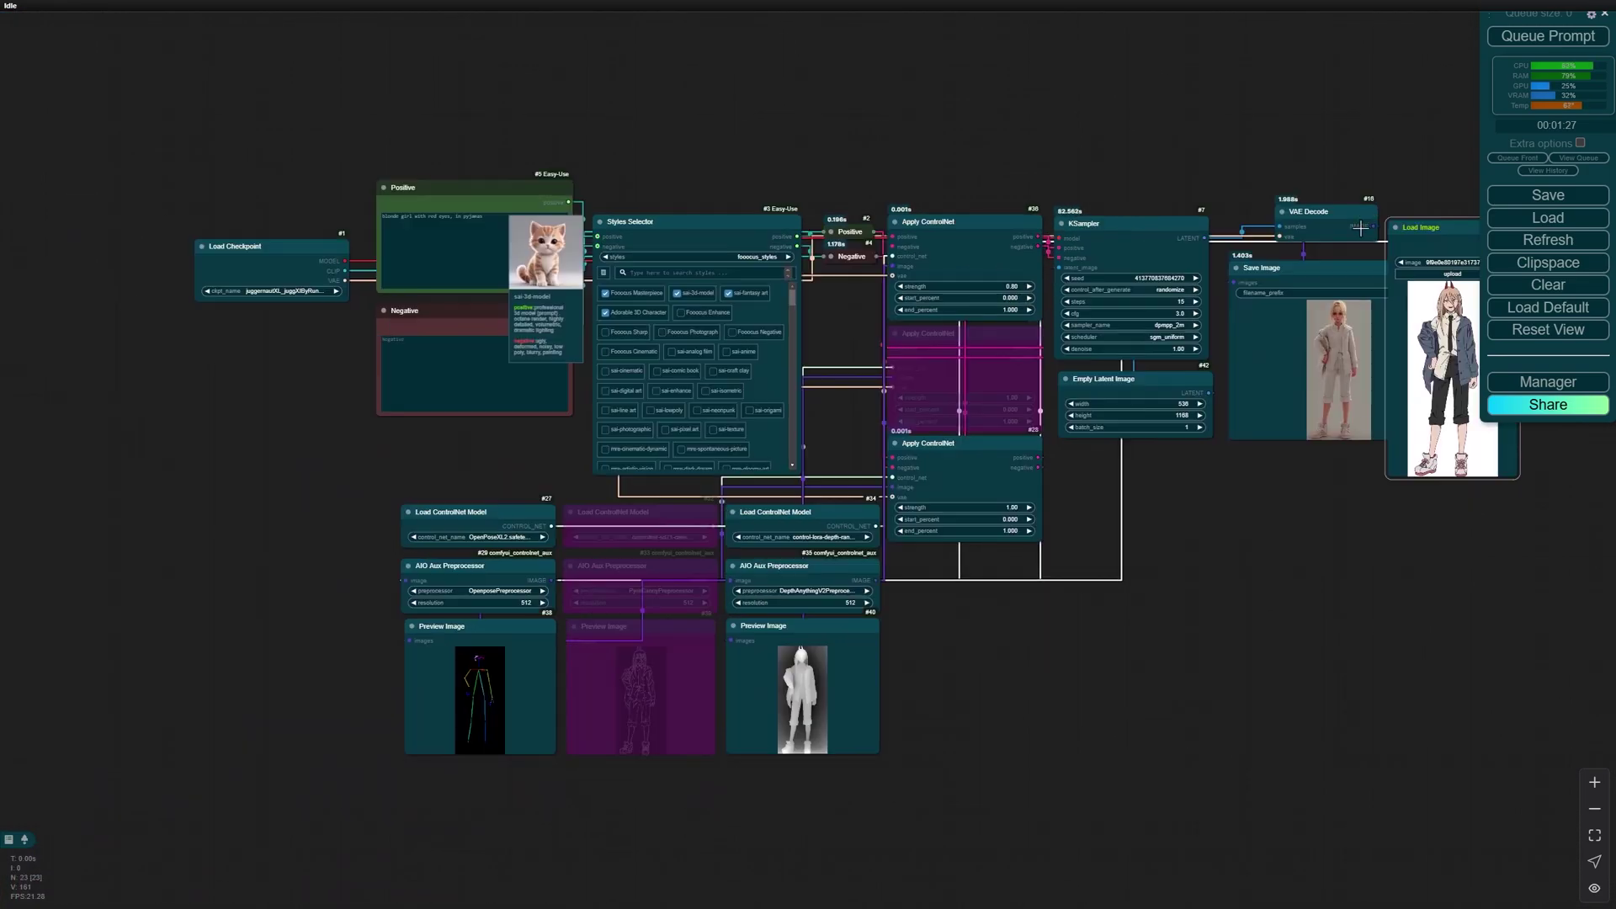
Return Load Image to the lower left, reframe the graph, and open Save Image's options.
left_click_drag(1425, 227, 298, 497)
left_click_drag(1162, 563, 992, 590)
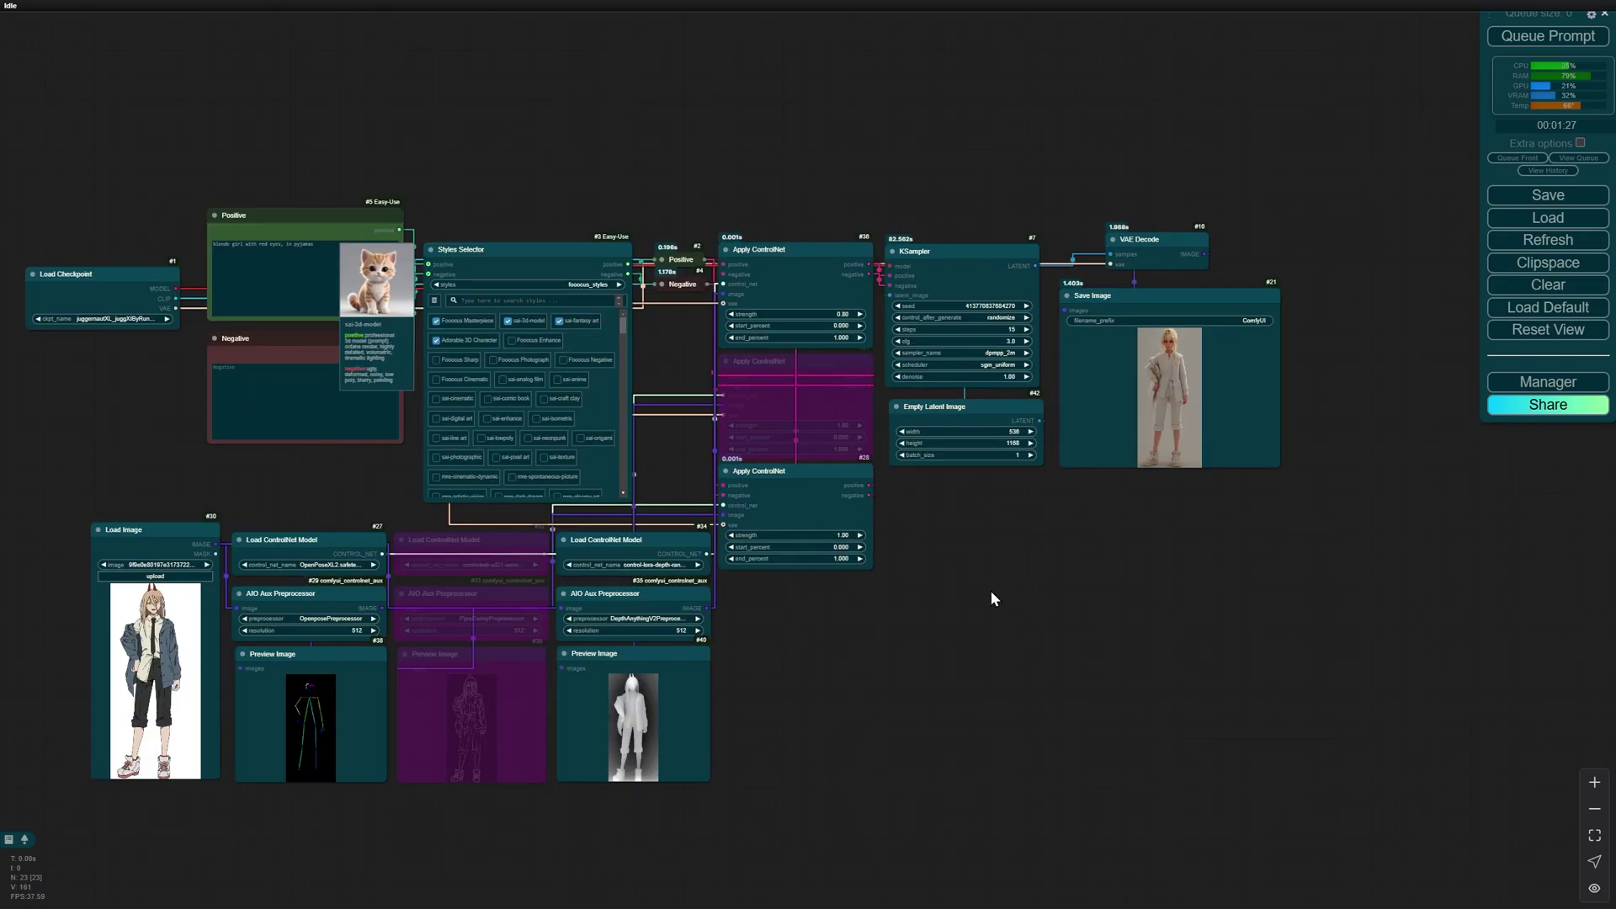
left_click_drag(1156, 504, 977, 594)
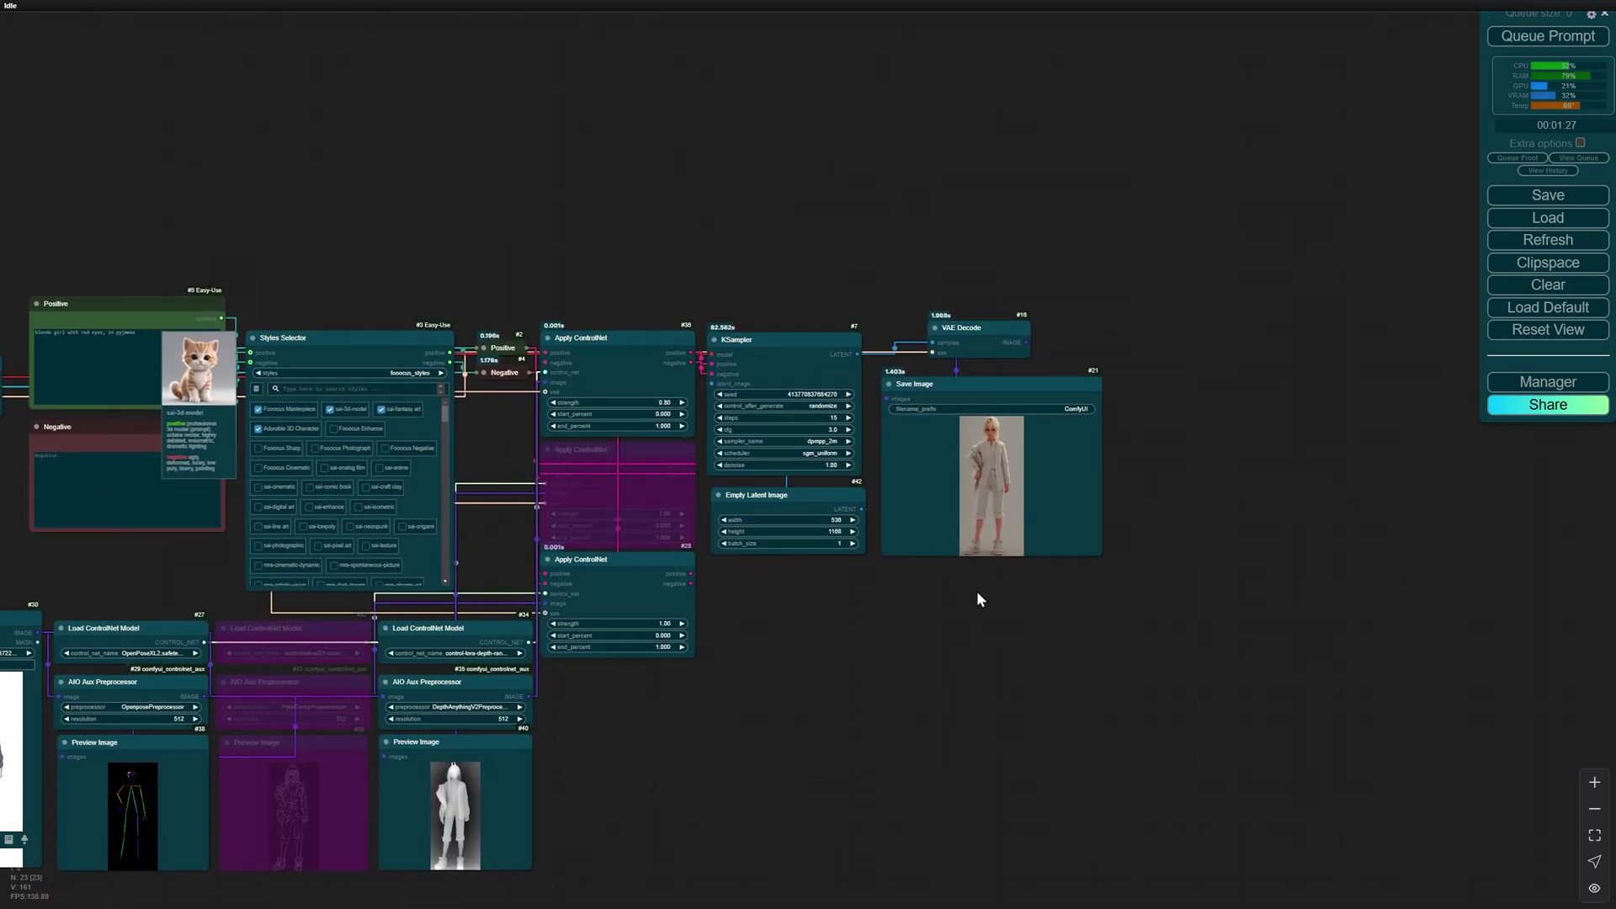
right_click(997, 452)
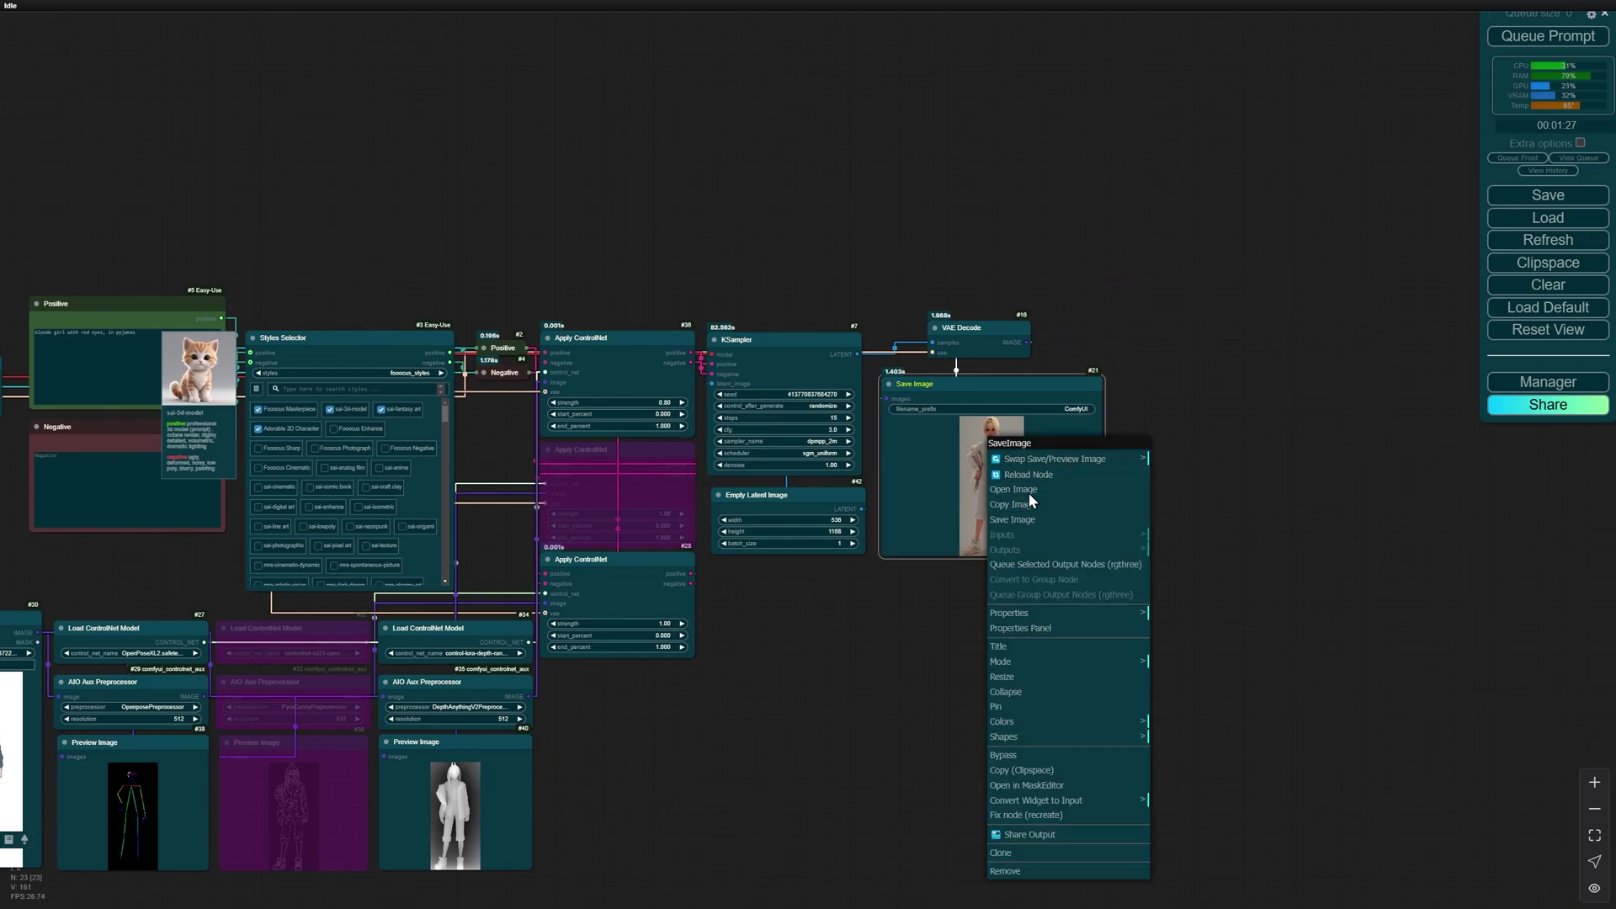